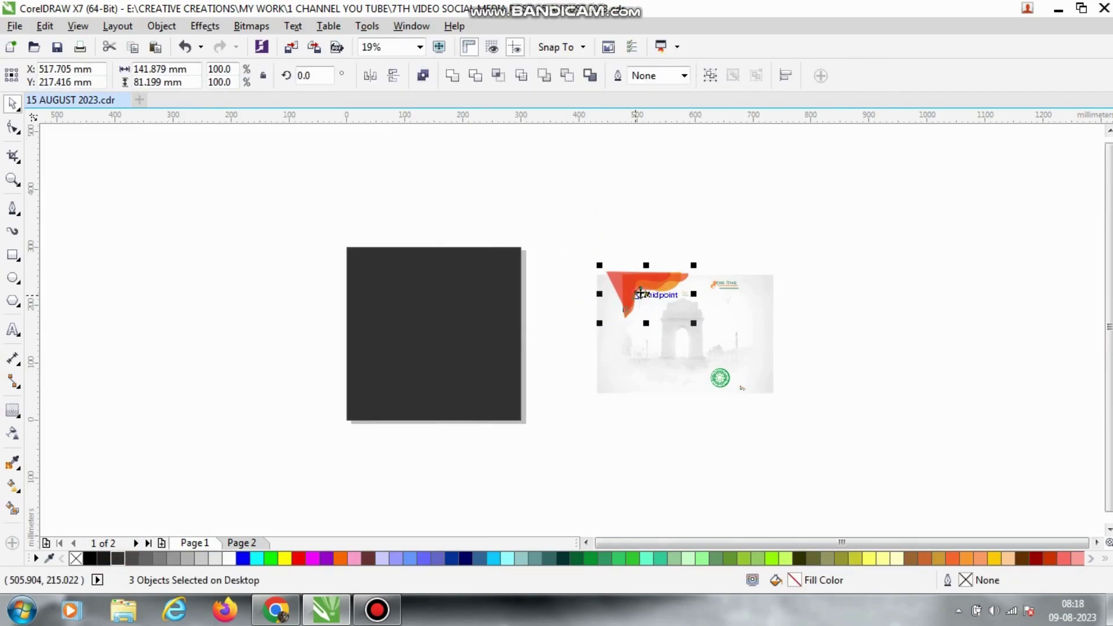
Step: Place the three orange wave shapes on the dark square's upper-left corner, group them and shift the group right to the square's edge
drag(648, 291, 369, 260)
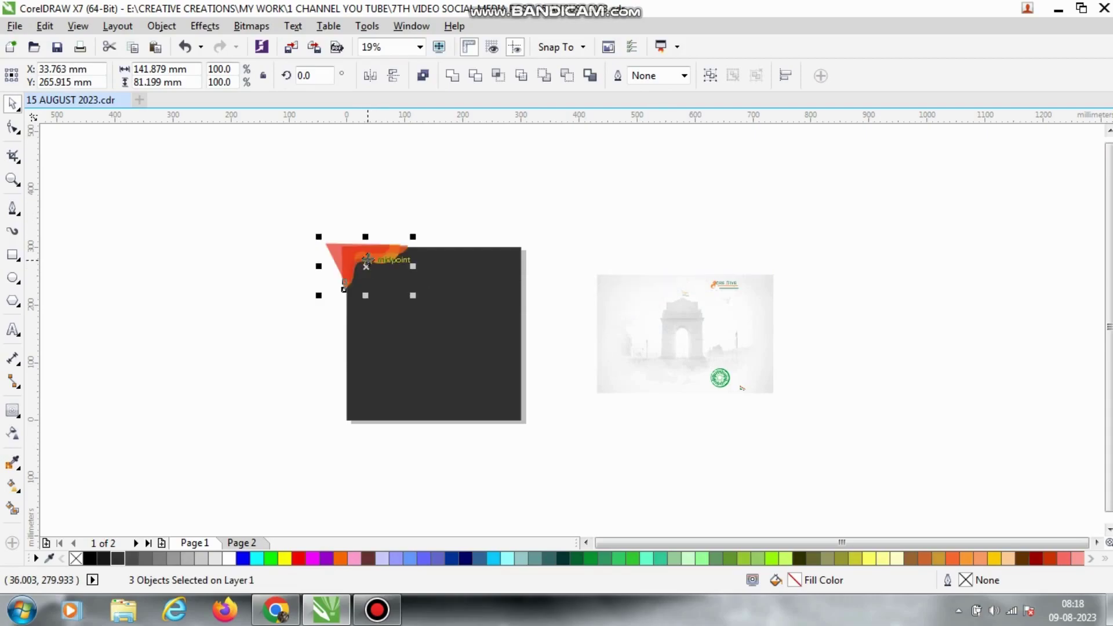
scroll(368, 259, up, 4)
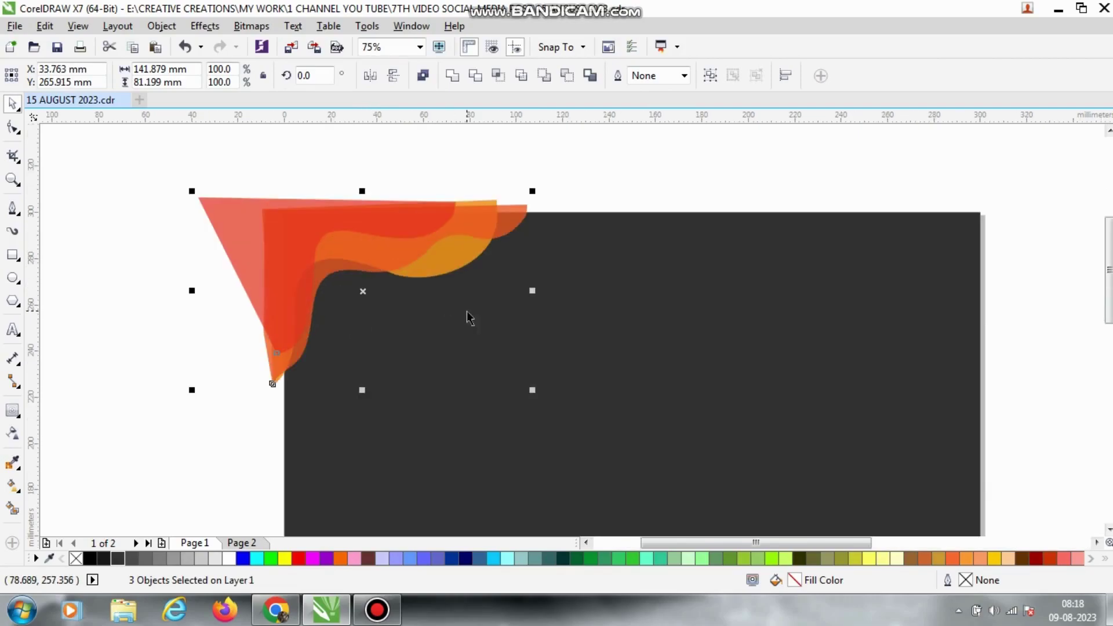
key(ctrl+g)
scroll(305, 402, up, 2)
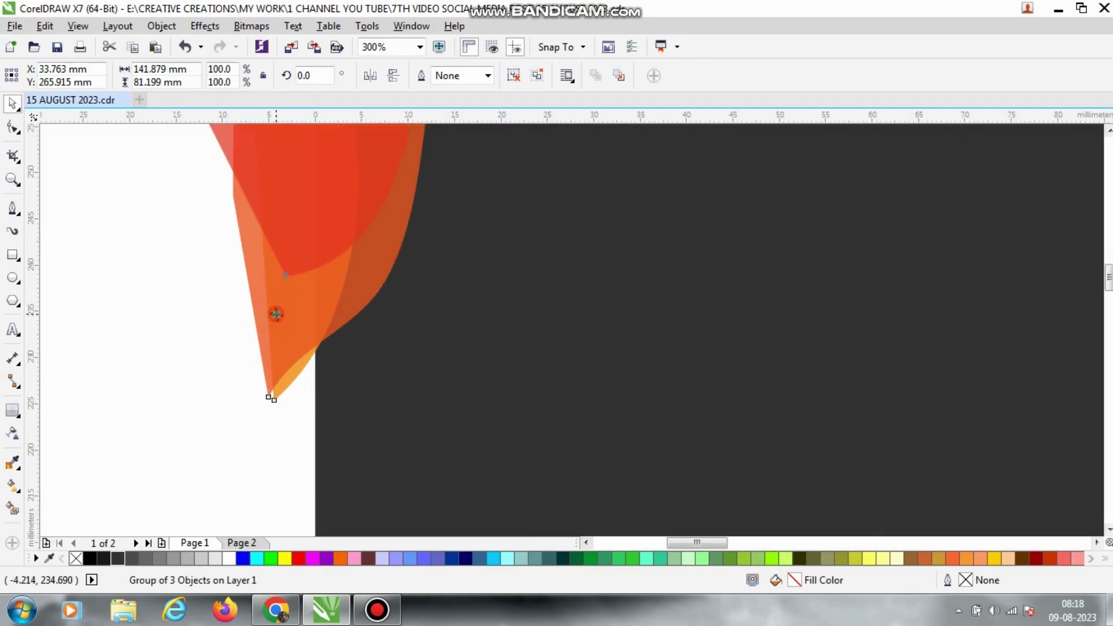
drag(282, 314, 307, 314)
scroll(185, 361, down, 2)
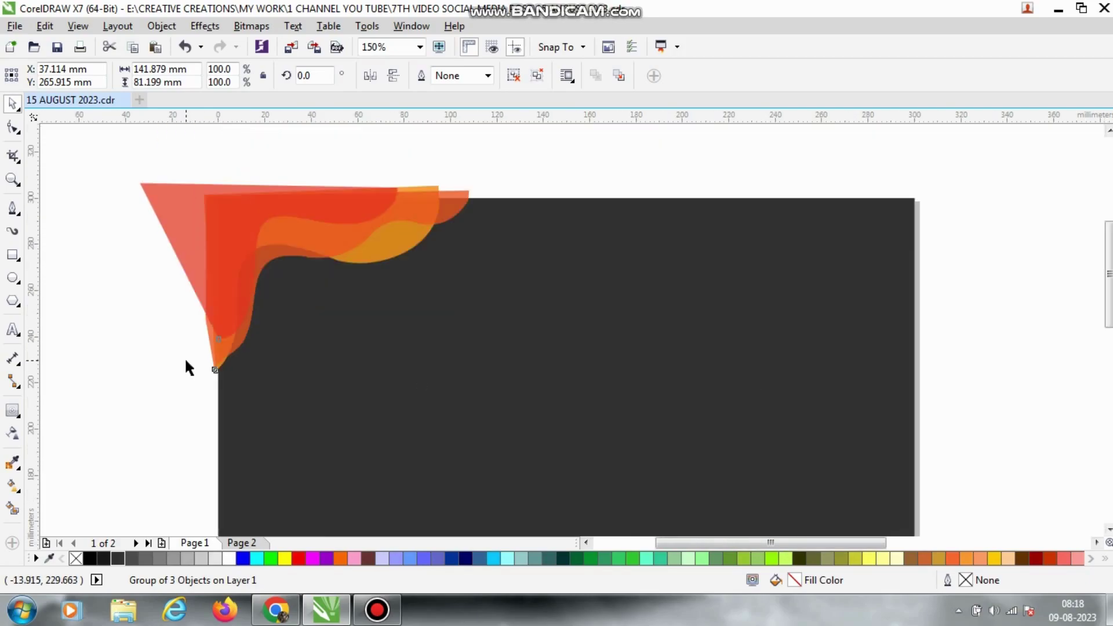
Step: Raise the orange wave group slightly above the square's top edge, to a Y position of about 266.7 mm
scroll(462, 196, up, 2)
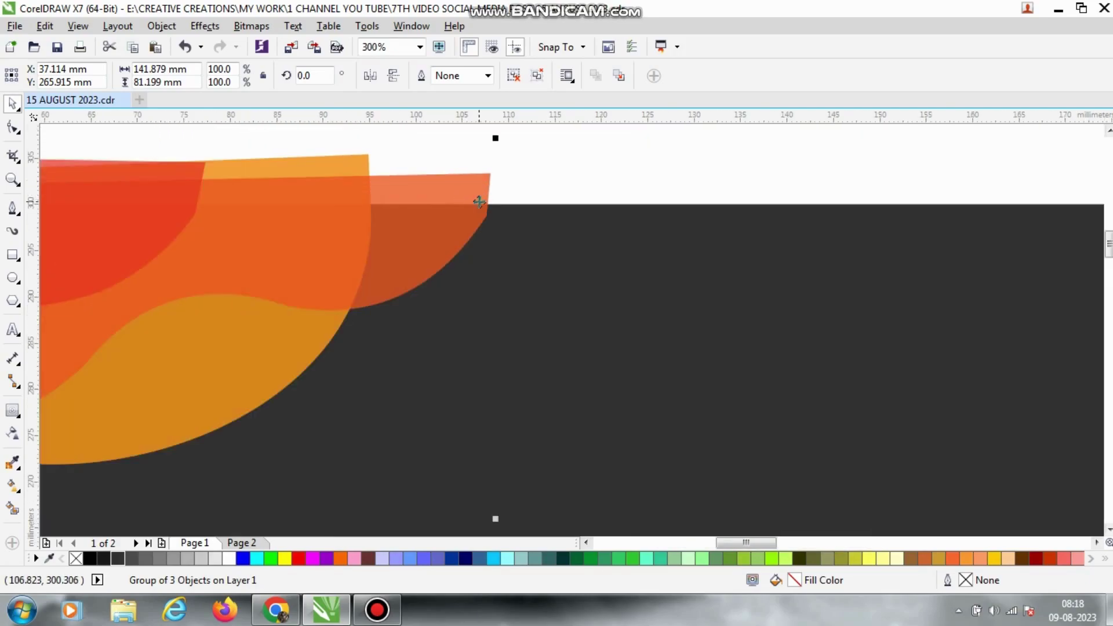
scroll(478, 202, up, 1)
mouse_move(454, 194)
mouse_down()
mouse_move(454, 217)
mouse_move(454, 166)
mouse_move(451, 183)
mouse_up()
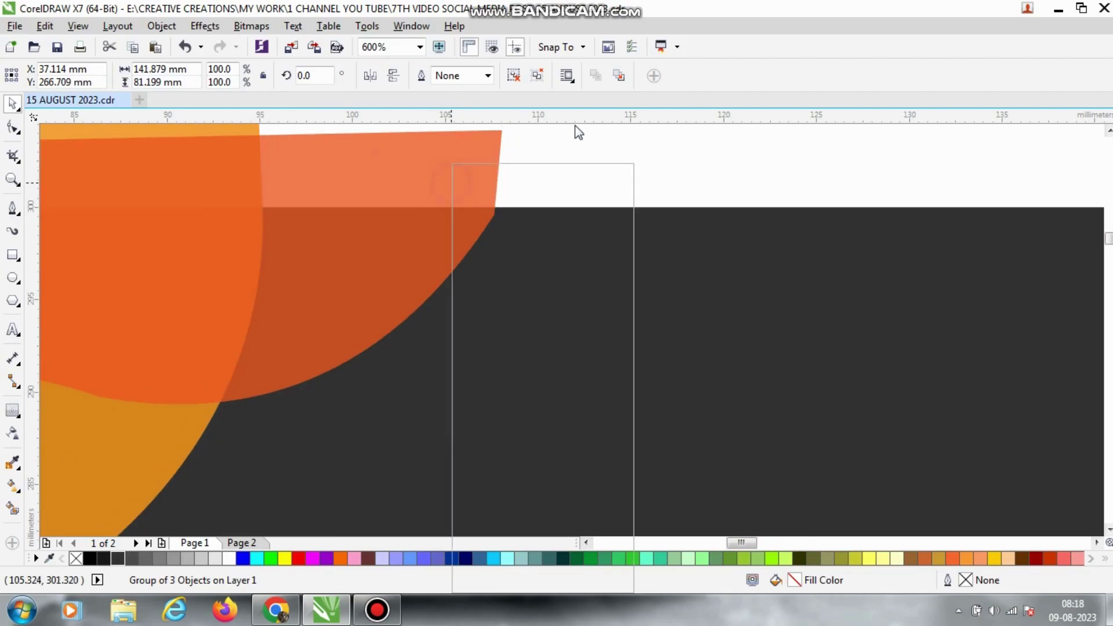
right_click(451, 183)
click(733, 164)
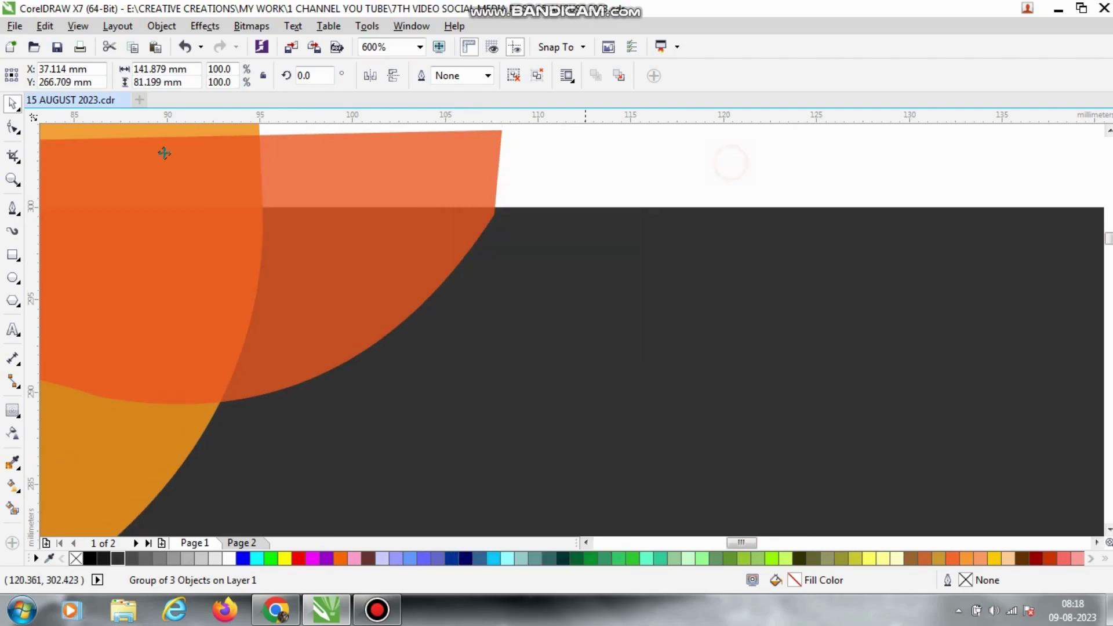
Step: Copy the orange wave group to the square's lower-right corner, mirror it vertically and horizontally, and fit it against the corner
scroll(164, 153, down, 1)
scroll(355, 161, down, 3)
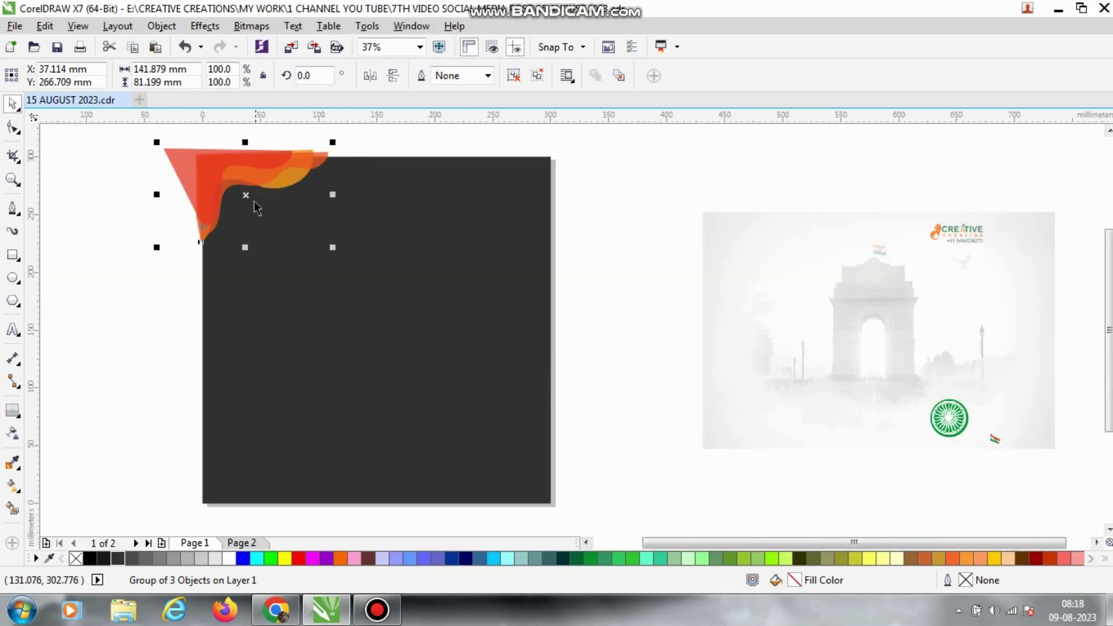
drag(257, 207, 533, 527)
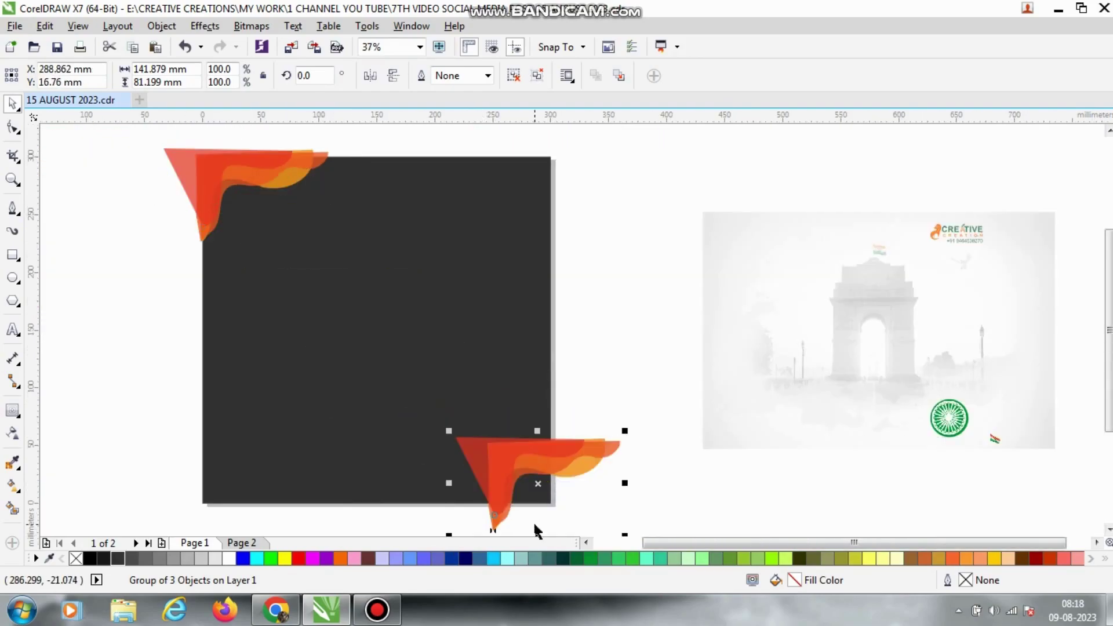
scroll(534, 525, up, 1)
click(393, 76)
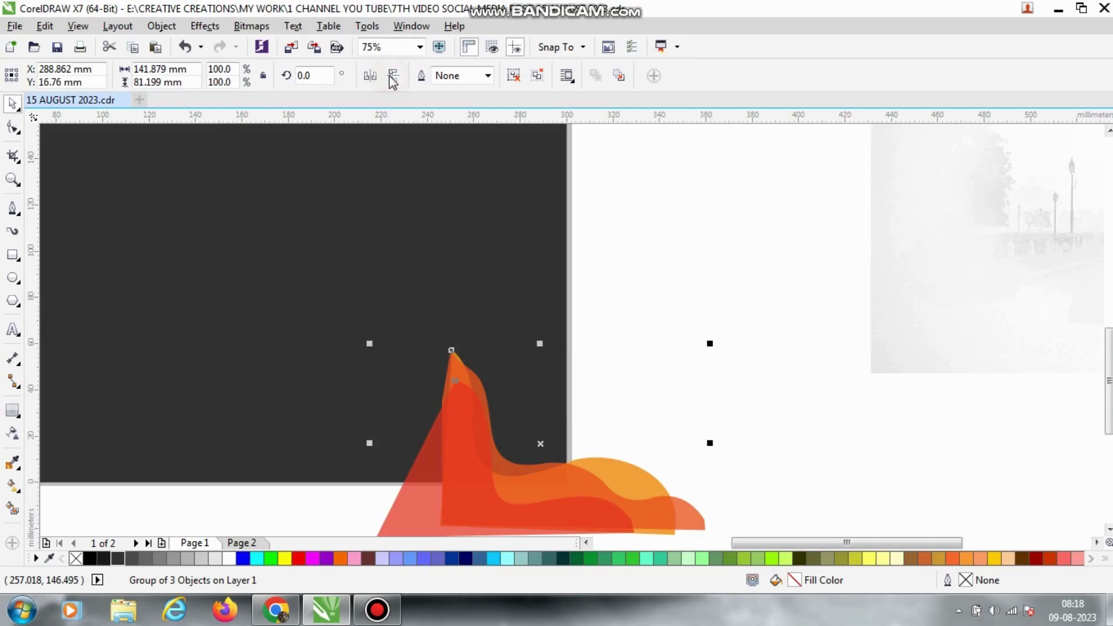
click(370, 76)
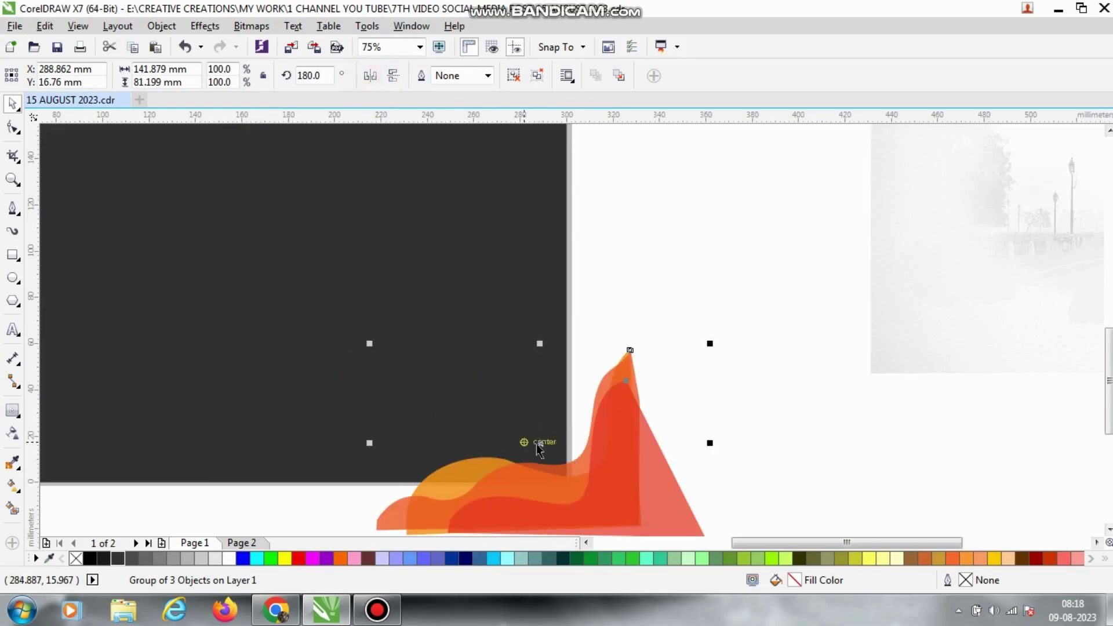
drag(539, 445, 476, 407)
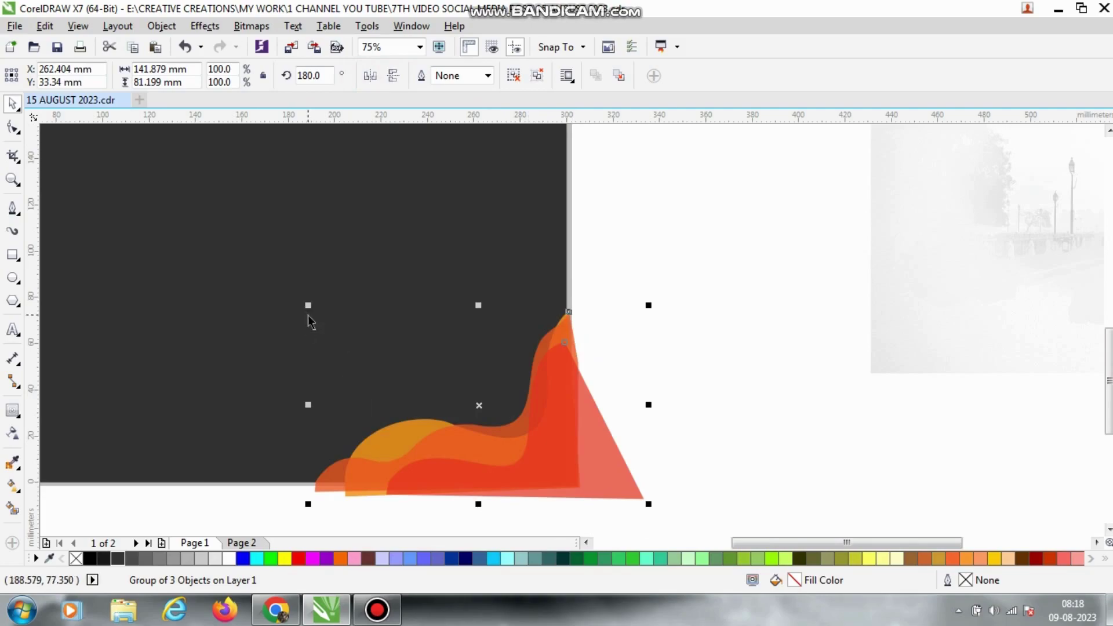
Step: Enlarge the mirrored wave group proportionally to about 153.8 mm wide so it overhangs the lower-right corner
drag(308, 306, 292, 296)
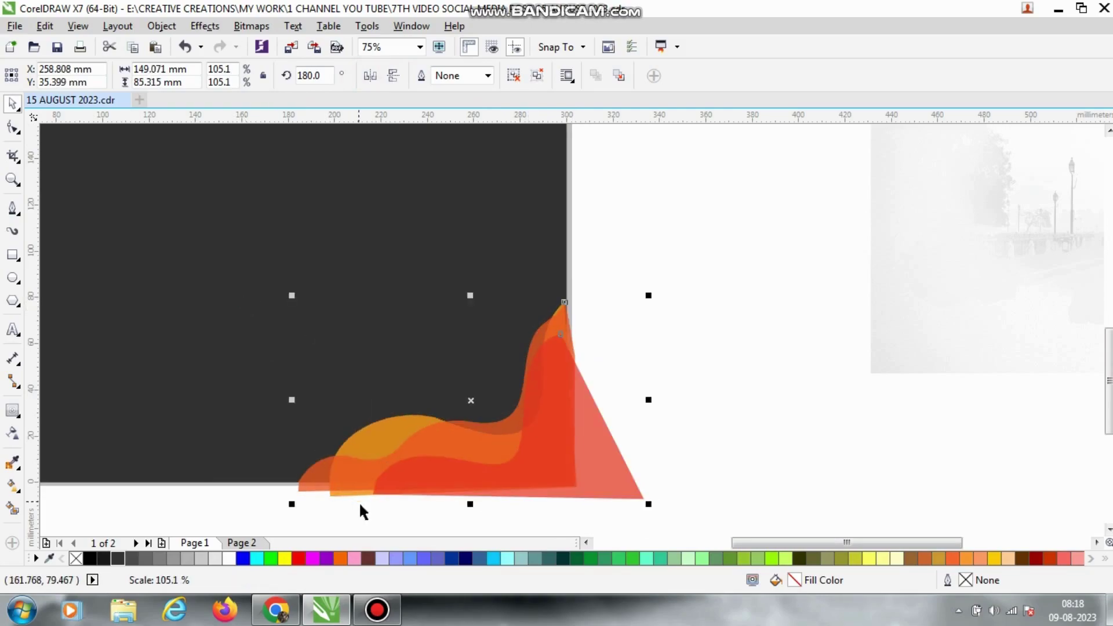
scroll(361, 502, up, 1)
scroll(360, 410, down, 1)
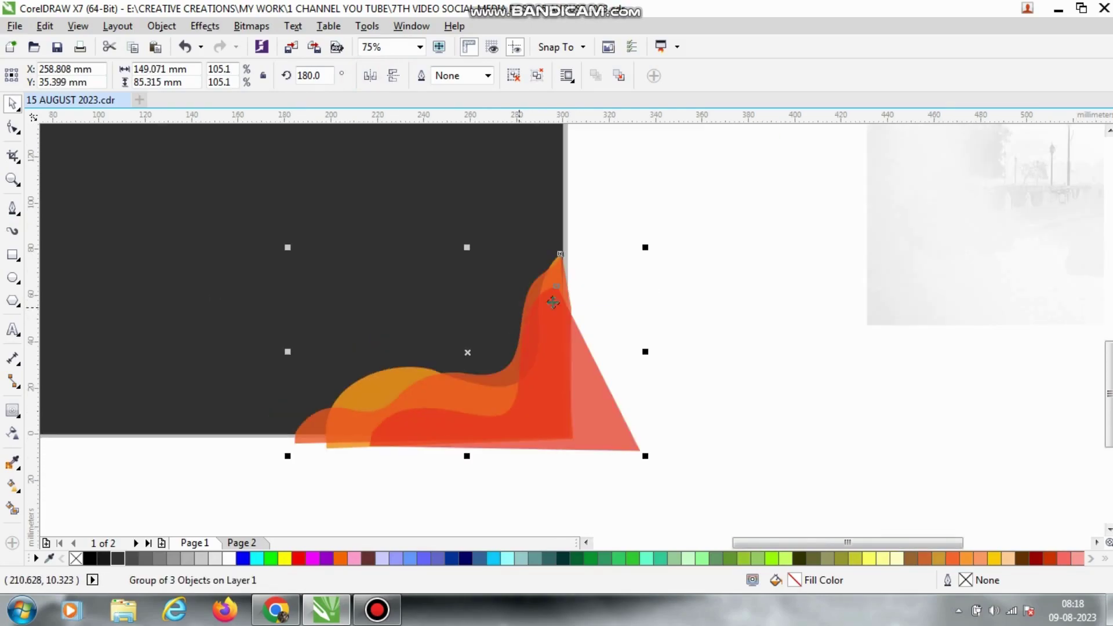
scroll(654, 287, up, 2)
scroll(653, 284, up, 1)
drag(597, 184, 651, 155)
scroll(565, 250, down, 2)
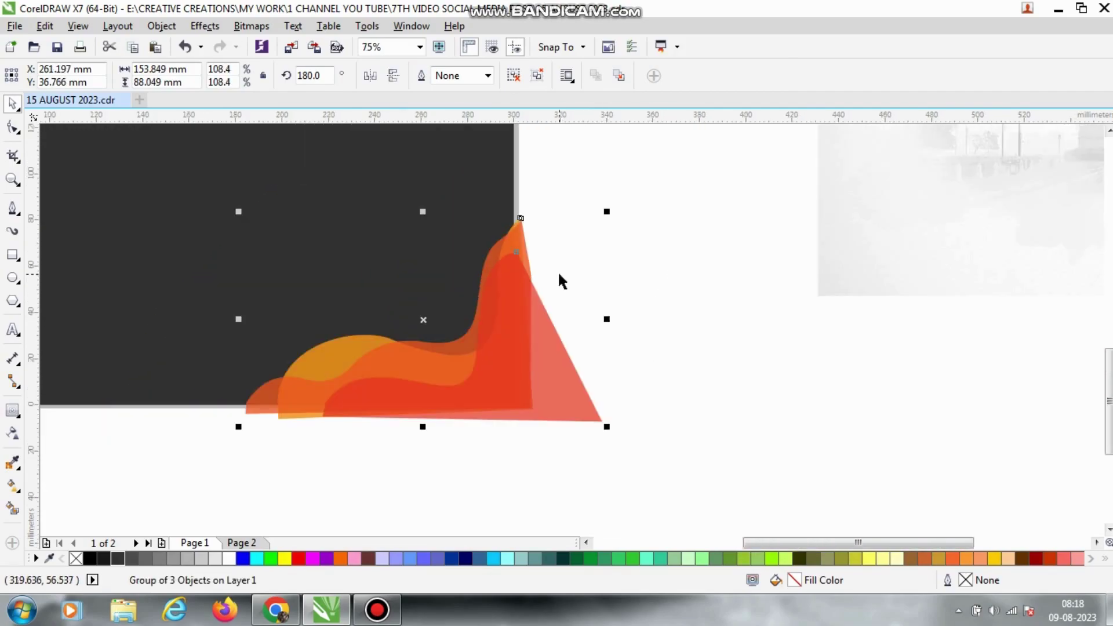
click(429, 503)
Step: Fill the background square with light grey
click(124, 348)
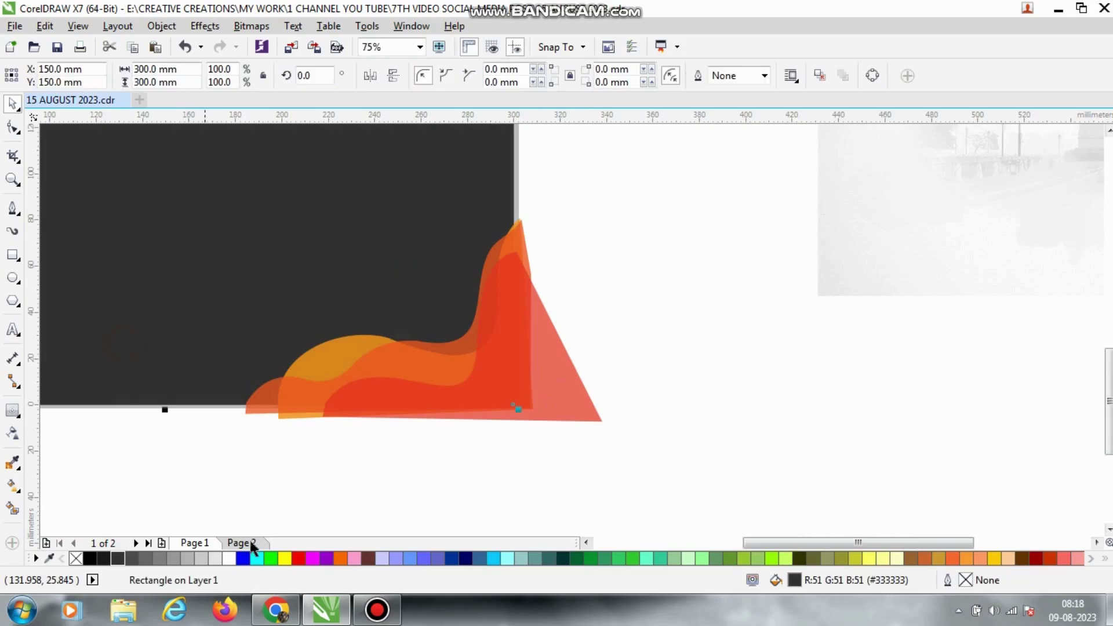
click(212, 558)
click(250, 445)
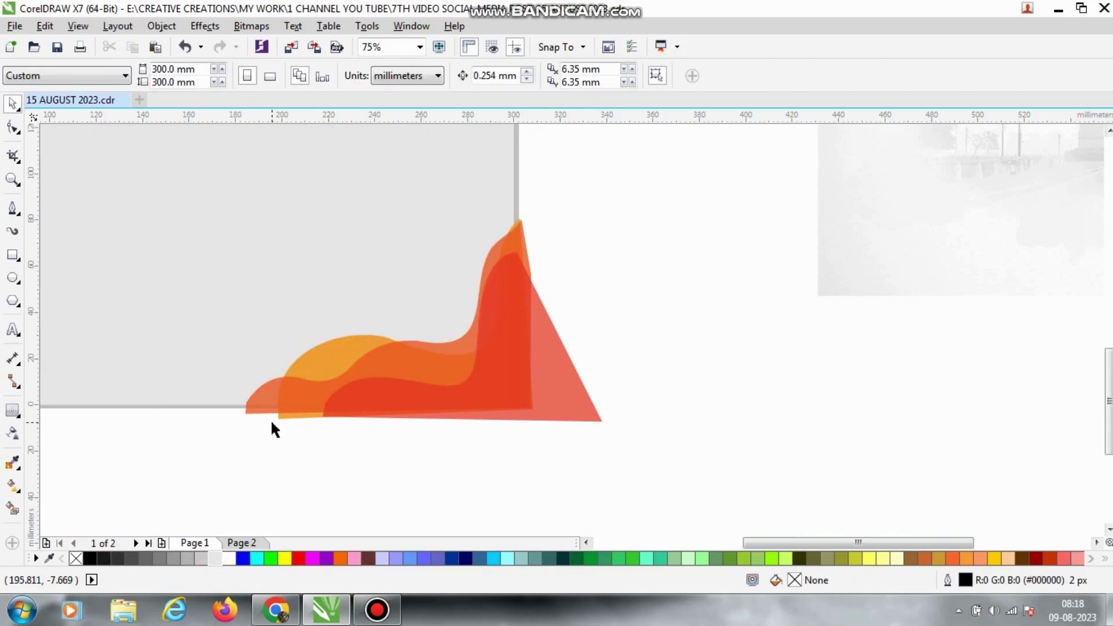
Step: Recolour the individual waves in the lower-right group dark teal, dark green and bright green (#009933)
scroll(261, 405, up, 1)
ctrl+click(255, 400)
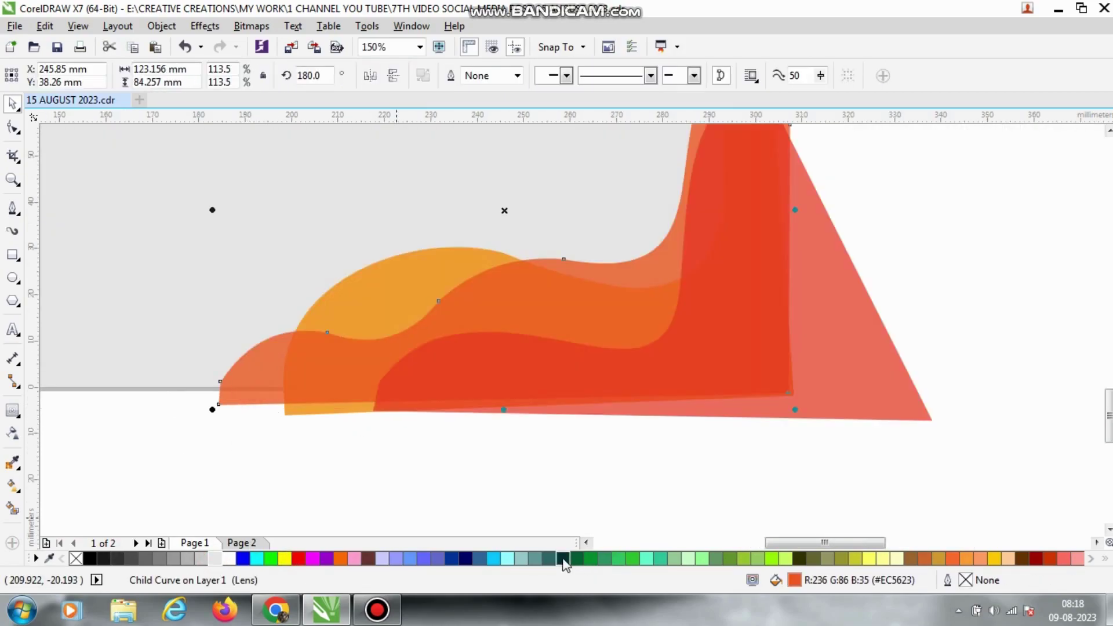
click(562, 558)
click(368, 463)
ctrl+click(368, 277)
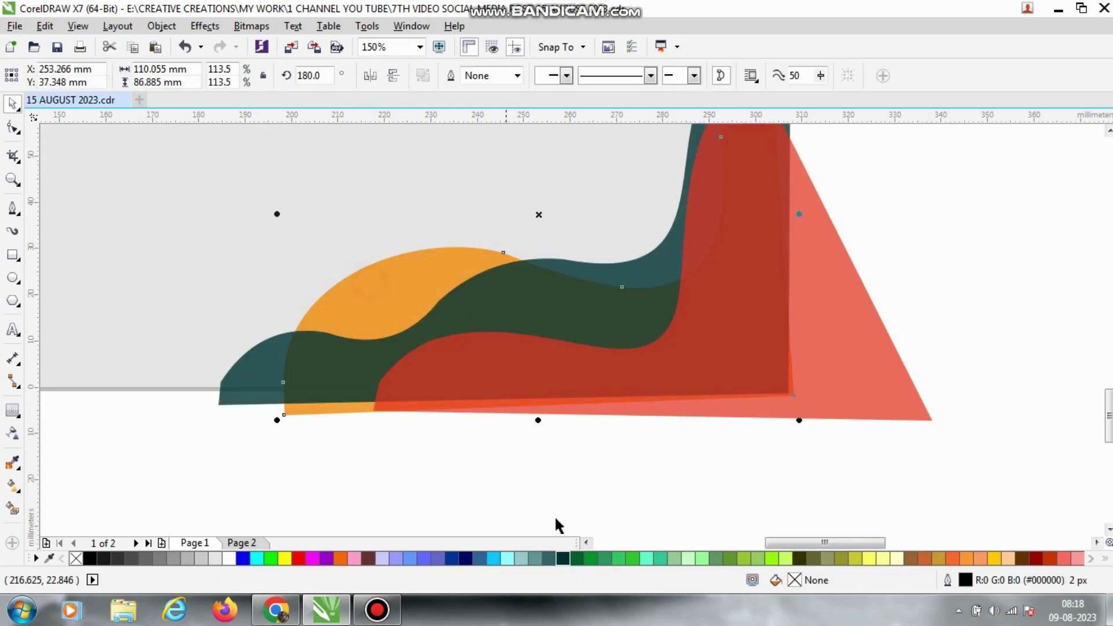
click(573, 558)
ctrl+click(659, 385)
click(591, 558)
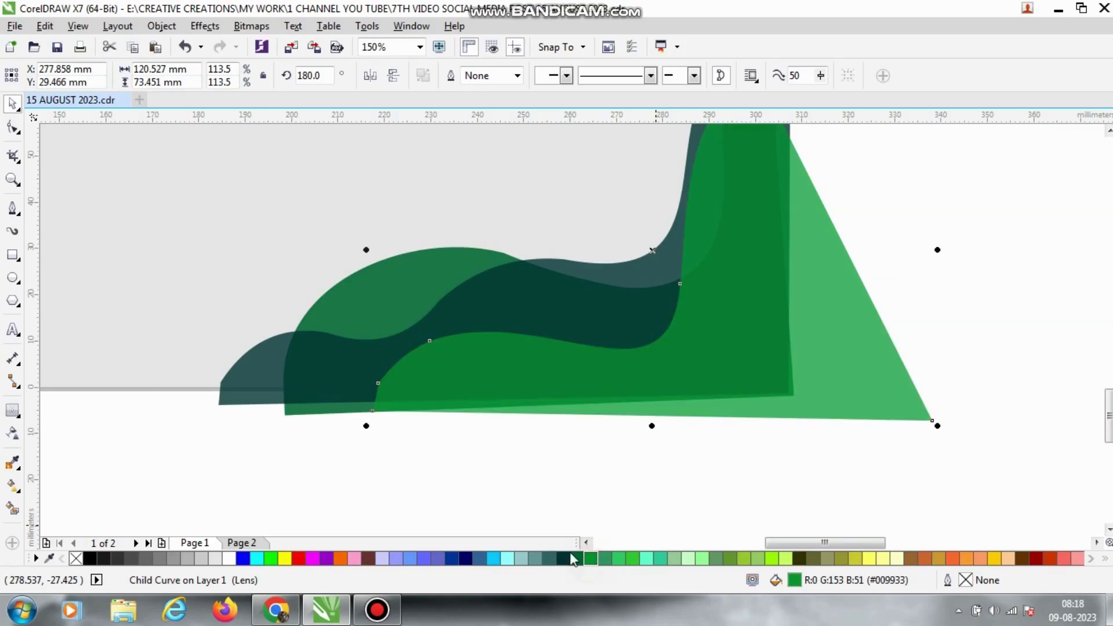
click(396, 450)
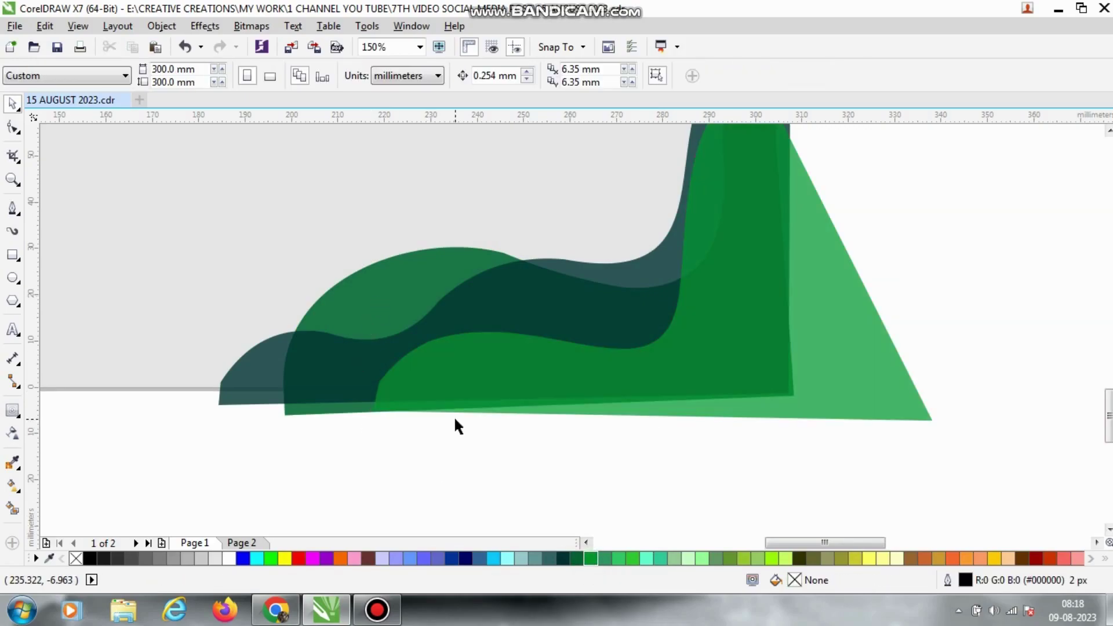
Step: Change the dark teal wave in the lower-right group to dark green
scroll(454, 416, down, 2)
drag(709, 448, 334, 287)
click(492, 471)
scroll(404, 430, up, 2)
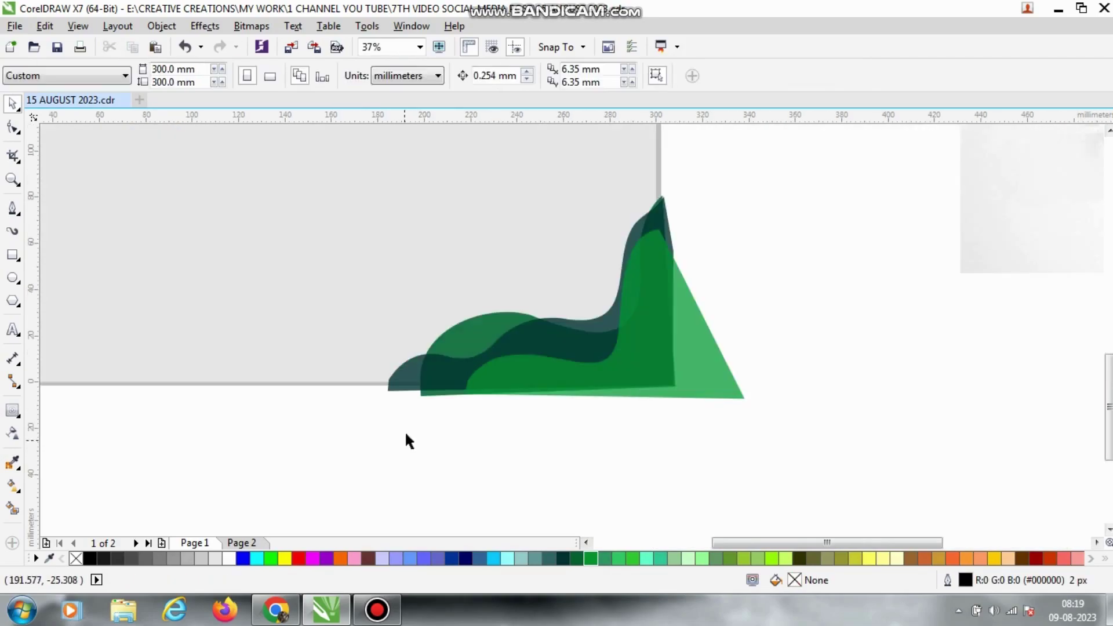
ctrl+click(404, 365)
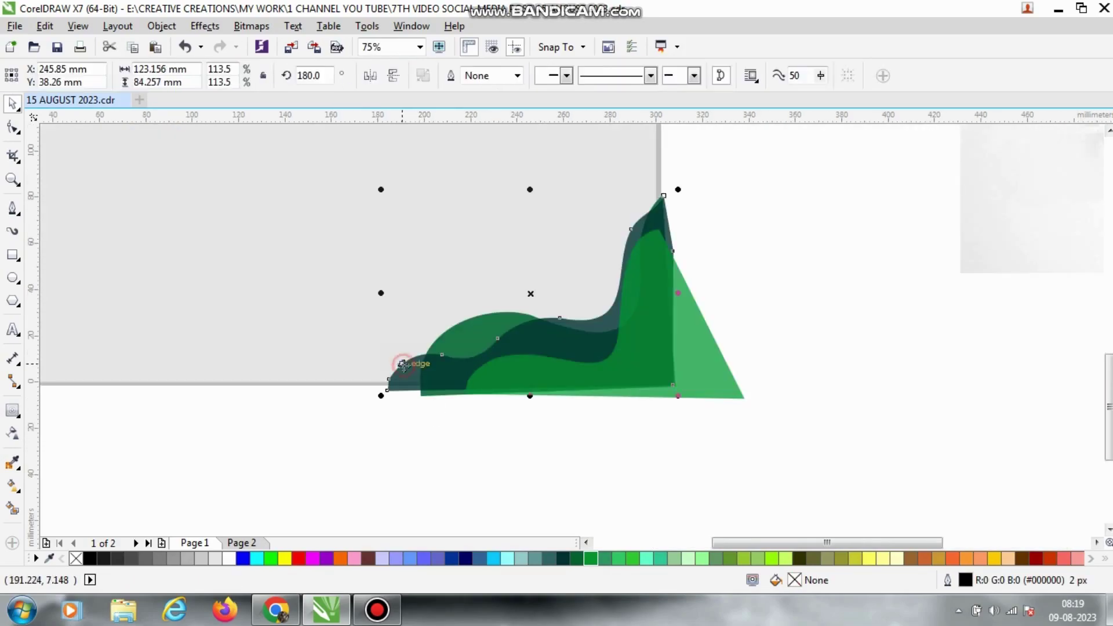
click(578, 562)
click(416, 479)
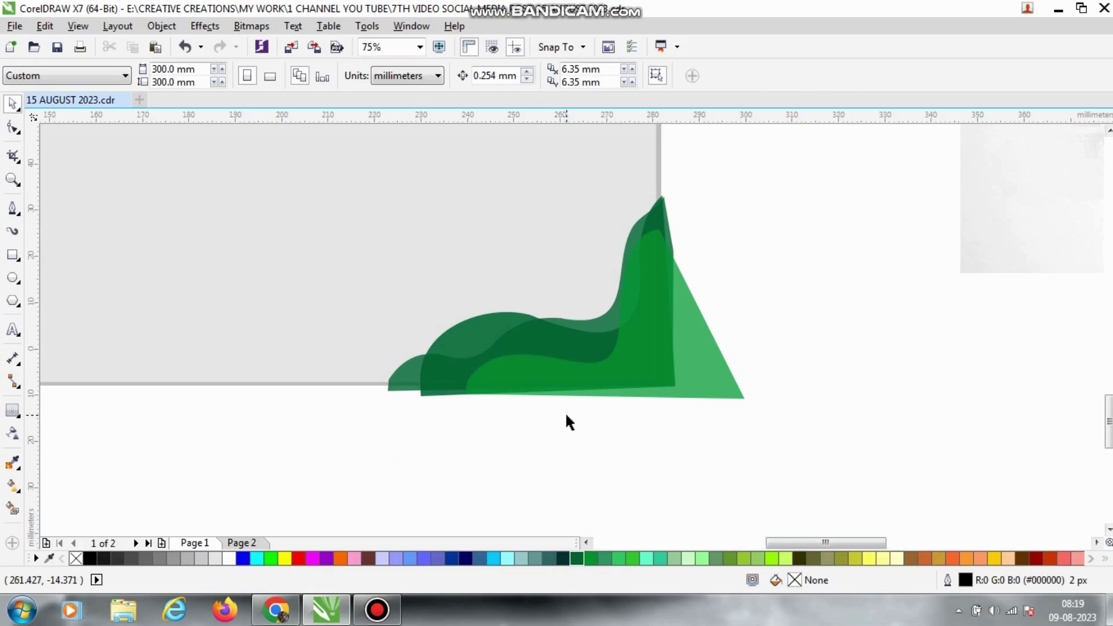
Step: Enlarge the green wave group about its centre to about 176.3 mm wide and move it up to a Y position of about 40.3 mm
scroll(564, 412, up, 1)
scroll(367, 385, down, 1)
drag(593, 397, 725, 454)
drag(326, 282, 228, 159)
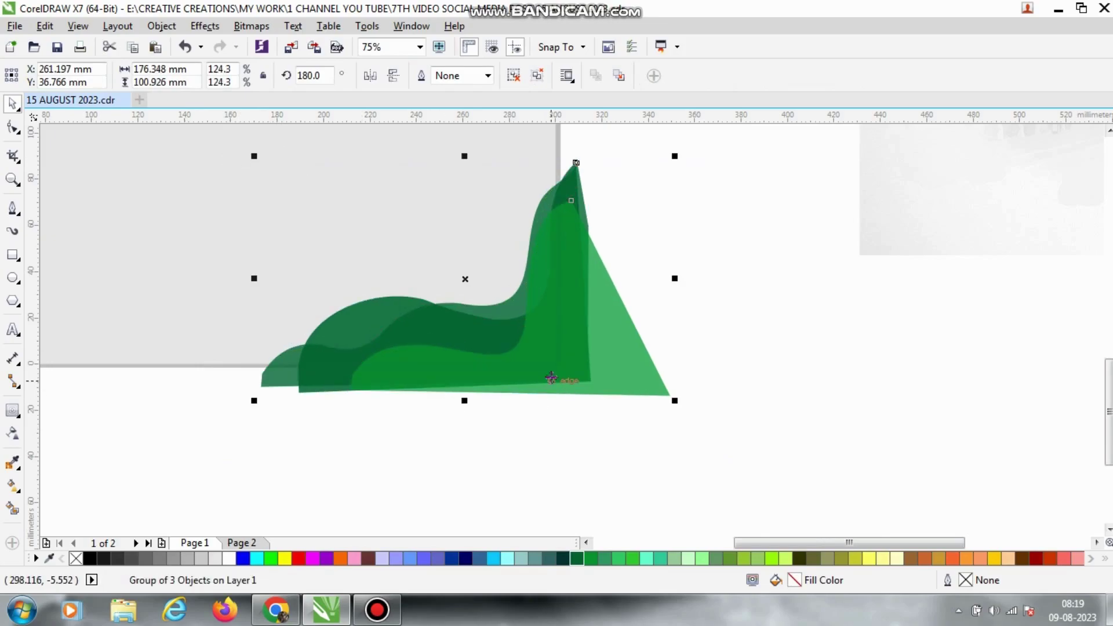
scroll(550, 377, up, 2)
drag(625, 416, 625, 400)
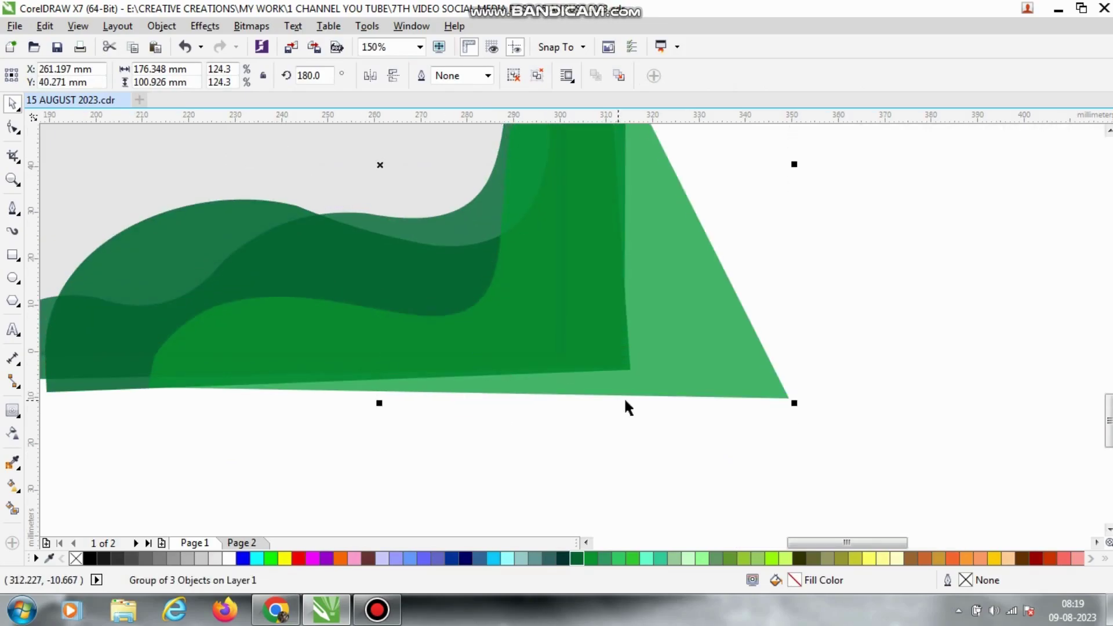
Step: PowerClip the green wave group inside the light grey background square
scroll(625, 406, down, 2)
right_click(626, 377)
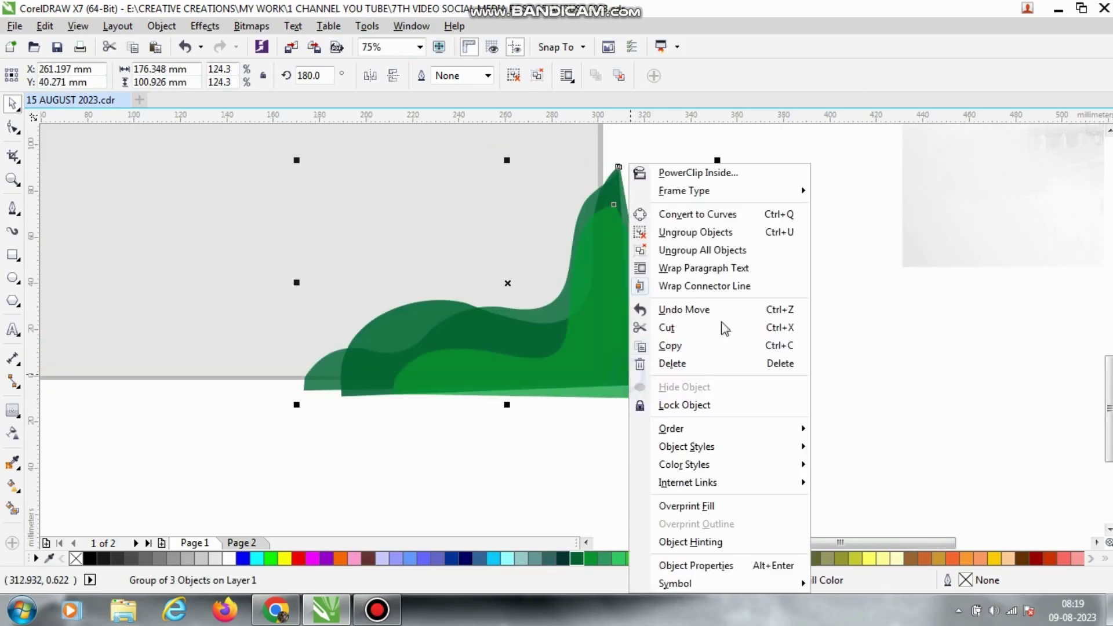
click(761, 176)
click(184, 216)
click(680, 405)
scroll(681, 405, down, 2)
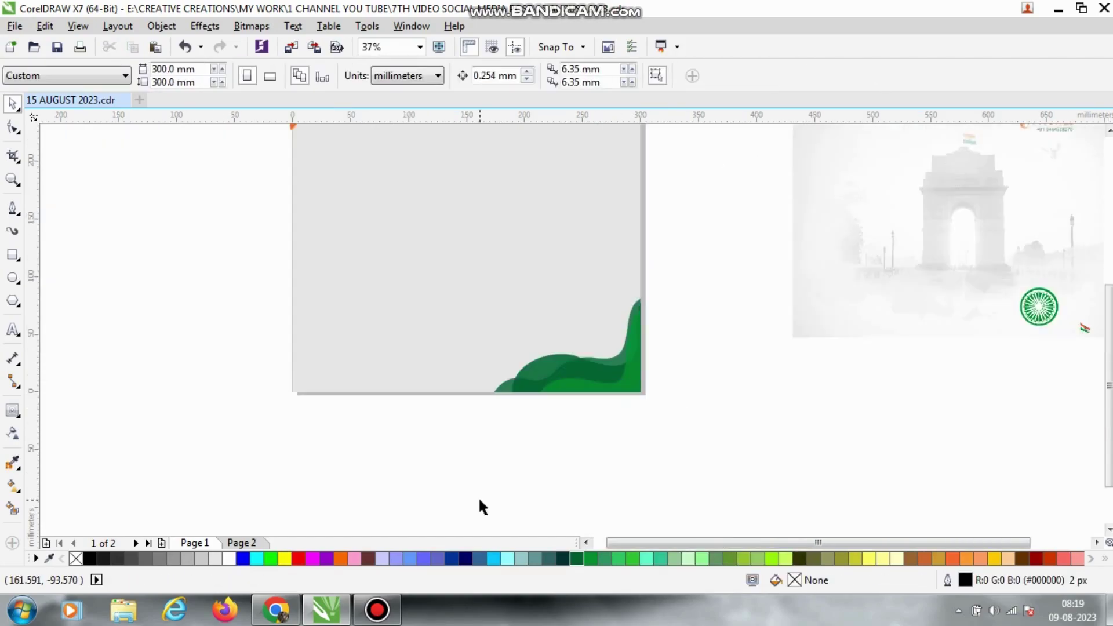
Step: PowerClip the orange wave group in the upper-left corner inside the light grey background square
scroll(479, 506, down, 2)
scroll(510, 308, up, 2)
drag(155, 180, 496, 378)
right_click(335, 245)
click(445, 172)
click(530, 352)
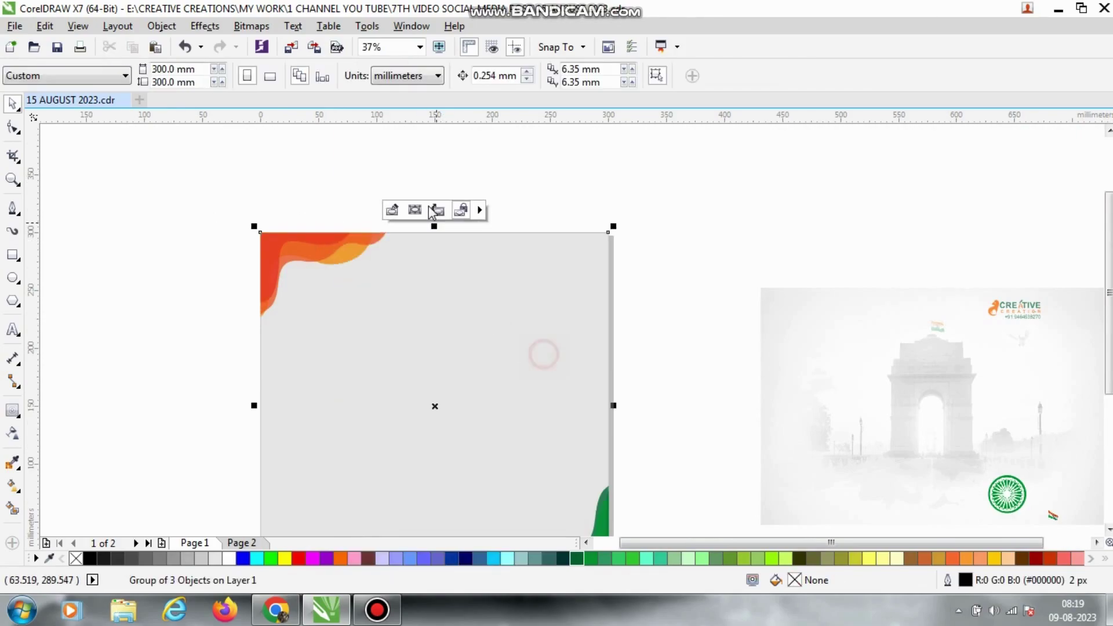
click(361, 165)
scroll(159, 206, down, 2)
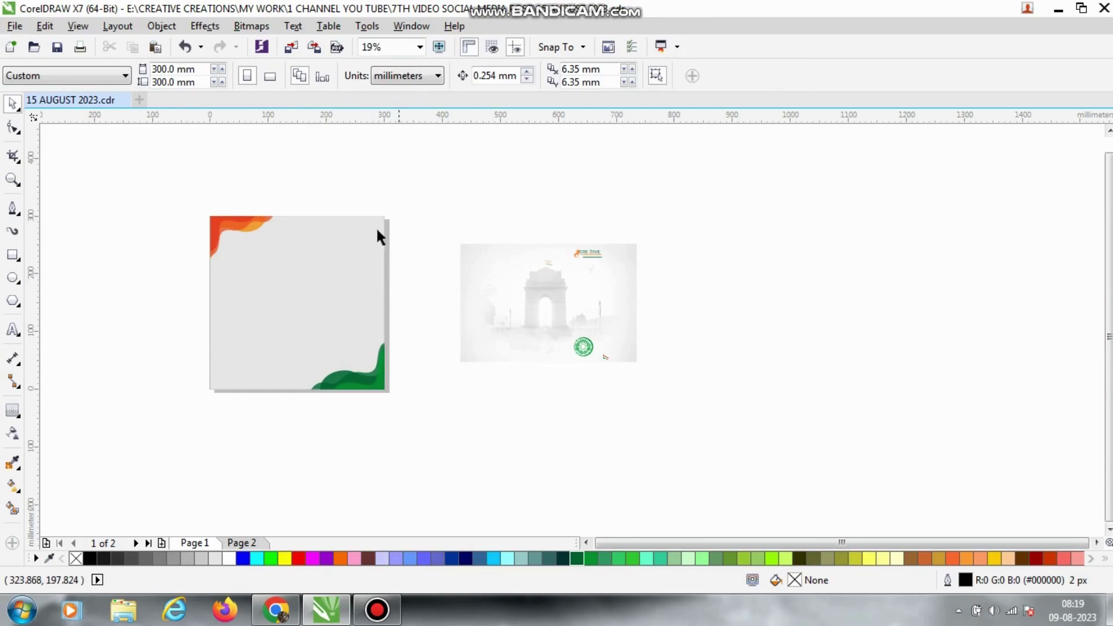
Step: Move the Creative Creation logo from the India Gate picture into the square's upper-right corner, clear of the edges
scroll(383, 232, up, 2)
drag(675, 215, 368, 239)
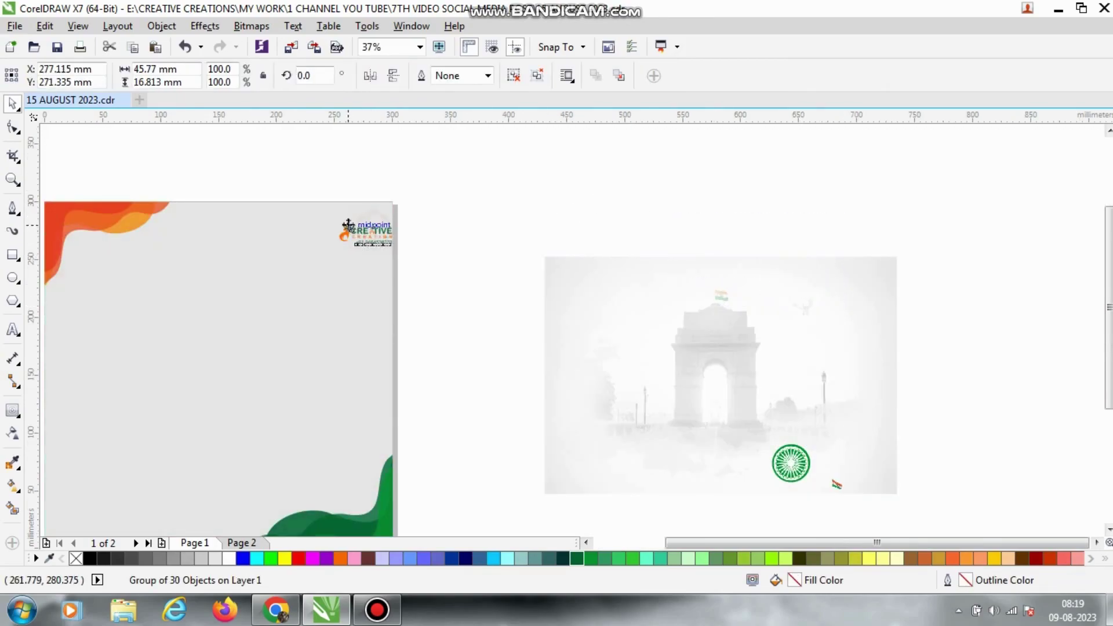
click(423, 251)
scroll(360, 217, up, 4)
drag(712, 411, 268, 248)
scroll(562, 285, down, 2)
scroll(425, 281, up, 2)
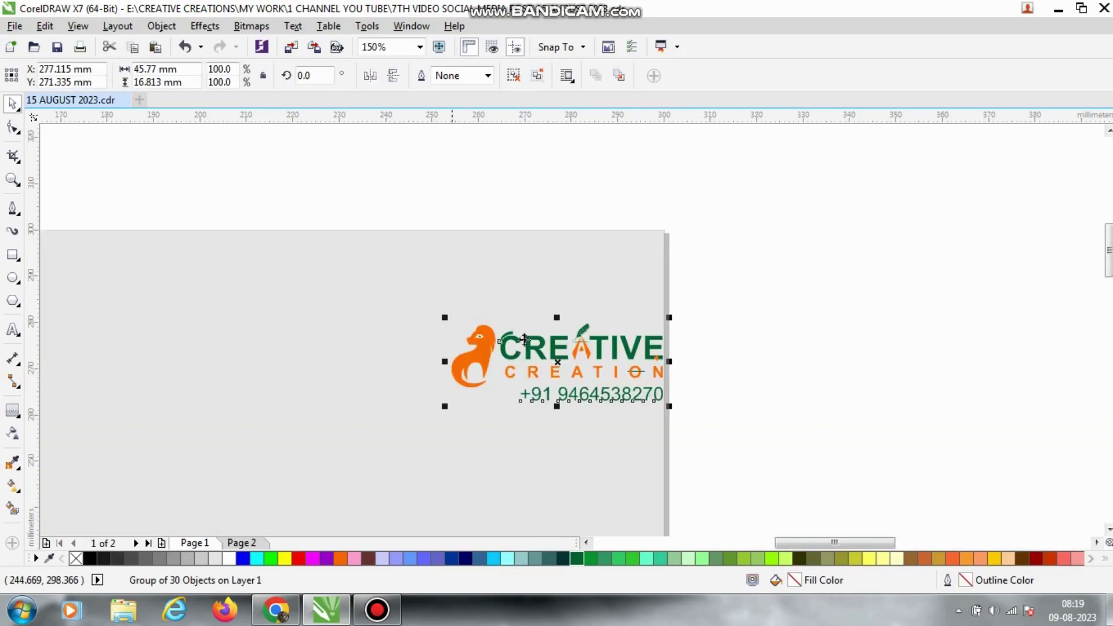
drag(560, 361, 506, 300)
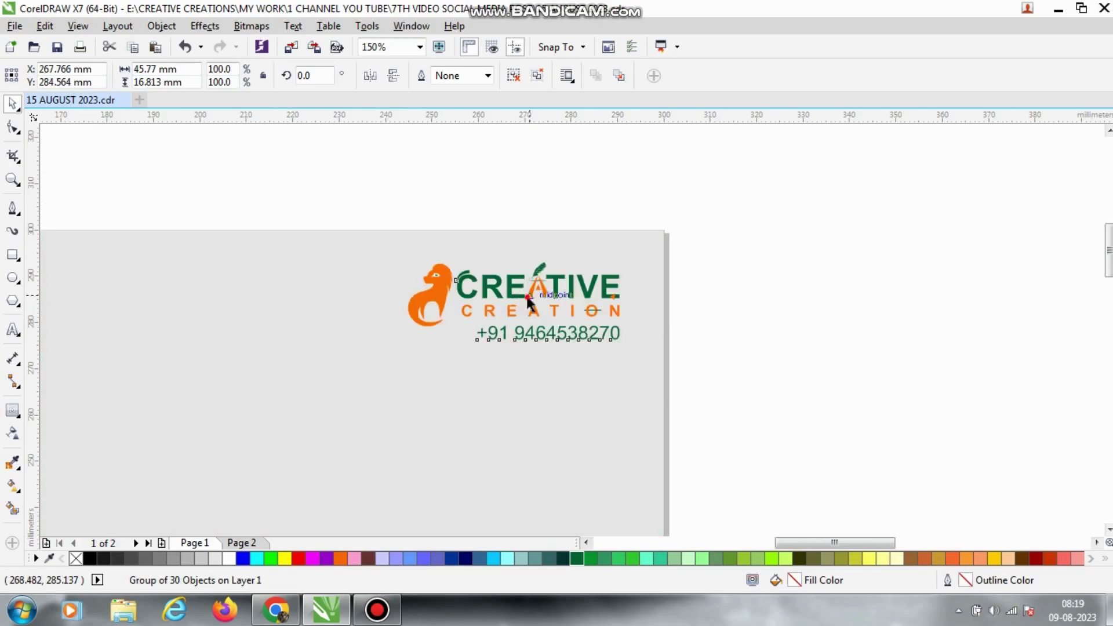
Step: Enlarge the Creative Creation logo proportionally to about 55.8 mm wide
drag(765, 415, 251, 226)
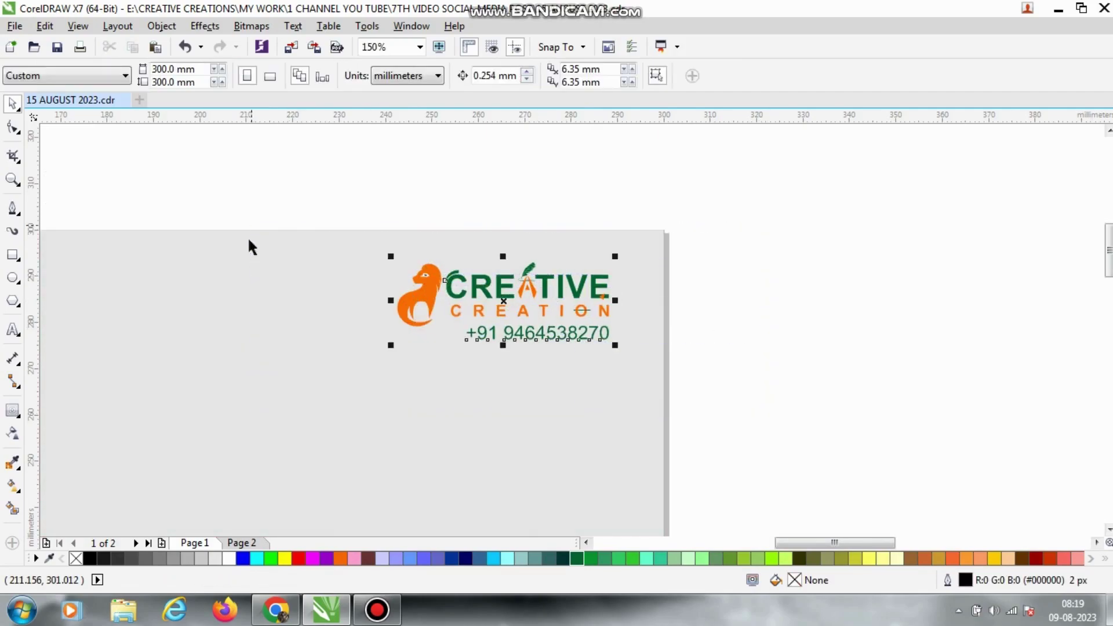
scroll(385, 374, up, 2)
drag(404, 317, 311, 358)
scroll(310, 357, down, 2)
Step: Nudge the logo right in small increments to an X position of about 265.5 mm, near the square's right edge
key(Right)
key(Right)
key(Right)
key(Right)
key(Right)
key(Right)
key(Right)
key(Right)
key(Right)
key(Right)
key(Right)
key(Right)
key(Right)
key(Right)
key(Right)
key(Right)
key(Right)
key(Right)
key(Right)
key(Right)
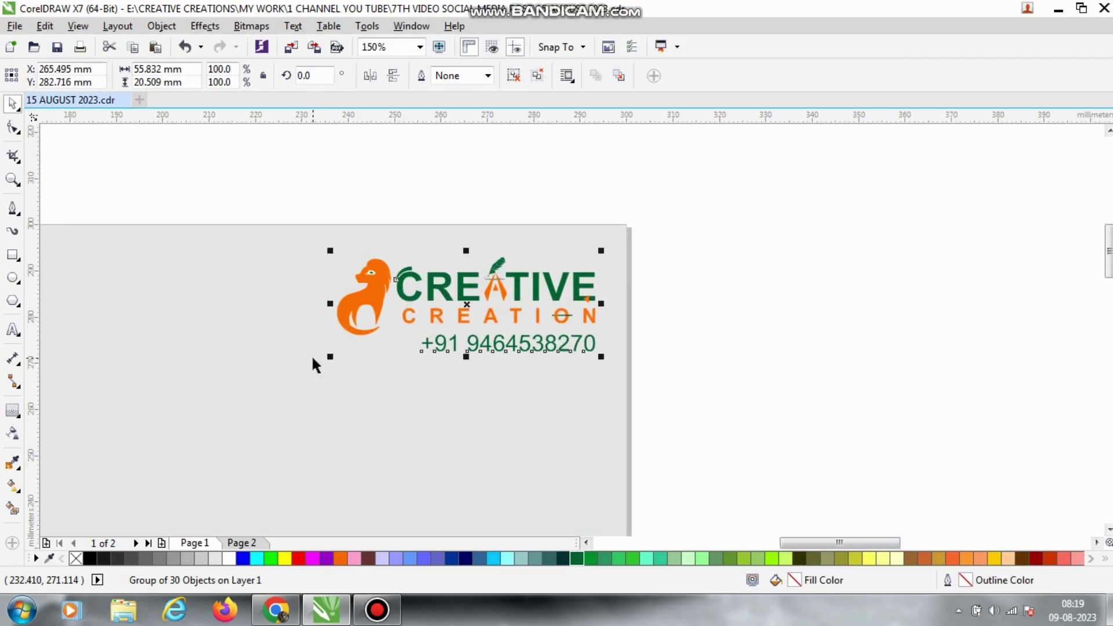
Step: Nudge the logo up slightly and enlarge it proportionally to about 80 mm wide in the square's upper-right corner
key(Up)
key(Up)
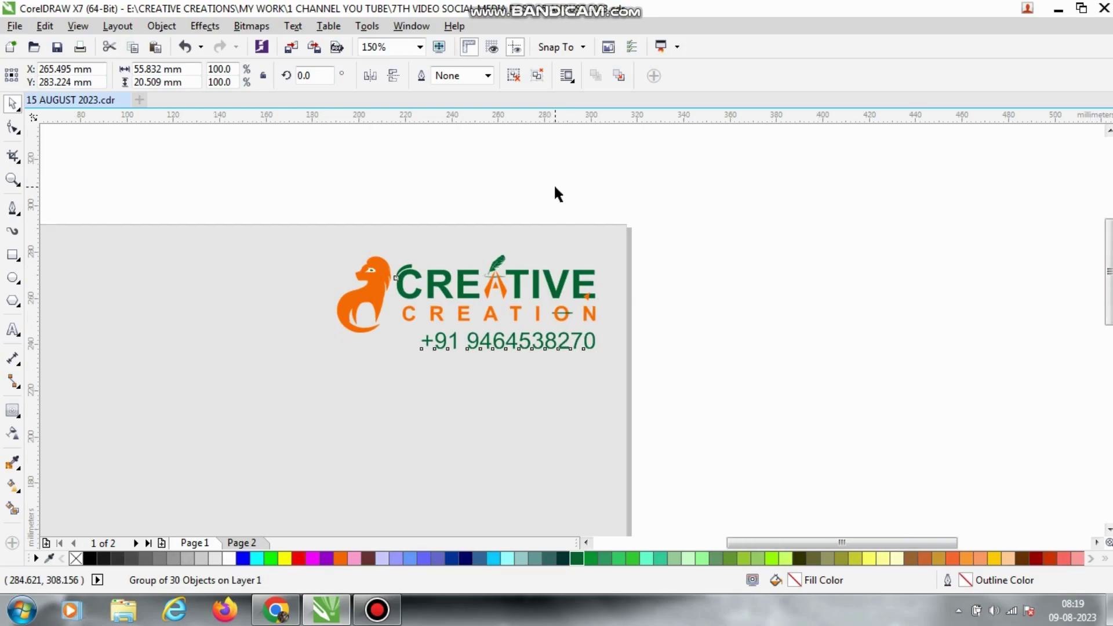
scroll(554, 183, down, 2)
click(646, 266)
drag(645, 260, 437, 168)
scroll(521, 237, up, 2)
scroll(521, 241, up, 2)
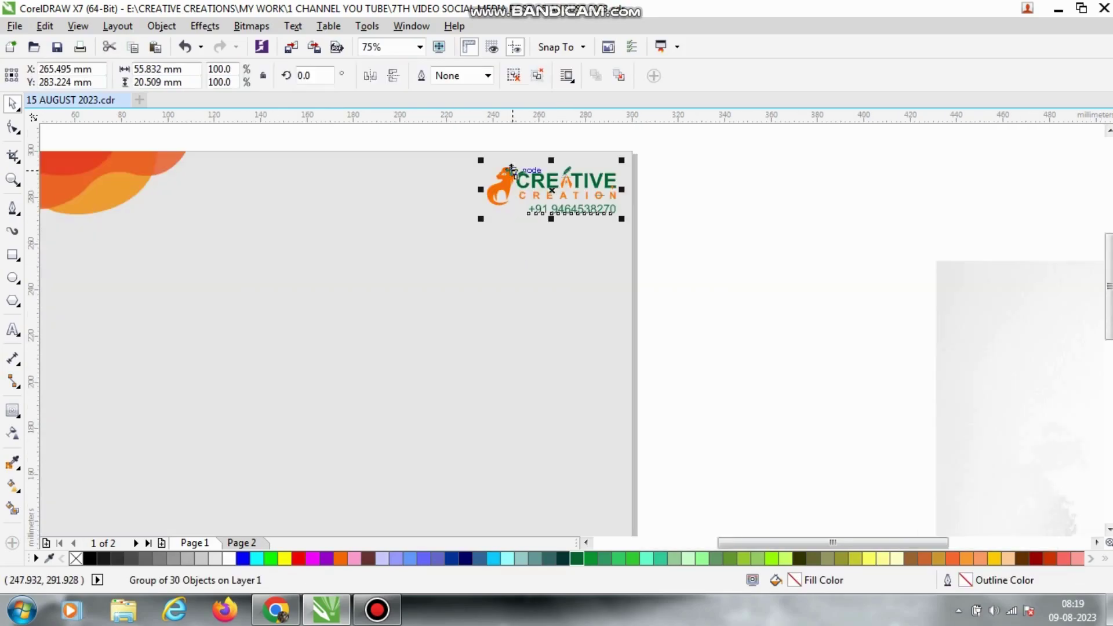
drag(457, 262, 343, 328)
scroll(519, 232, down, 2)
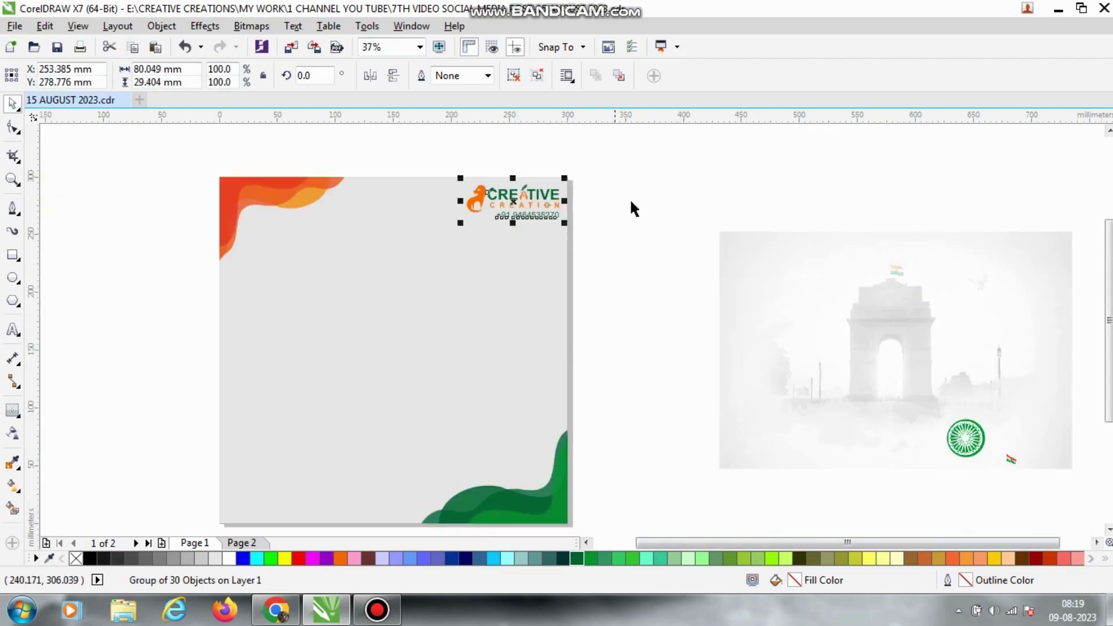
click(623, 198)
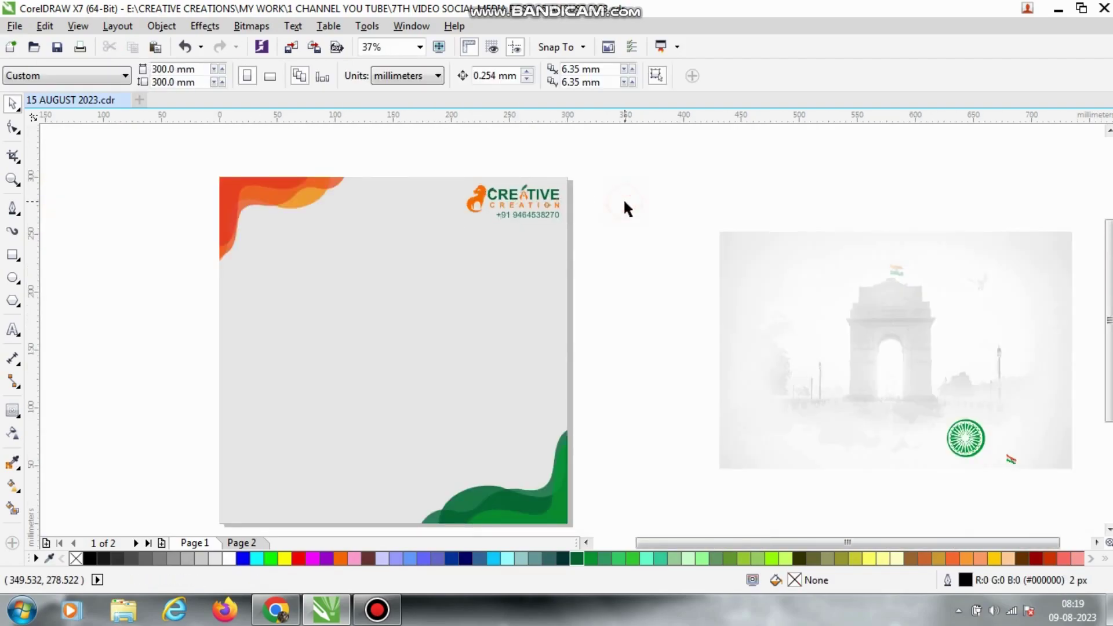
Step: PowerClip the India Gate picture inside the light grey background square
right_click(726, 238)
click(820, 123)
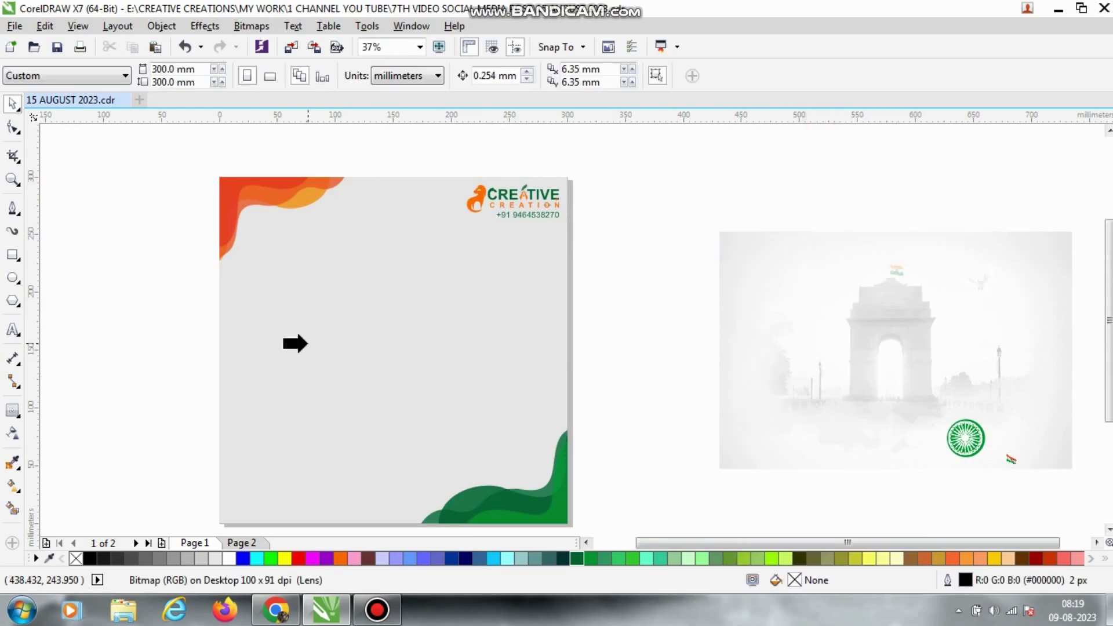
click(295, 344)
Step: Edit the square's PowerClip contents and enlarge the India Gate picture to about 443.7 × 300 mm so it covers the square
ctrl+click(306, 340)
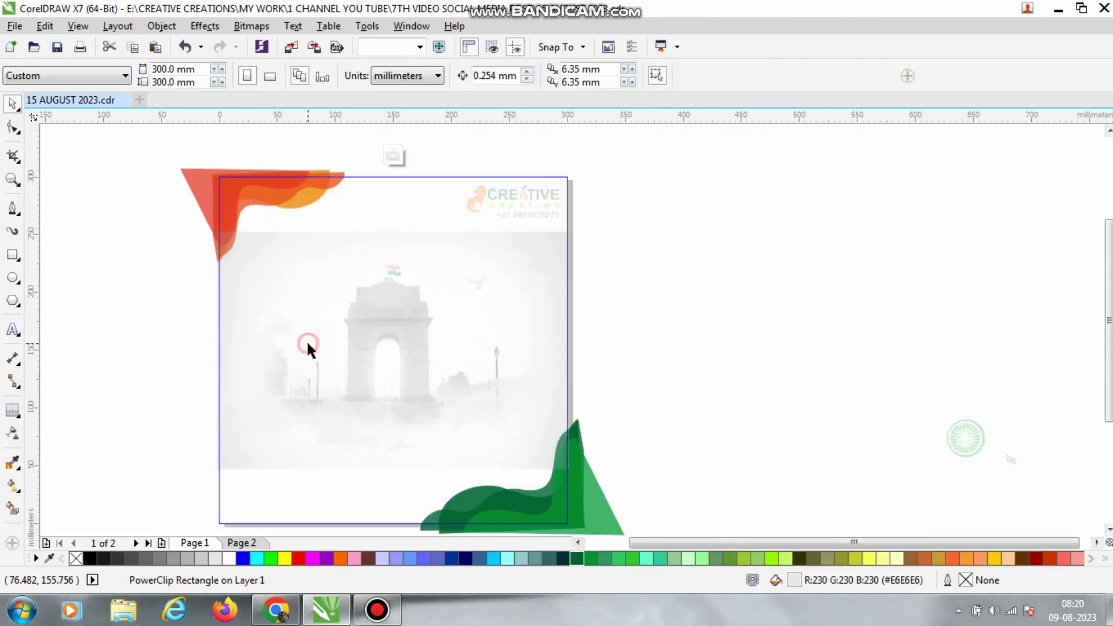
scroll(325, 318, down, 1)
scroll(479, 402, up, 1)
drag(414, 384, 514, 441)
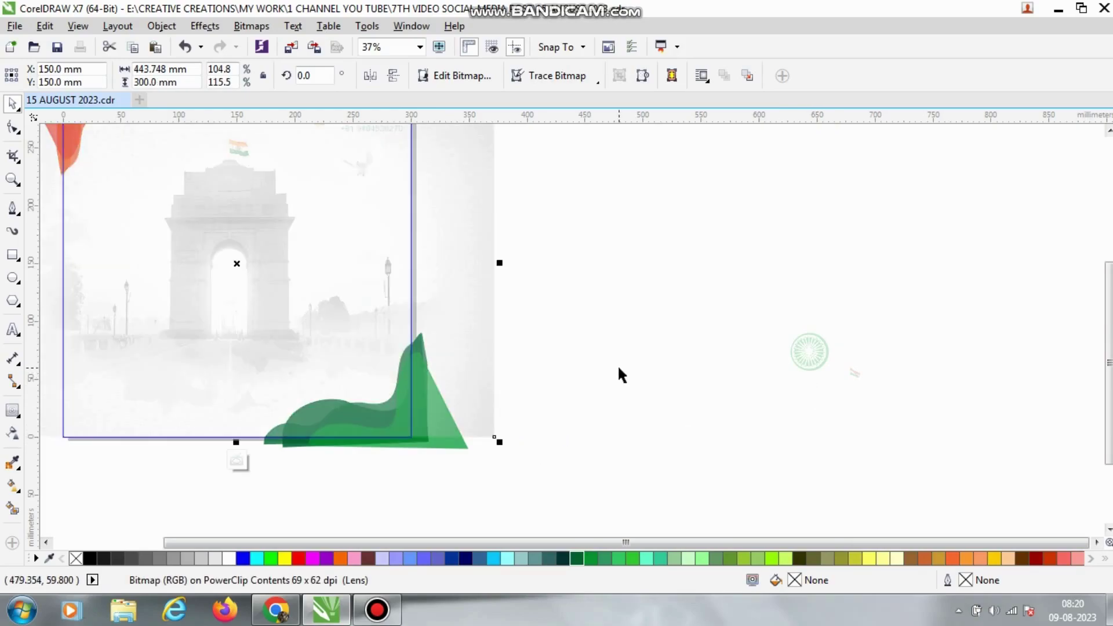
scroll(634, 430, down, 1)
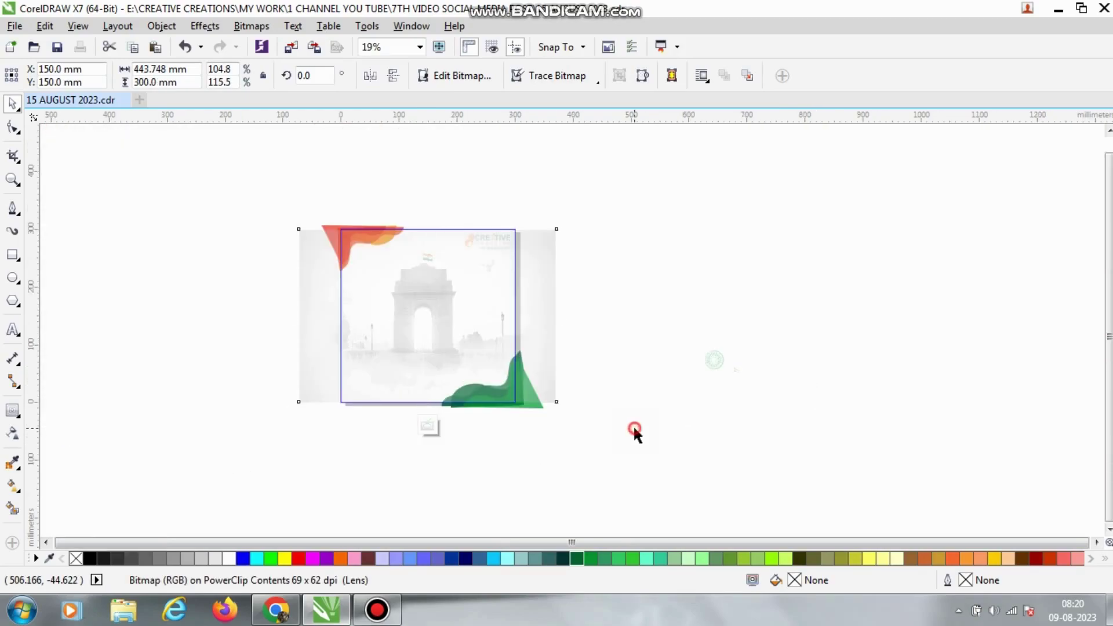
Step: Bring the green and orange wave groups in front of the India Gate picture and finish editing the PowerClip contents
click(634, 431)
drag(655, 494, 377, 159)
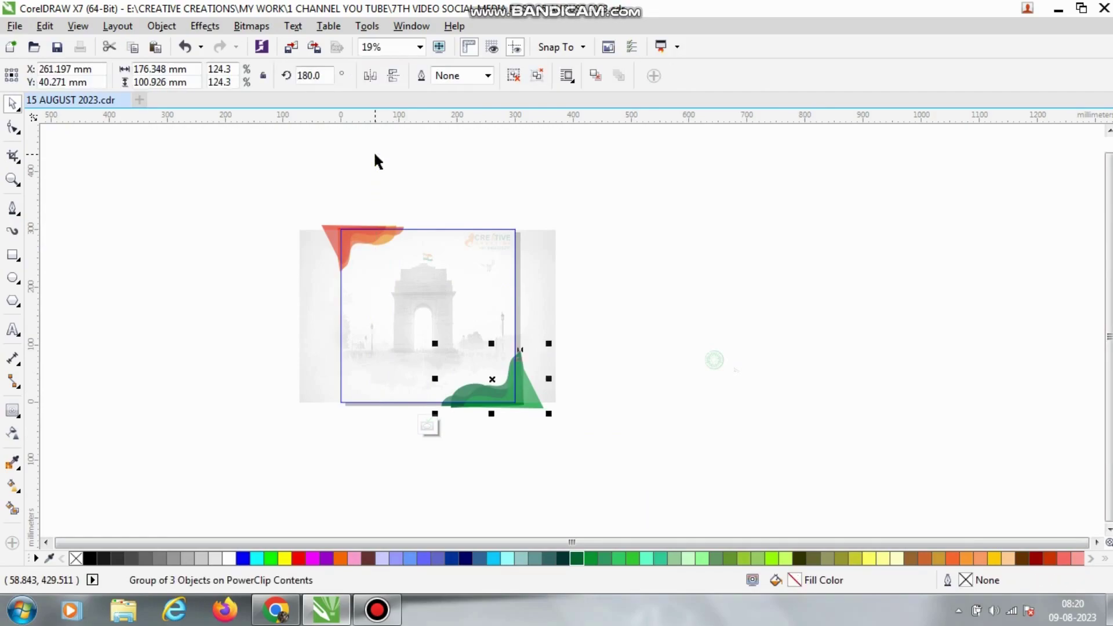
drag(209, 175, 429, 442)
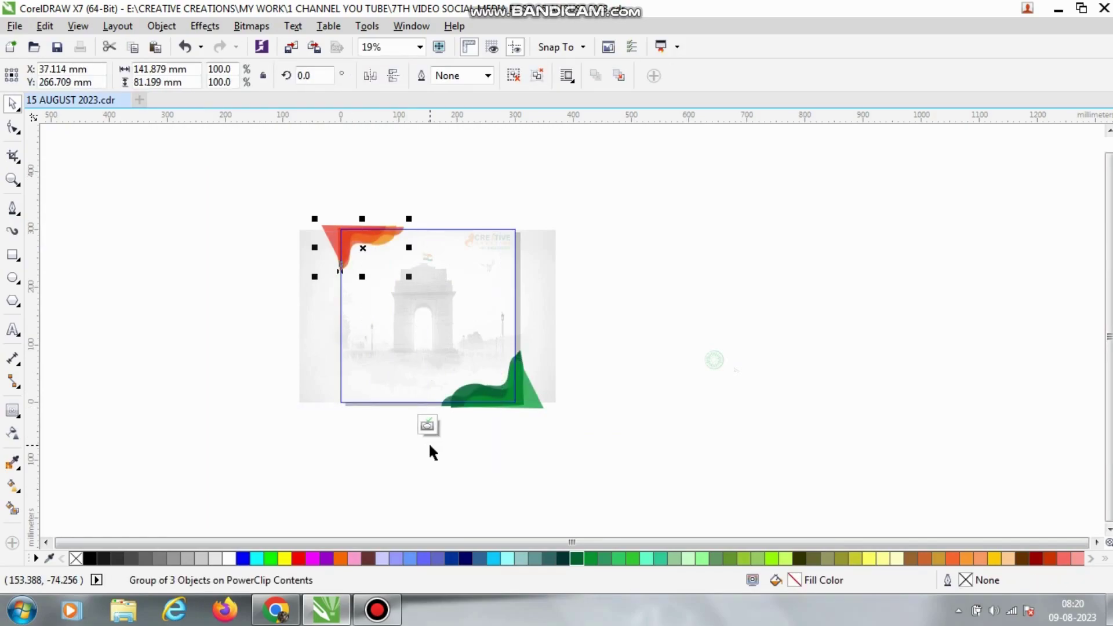
click(538, 524)
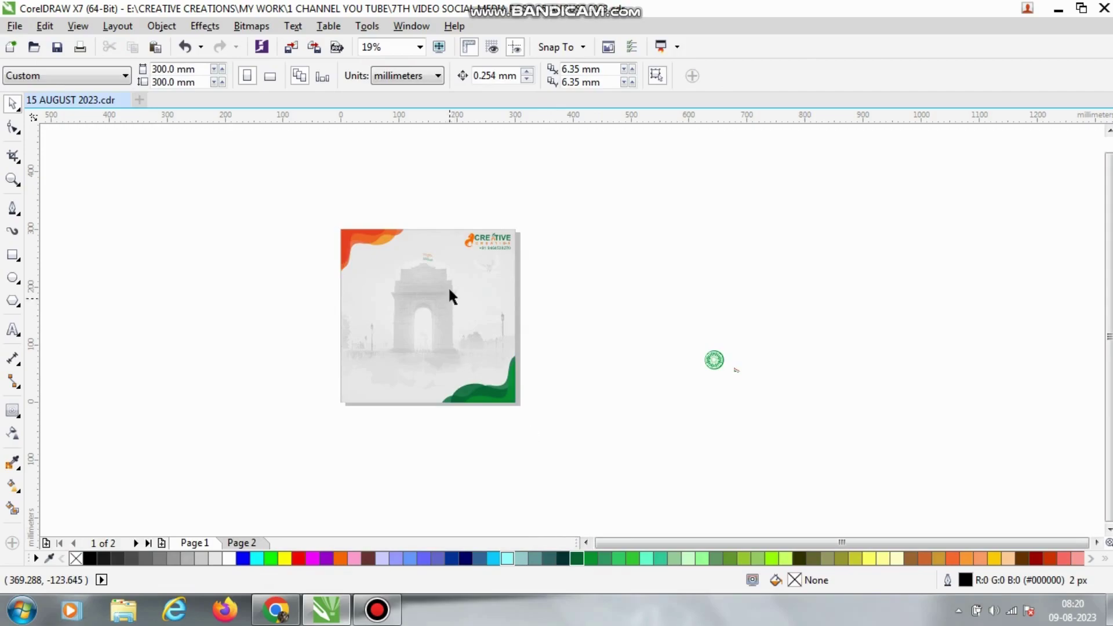
Step: Add the artistic text "15 AUGUST 2023" on three lines in Arial 24 pt beside the square
scroll(451, 284, up, 2)
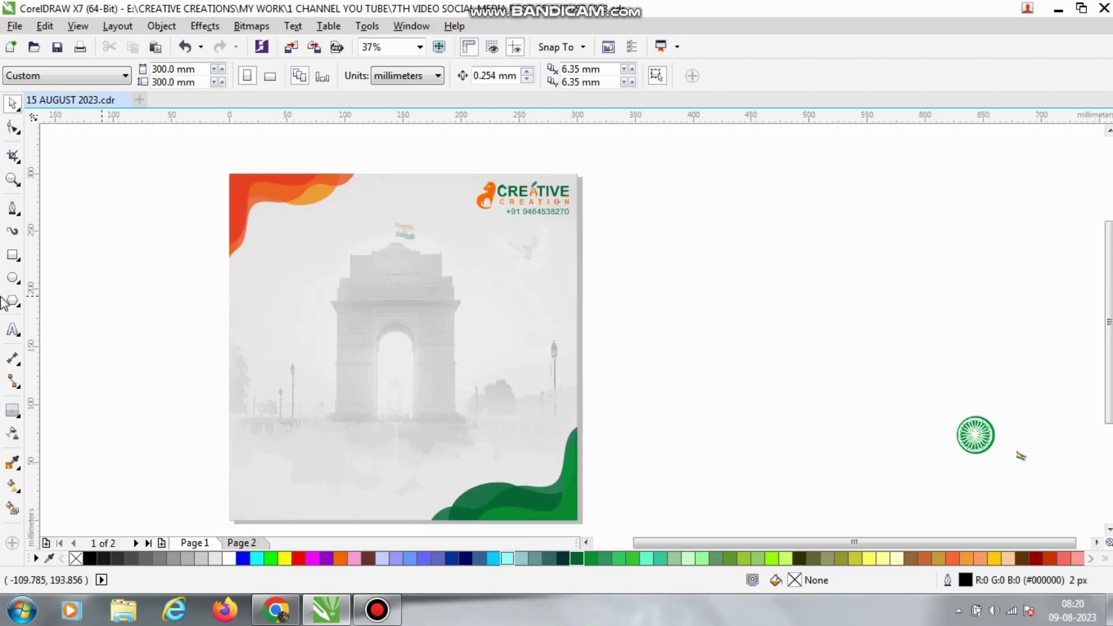
click(12, 328)
click(145, 316)
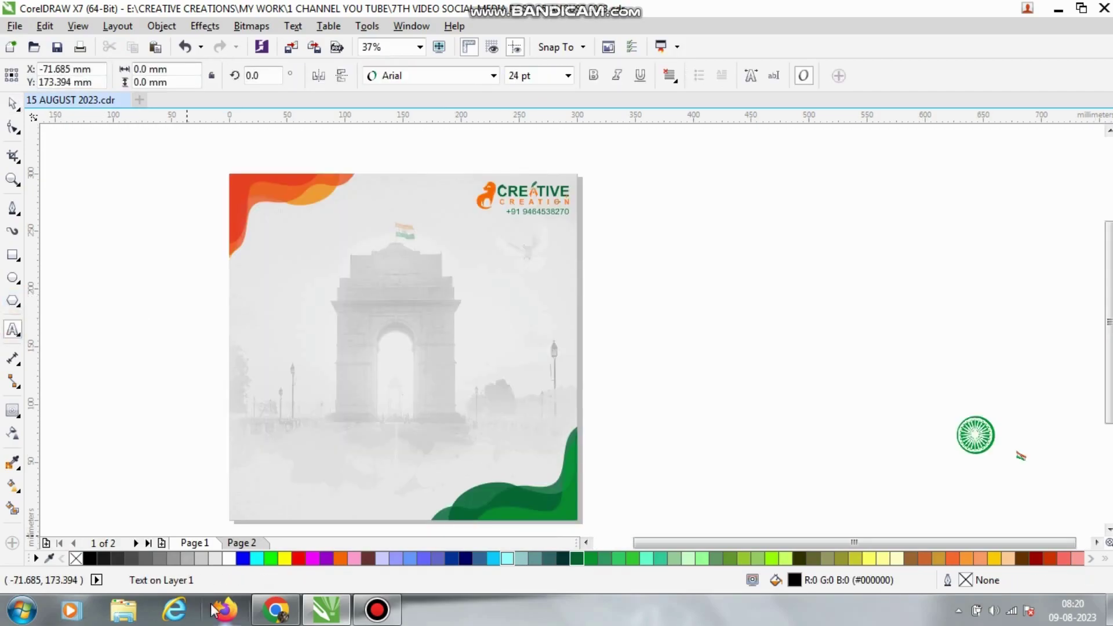
text(15)
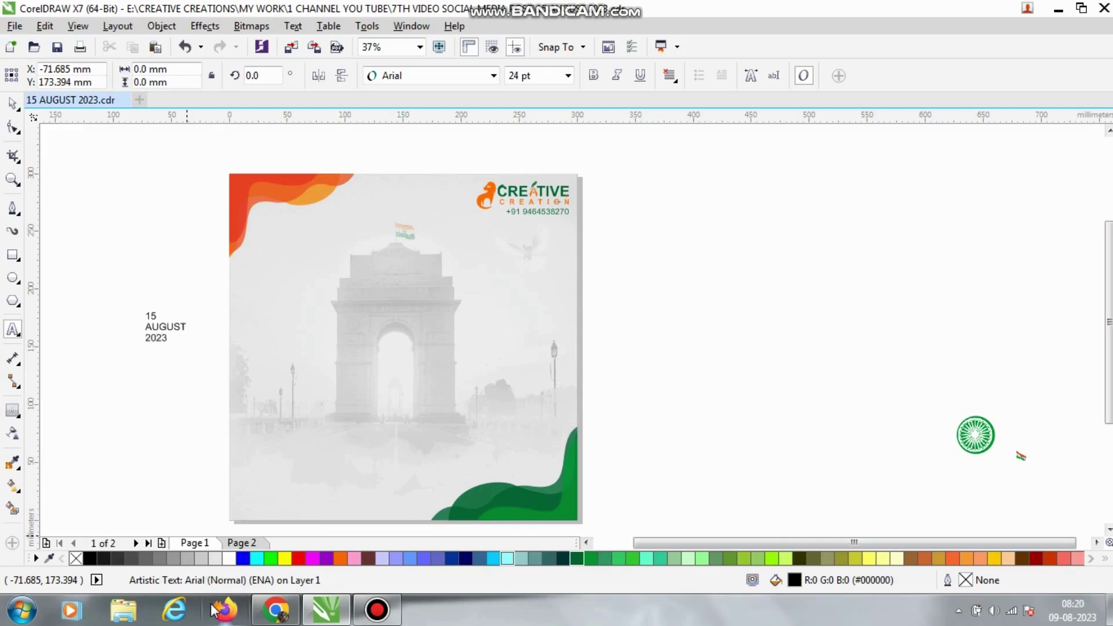
click(13, 104)
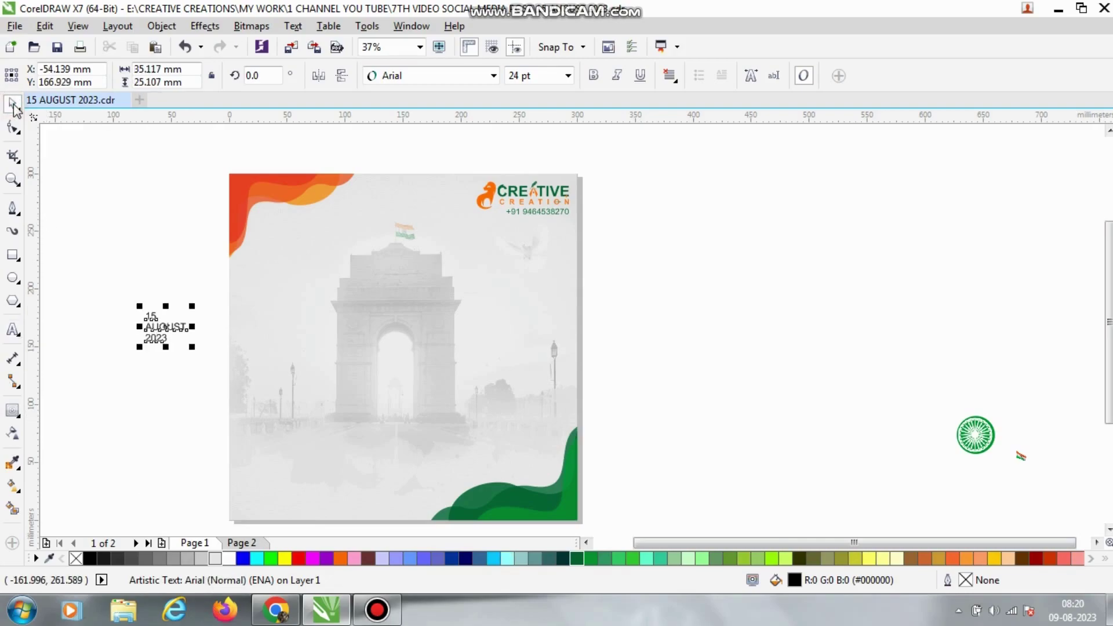
Step: Enlarge the date text to about 146.8 pt and move it left, clear of the square
scroll(150, 363, up, 1)
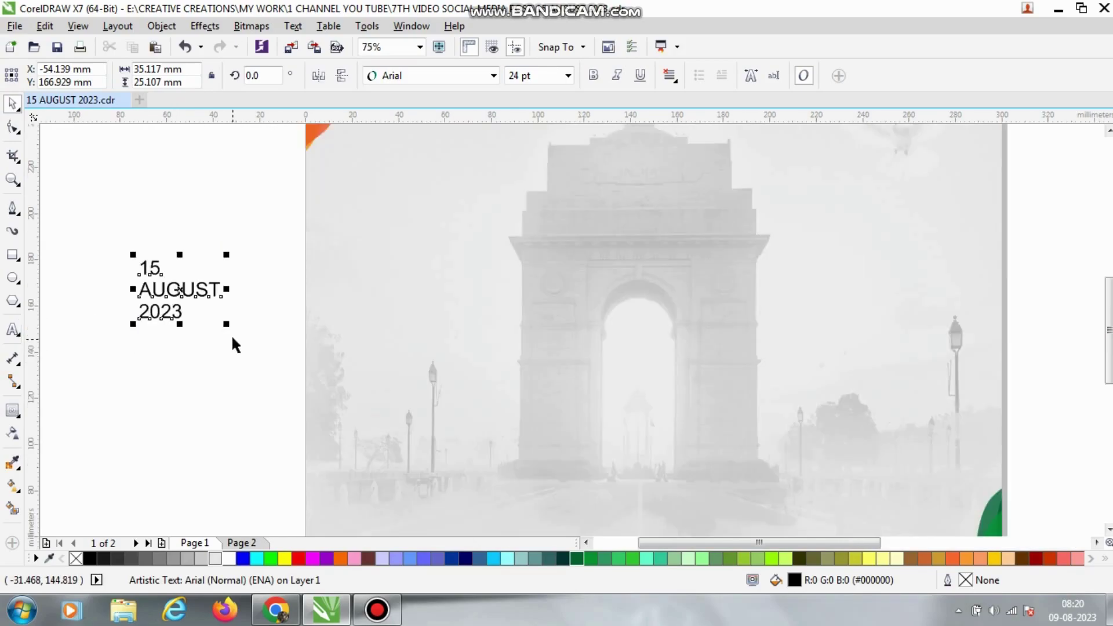
scroll(364, 296, down, 1)
drag(301, 316, 510, 431)
scroll(749, 386, down, 1)
drag(559, 369, 445, 367)
scroll(445, 367, up, 1)
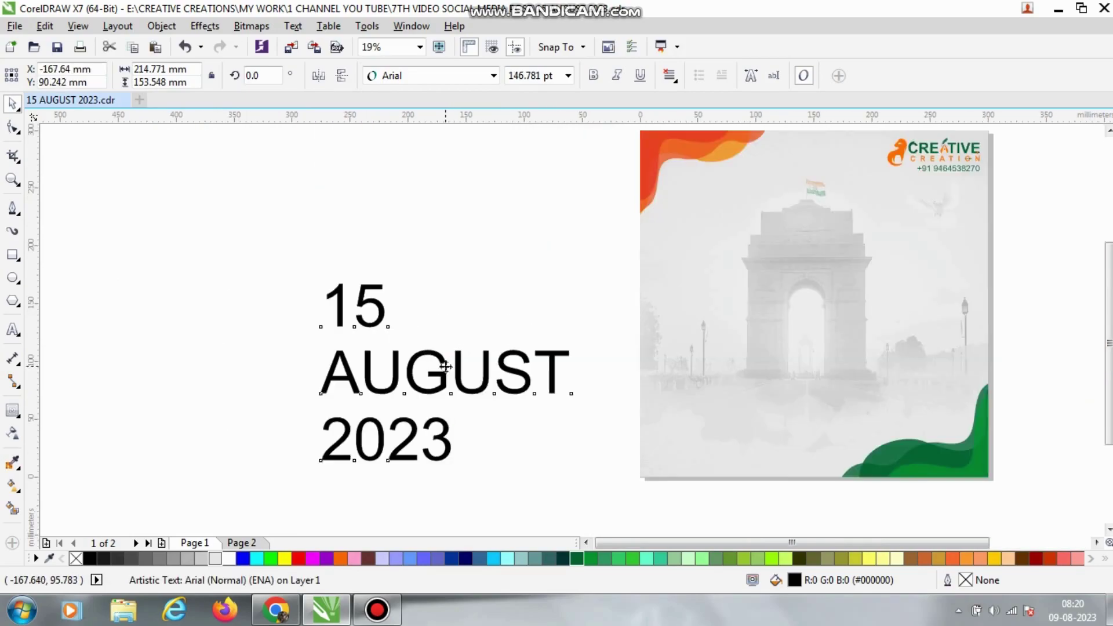
Step: Break the date text apart into separate lines and make the "15" bold at about 539.7 pt
key(ctrl+k)
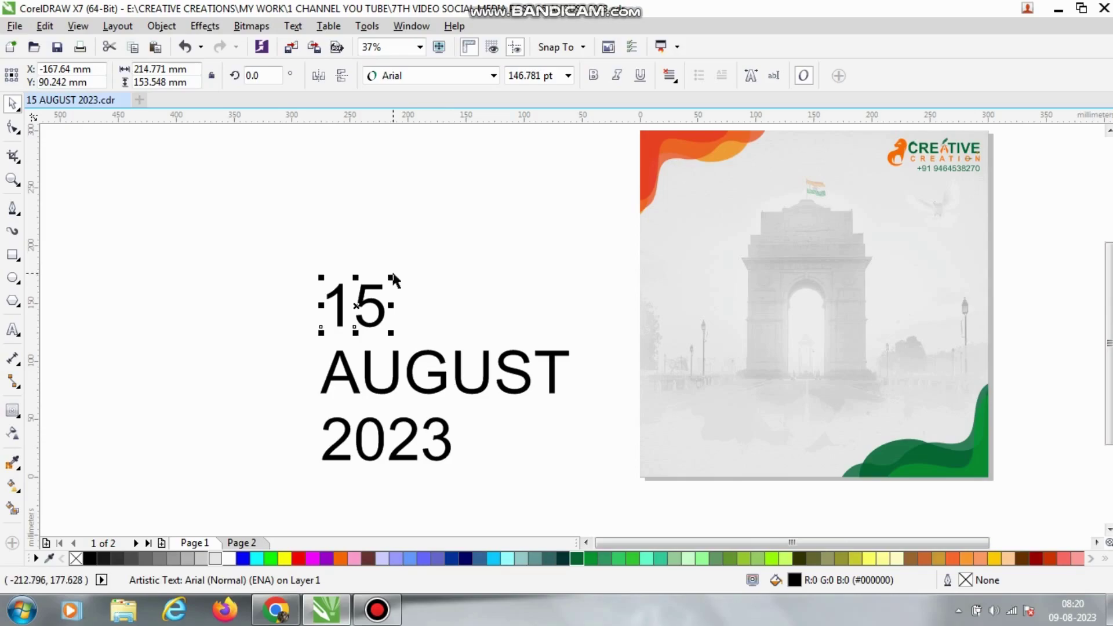
drag(393, 279, 543, 155)
click(589, 75)
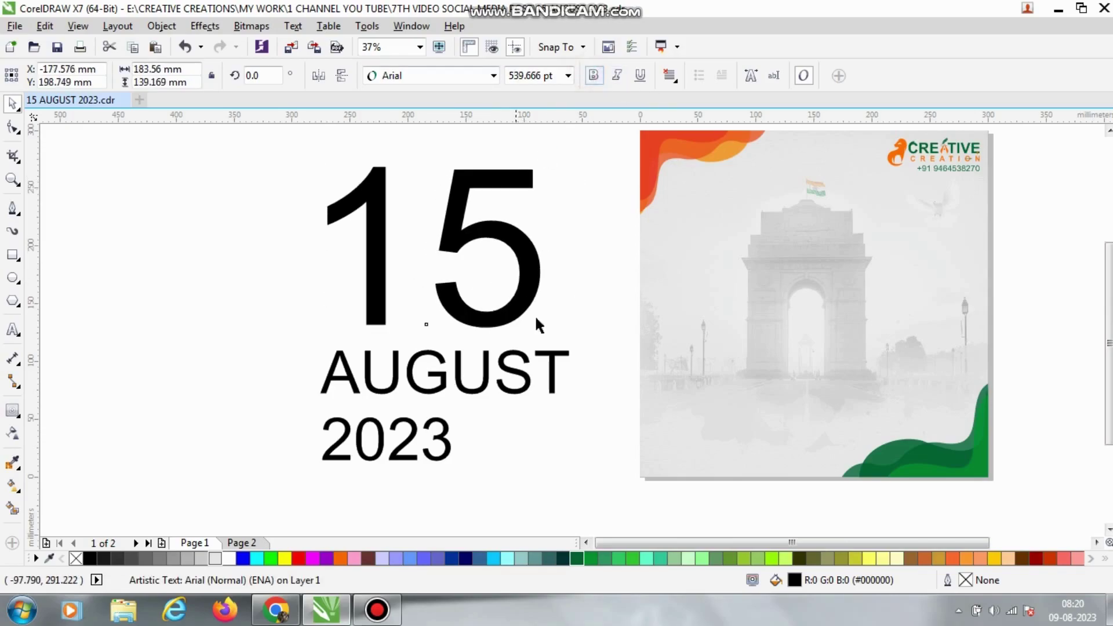
Step: Move the bold "15" onto the square and centre it on the page
drag(454, 237, 847, 269)
key(p)
key(shift+F2)
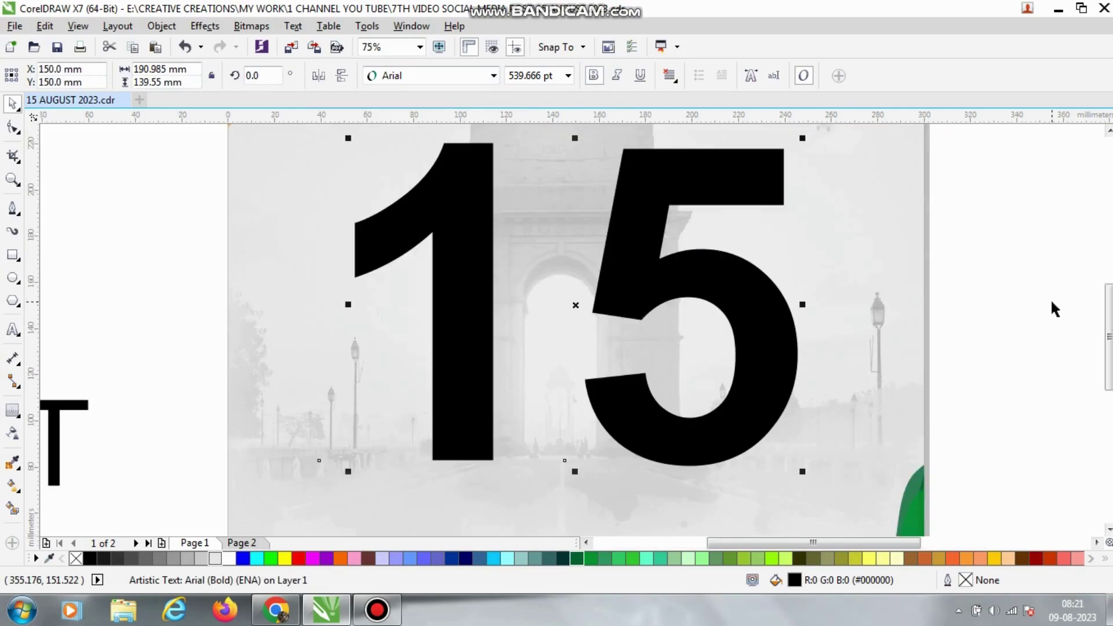
Step: Break the "15" apart into separate digits and move the 5 out to the right of the square
key(ctrl+k)
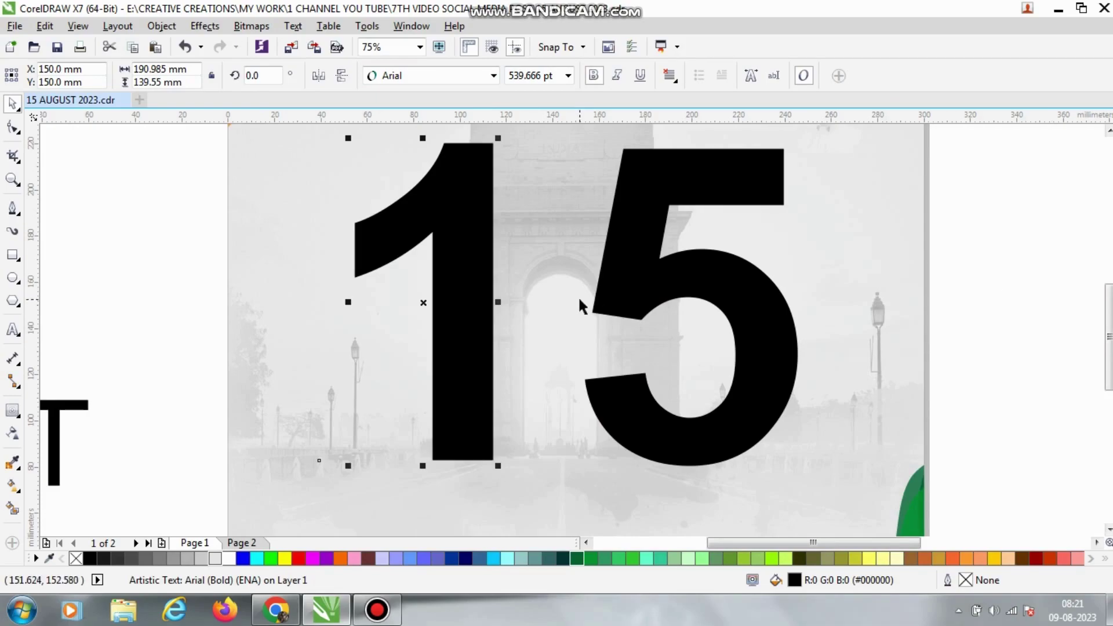
scroll(580, 299, down, 1)
scroll(704, 327, up, 1)
drag(643, 314, 1088, 352)
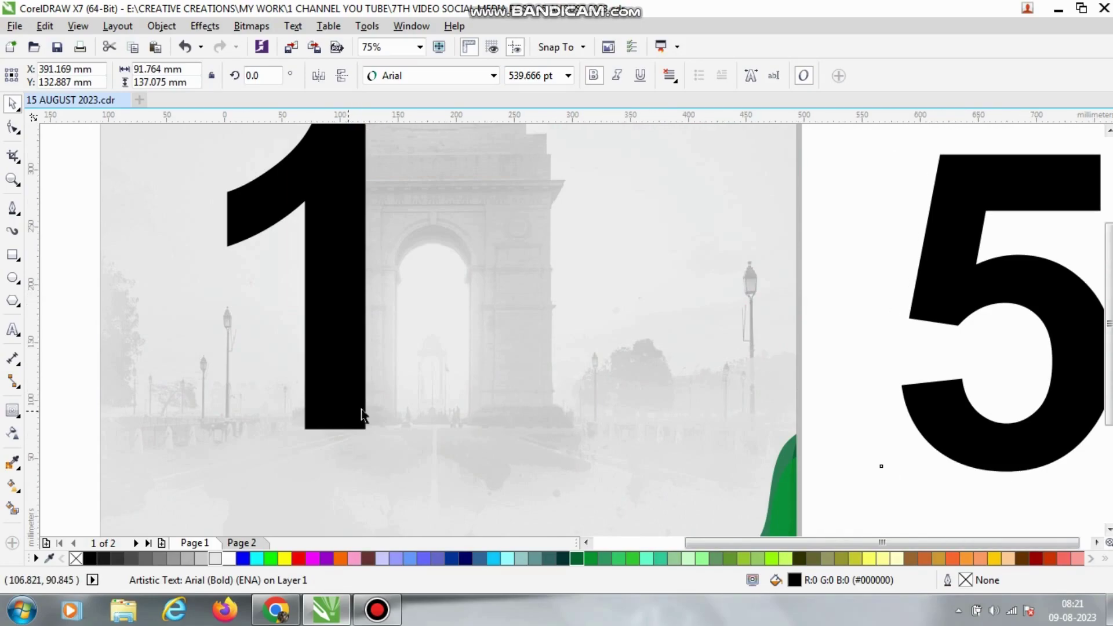
Step: Reduce the digit 1 to about 417.7 pt and move the 5 back beside it on the square
scroll(351, 415, down, 1)
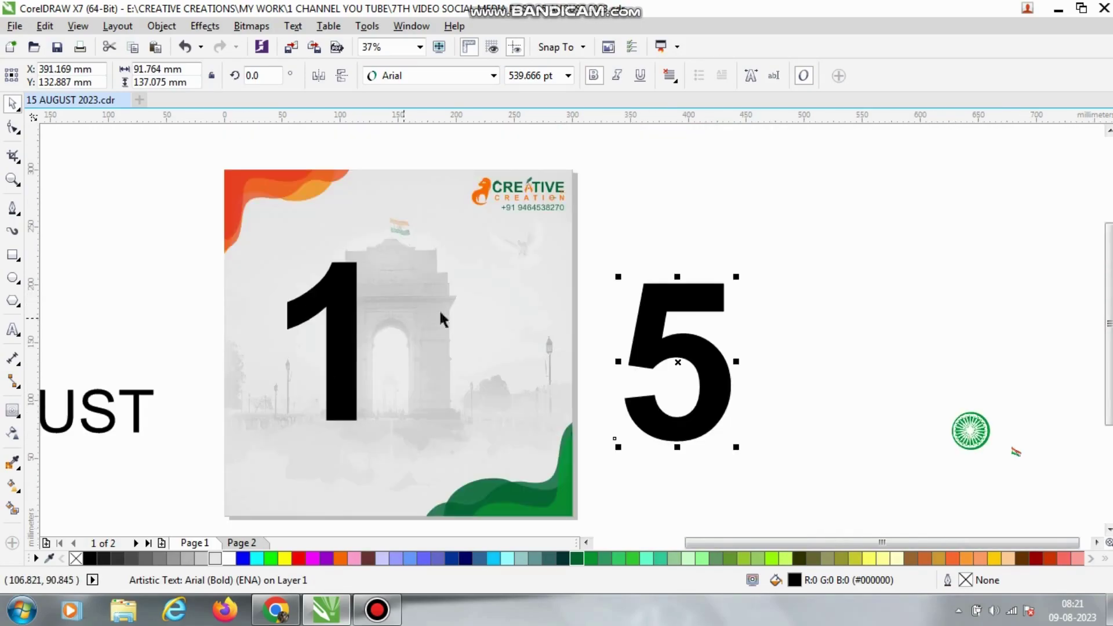
click(349, 360)
scroll(335, 397, up, 1)
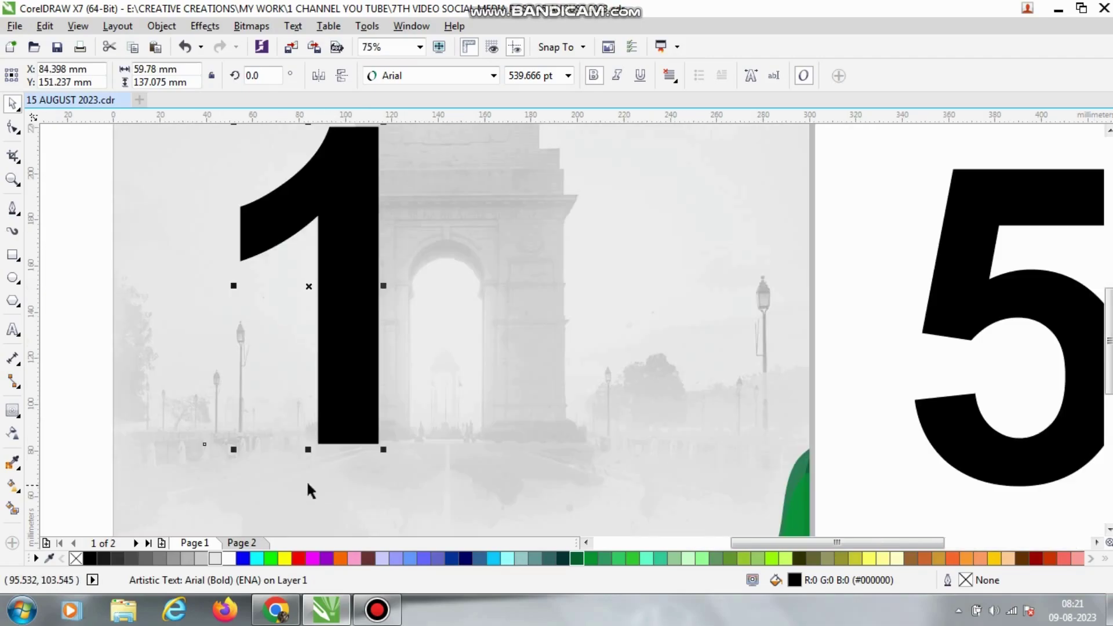
drag(234, 452, 264, 452)
scroll(265, 453, down, 1)
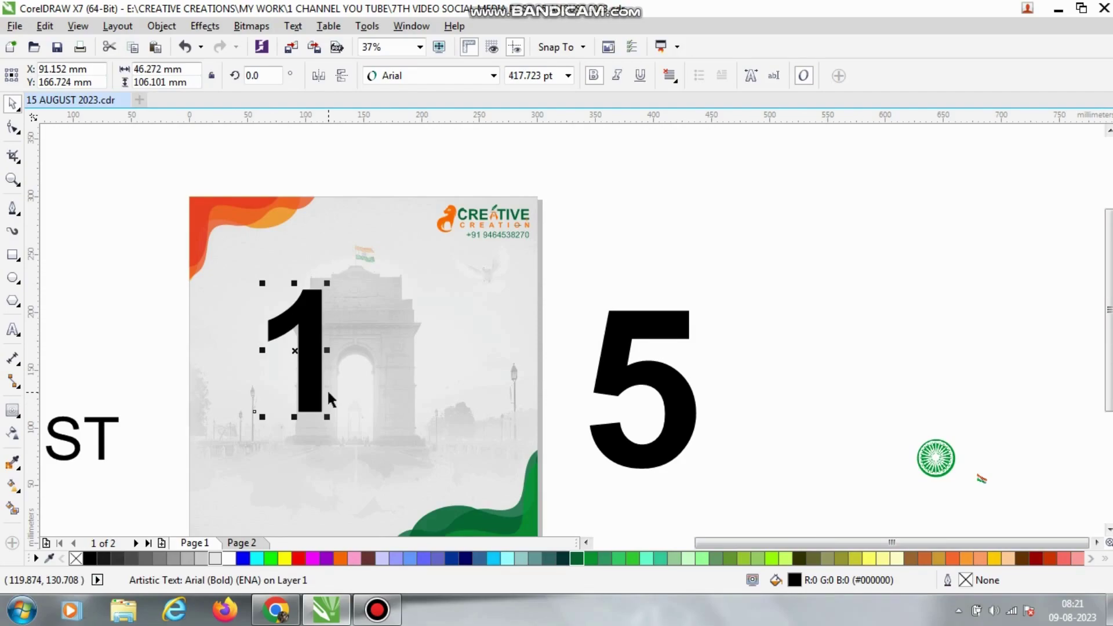
drag(607, 374, 343, 352)
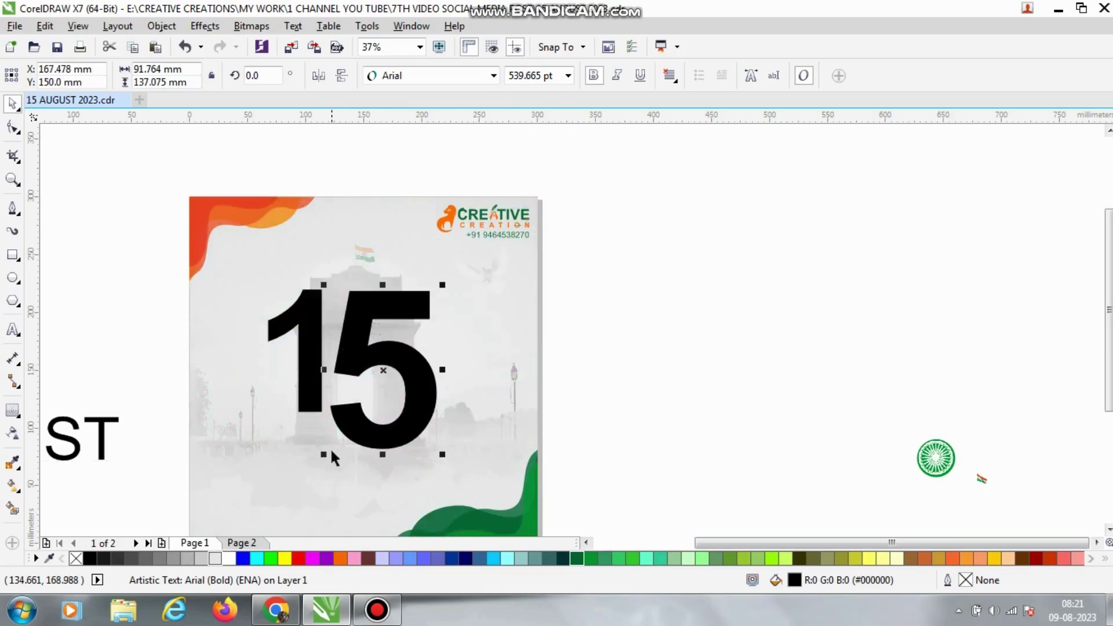
Step: Enlarge the digit 1 proportionally to about 534.8 pt, close to the height of the 5
scroll(330, 447, up, 2)
click(301, 351)
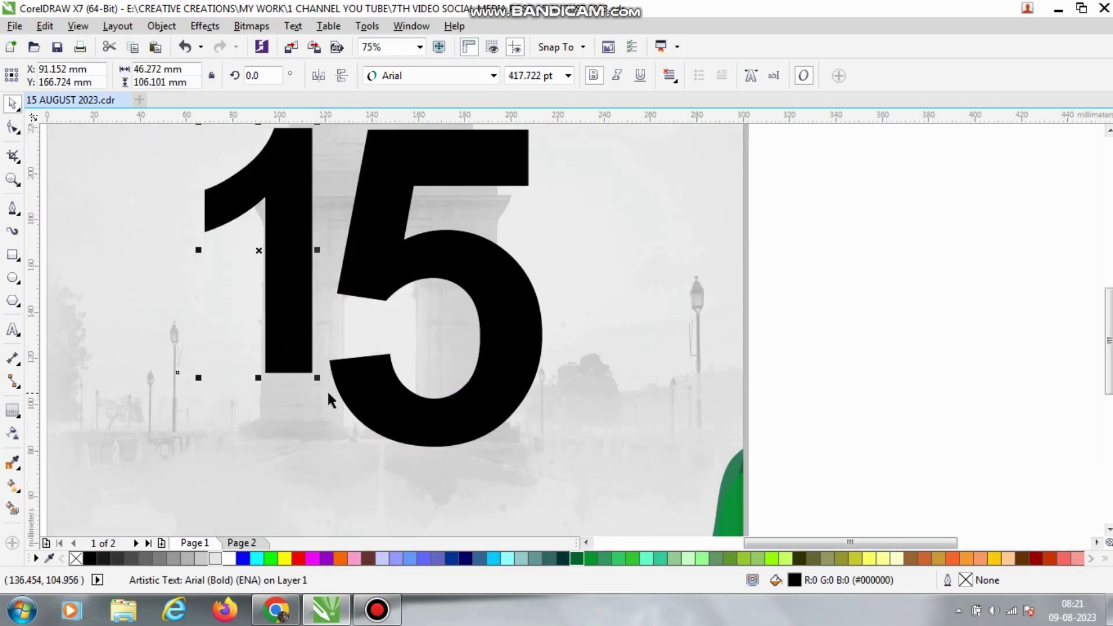
drag(317, 377, 356, 450)
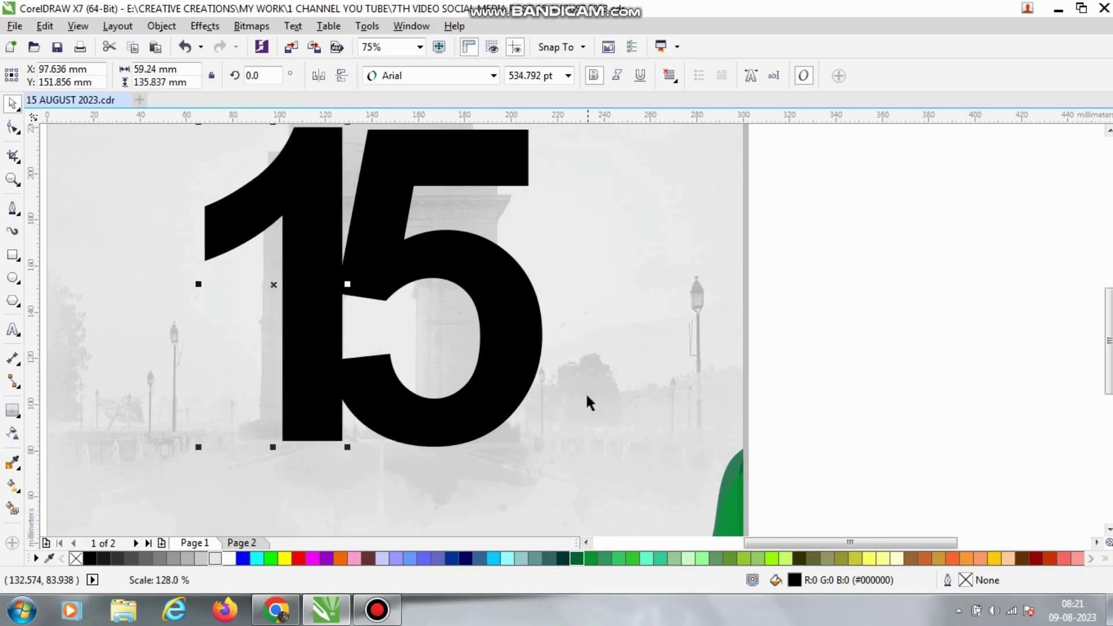
click(491, 373)
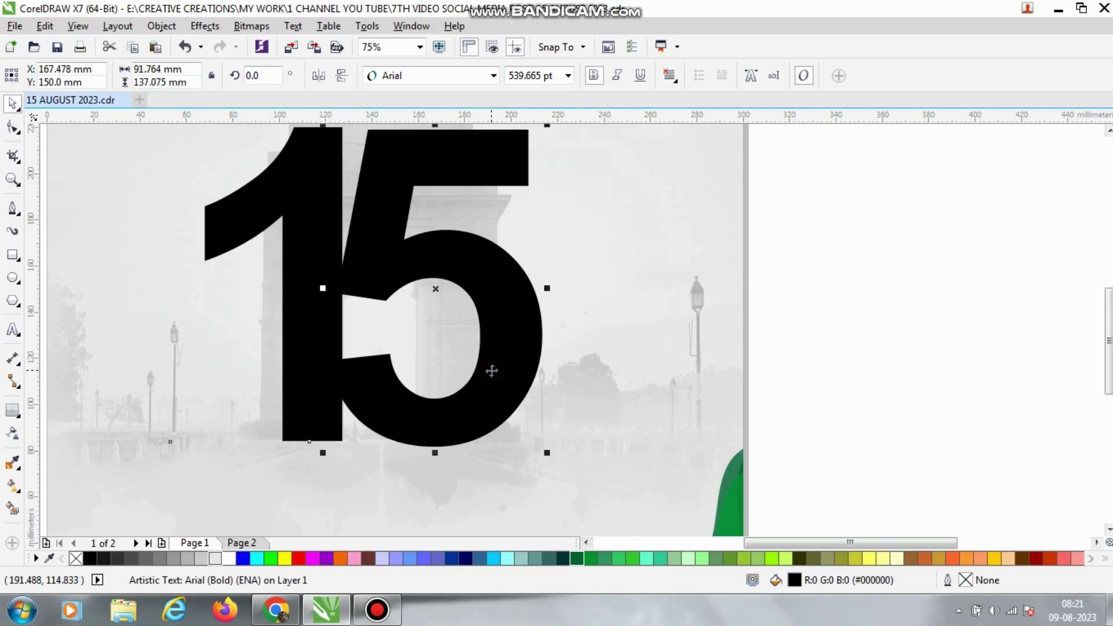
Step: Reduce the digit 1 proportionally to about 499.8 pt, keeping its upper edge in place
scroll(378, 203, down, 1)
scroll(402, 197, up, 2)
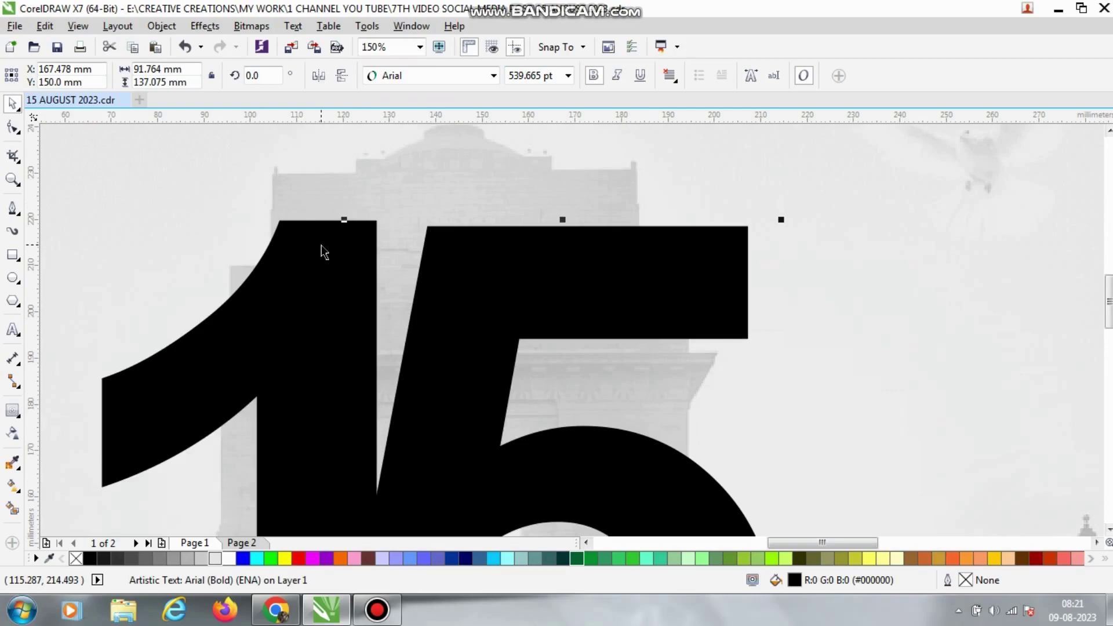
click(323, 251)
scroll(512, 156, down, 1)
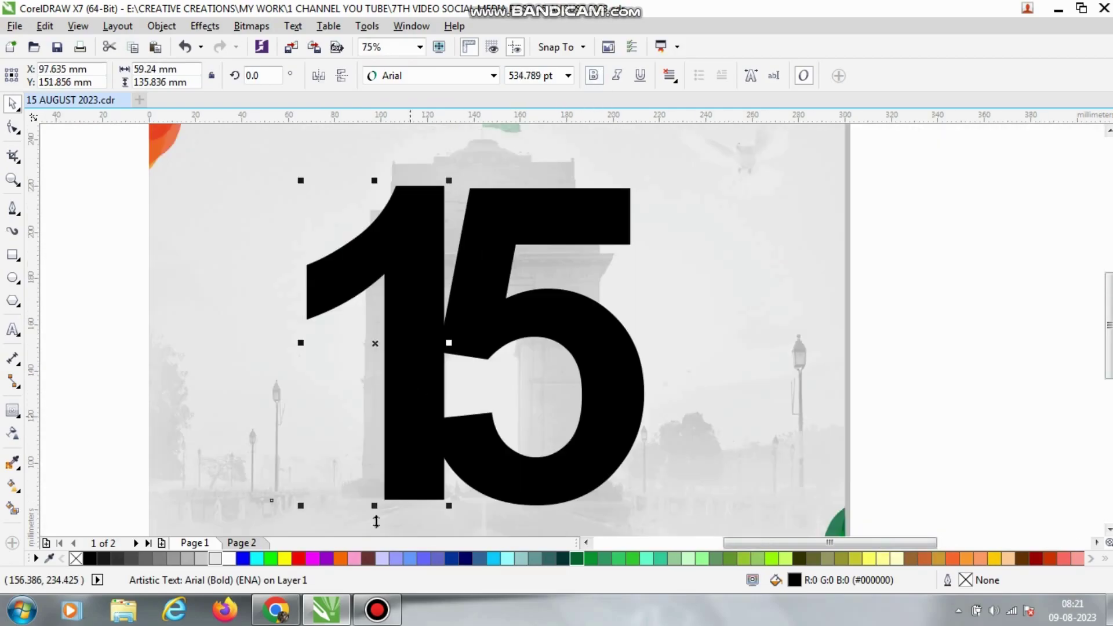
scroll(374, 524, up, 1)
drag(235, 488, 253, 474)
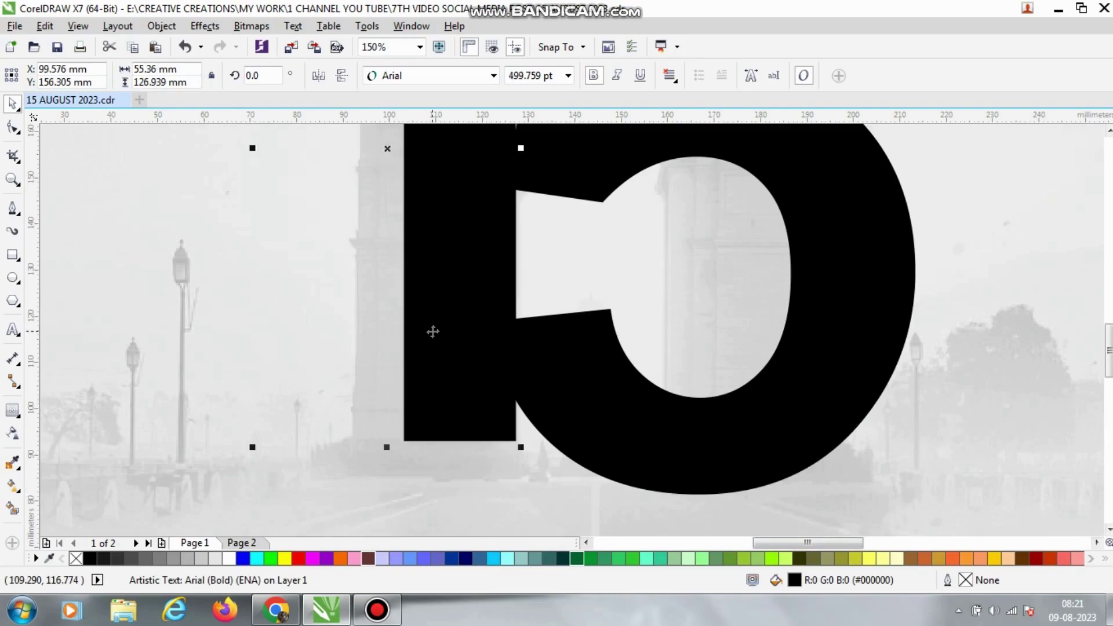
Step: Move the 5 clear of the 1 with a small gap and align the tops of both digits
scroll(433, 332, down, 1)
drag(657, 283, 608, 293)
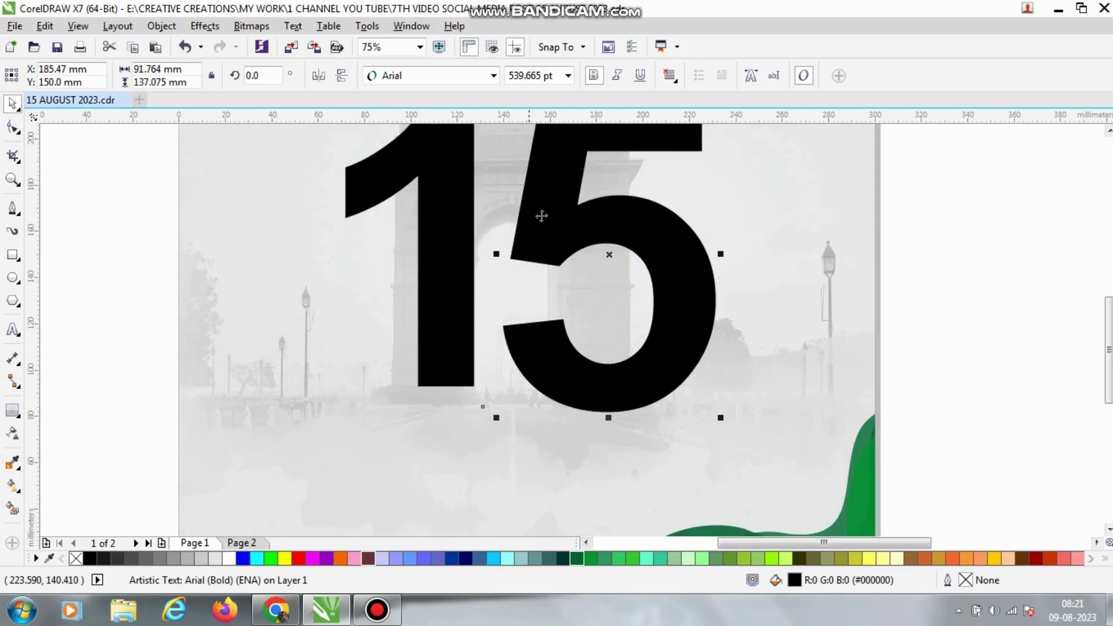
shift+click(466, 215)
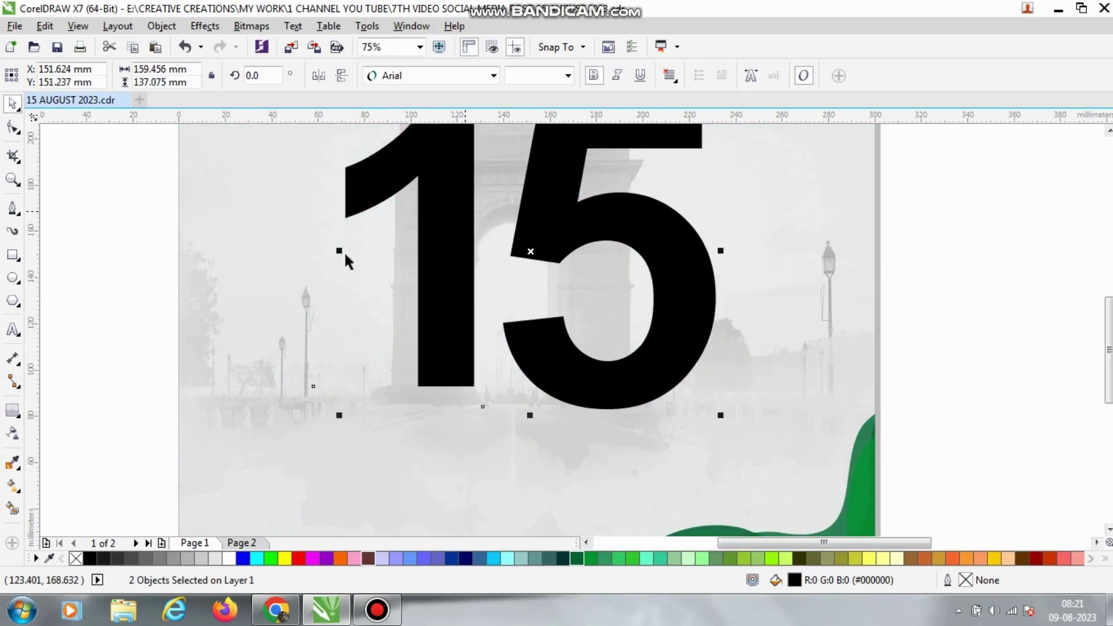
Step: Scale both digits of the "15" down together and move them up to the middle of the India Gate
scroll(270, 274, down, 2)
drag(641, 390, 266, 174)
drag(494, 348, 452, 308)
click(716, 266)
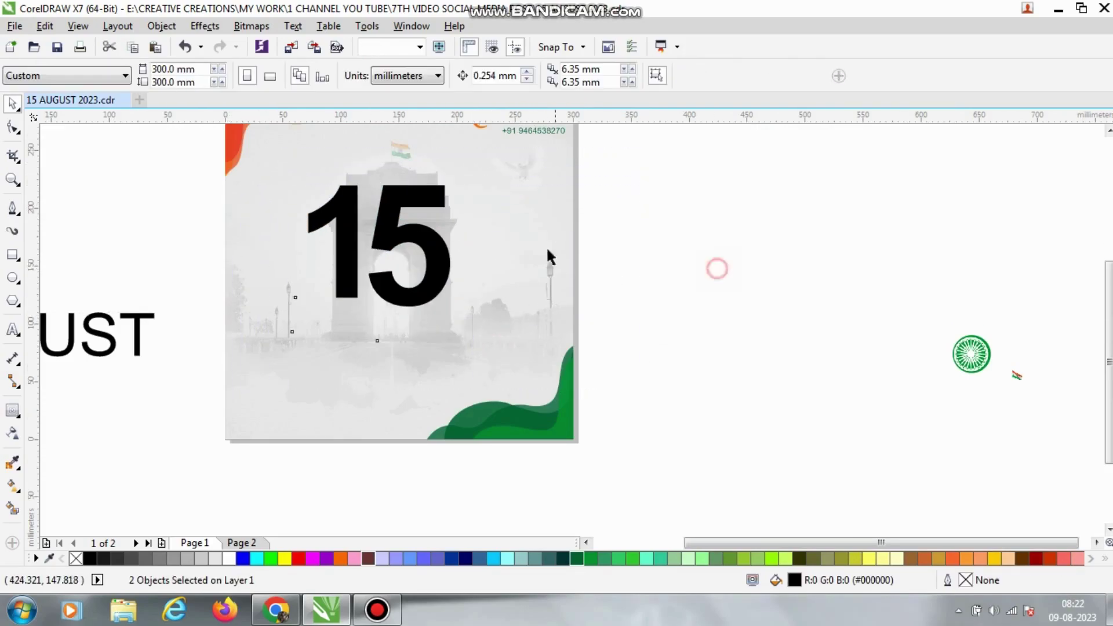
Step: Fill the digit 1 with orange (#FF6600) and the digit 5 with green (#009933)
click(341, 213)
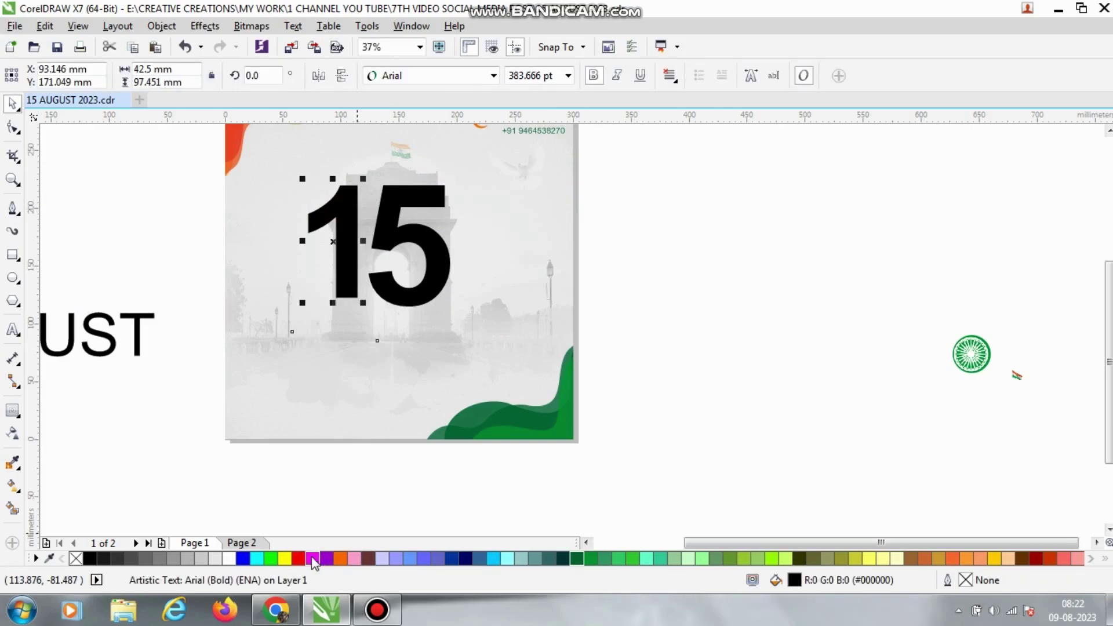
click(341, 558)
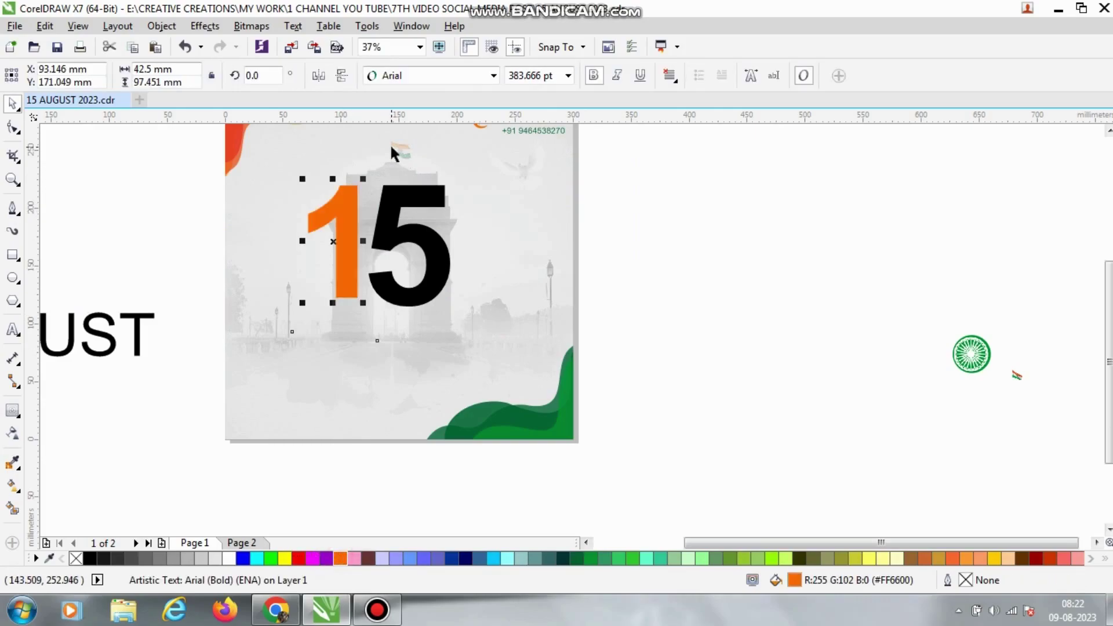
scroll(392, 154, up, 2)
click(402, 221)
click(368, 362)
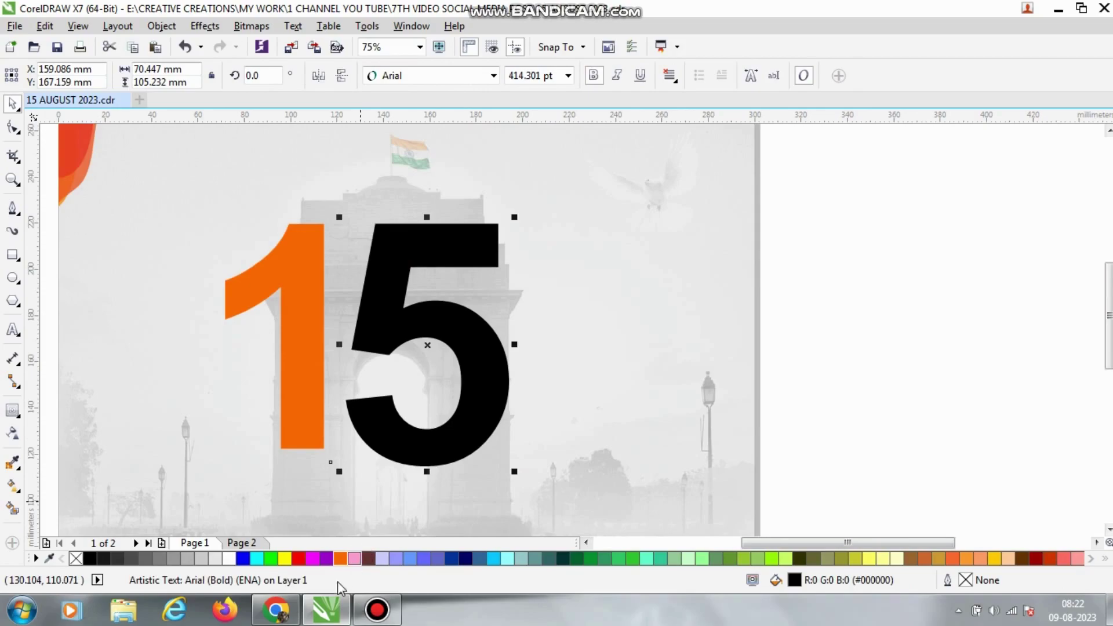
click(586, 558)
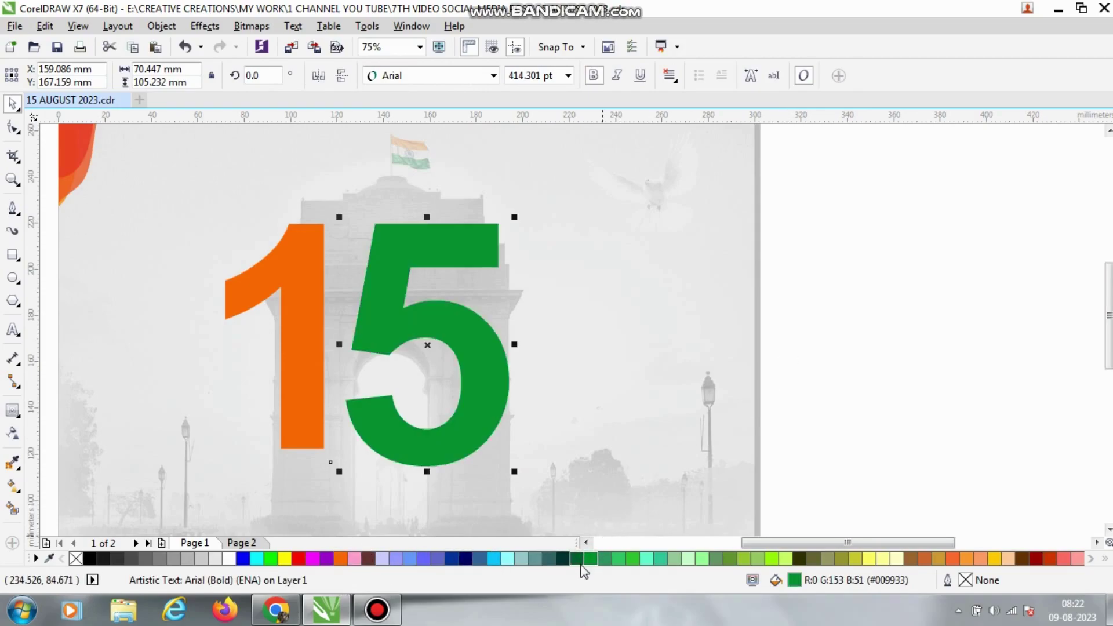
click(575, 559)
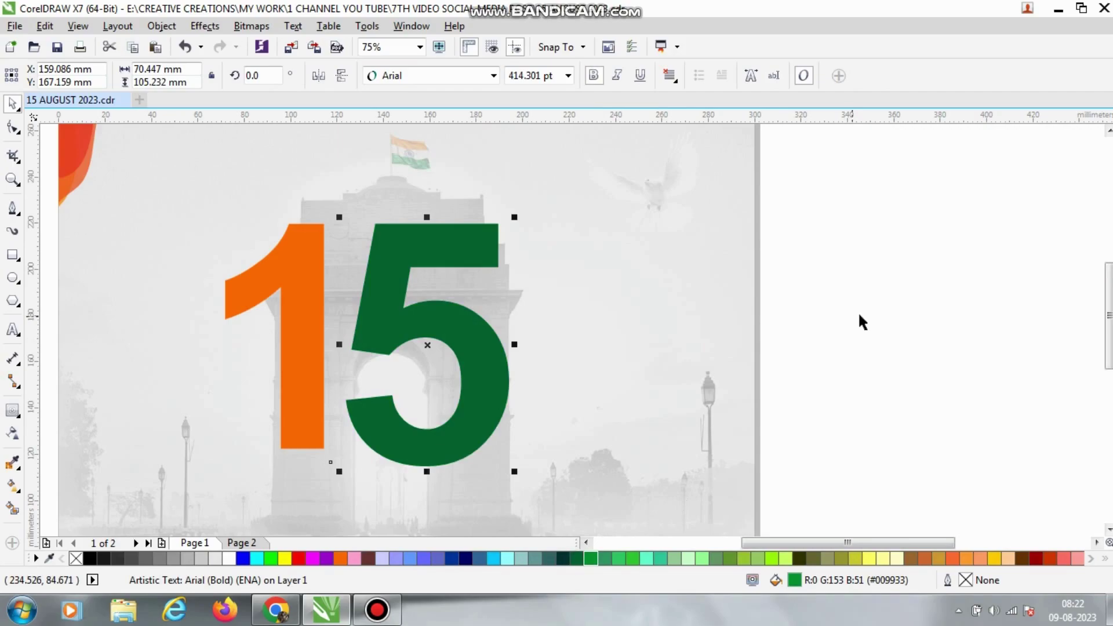
click(586, 558)
scroll(597, 275, down, 2)
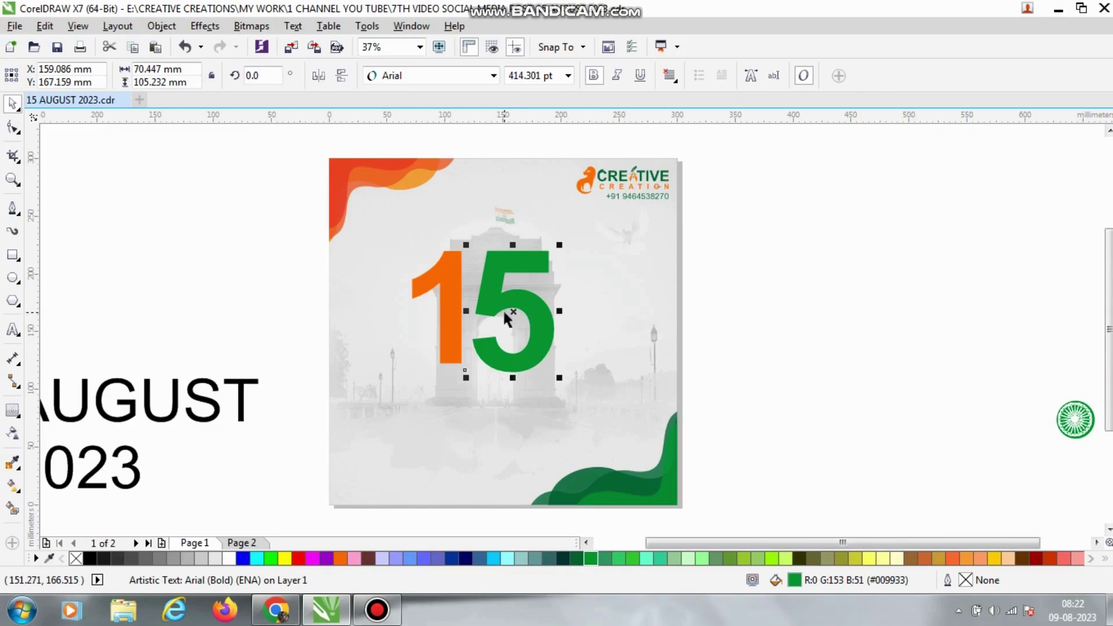
click(729, 363)
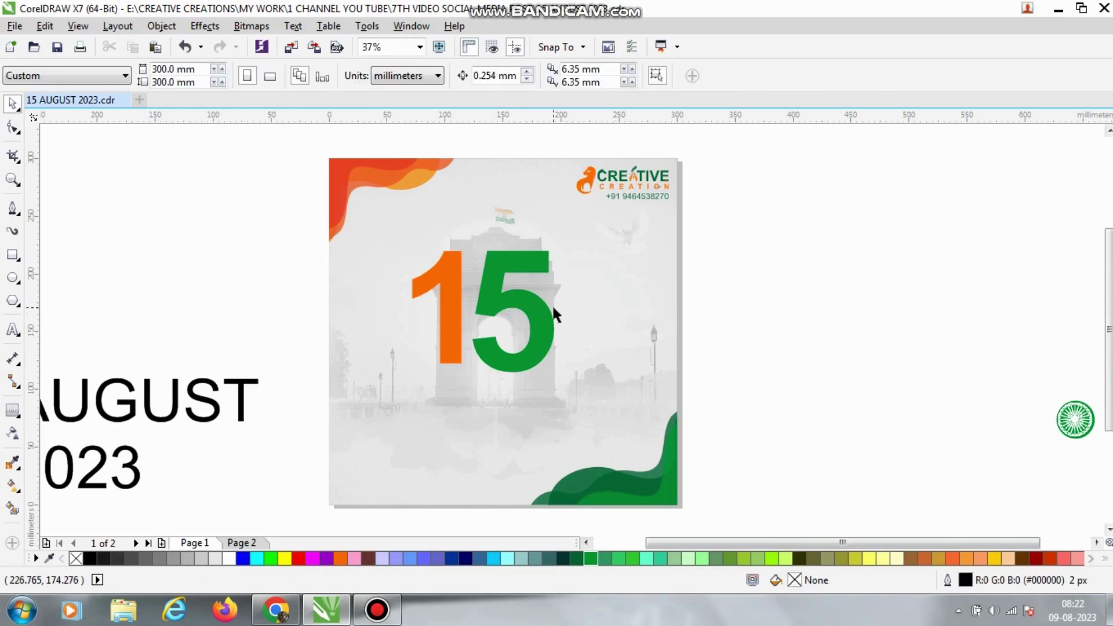
Step: Remove the bold style from both digits of the "15"
click(521, 316)
click(595, 76)
key(Tab)
click(592, 76)
Step: Select all parts of the Ashoka Chakra beside the page and move them into the bowl of the 5
click(1071, 418)
drag(1034, 365, 1026, 446)
click(798, 437)
drag(864, 343, 1006, 459)
drag(794, 412, 413, 323)
Step: Enlarge the Ashoka Chakra from its centre to about 55.4 mm so it fills the bowl of the 5
scroll(420, 322, up, 1)
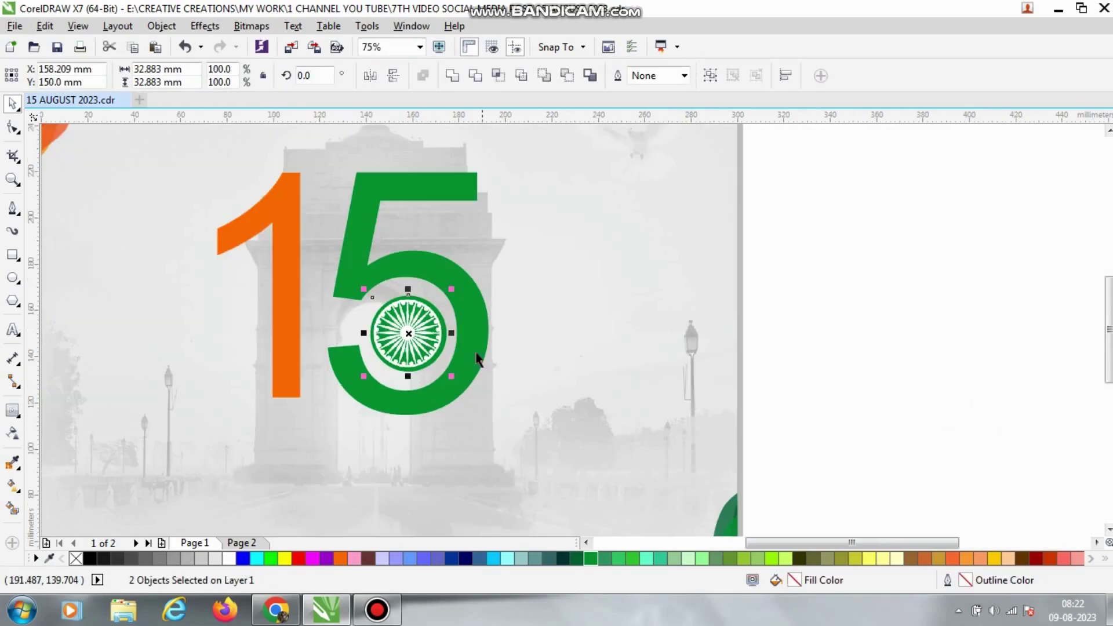
scroll(476, 360, up, 1)
drag(459, 383, 525, 442)
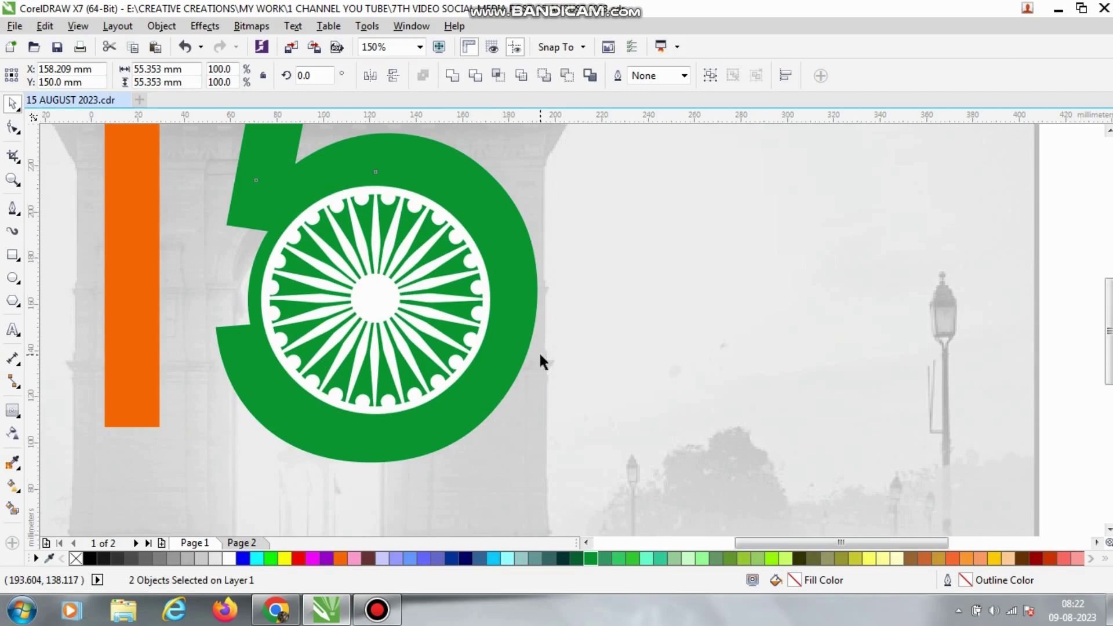
scroll(540, 361, down, 1)
click(887, 366)
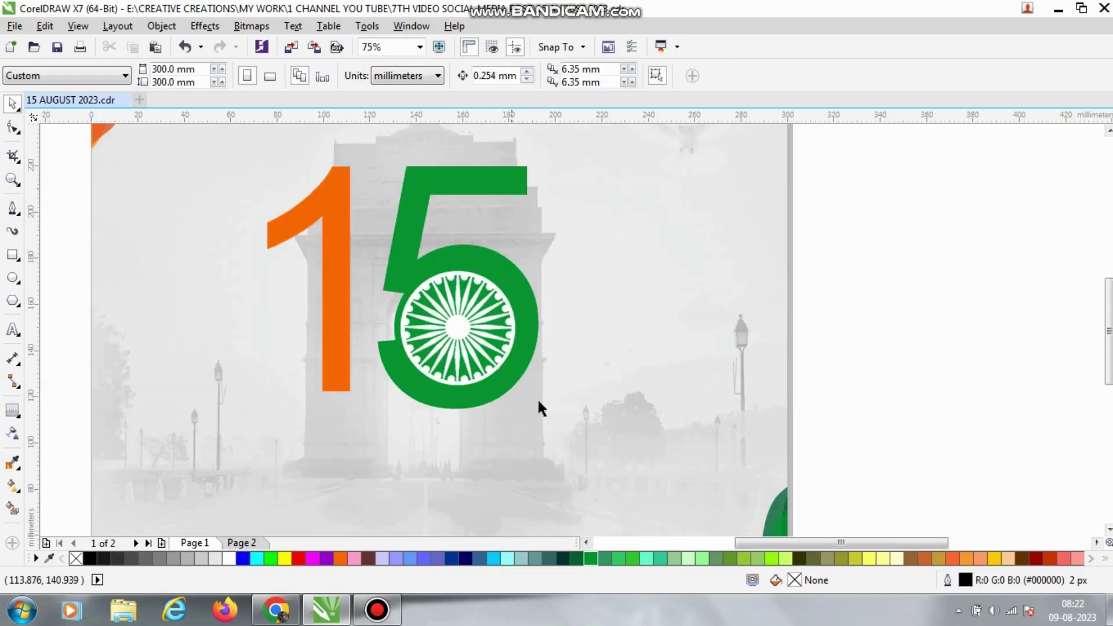
Step: Move the orange 1 closer to the 5, leaving only a small gap between the digits
scroll(484, 377, up, 1)
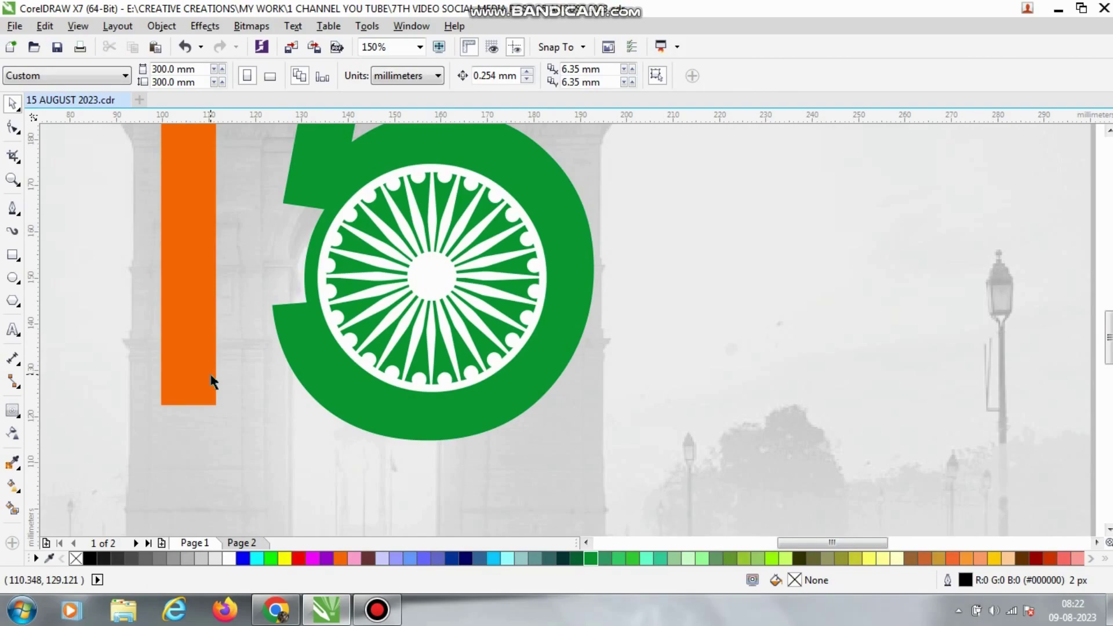
scroll(172, 400, up, 1)
click(228, 365)
drag(216, 365, 261, 368)
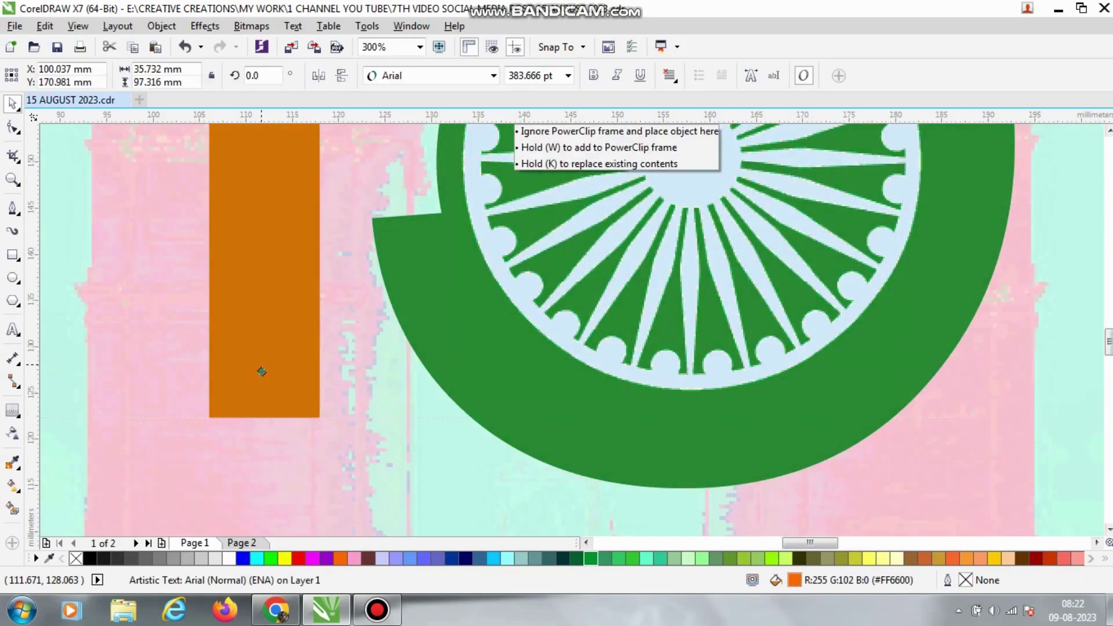
scroll(429, 307, down, 1)
scroll(429, 309, down, 1)
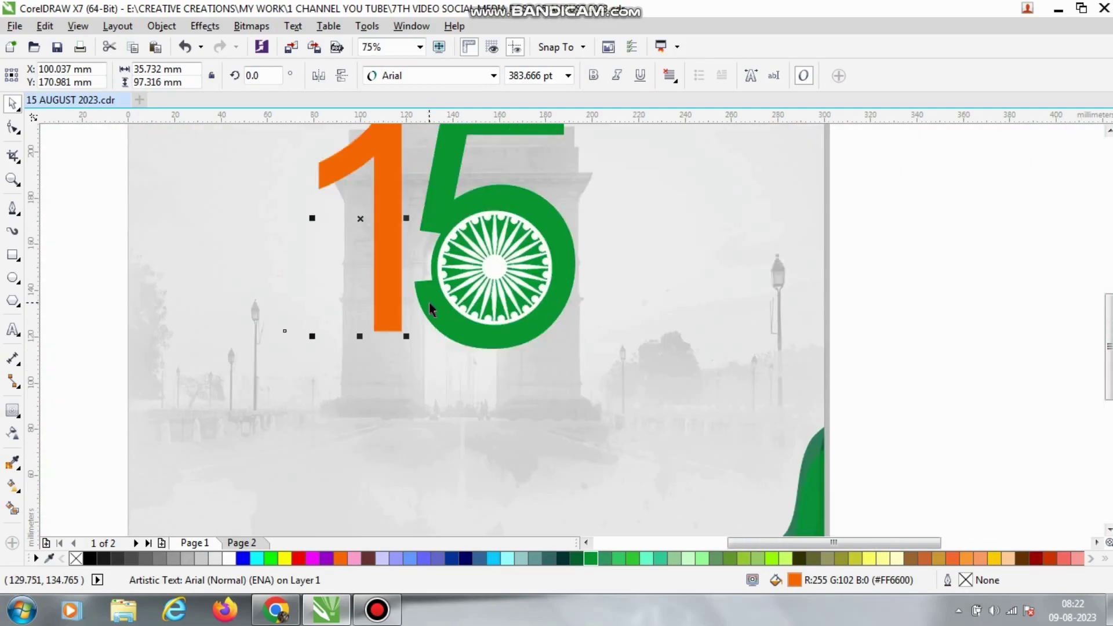
click(892, 356)
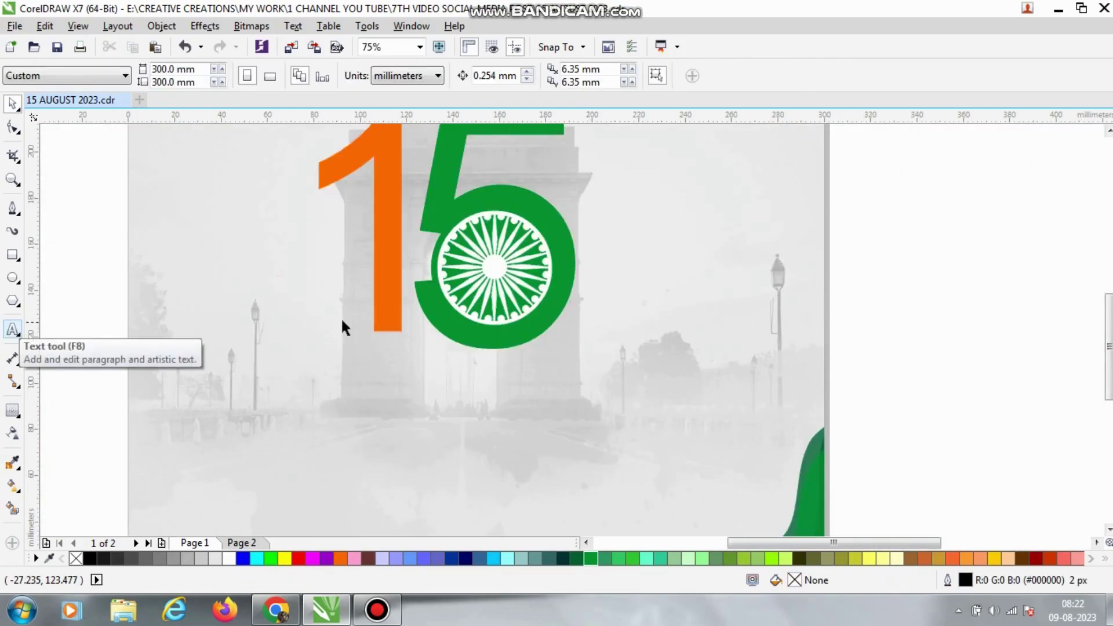
Step: Move the AUGUST text onto the page below the 15 and scale it down to about 49.7 pt
scroll(307, 327, down, 1)
drag(126, 383, 505, 377)
scroll(416, 339, up, 1)
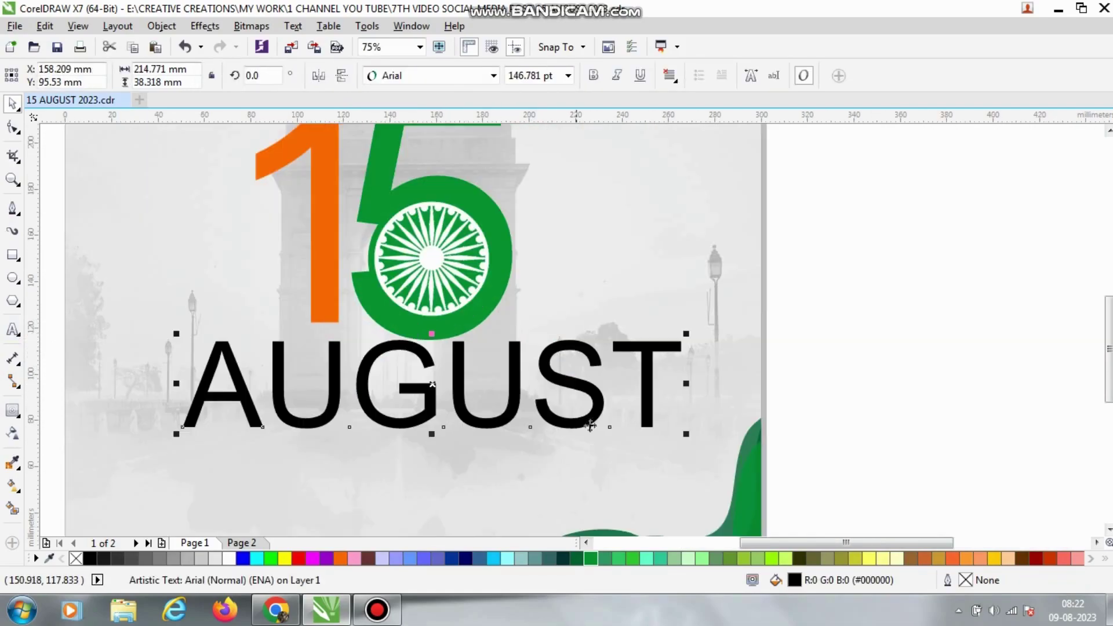
drag(687, 428, 362, 422)
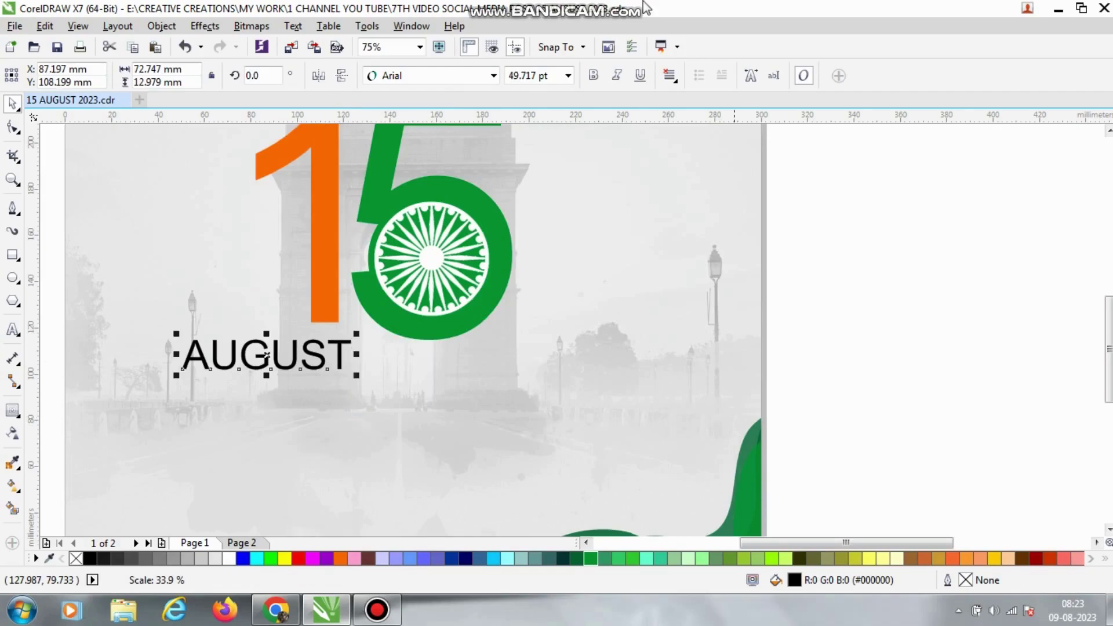
Step: Set the font of the AUGUST text to Futura Md BT (Bold)
click(410, 77)
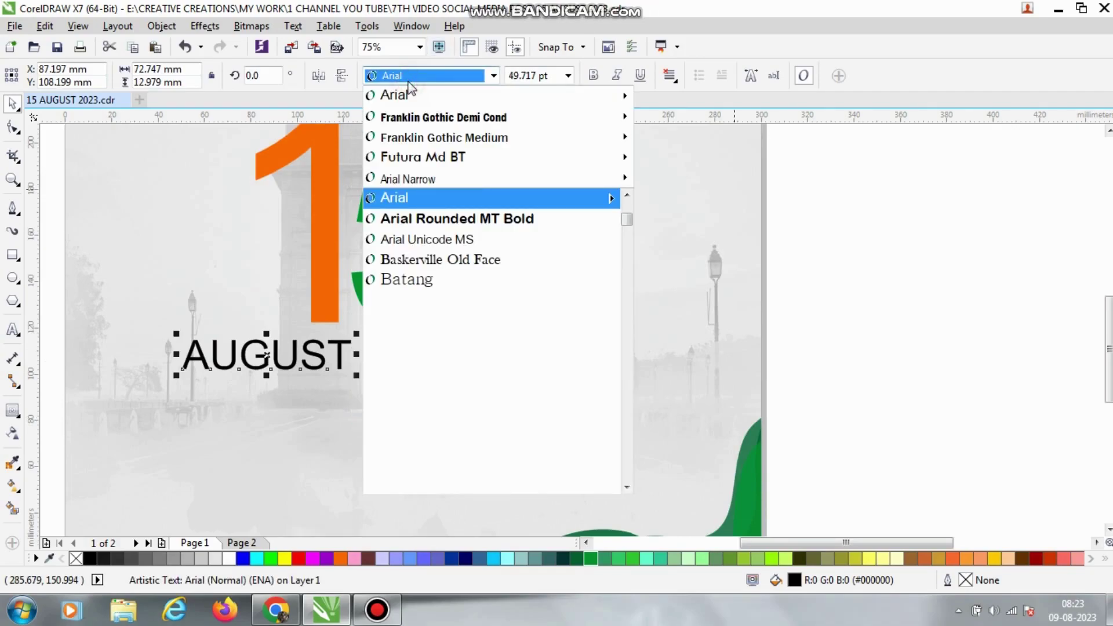
click(409, 80)
click(455, 82)
mouse_move(541, 155)
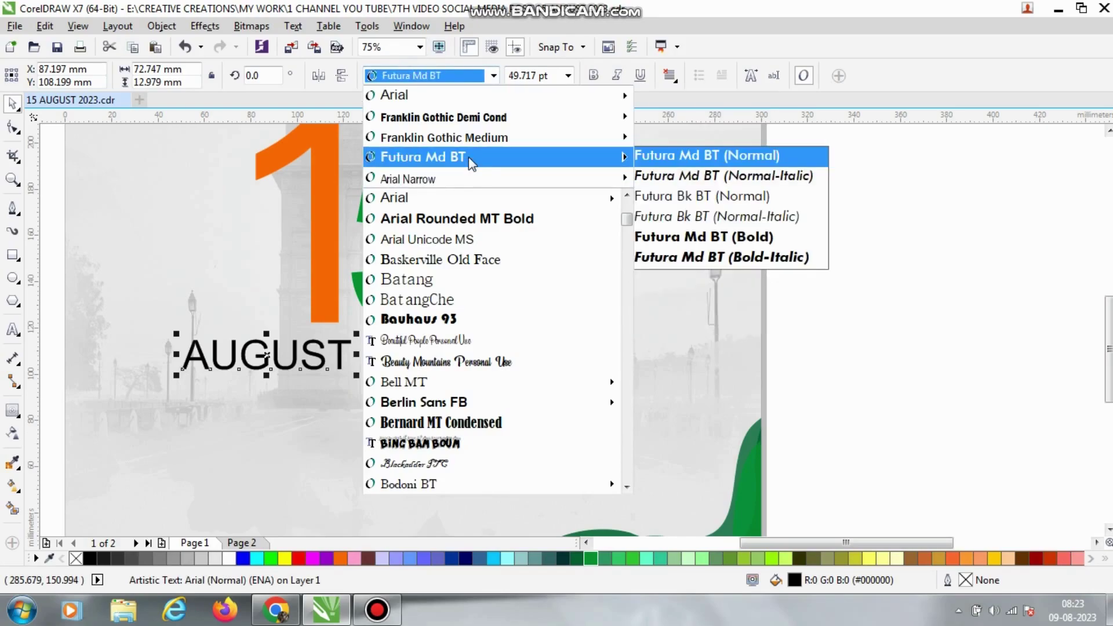
click(704, 236)
click(118, 311)
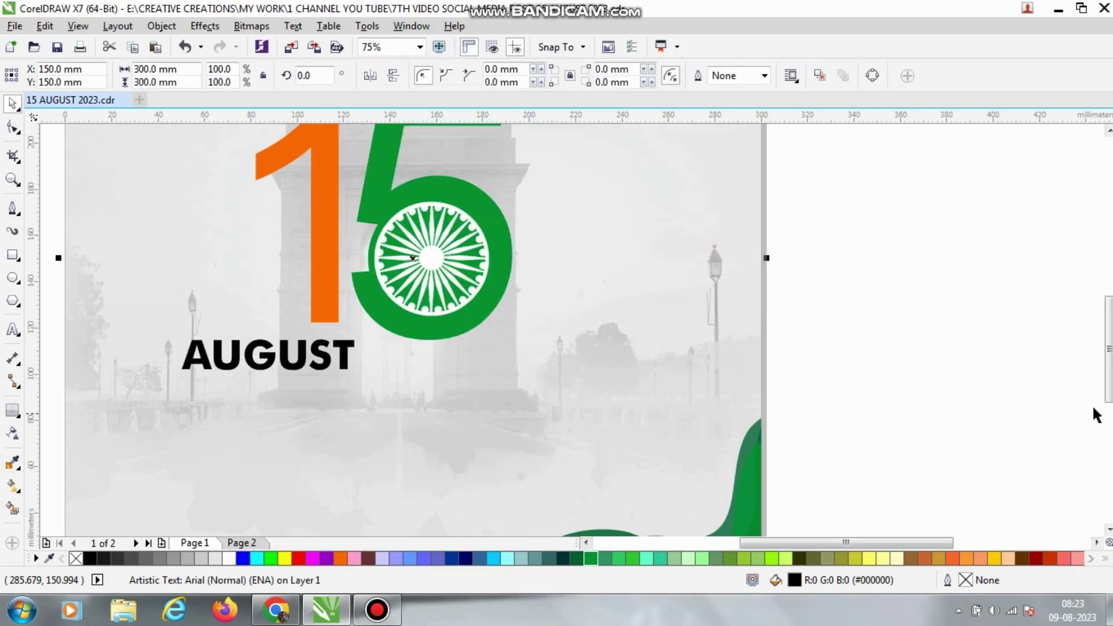
key(Escape)
Step: Place AUGUST just beneath the foot of the 1 and fill it with orange (#FF6600)
scroll(267, 336, up, 2)
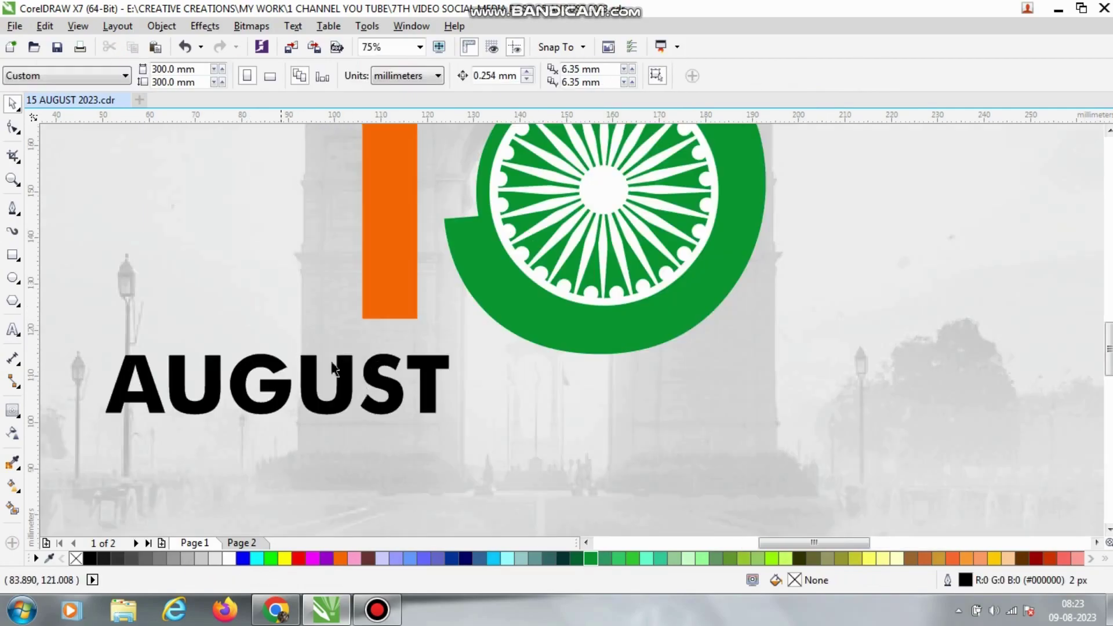
drag(432, 382, 454, 355)
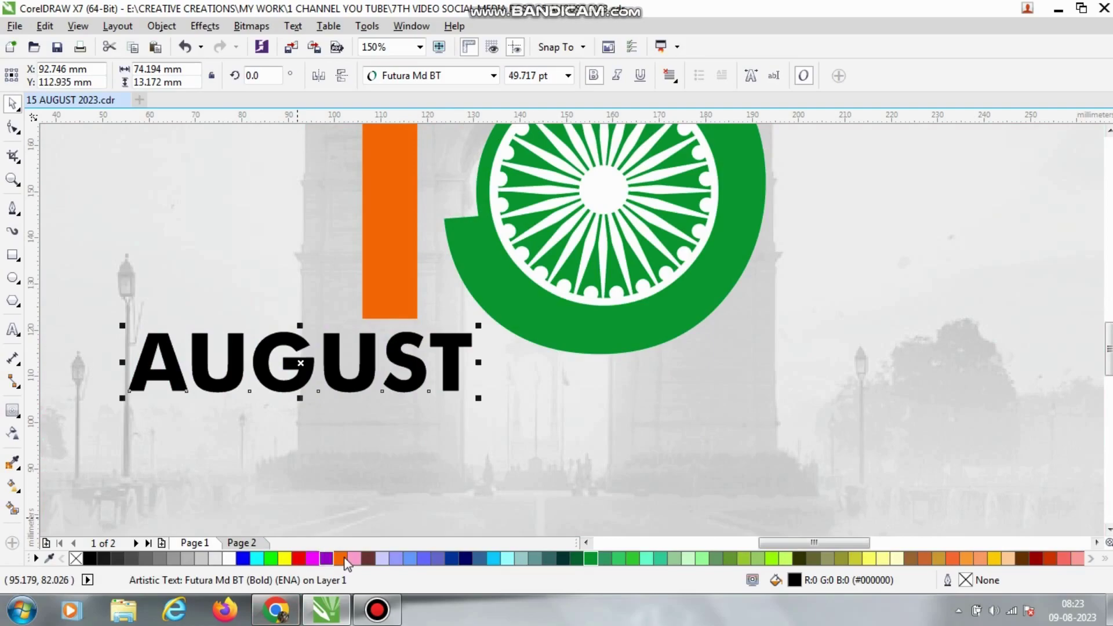
click(340, 558)
click(398, 608)
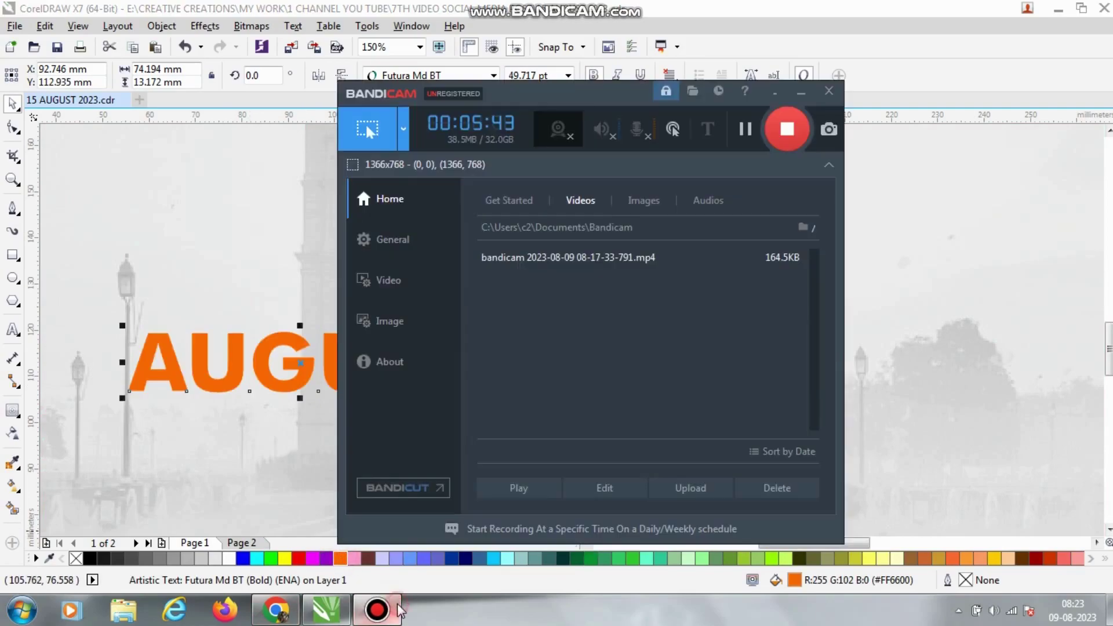
click(399, 608)
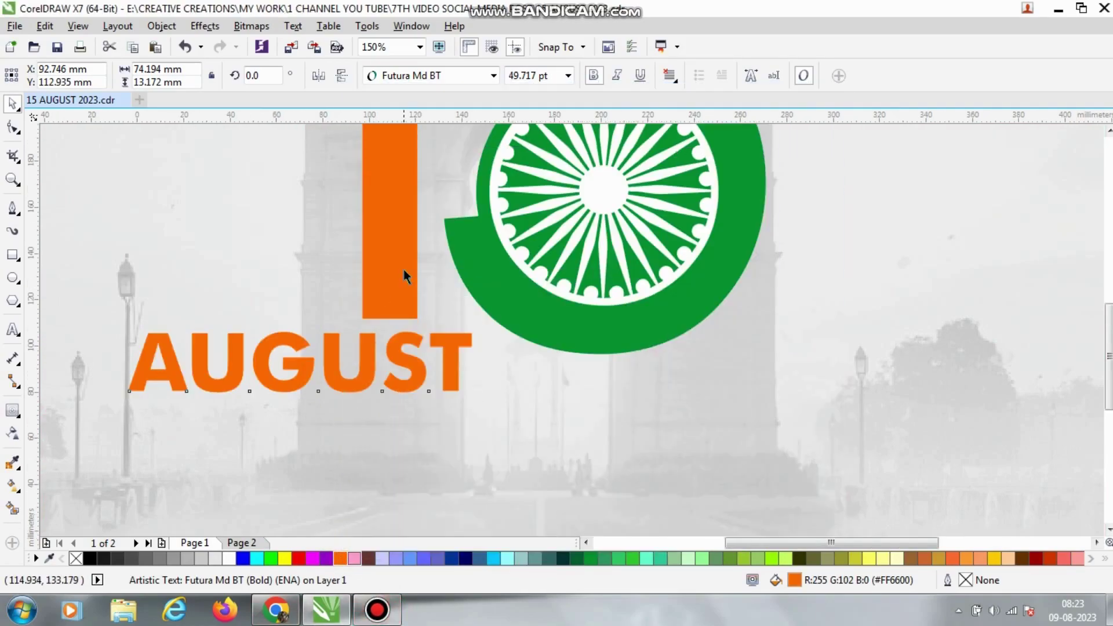
scroll(402, 273, down, 2)
click(974, 348)
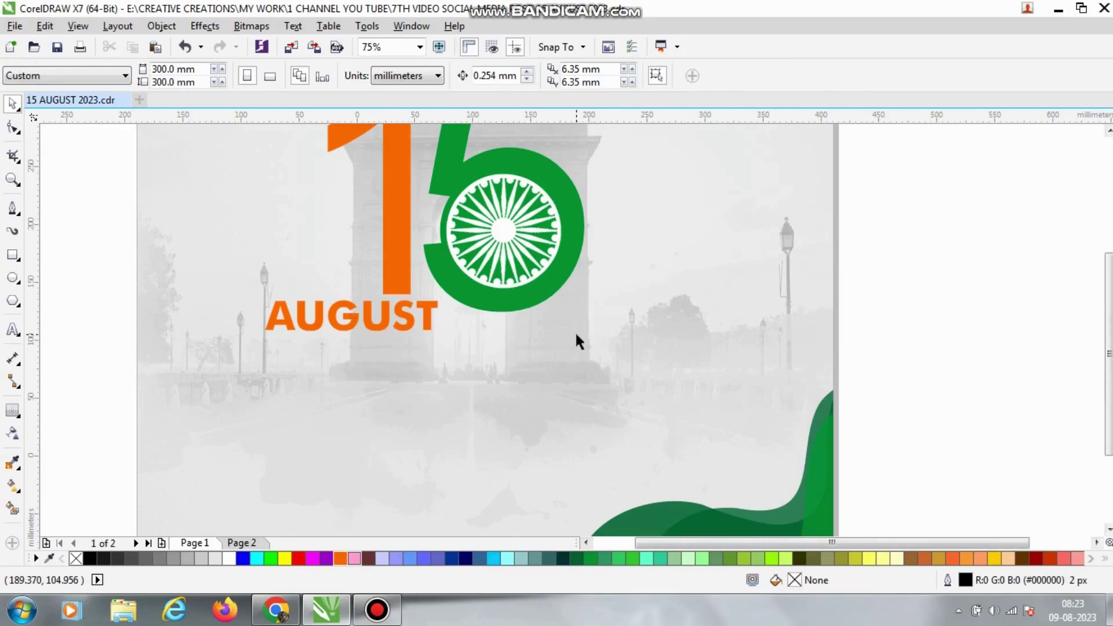
Step: Change the font of the AUGUST text to Franklin Gothic Medium
scroll(575, 331, down, 2)
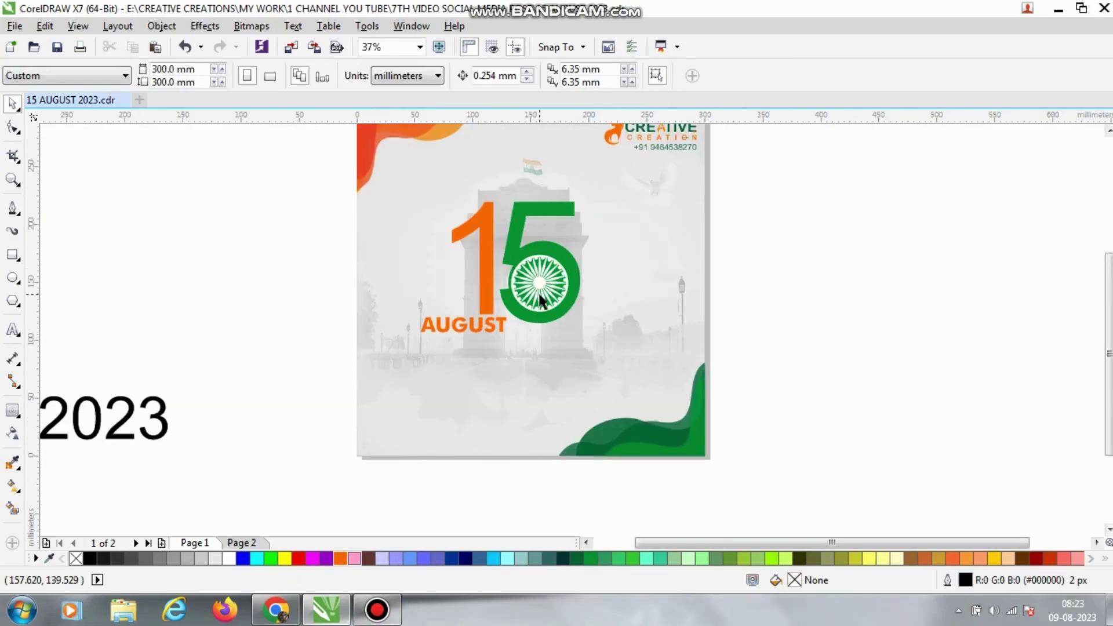
scroll(538, 319, up, 2)
click(468, 354)
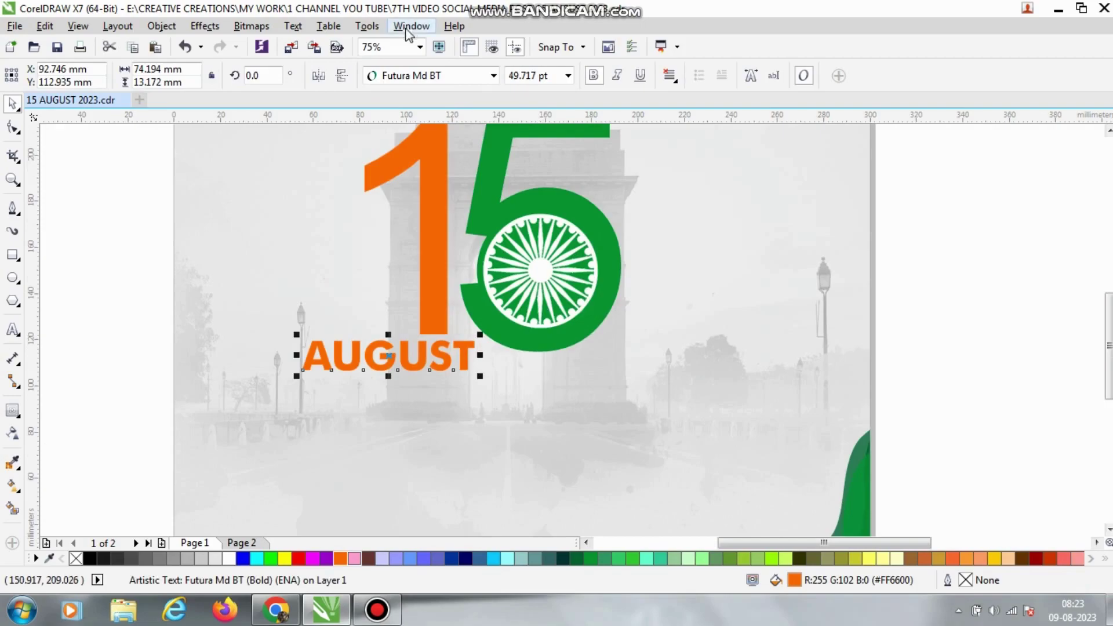
click(415, 75)
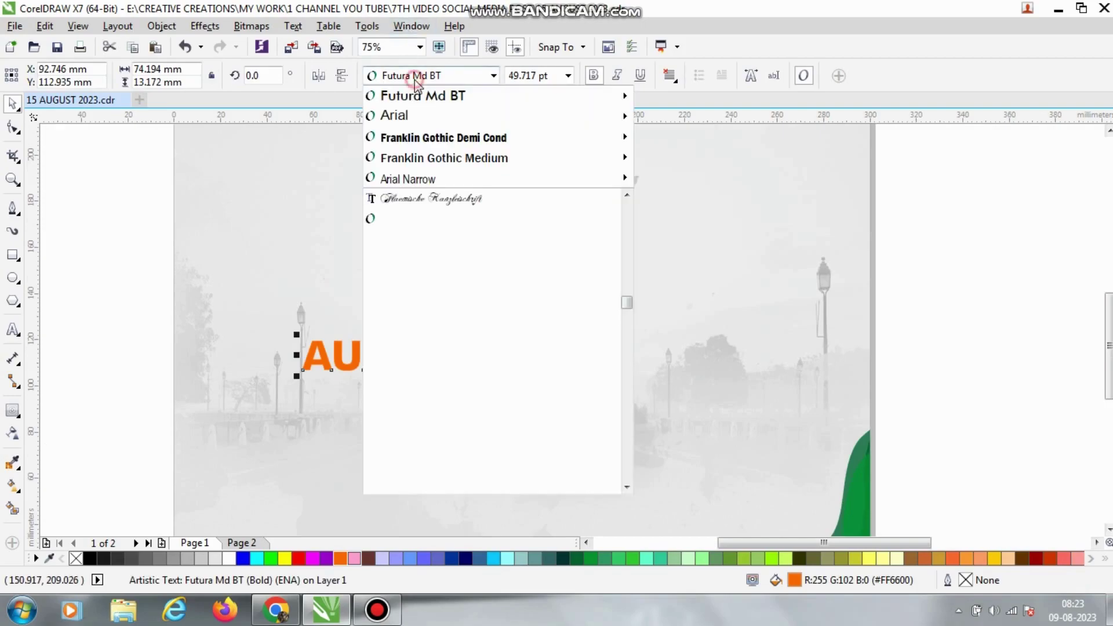
click(433, 158)
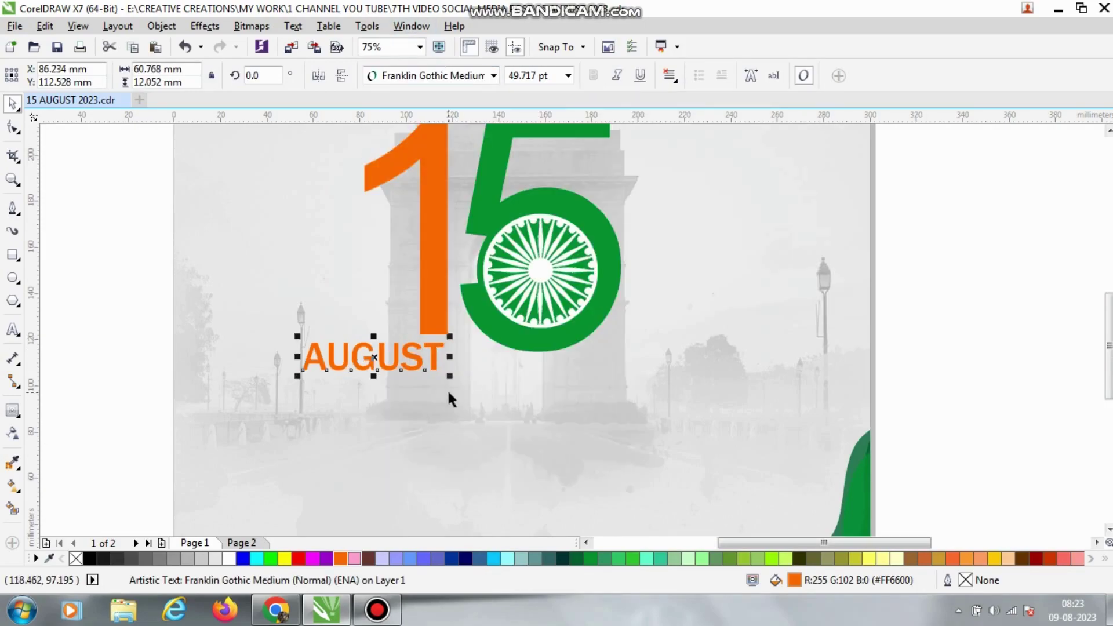
Step: Switch the AUGUST text to the Gisha (Bold) font
scroll(445, 353, up, 2)
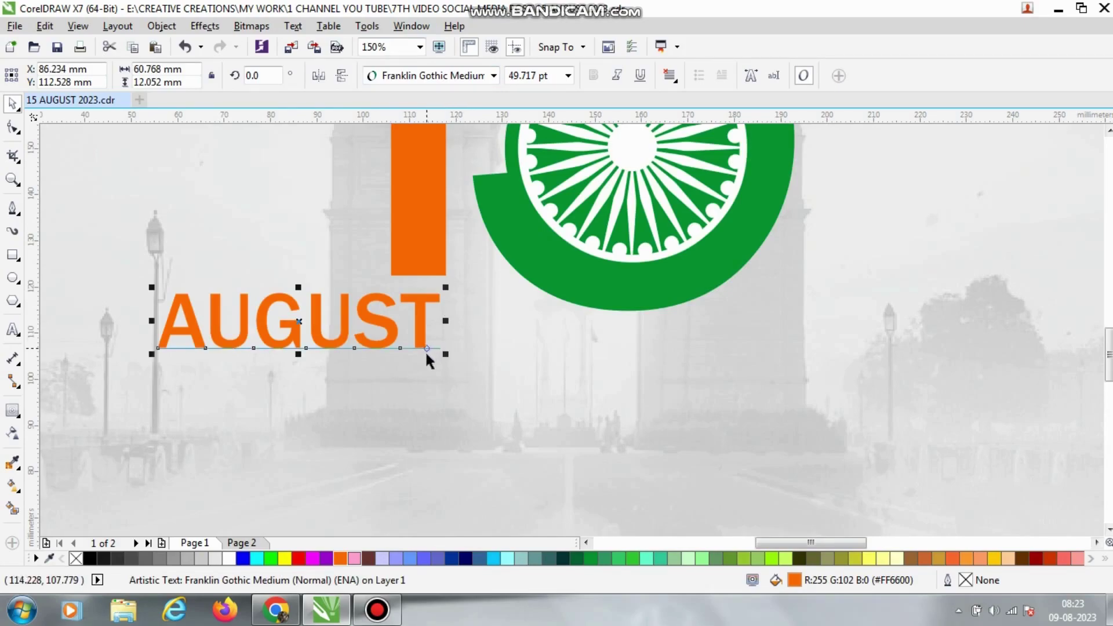
click(427, 76)
mouse_move(435, 117)
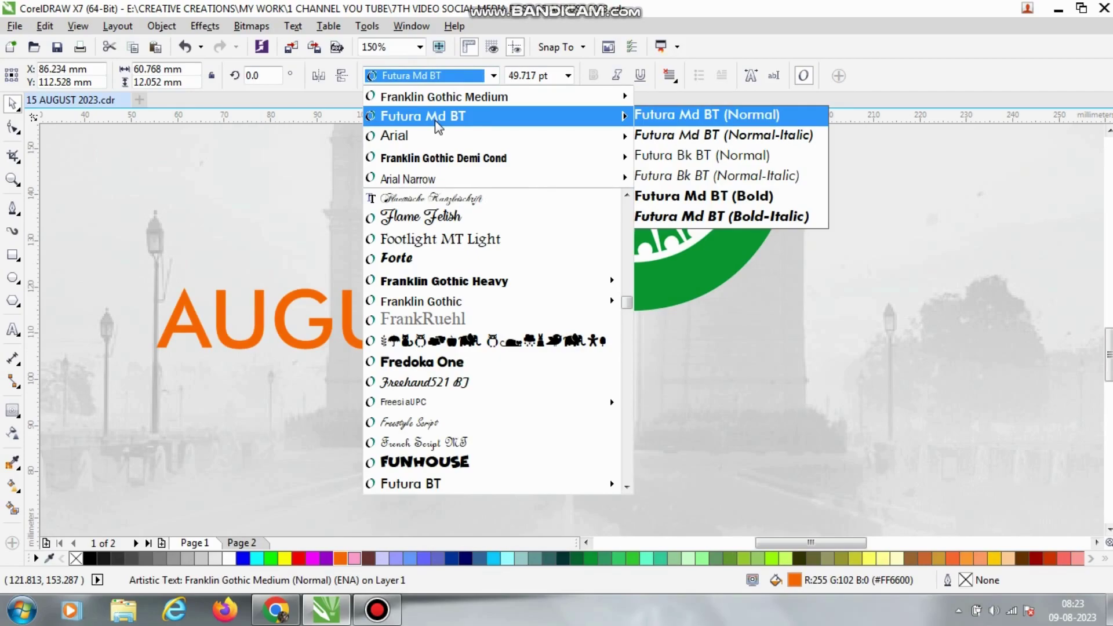
scroll(450, 249, down, 6)
mouse_move(448, 258)
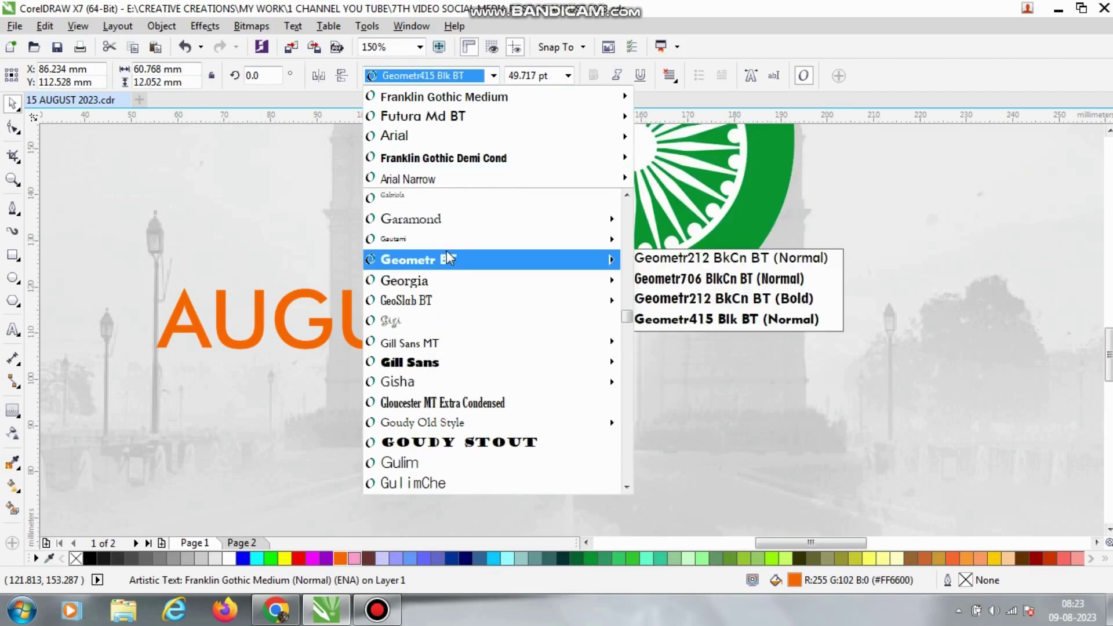
scroll(446, 250, down, 2)
mouse_move(536, 260)
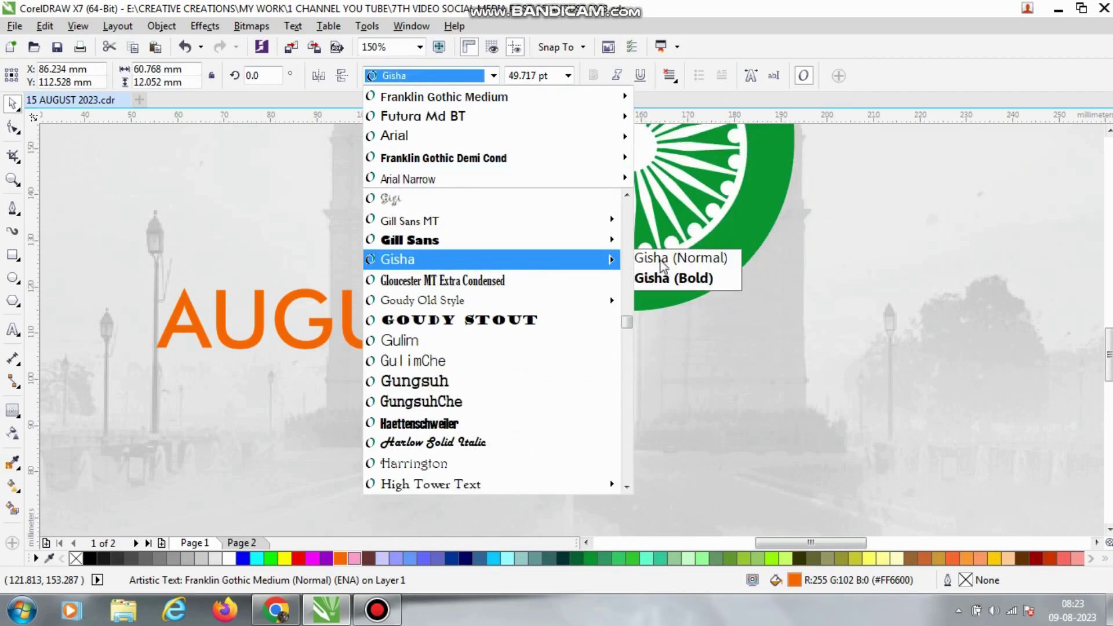
click(698, 275)
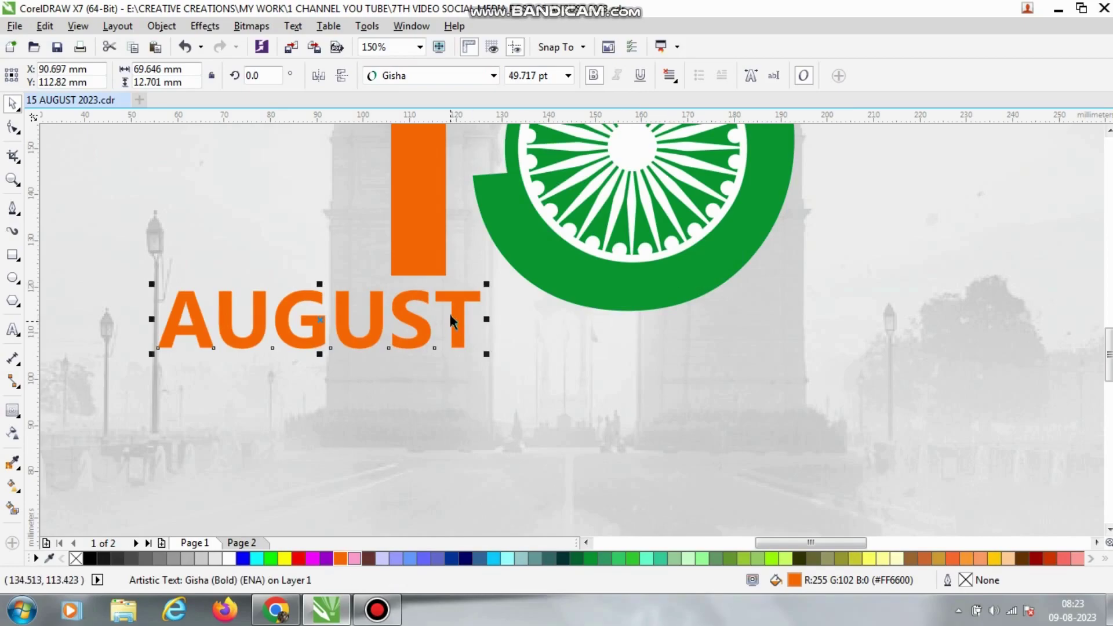
Step: Change the font of the AUGUST text to Langdon
click(438, 81)
scroll(492, 289, down, 4)
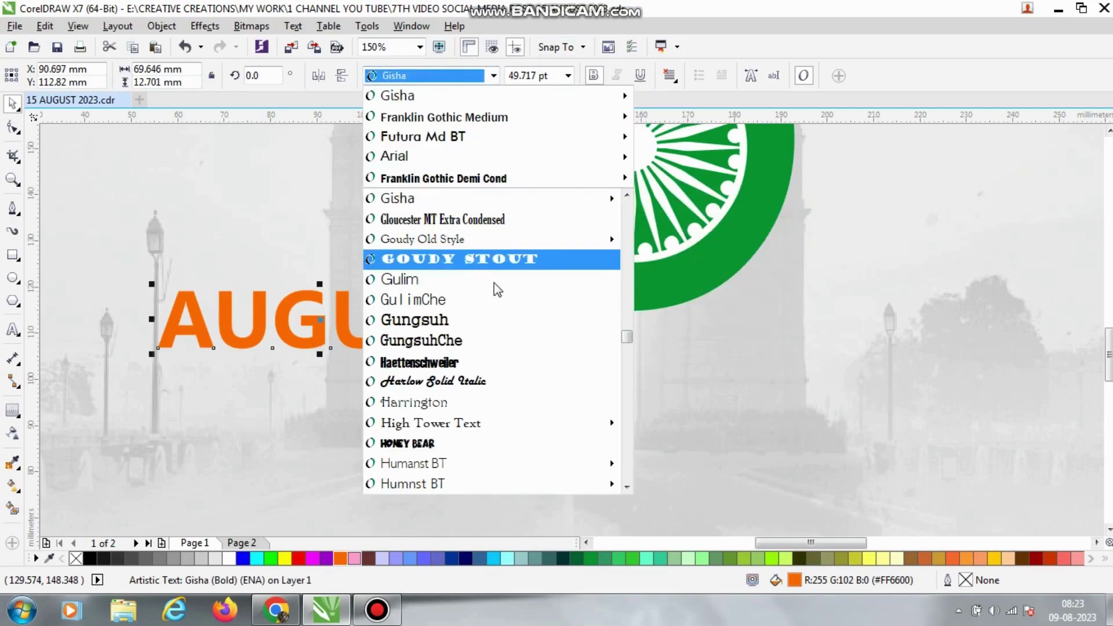
scroll(492, 290, down, 3)
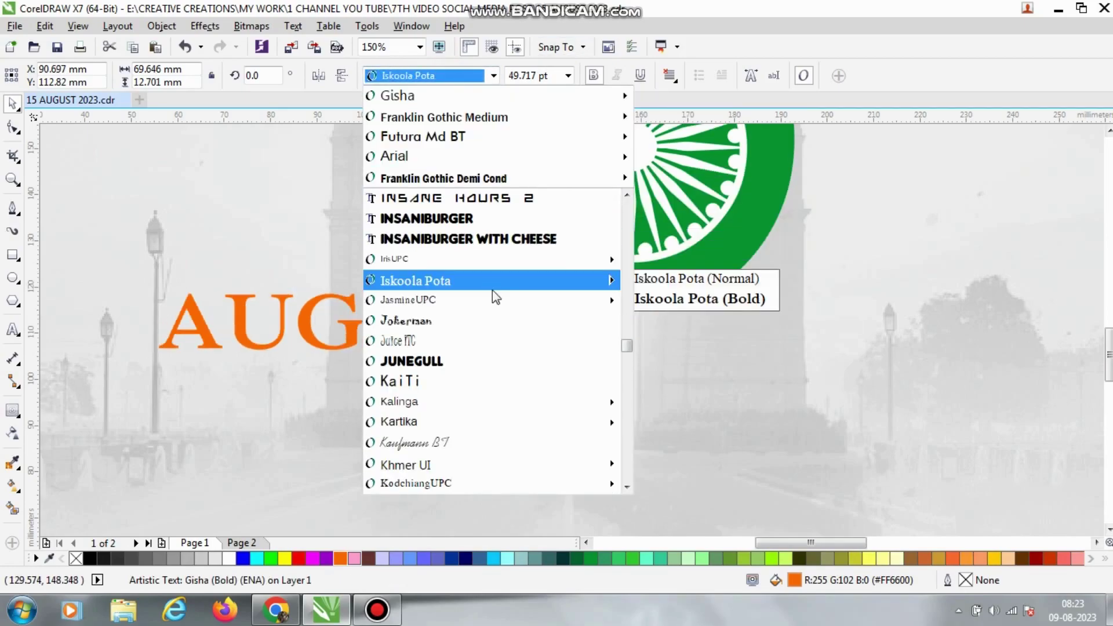
scroll(492, 289, down, 5)
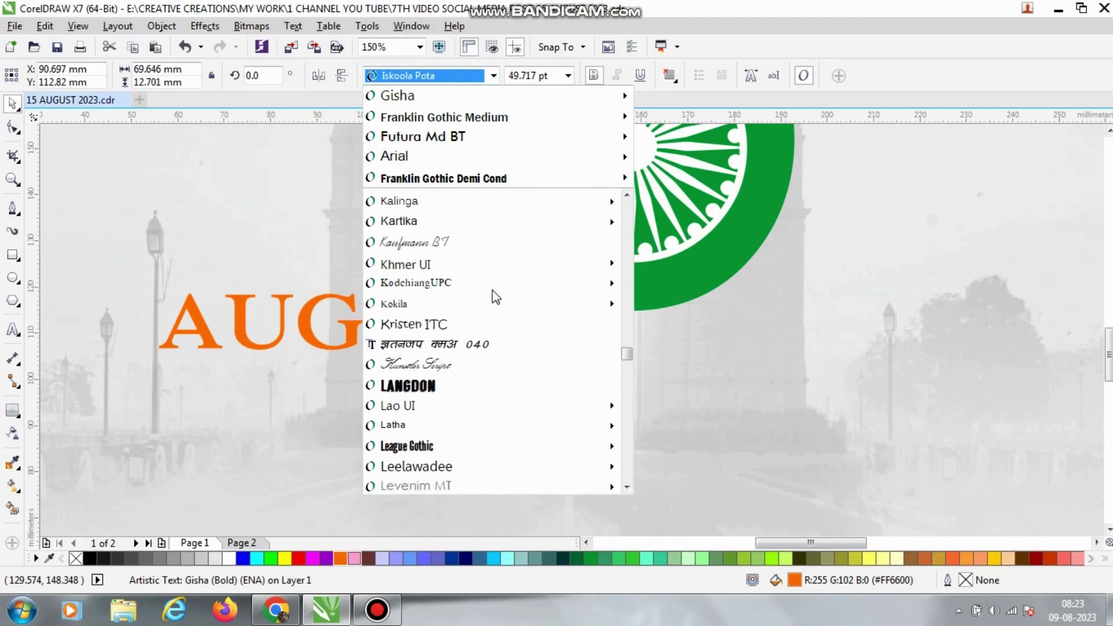
mouse_move(477, 328)
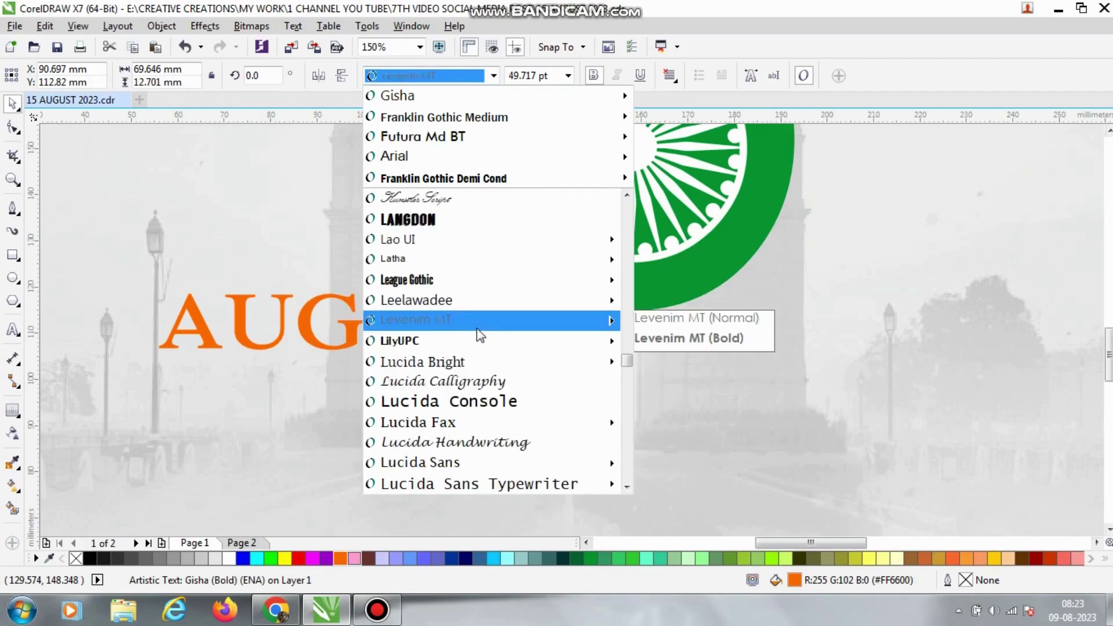
click(468, 228)
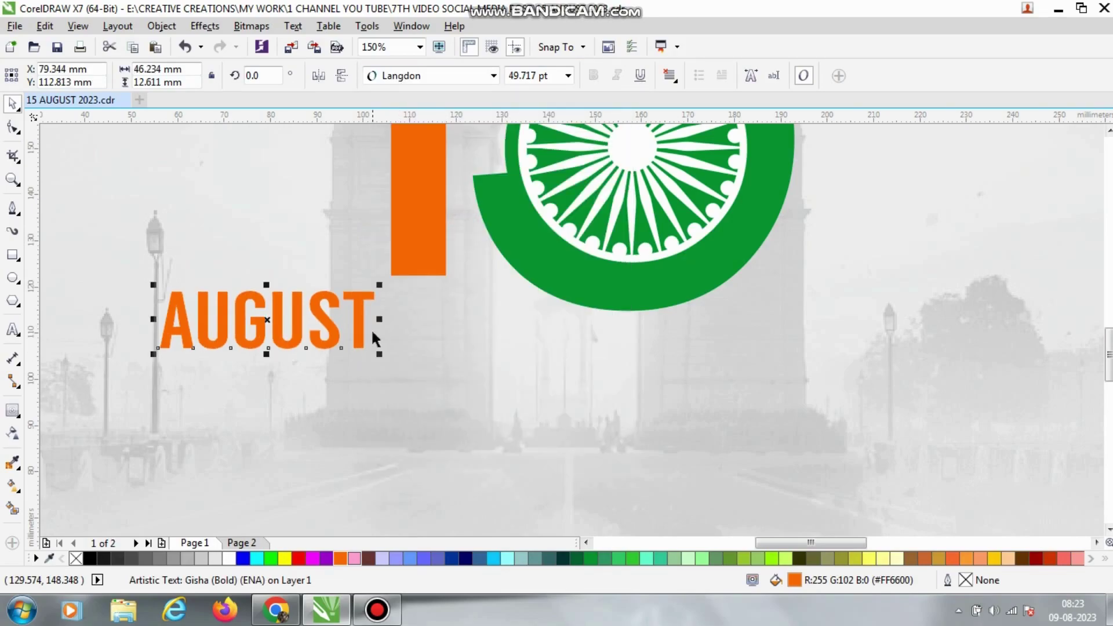
Step: Stretch the AUGUST text horizontally to about 62 mm wide and shift it further under the foot of the 1
drag(380, 320, 483, 326)
click(297, 346)
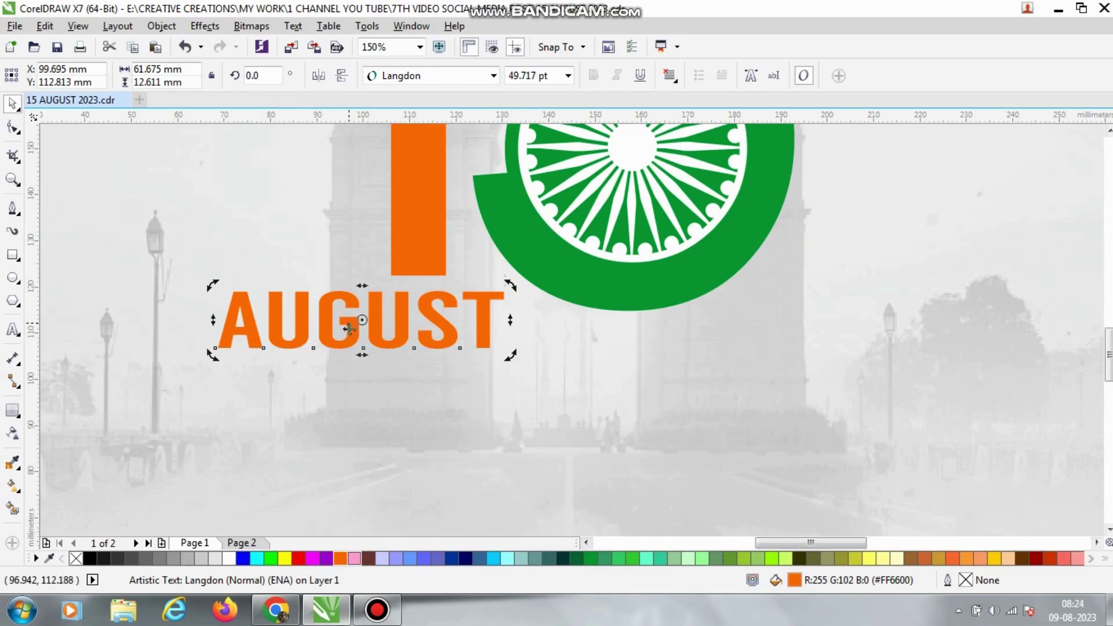
scroll(485, 319, down, 1)
click(127, 330)
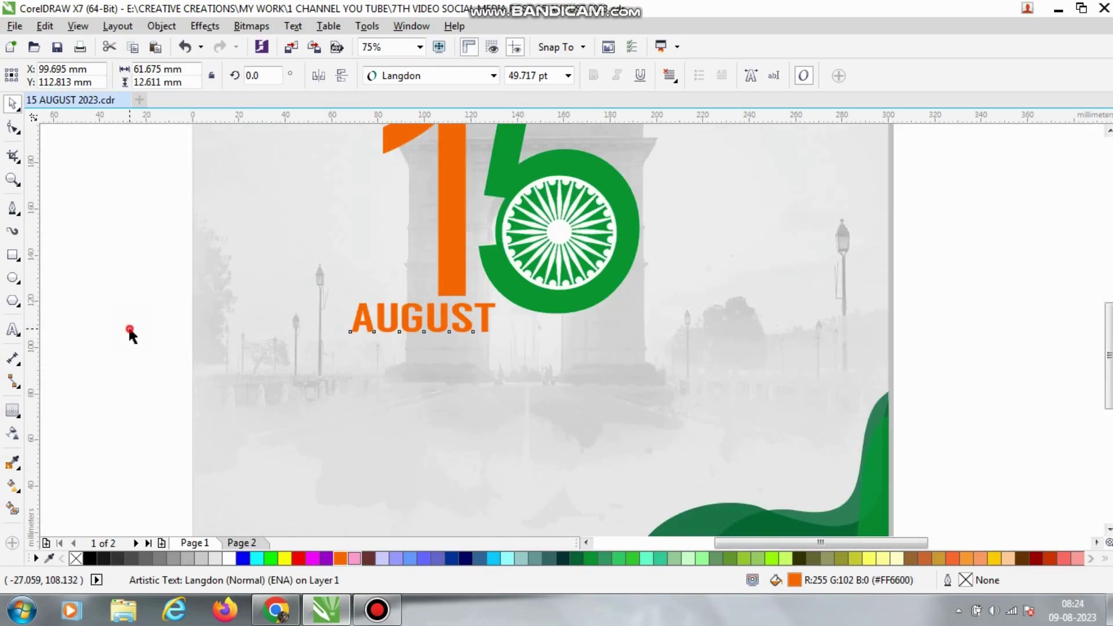
Step: Switch the stretched AUGUST text back to the Gisha font in bold
scroll(390, 321, up, 1)
click(397, 323)
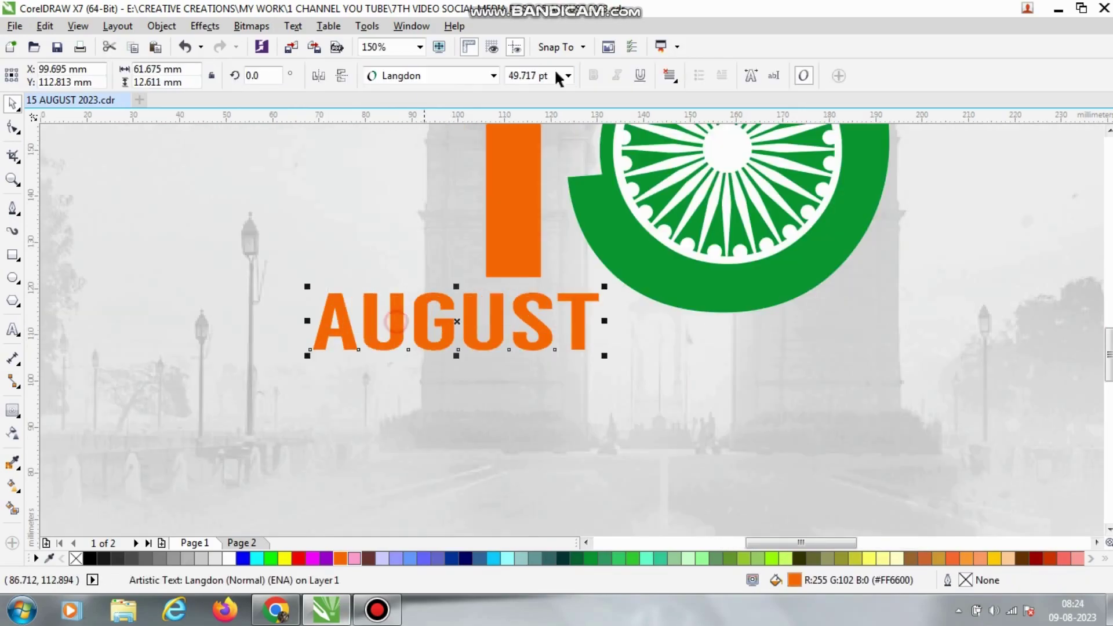
click(442, 81)
click(439, 115)
click(594, 76)
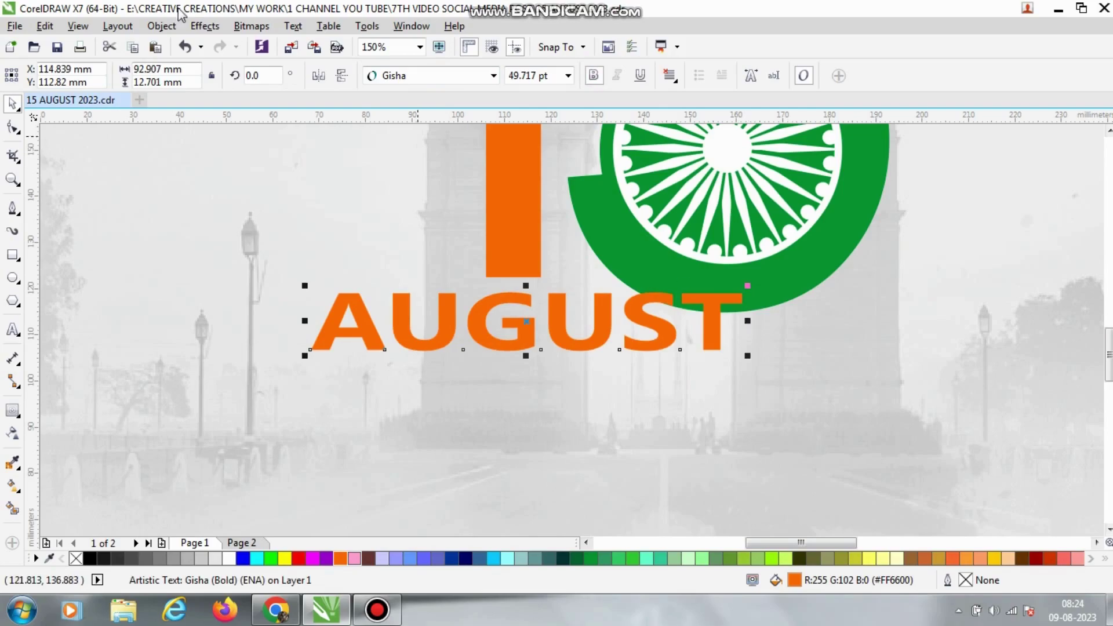
Step: Clear the transformations applied to the AUGUST text
click(118, 26)
key(Escape)
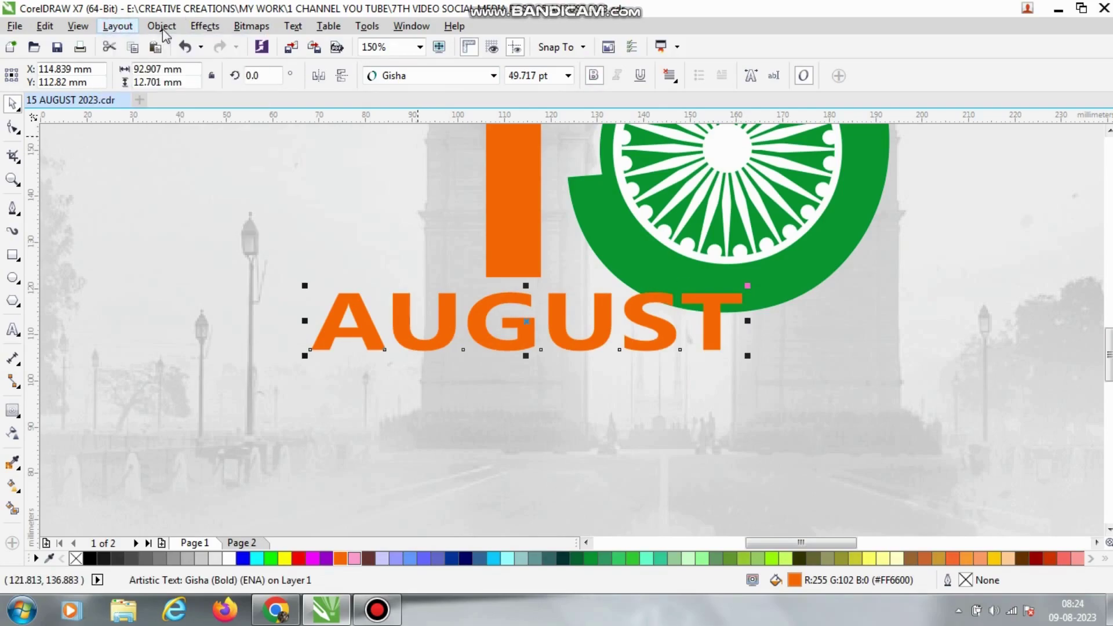
click(162, 27)
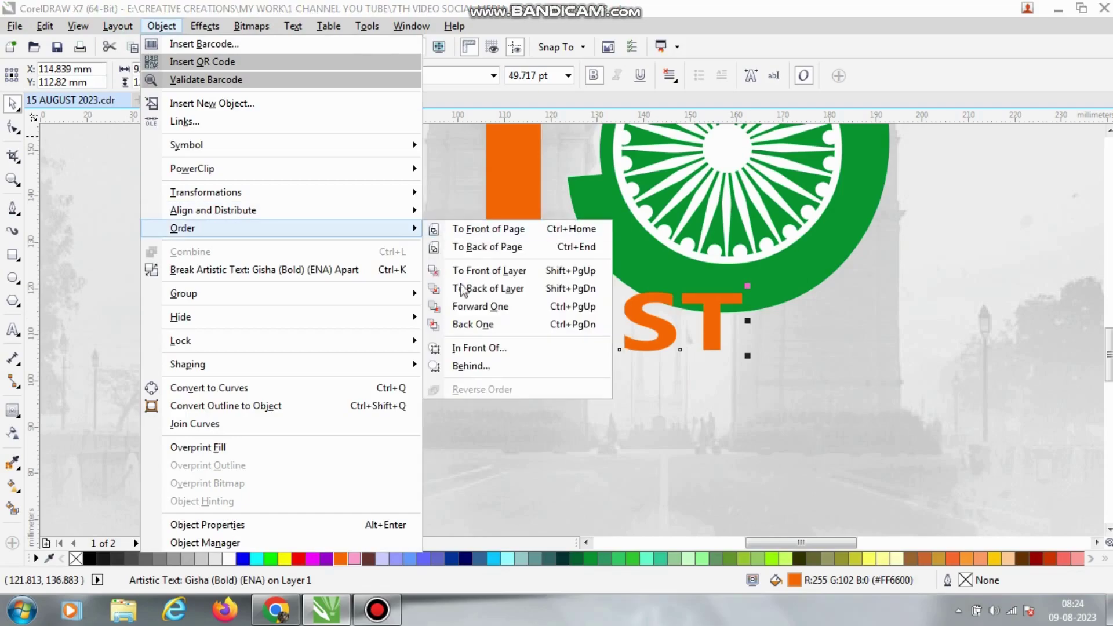
mouse_move(323, 161)
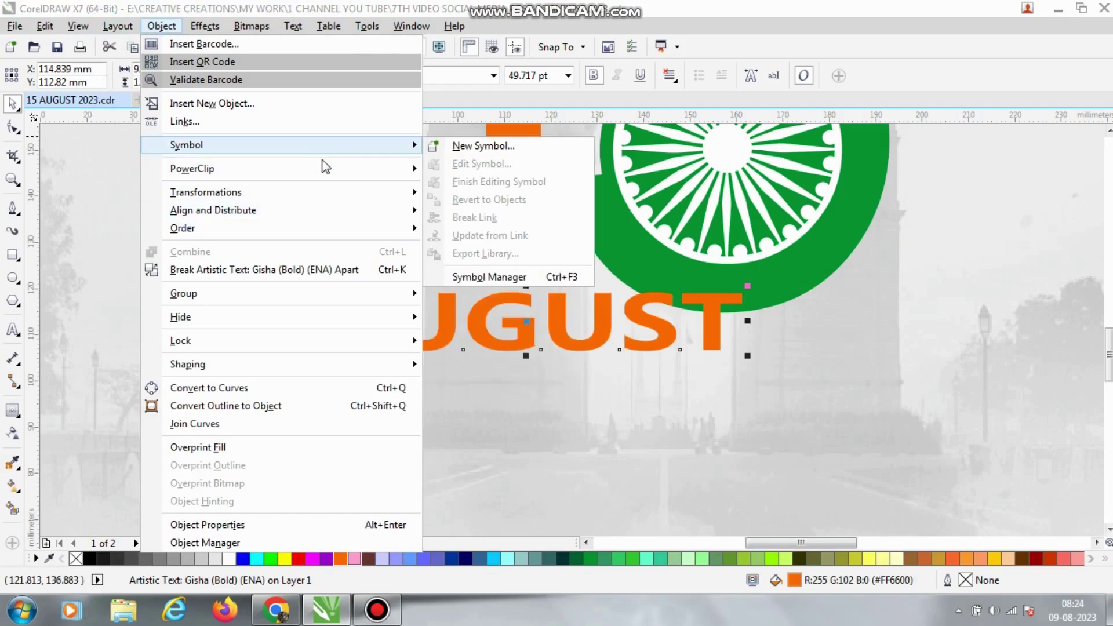
mouse_move(409, 195)
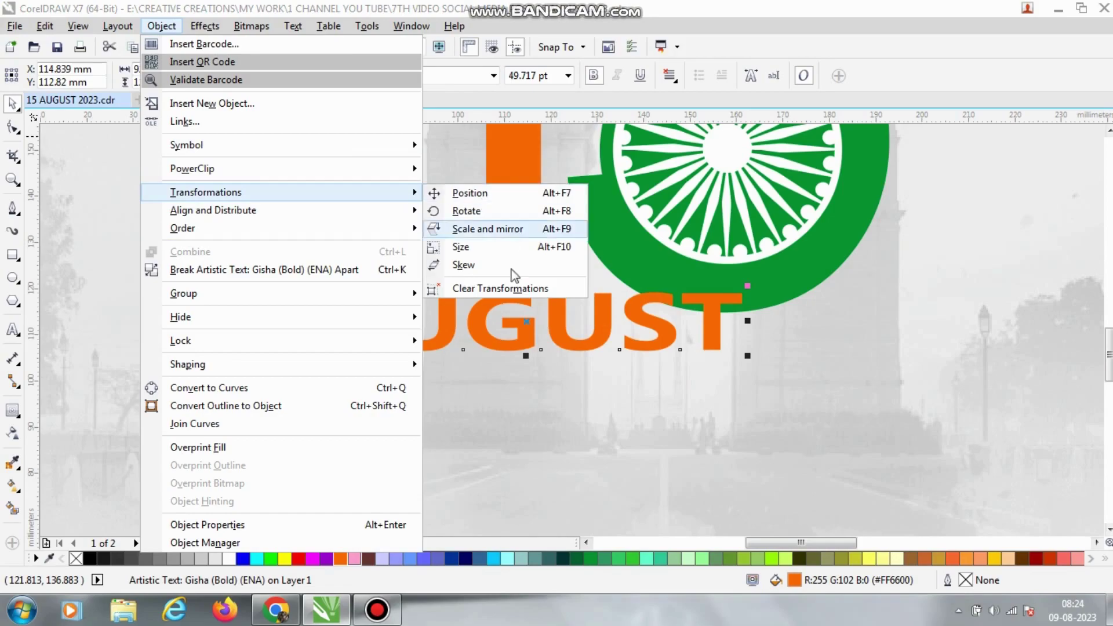
click(501, 288)
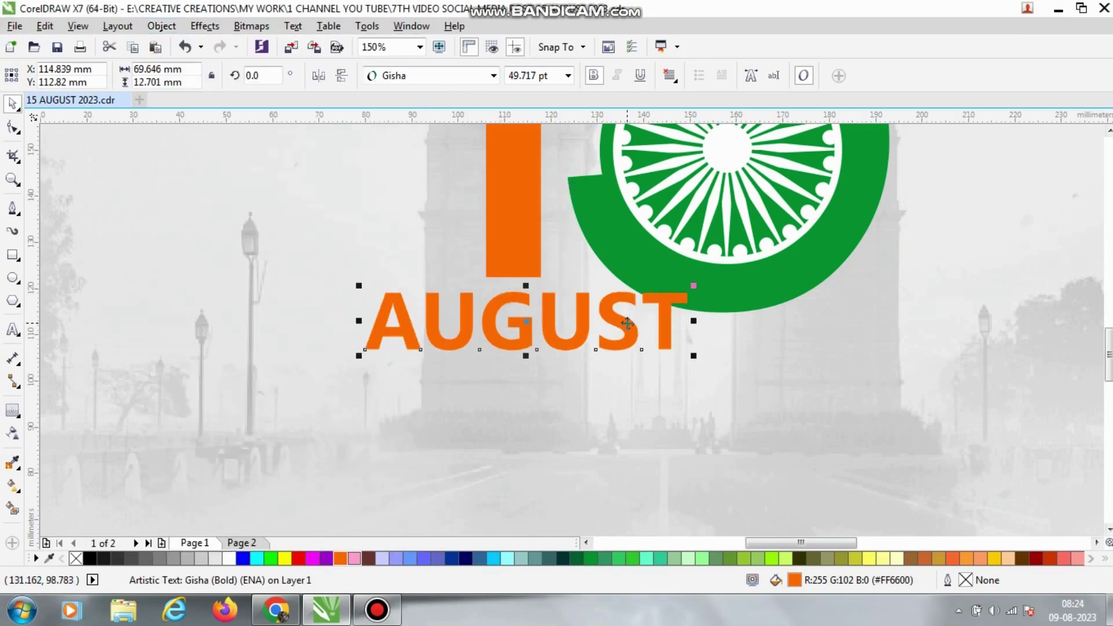
Step: Set the AUGUST text in Arial (Bold) and scale it down proportionally to about 69 mm wide
scroll(619, 317, up, 2)
click(493, 76)
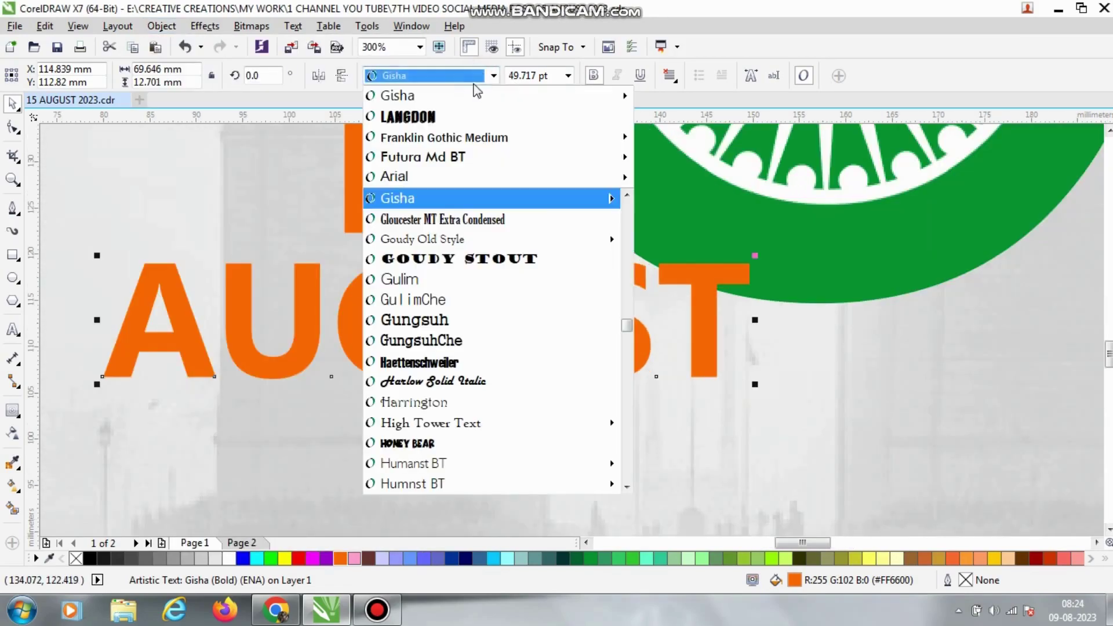
click(431, 172)
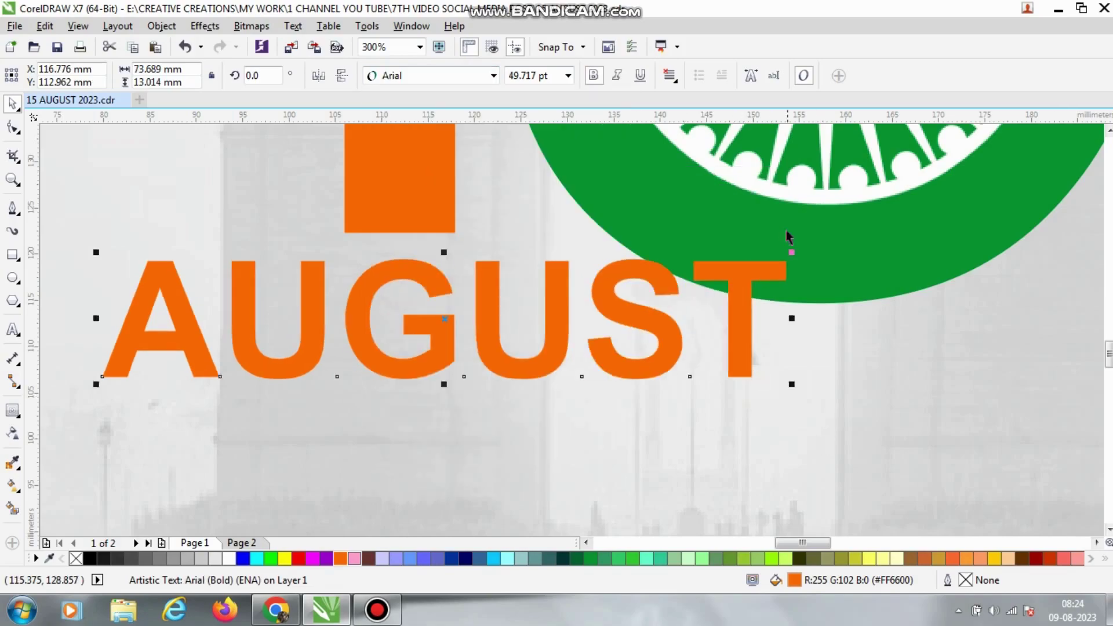
drag(793, 250, 750, 259)
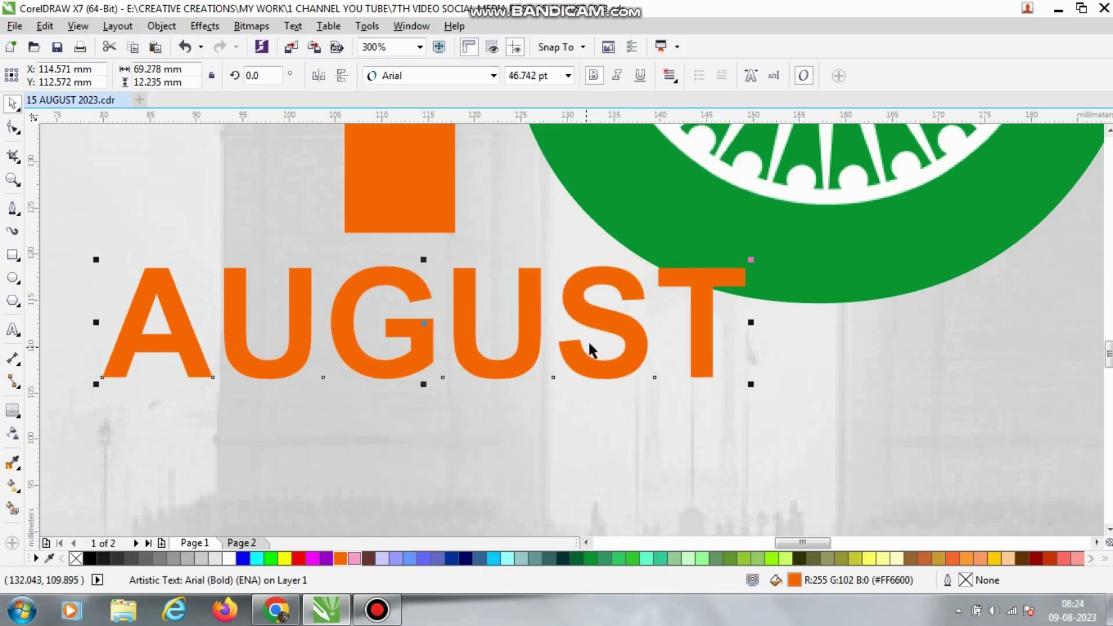
Step: Move AUGUST sideways clear of the green 5 and tighten its letter spacing to about 64 mm overall width
drag(626, 326, 500, 325)
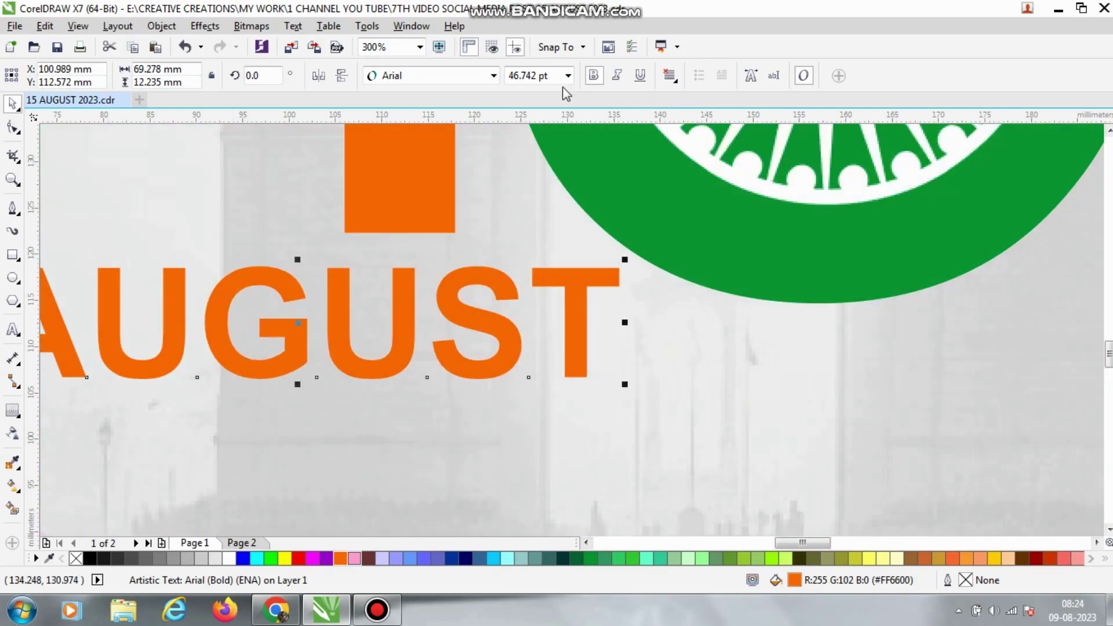
scroll(415, 181, down, 3)
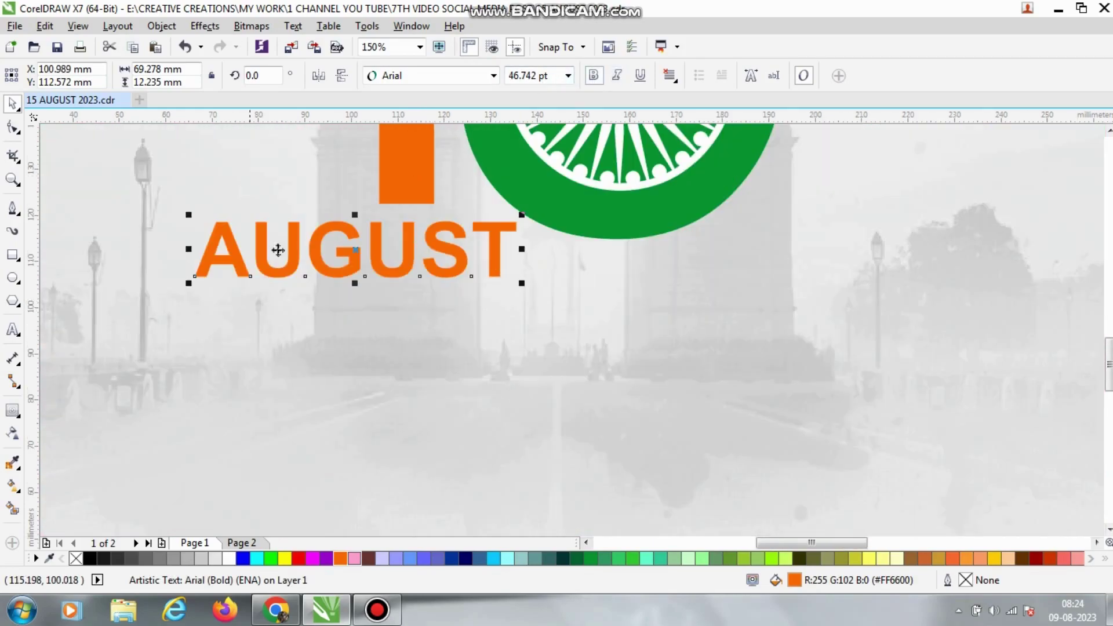
scroll(293, 228, up, 3)
click(14, 127)
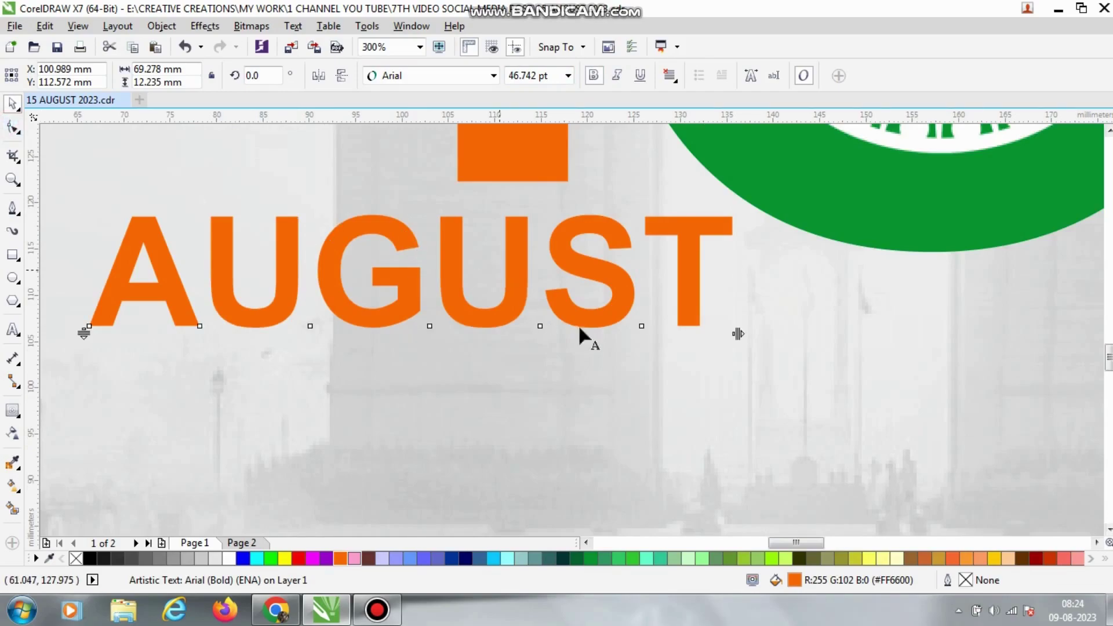
drag(736, 334, 690, 334)
key(space)
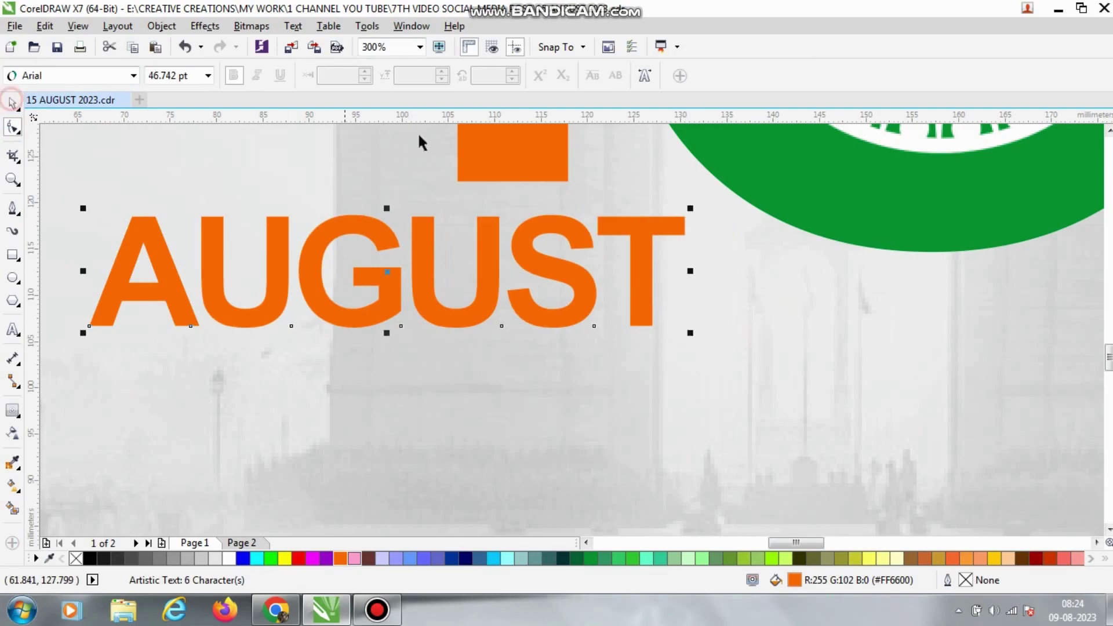
scroll(392, 179, down, 2)
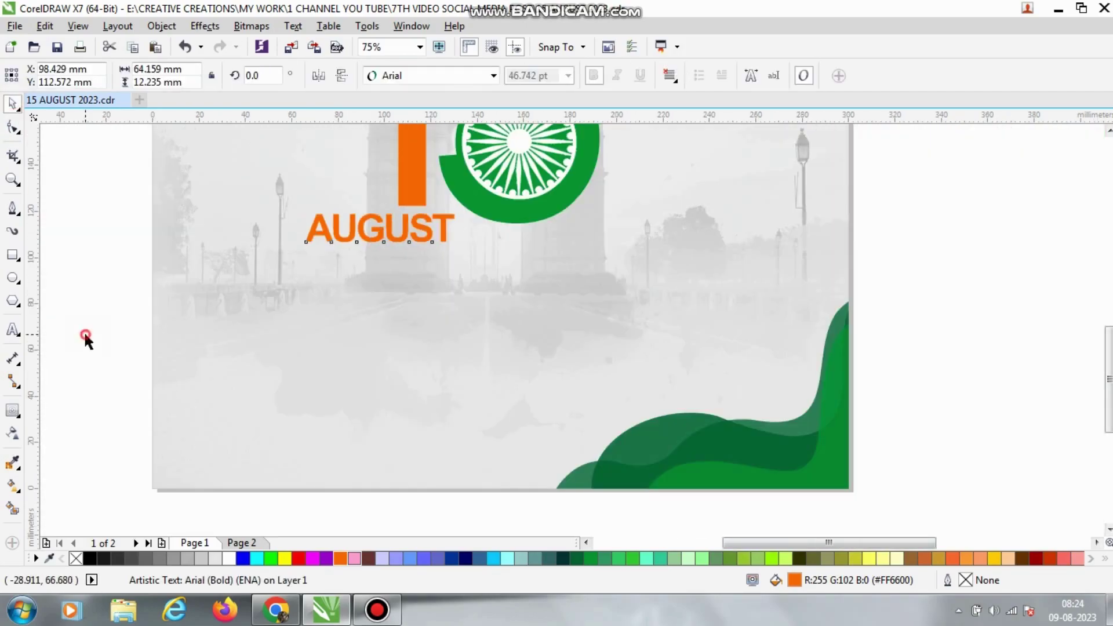
click(83, 331)
Step: Scale the AUGUST text down proportionally to about 50 mm wide, keeping its upper edge just under the 1
scroll(405, 395, down, 1)
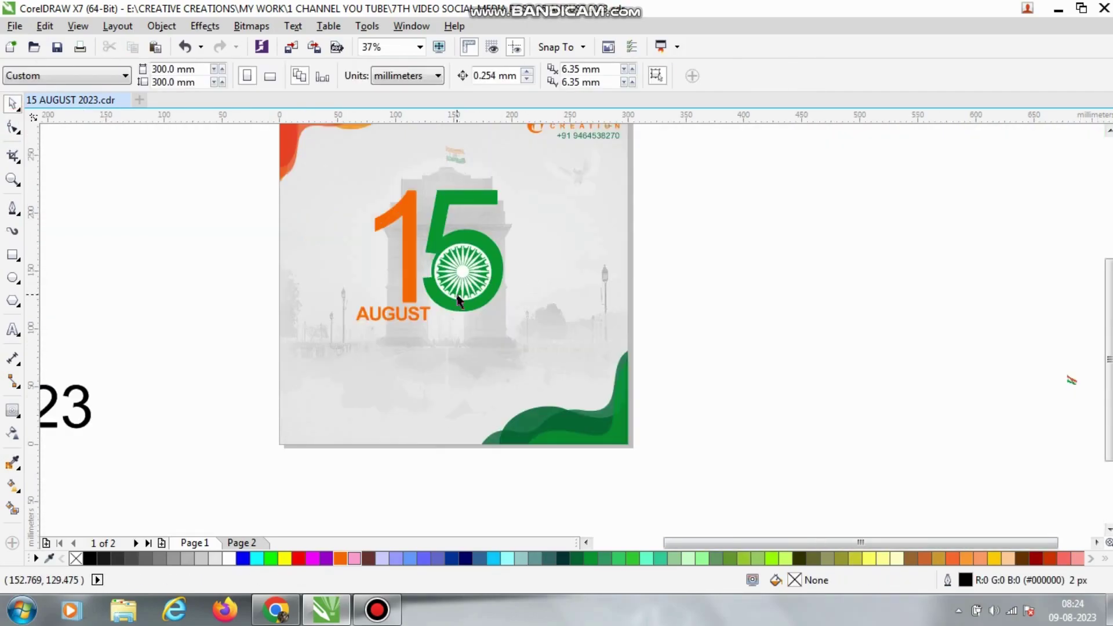
scroll(360, 350, up, 1)
scroll(341, 348, up, 1)
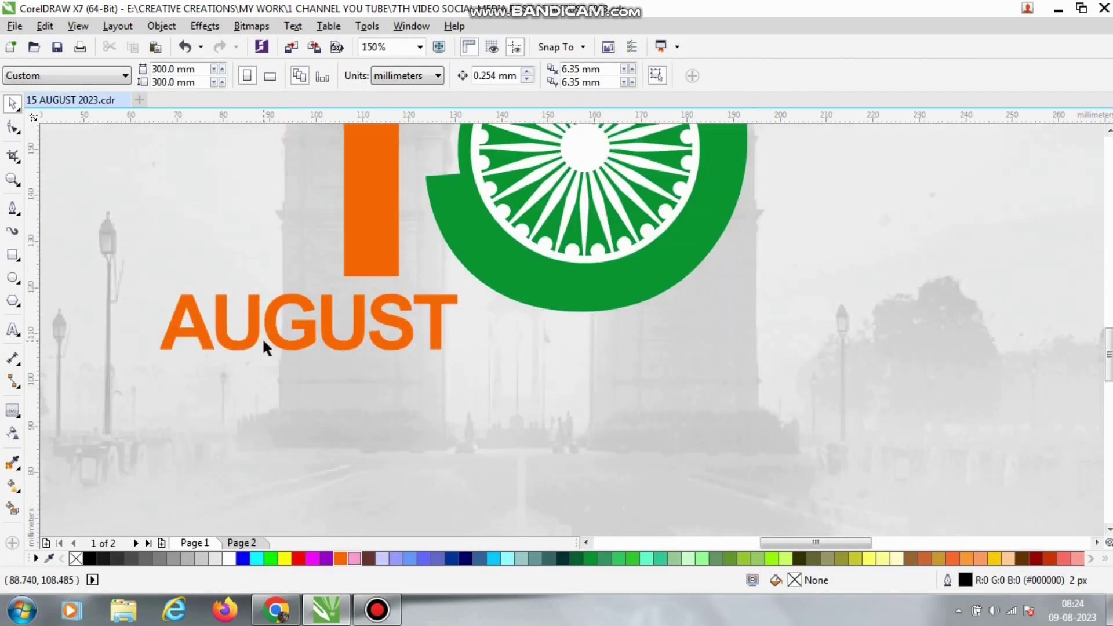
click(246, 339)
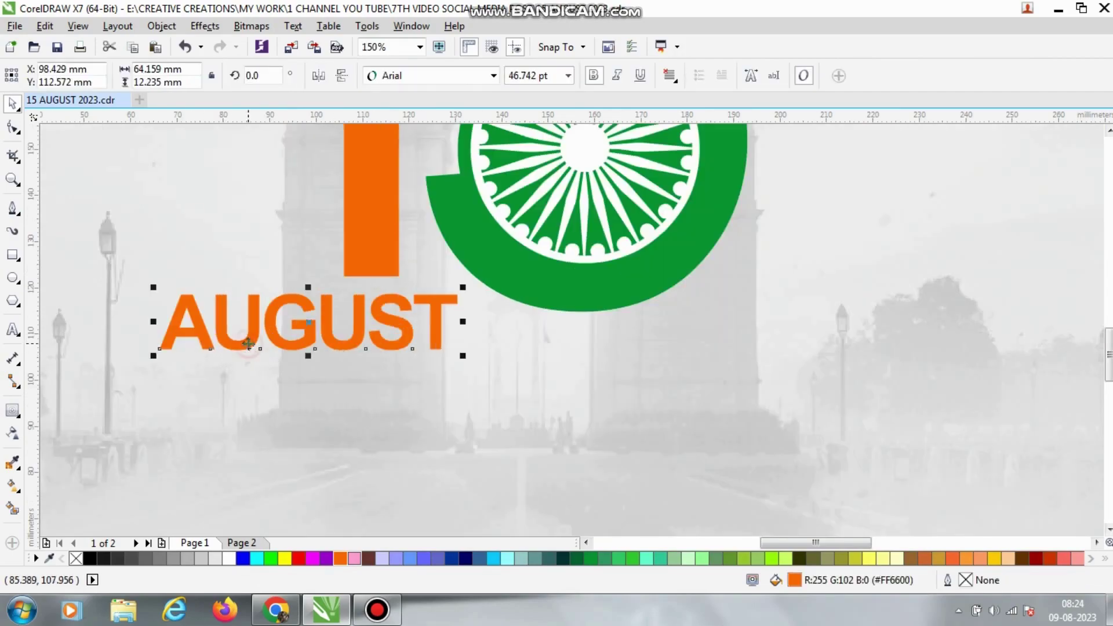
drag(164, 354, 185, 343)
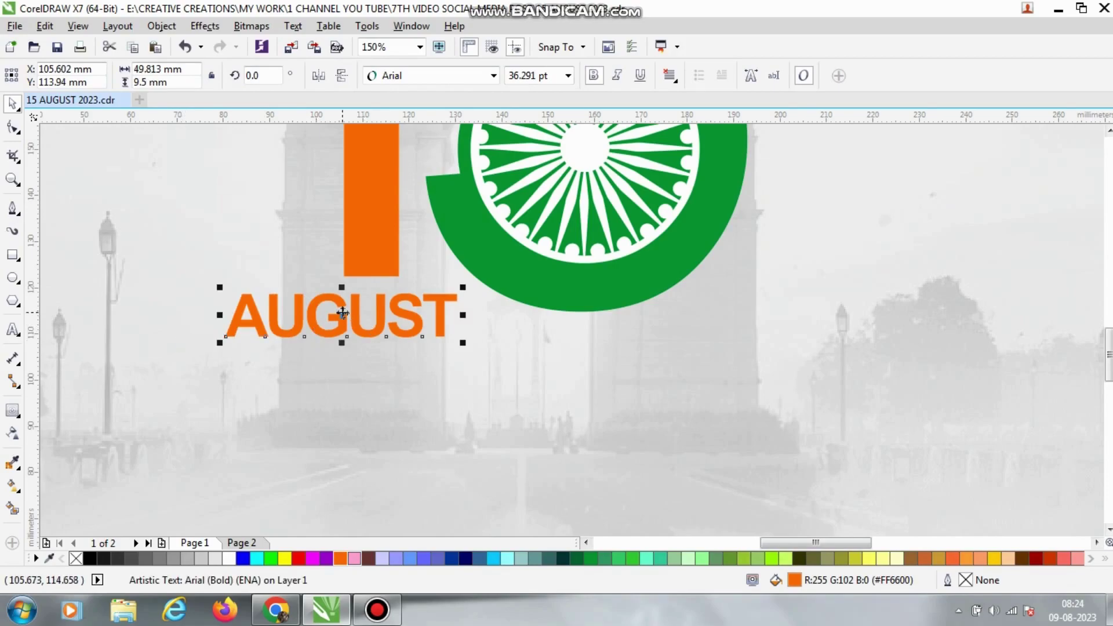
Step: Duplicate AUGUST directly beneath the original and set the copy in Times New Roman (Bold)
drag(342, 346, 342, 400)
right_click(342, 400)
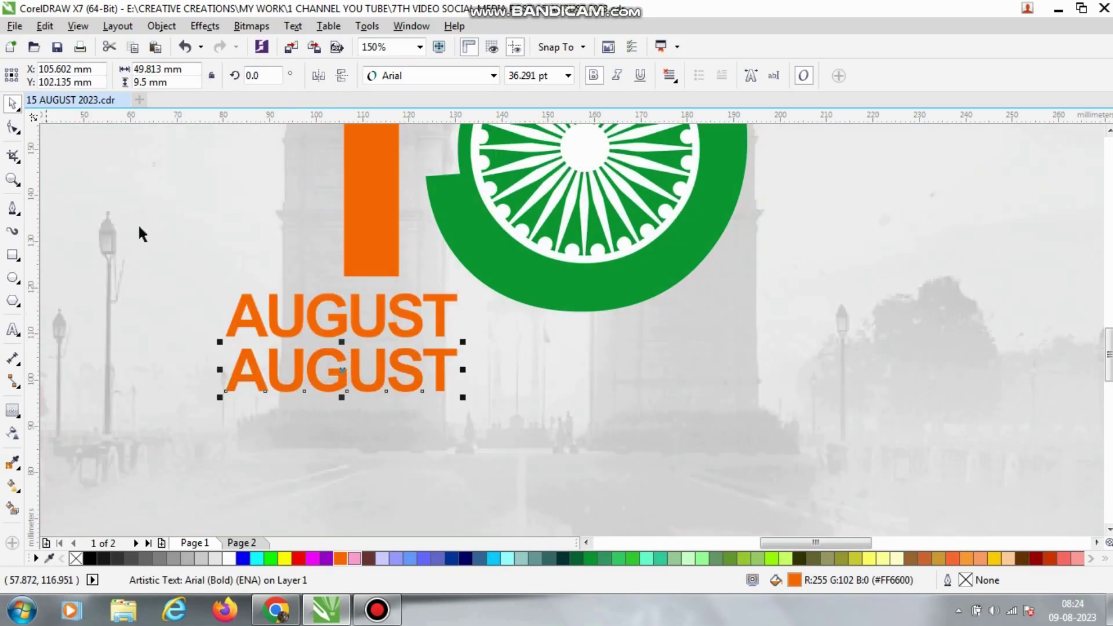
click(441, 77)
text(t)
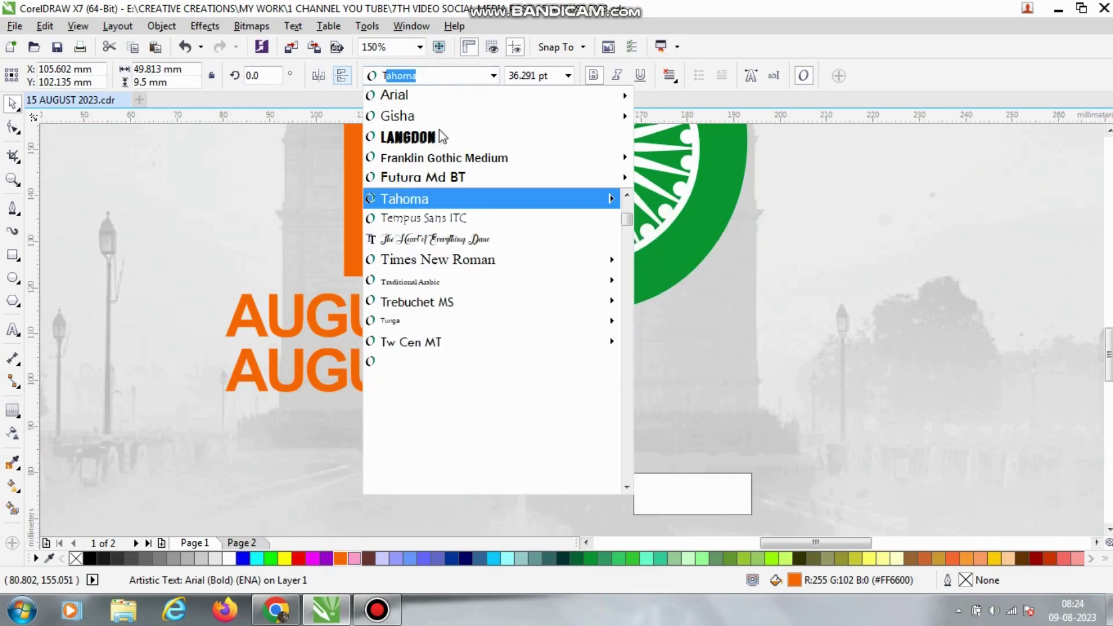
click(423, 259)
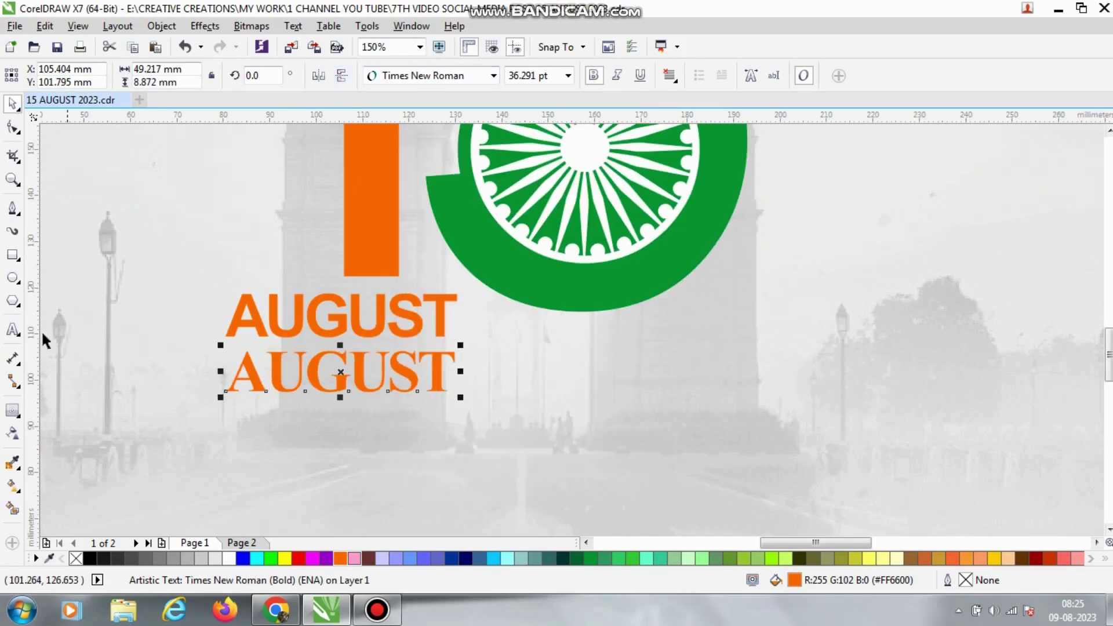
Step: Replace the wording of the lower AUGUST copy with INDEPENDENCE DAY
click(9, 330)
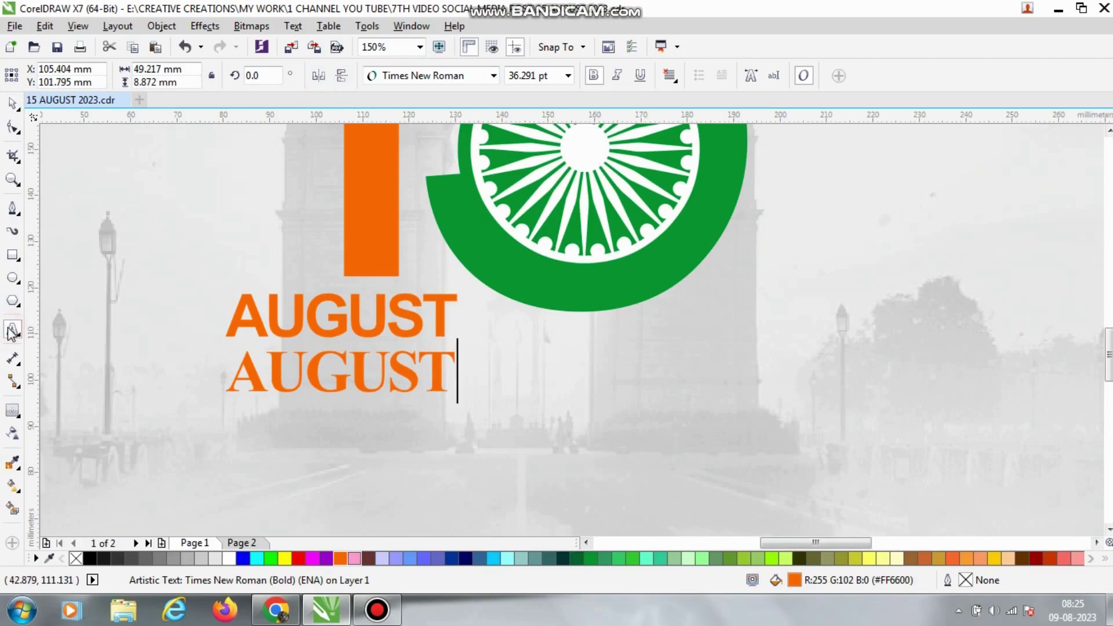
key(BackSpace)
key(BackSpace)
key(BackSpace)
key(BackSpace)
key(BackSpace)
key(BackSpace)
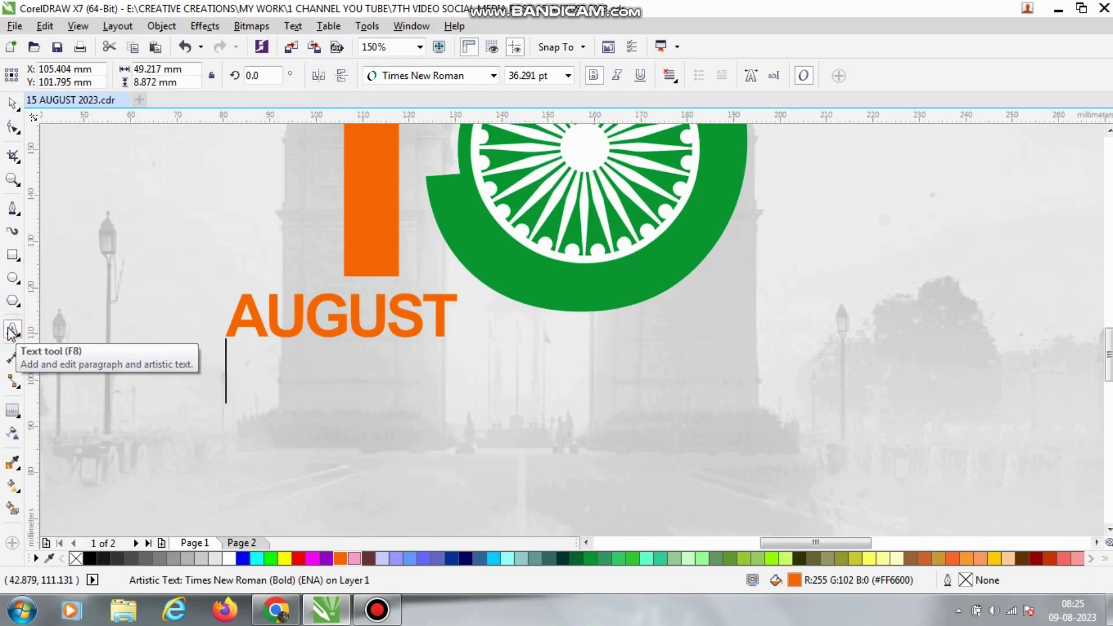
text(INDE)
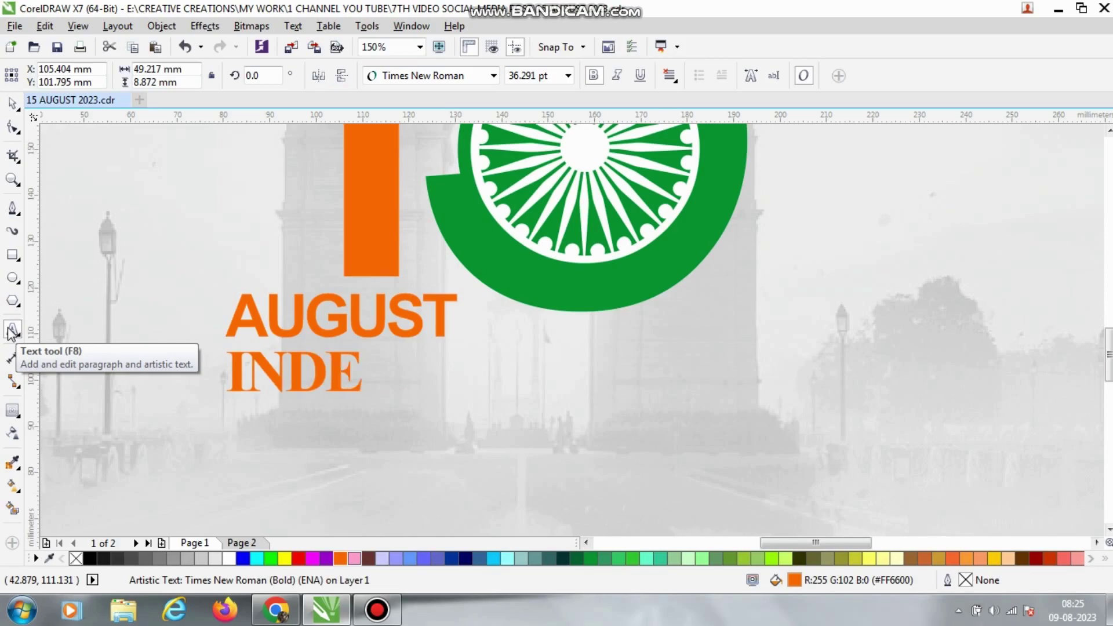
text(PENDENCE DAY)
Step: Fill the INDEPENDENCE DAY text with dark green, after first trying the lighter green #009933
click(11, 103)
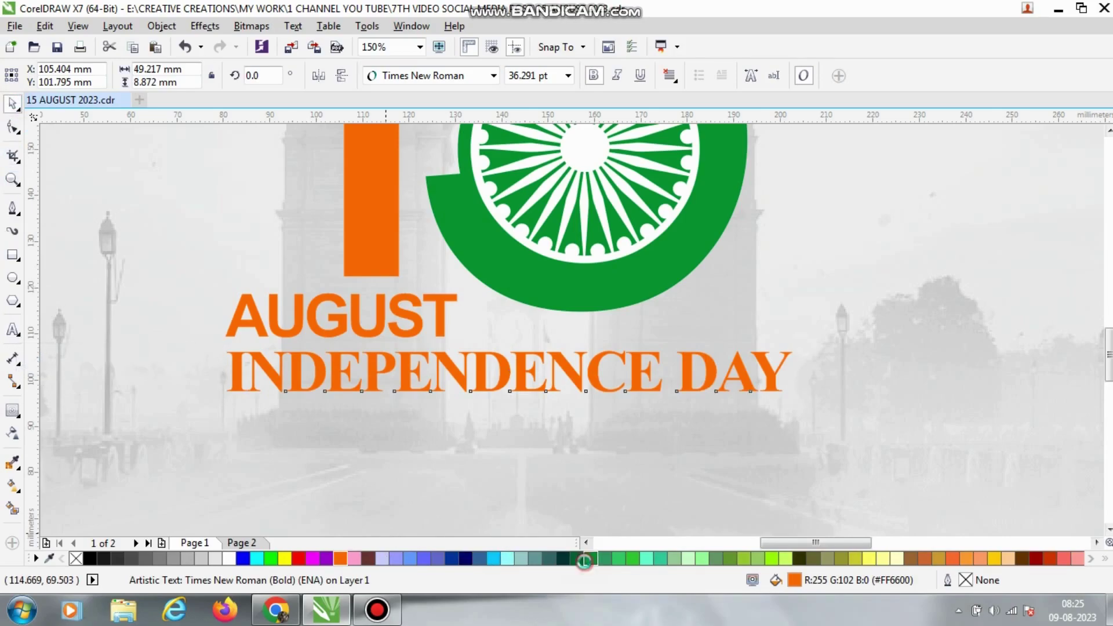
click(590, 558)
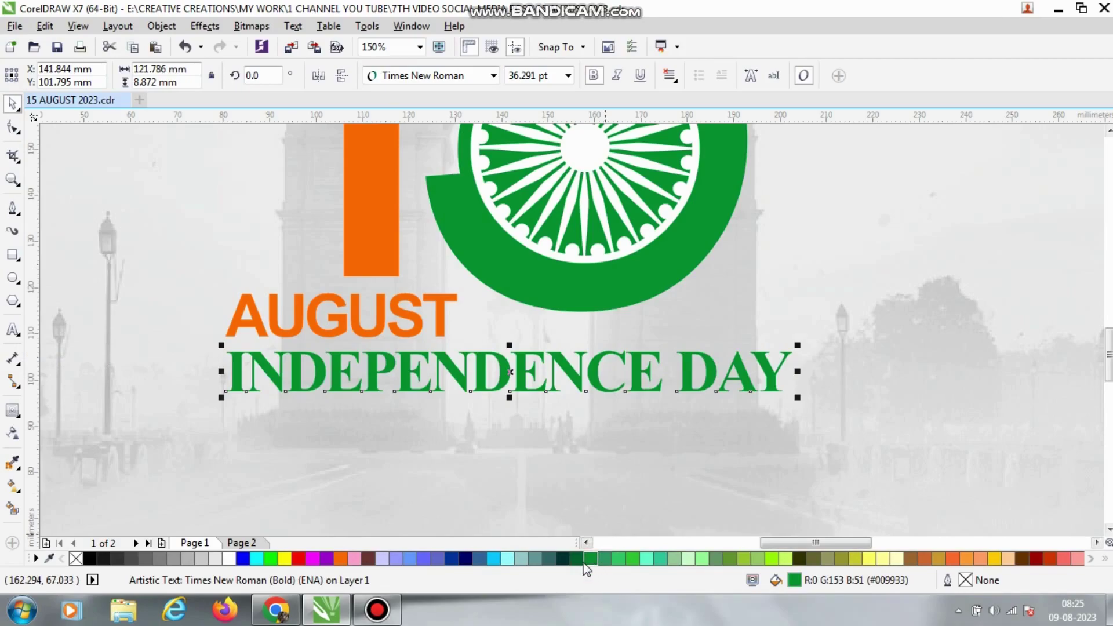
click(582, 558)
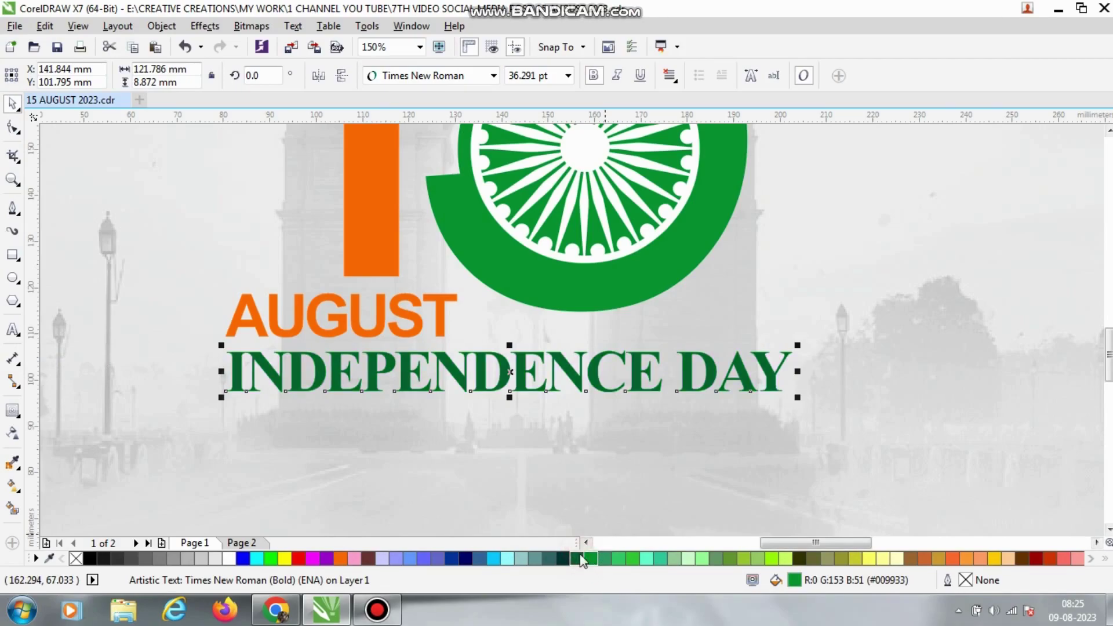
Step: Widen the letter spacing of the INDEPENDENCE DAY text until it is about 128 mm wide
scroll(406, 231, down, 3)
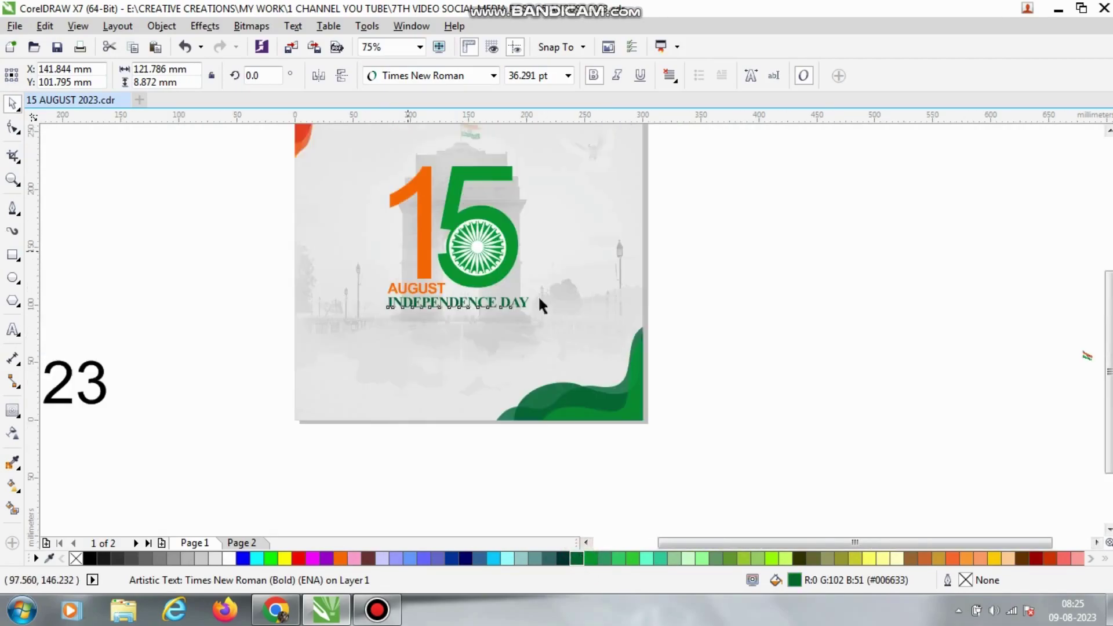
click(742, 351)
scroll(348, 310, up, 3)
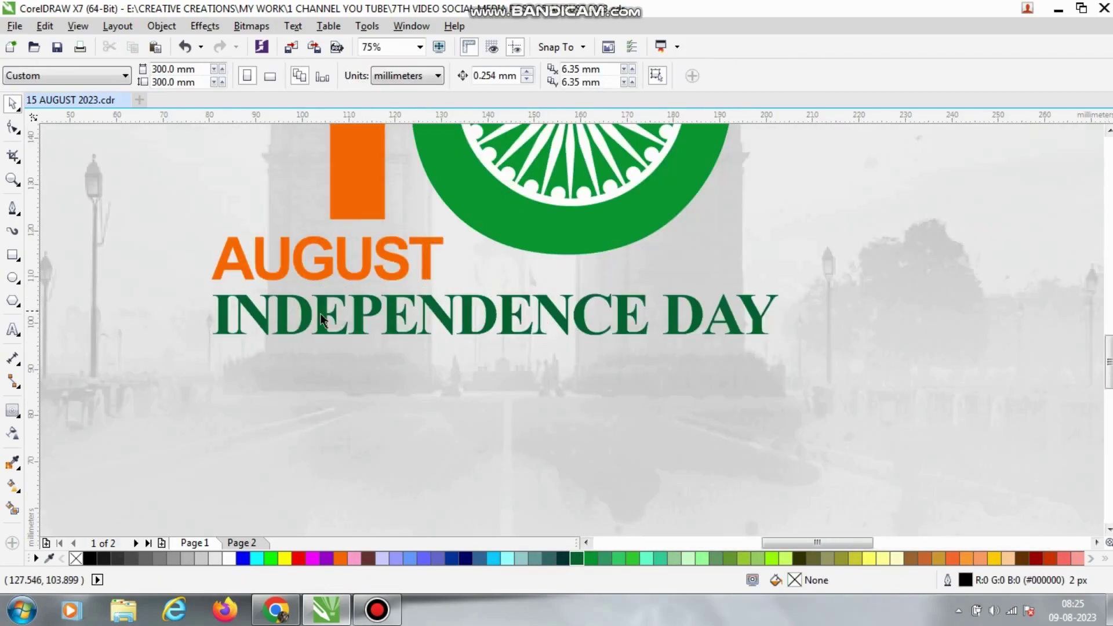
click(718, 320)
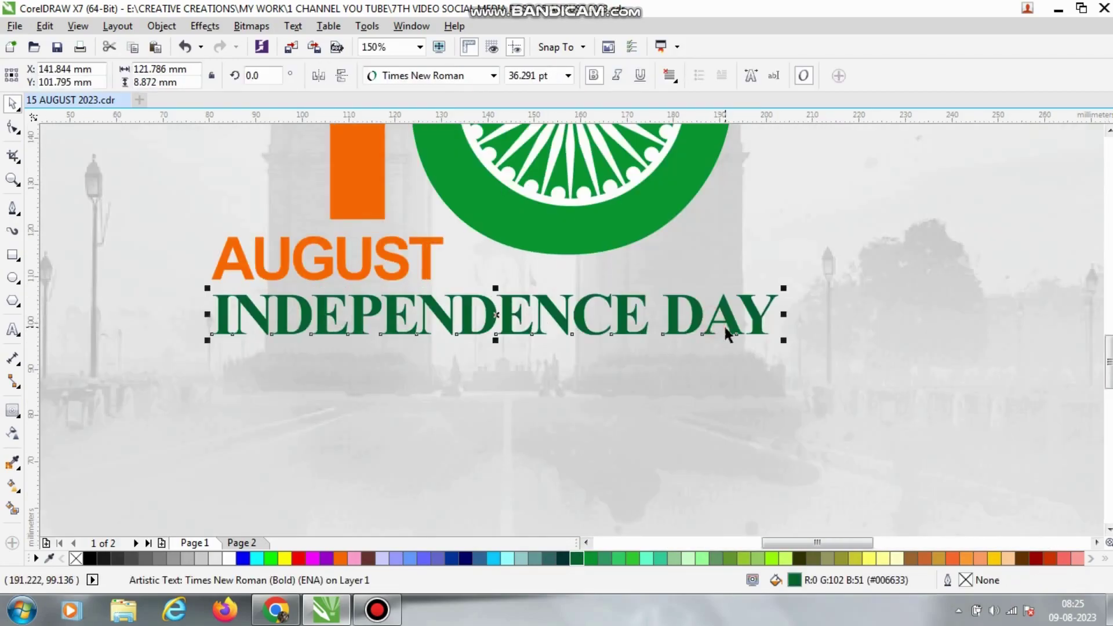
click(14, 128)
drag(785, 335, 813, 341)
click(13, 102)
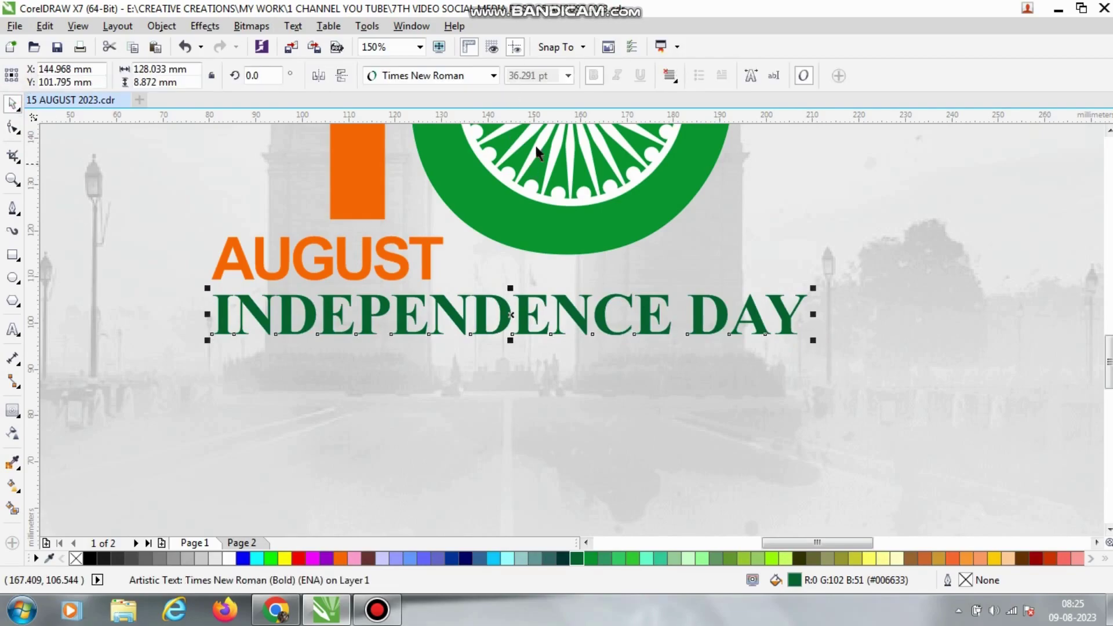
Step: Enlarge the INDEPENDENCE DAY text proportionally to about 46 pt, trying it in normal weight before setting it back to bold
scroll(364, 296, down, 2)
click(951, 281)
click(568, 294)
click(600, 79)
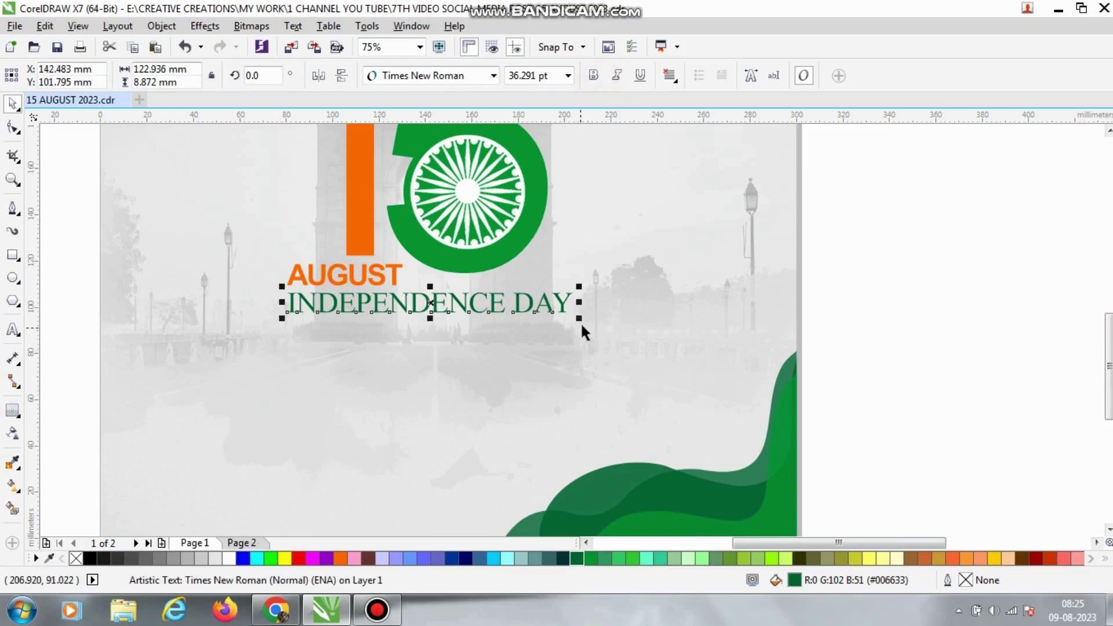
drag(578, 320, 654, 364)
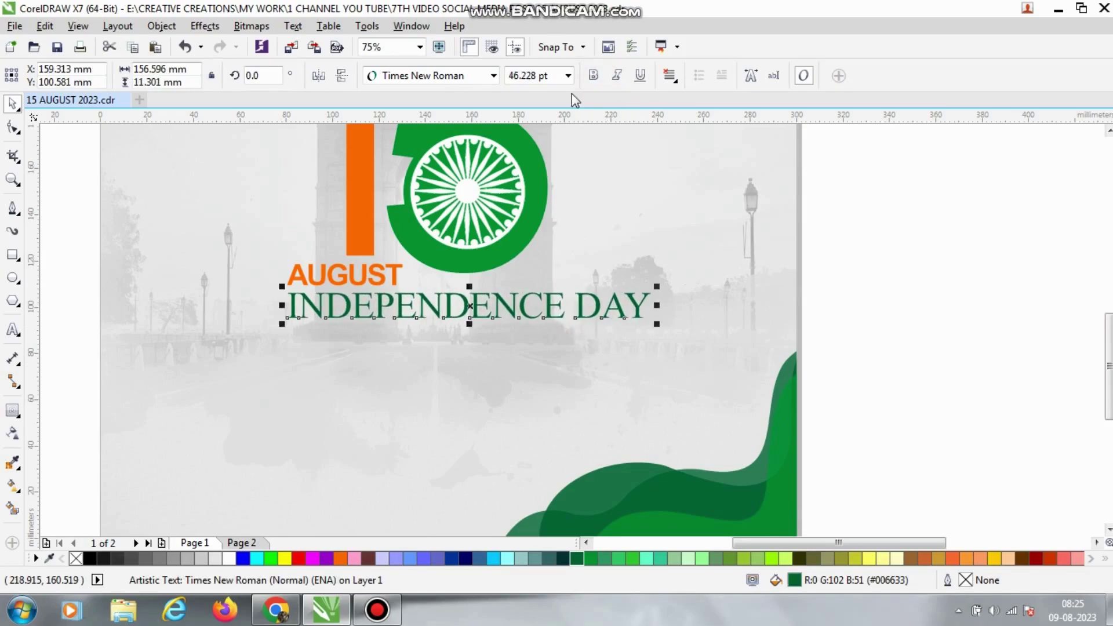
click(593, 75)
click(838, 276)
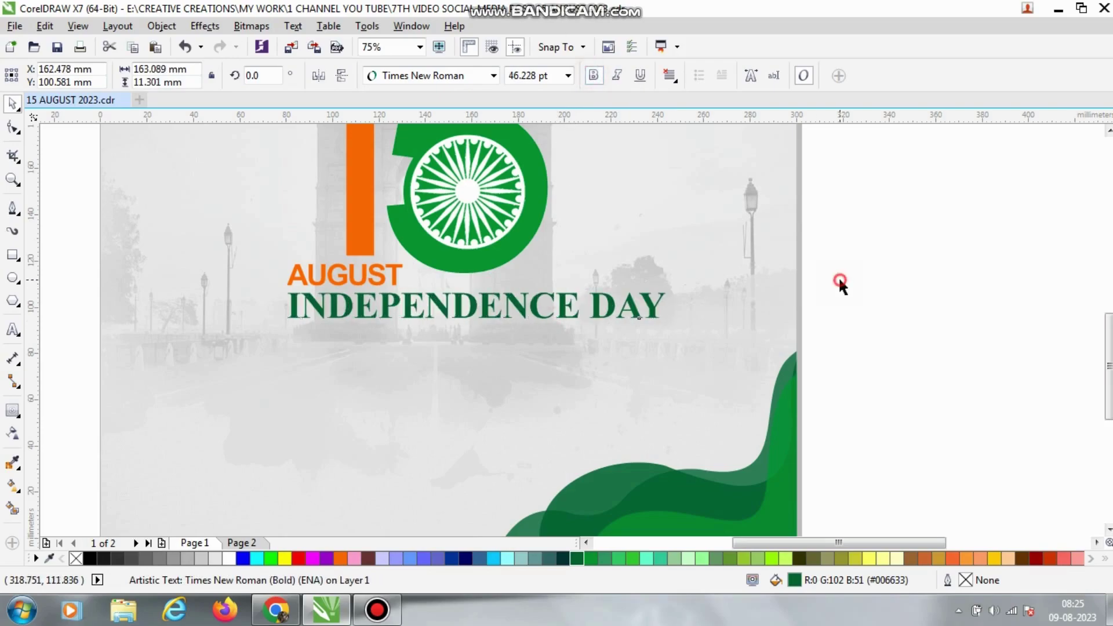
Step: Group AUGUST with INDEPENDENCE DAY and centre the group horizontally on the page background
drag(59, 261, 712, 358)
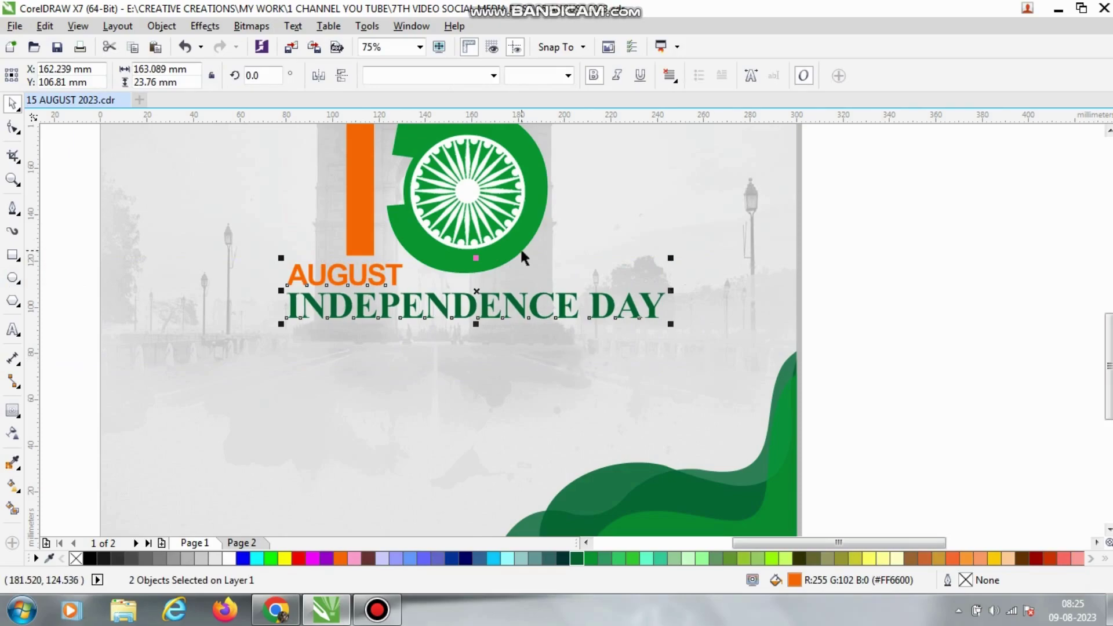
key(ctrl+g)
shift+click(490, 352)
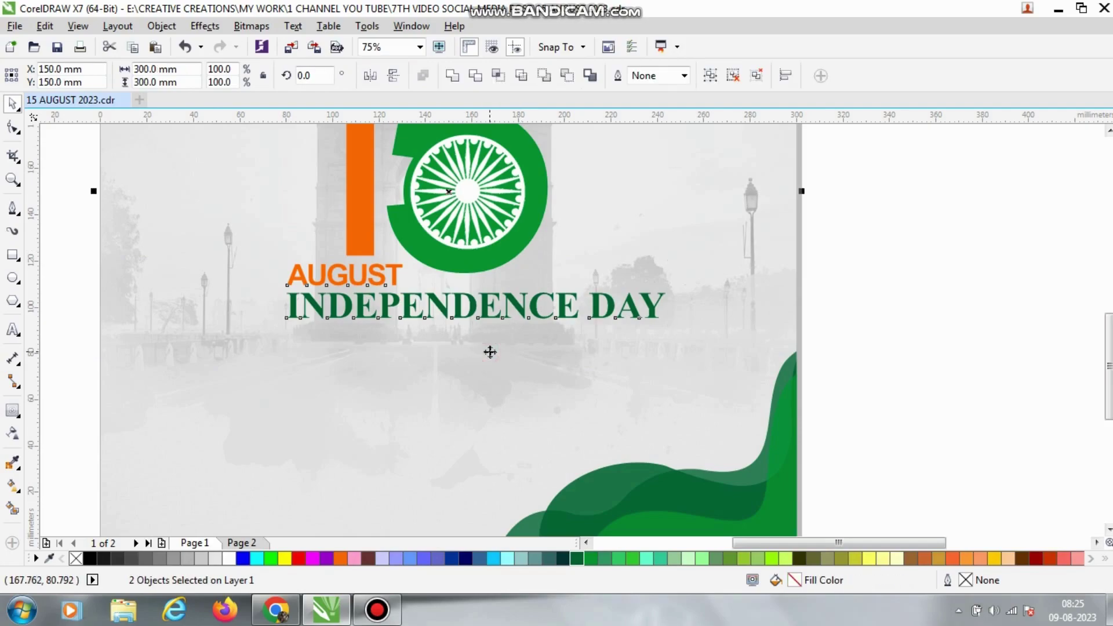
key(c)
click(899, 308)
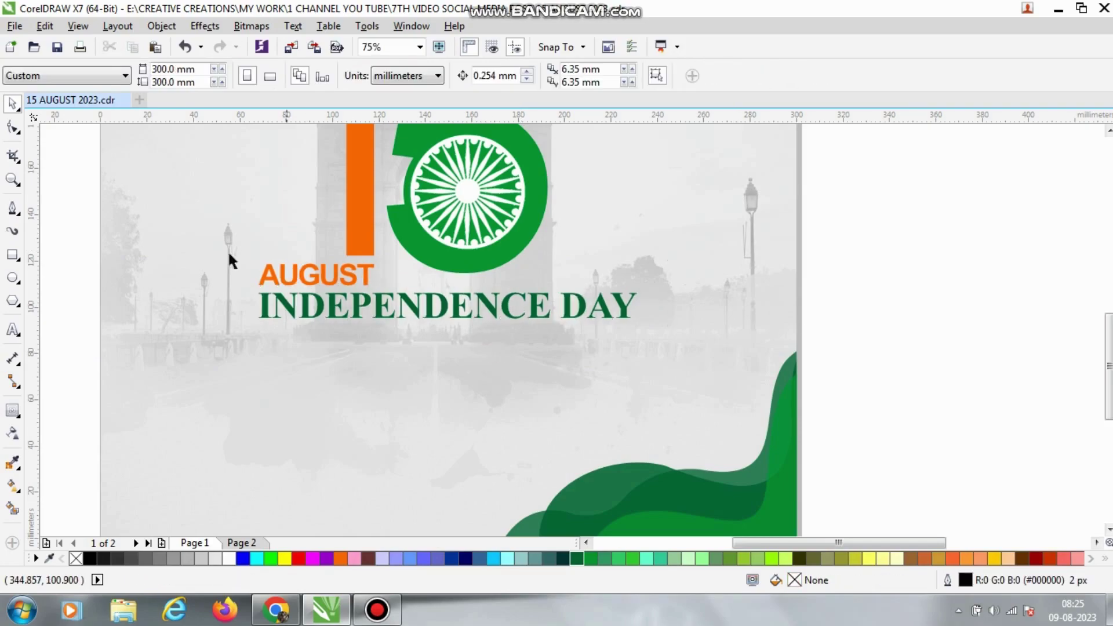
Step: Group the large 15 with its Ashoka Chakra and centre the group horizontally on the page background
scroll(248, 400, down, 1)
scroll(207, 229, up, 1)
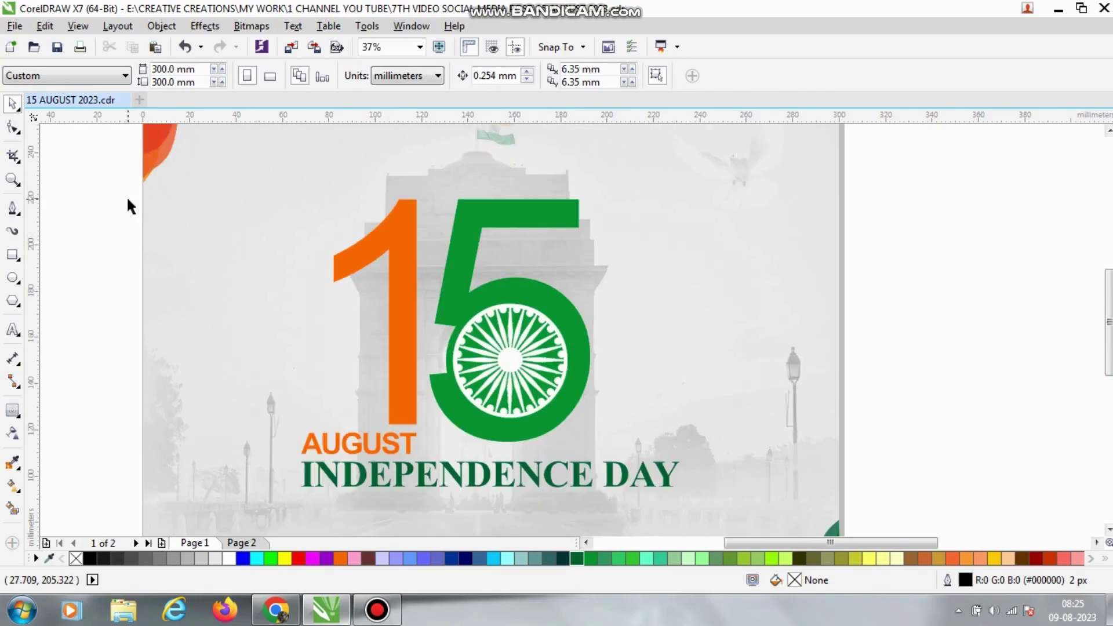
drag(111, 149, 638, 444)
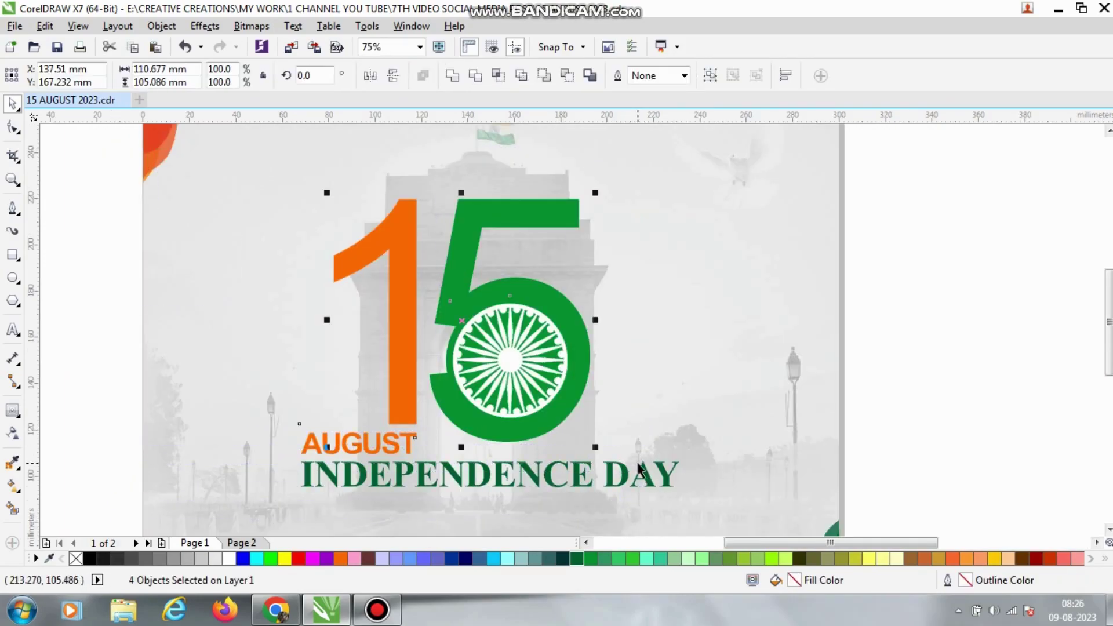
key(ctrl+g)
shift+click(710, 347)
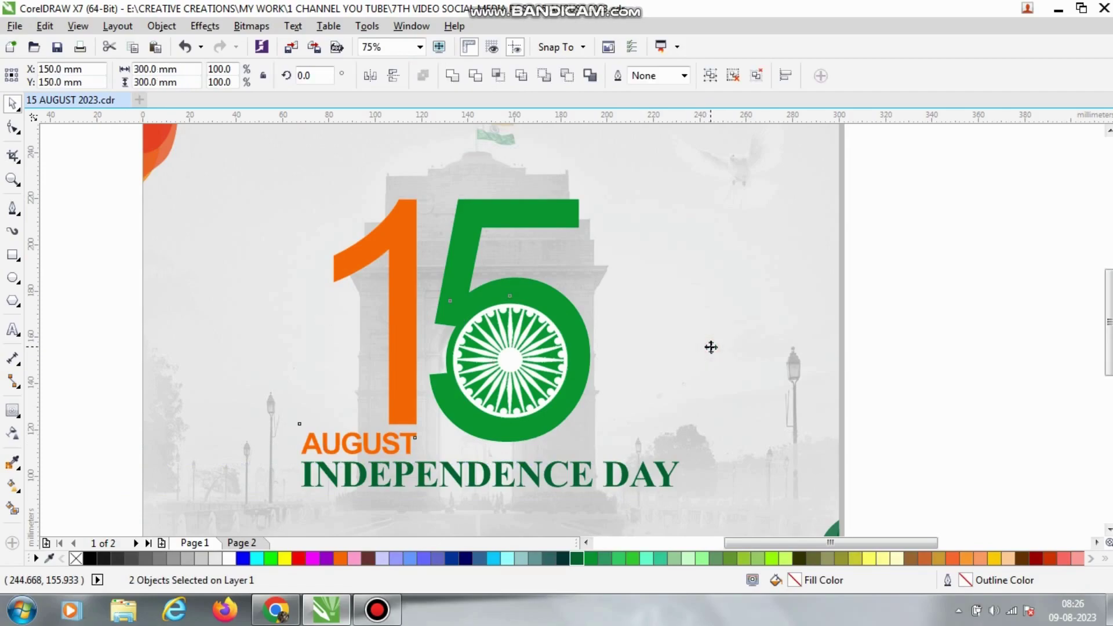
key(c)
click(922, 302)
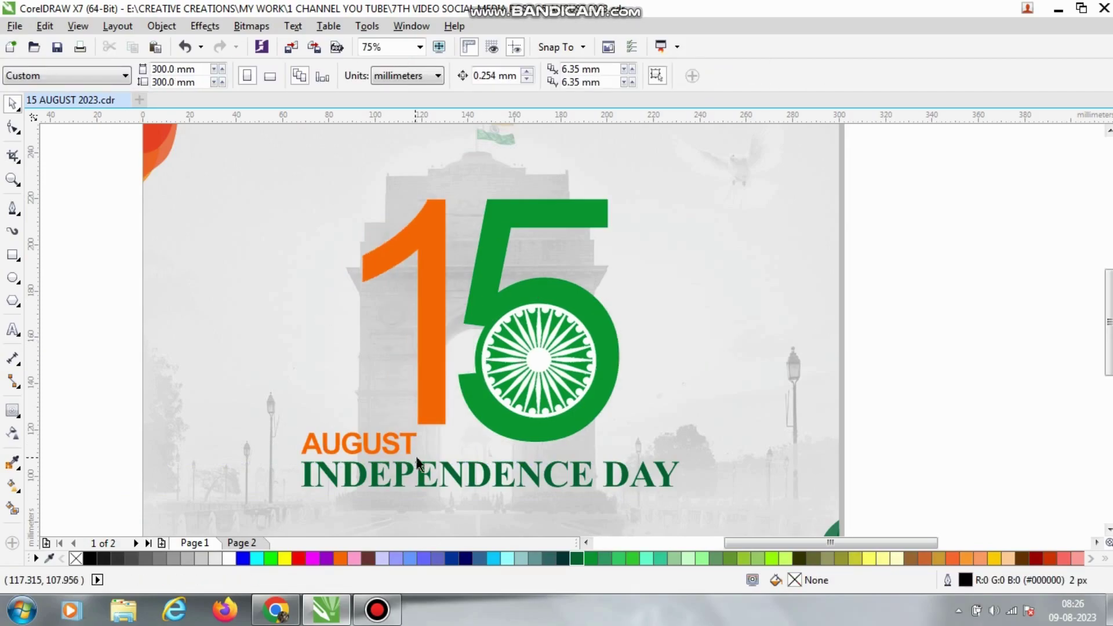
Step: Move the AUGUST and INDEPENDENCE DAY group up about 1 mm and centre it horizontally on the background again
scroll(452, 285, down, 2)
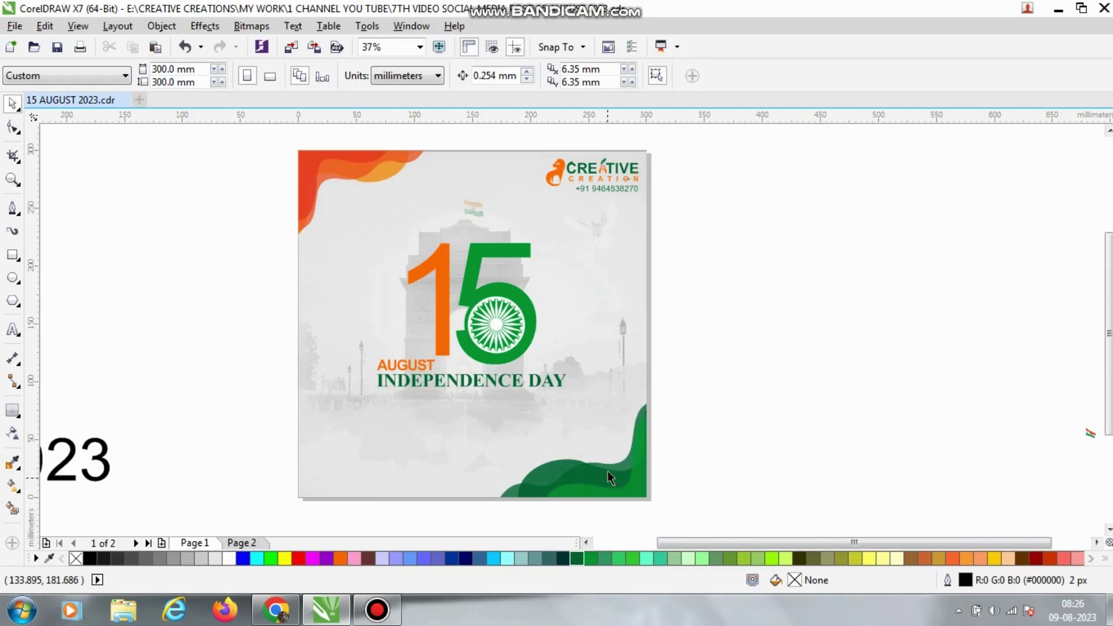
click(544, 383)
shift+click(606, 348)
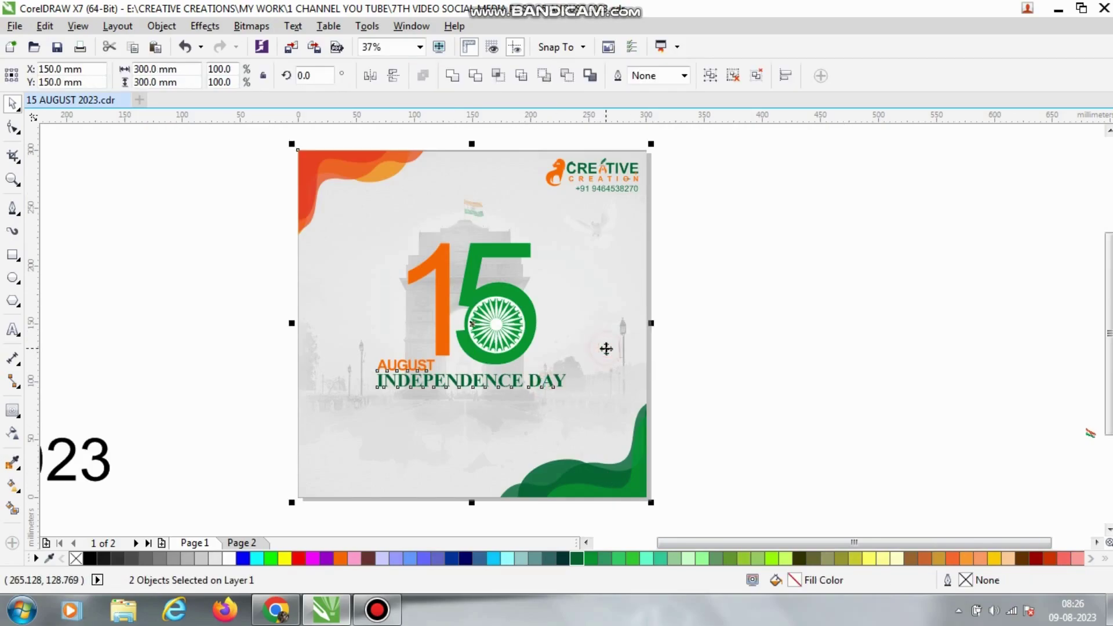
click(801, 370)
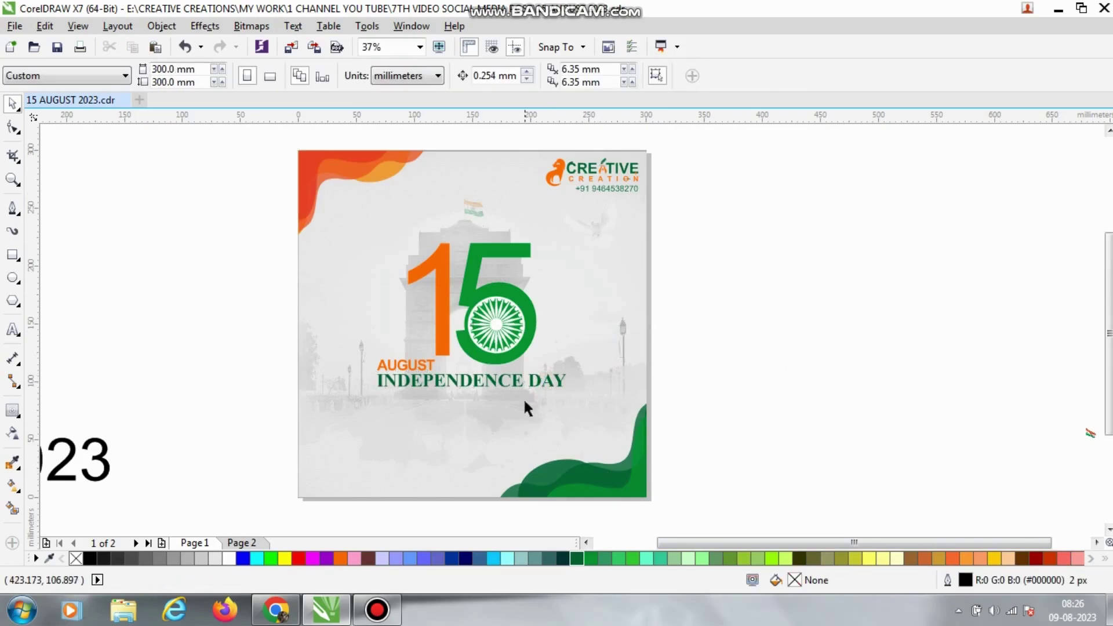
scroll(523, 398, up, 2)
scroll(377, 354, up, 2)
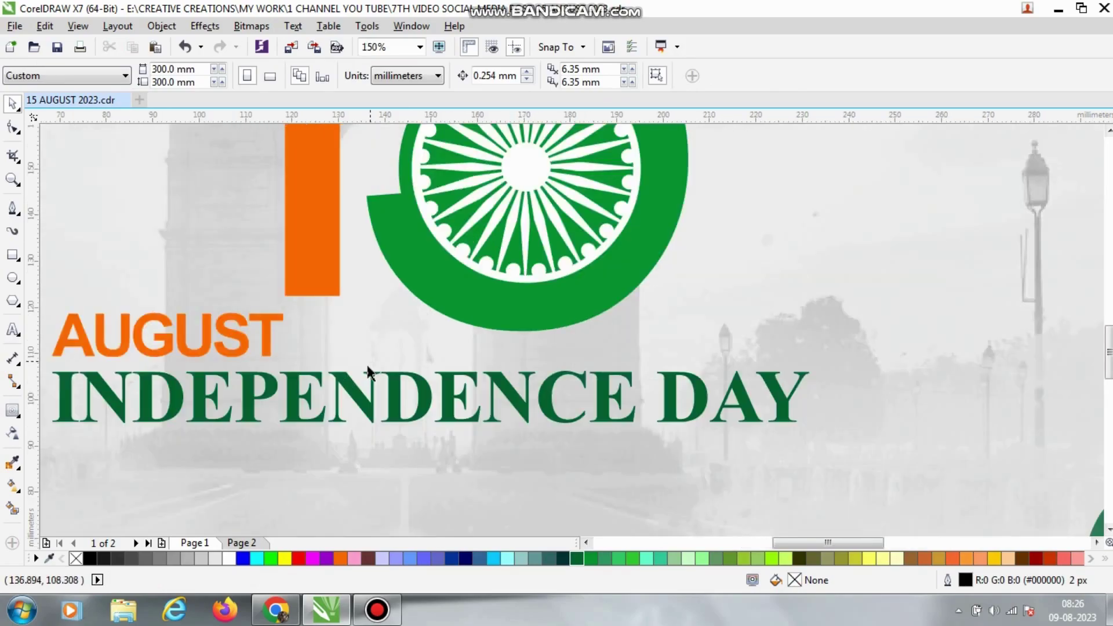
mouse_move(373, 406)
mouse_down()
mouse_move(376, 386)
mouse_move(378, 405)
mouse_up()
key(Up)
shift+click(343, 451)
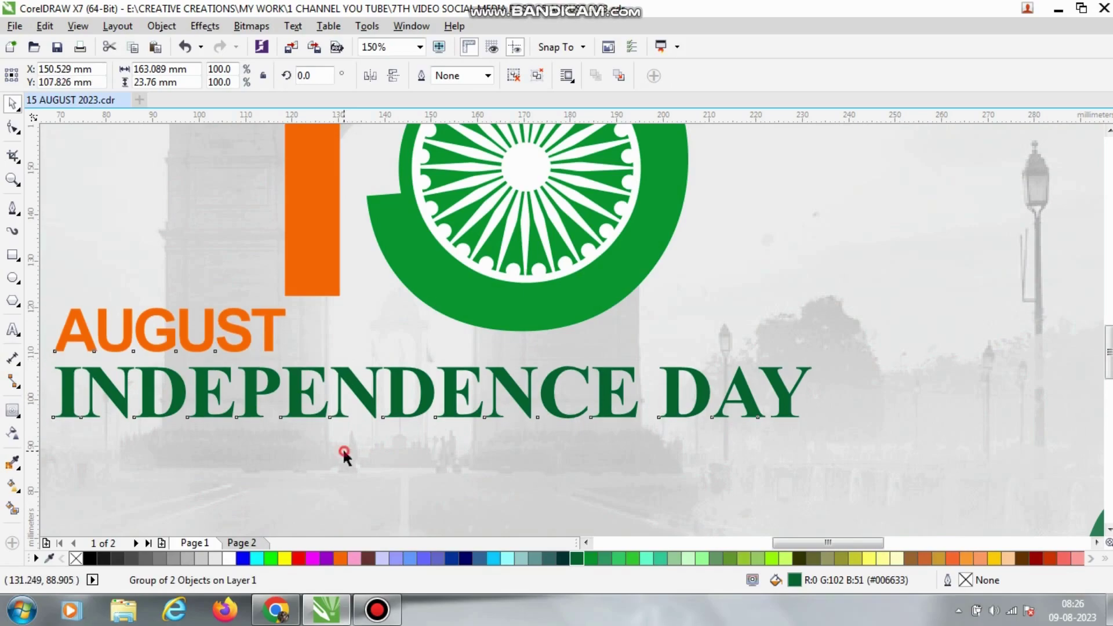
scroll(833, 361, down, 2)
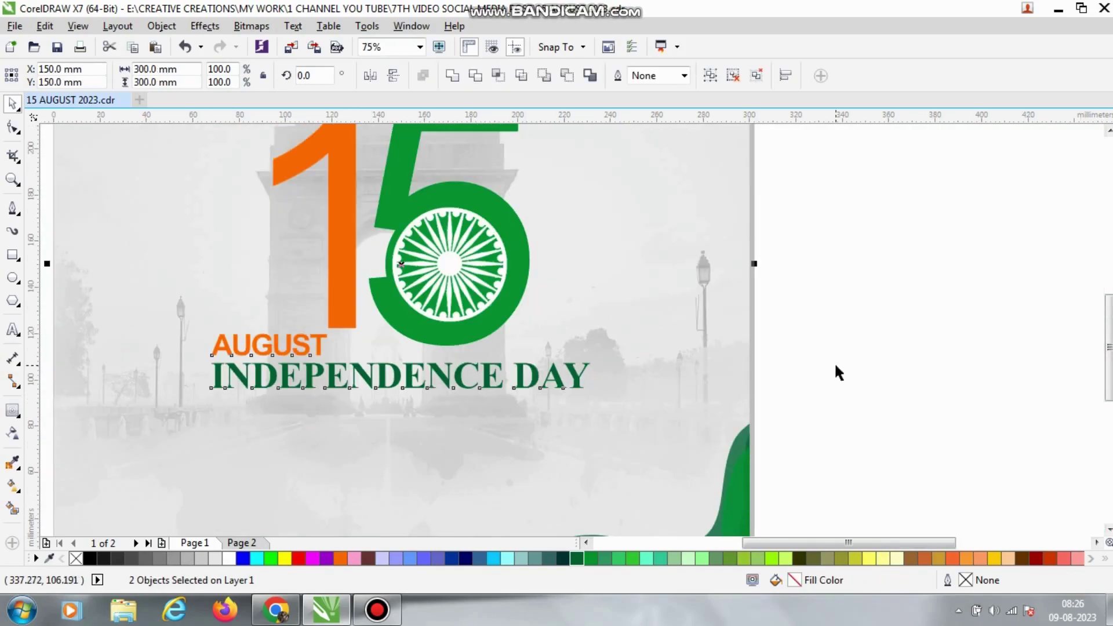
click(835, 366)
Step: Ungroup the two text lines below the 15 and set AUGUST in Gisha (Bold)
click(308, 344)
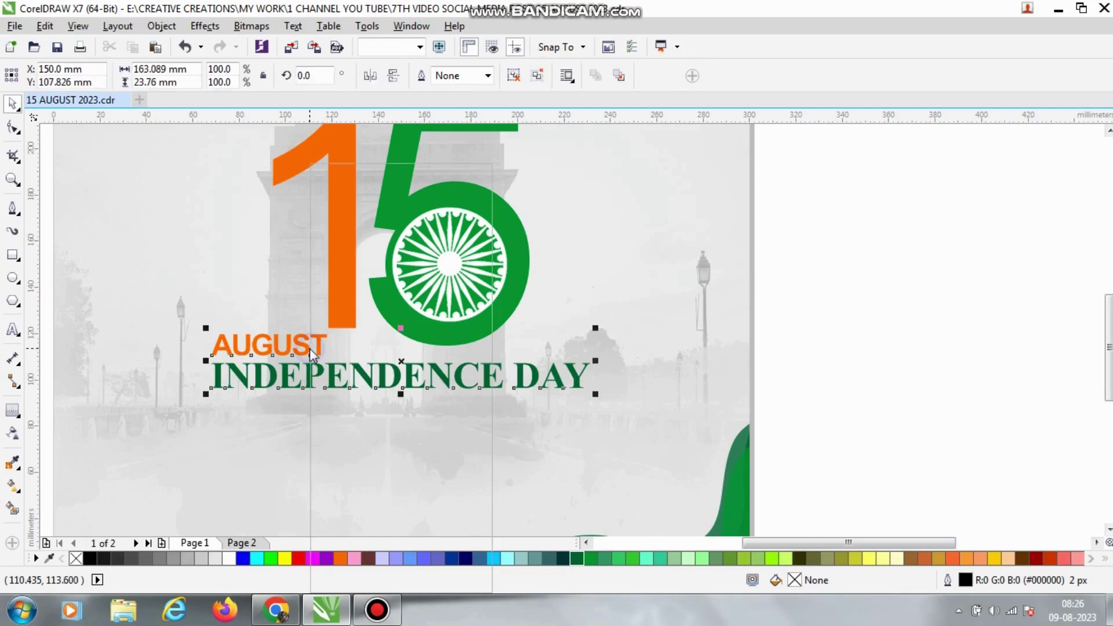
right_click(309, 349)
click(386, 258)
click(875, 333)
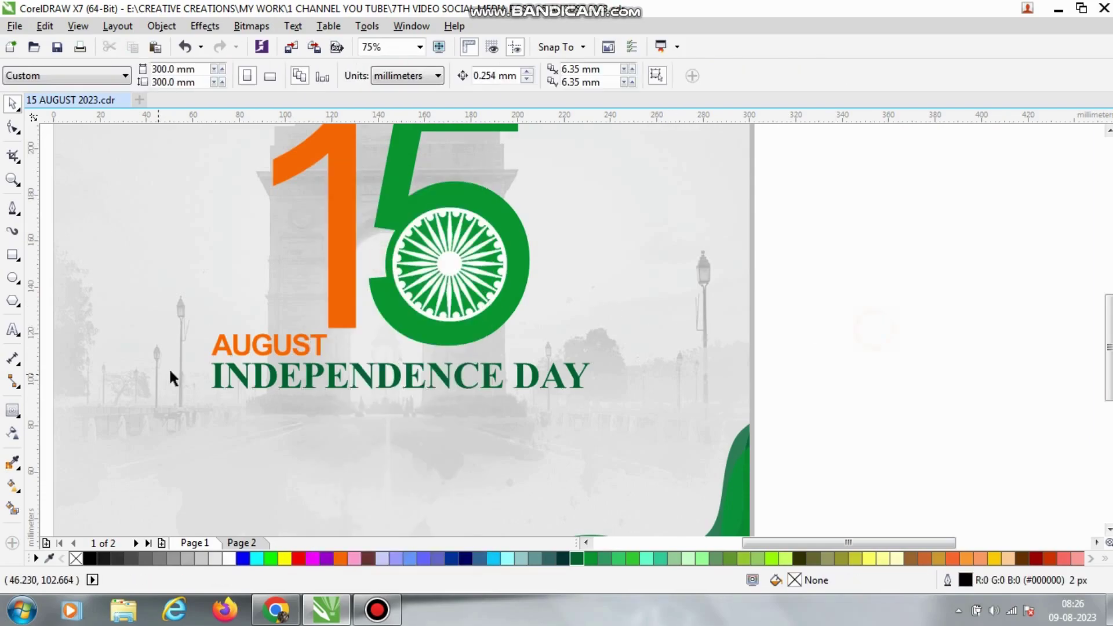
scroll(259, 341, up, 2)
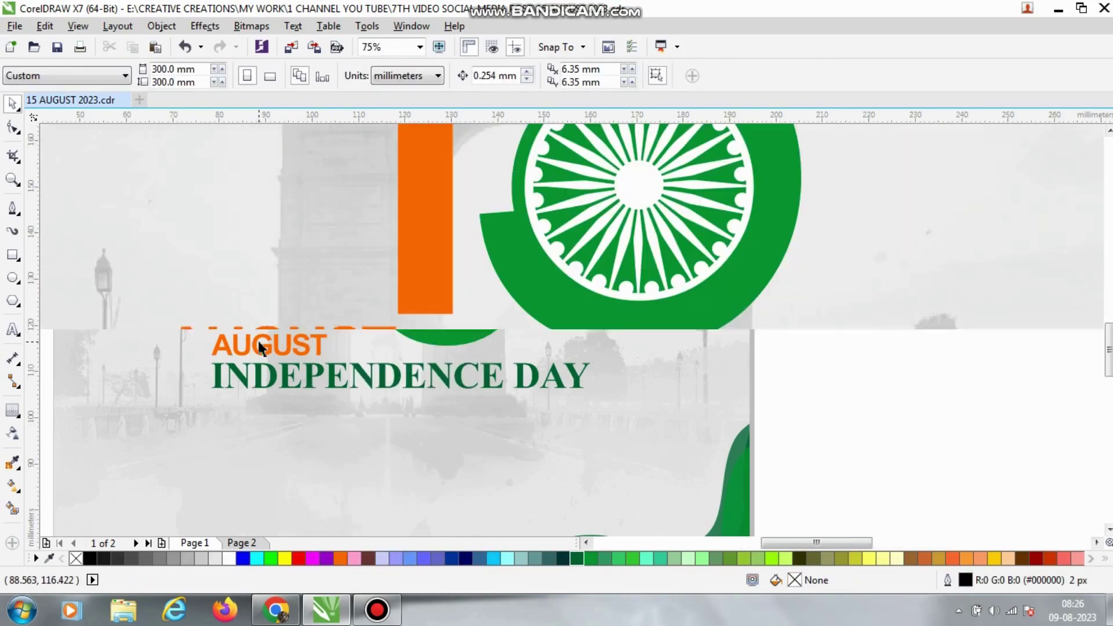
click(293, 342)
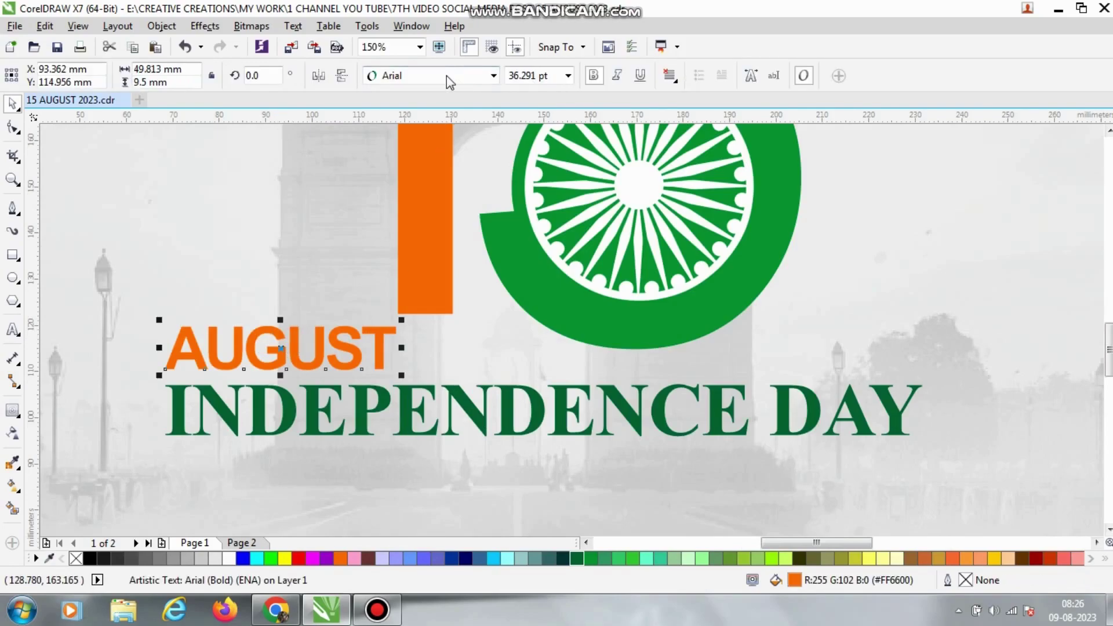
click(451, 76)
mouse_move(465, 137)
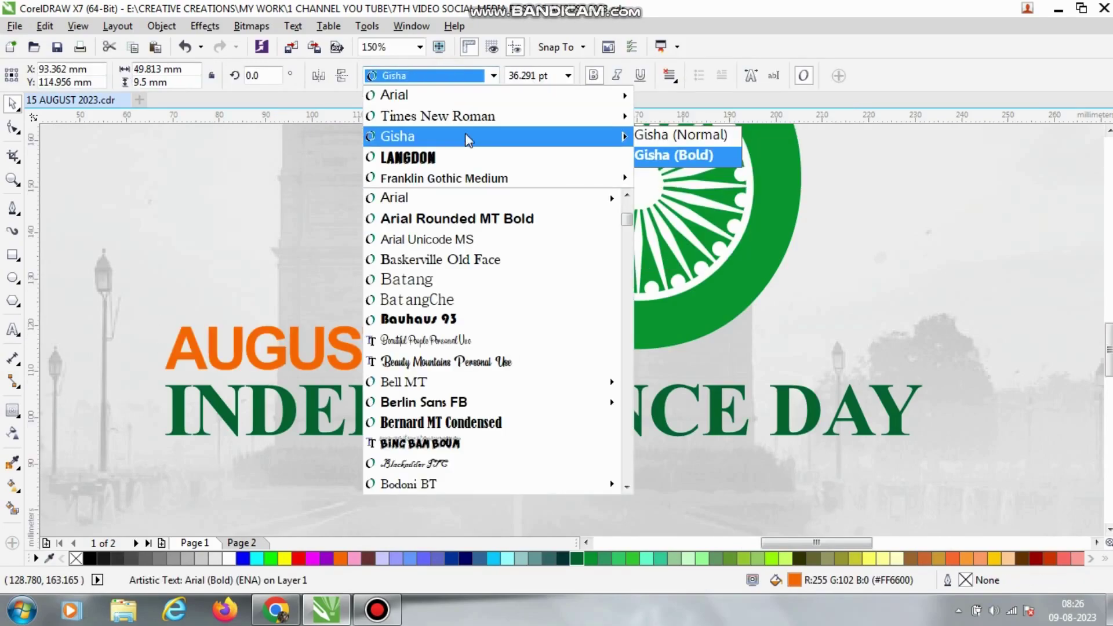
click(467, 138)
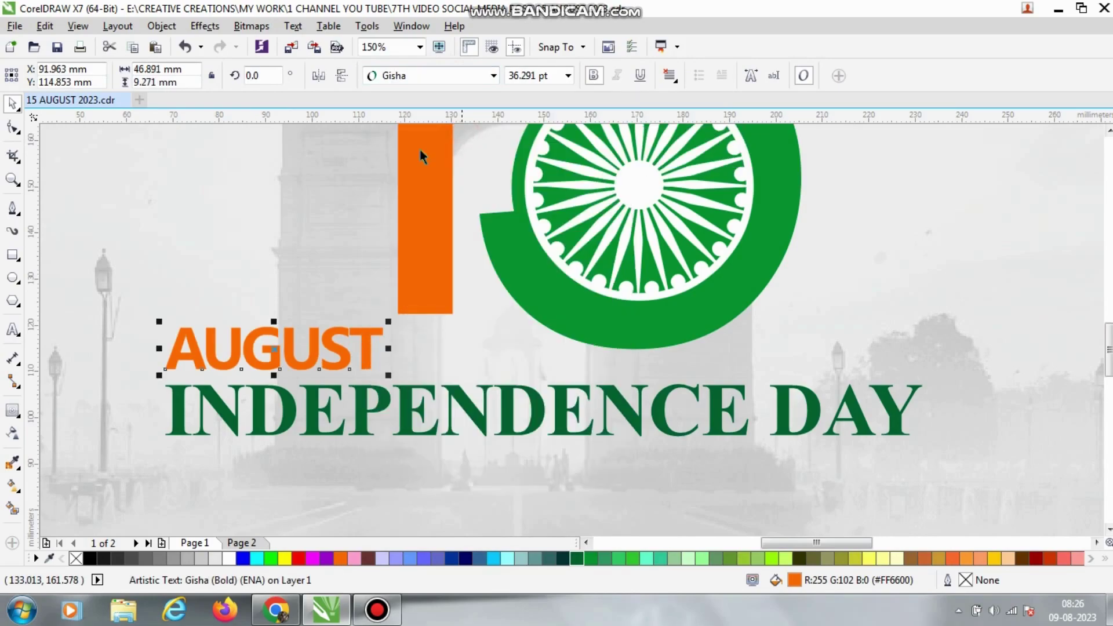
Step: Widen the letter spacing of AUGUST until the word is about 57 mm wide
key(F10)
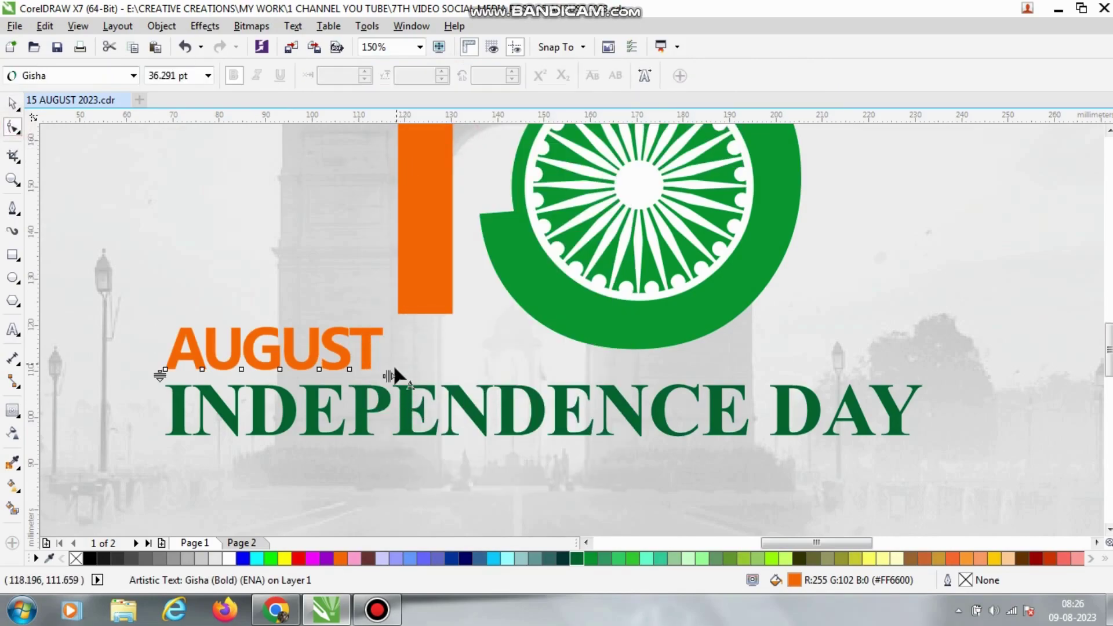
drag(389, 376, 423, 379)
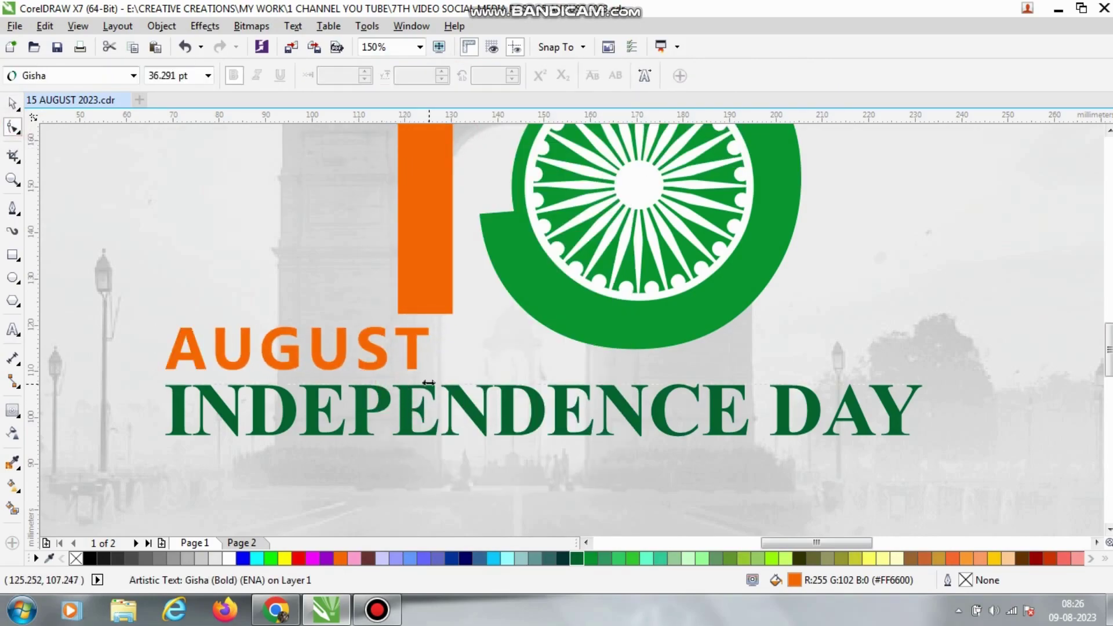
click(12, 105)
scroll(499, 355, down, 1)
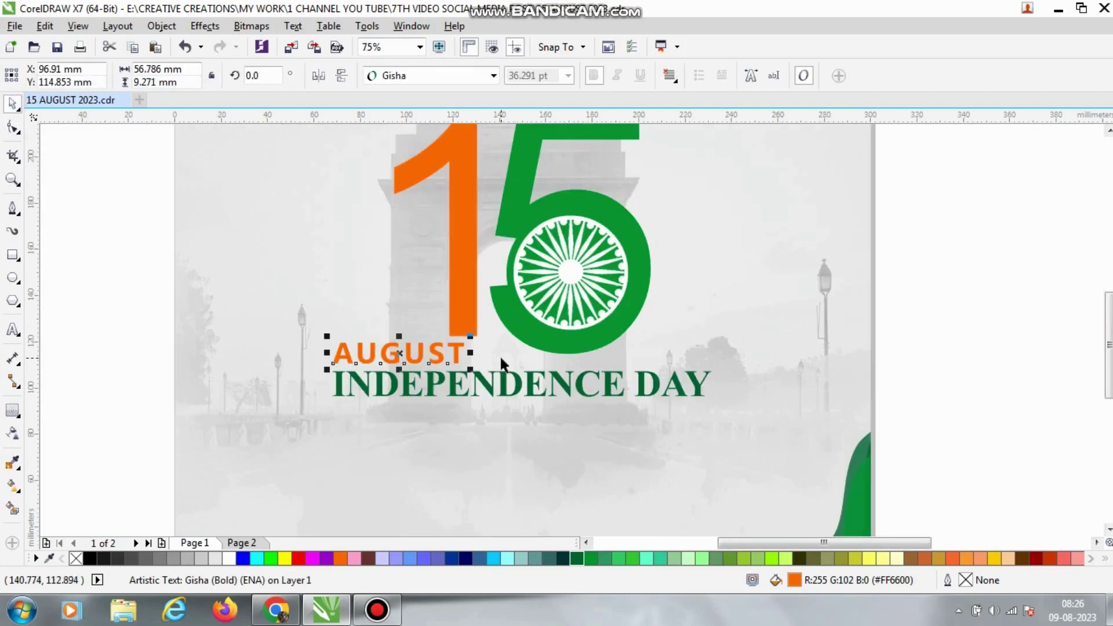
click(116, 377)
Step: Regroup AUGUST with INDEPENDENCE DAY and align the group to the horizontal centre of the background
scroll(116, 377, down, 1)
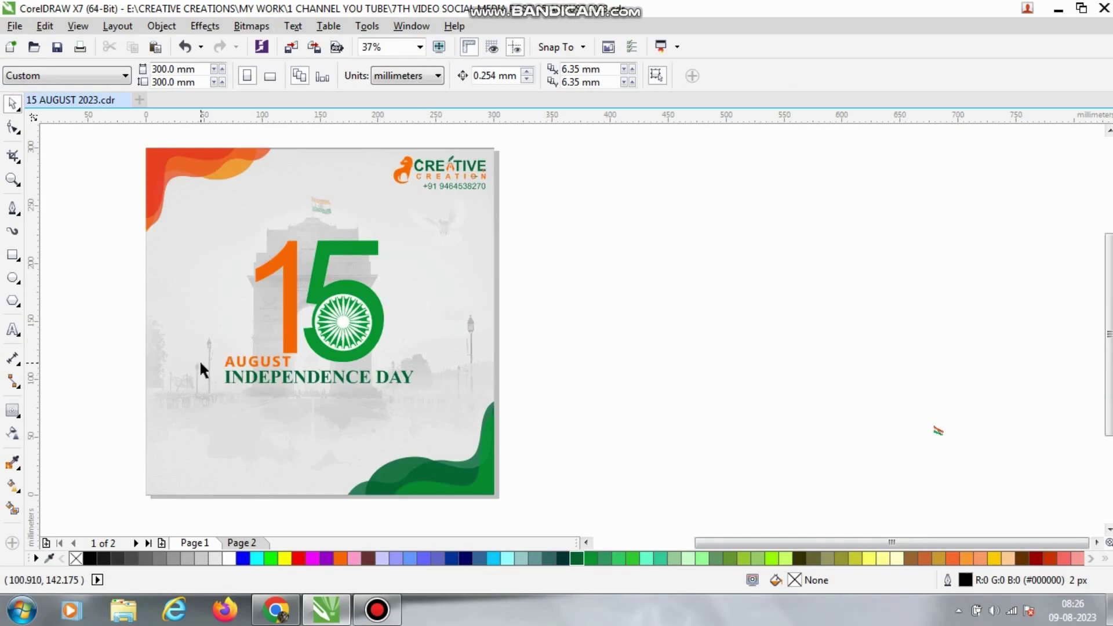
scroll(200, 365, up, 1)
drag(74, 329, 768, 446)
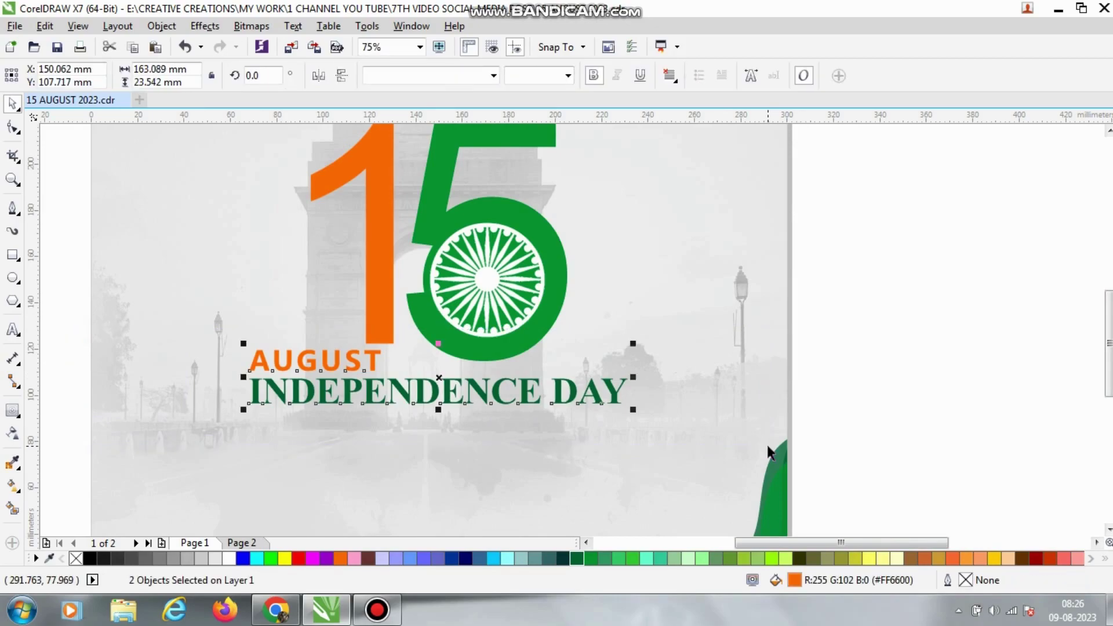
key(ctrl+g)
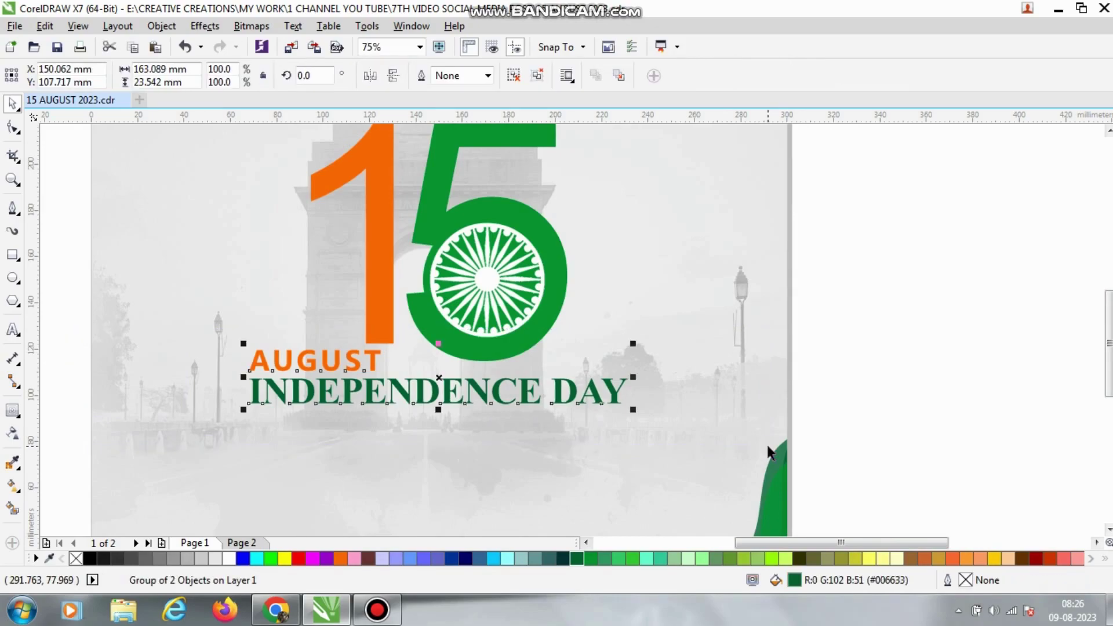
shift+click(703, 329)
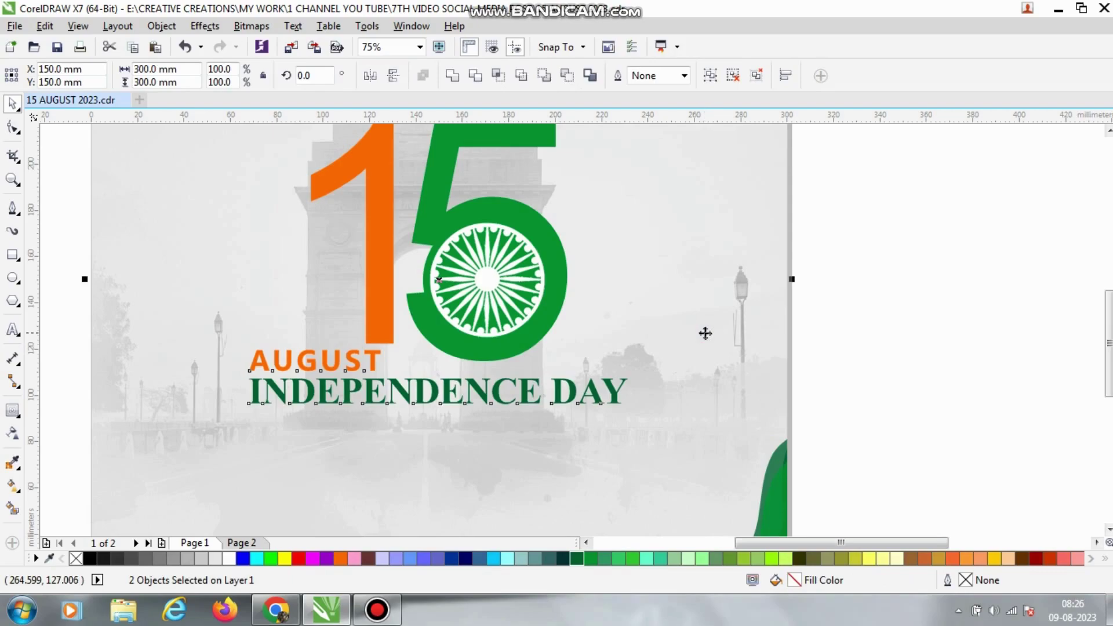
click(871, 375)
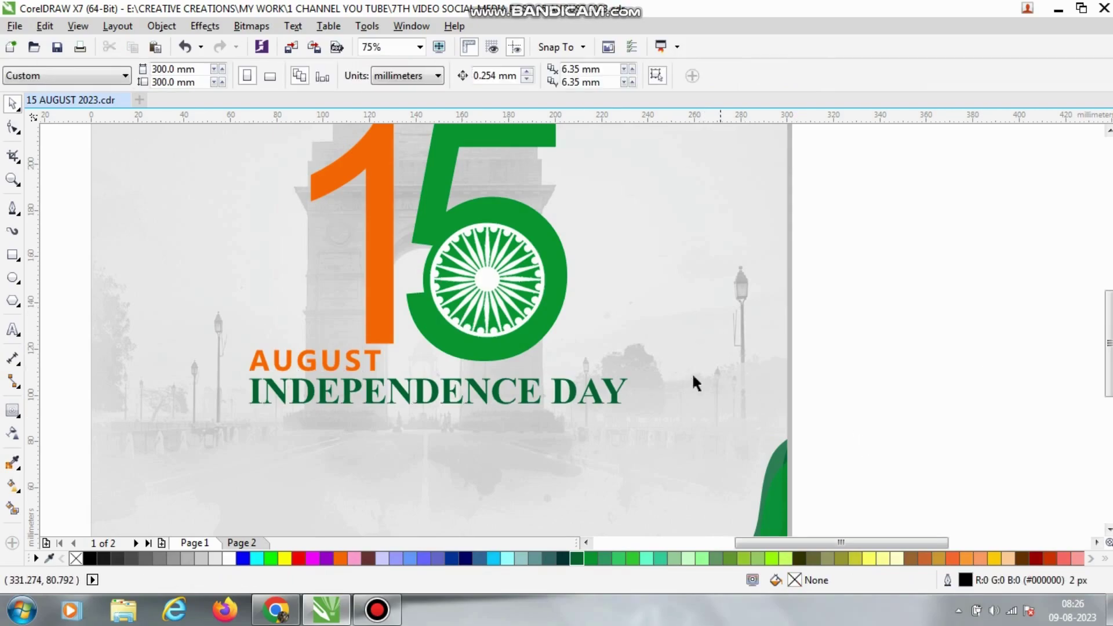
Step: Move the small Indian flag image from beside the page onto the upper end of the Y in DAY
scroll(527, 318, down, 1)
drag(1094, 409, 557, 325)
scroll(585, 342, up, 3)
scroll(583, 339, up, 2)
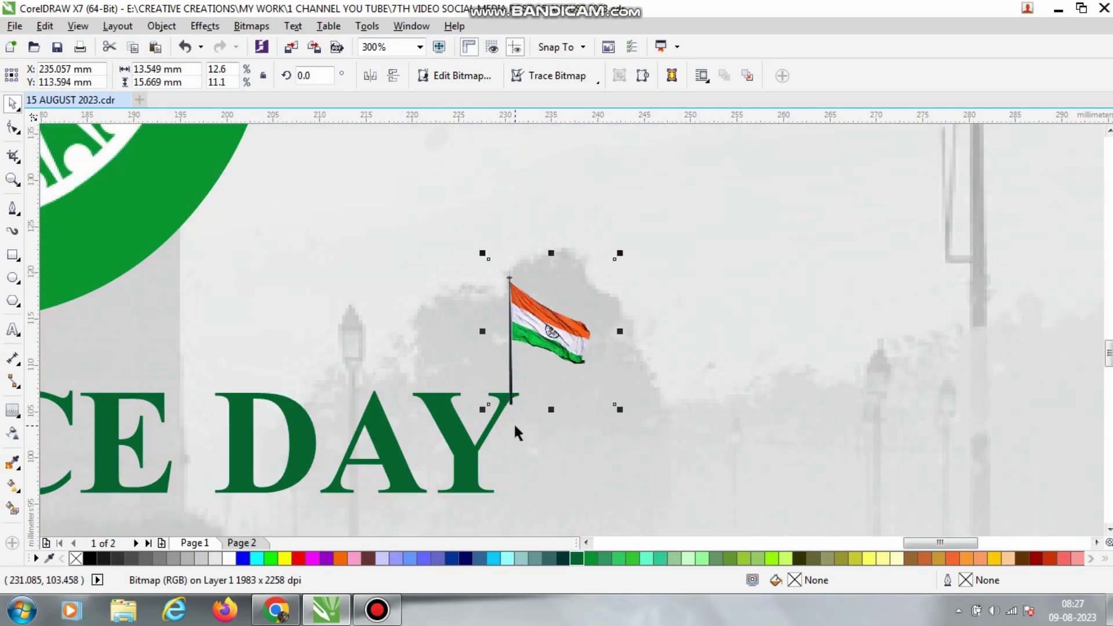
Step: Seat the foot of the flagpole on the right serif of the Y in DAY and bring the text group in front of it
scroll(514, 427, up, 2)
drag(503, 336, 464, 308)
scroll(463, 308, down, 1)
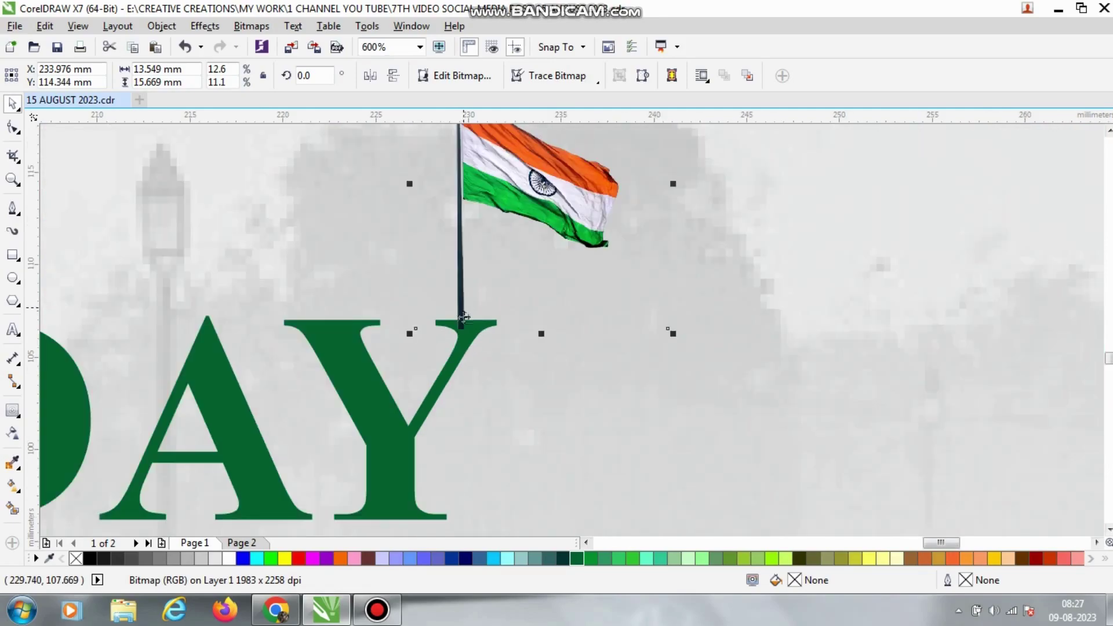
click(409, 443)
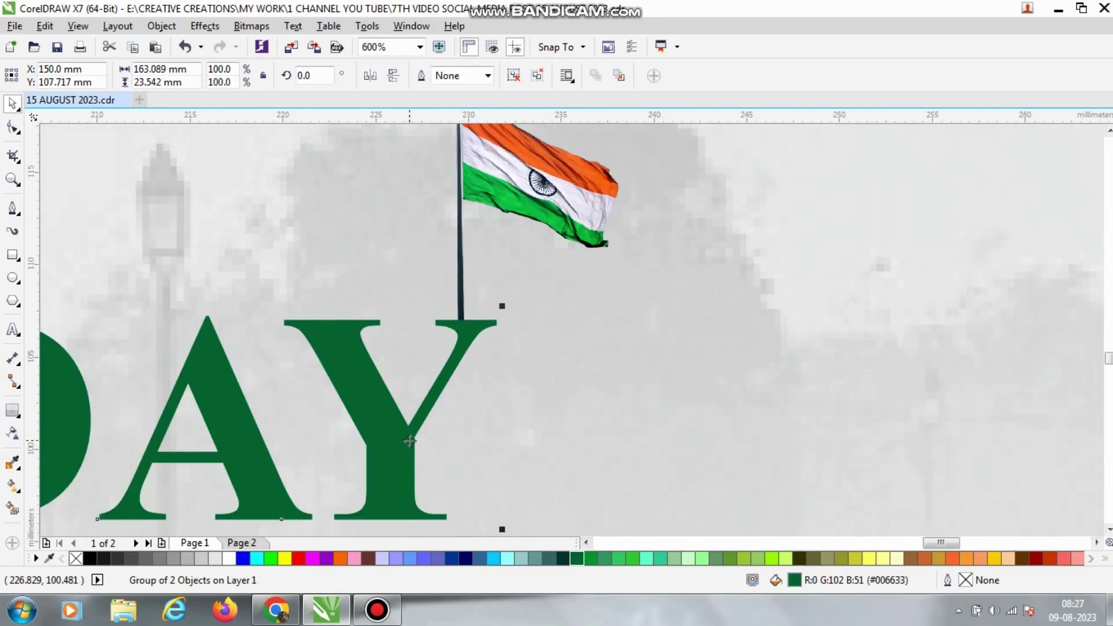
scroll(488, 315, down, 3)
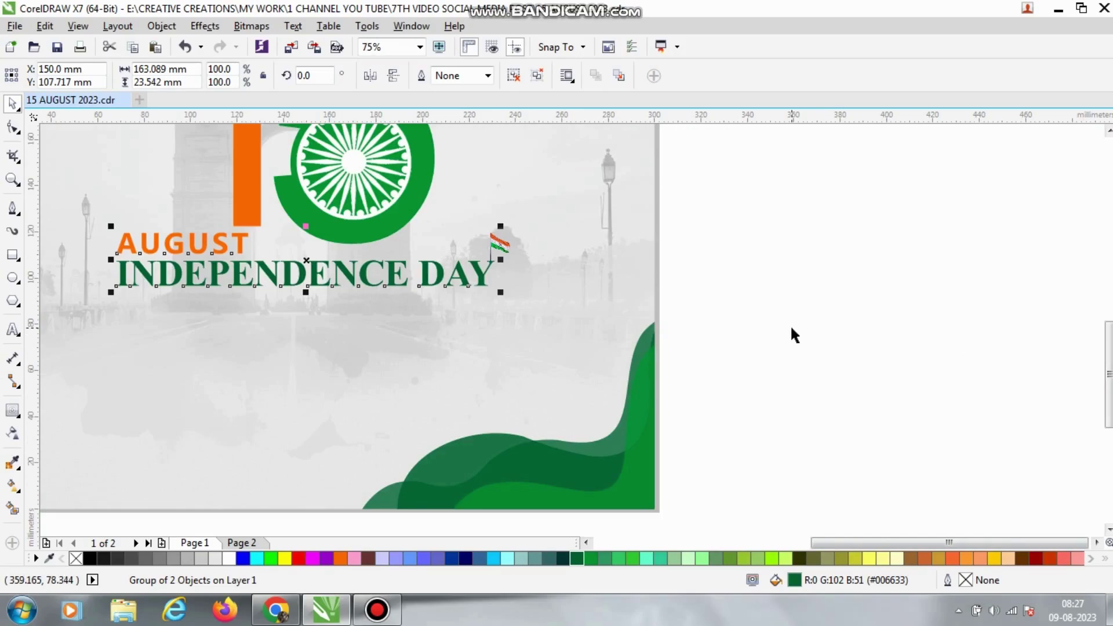
click(792, 333)
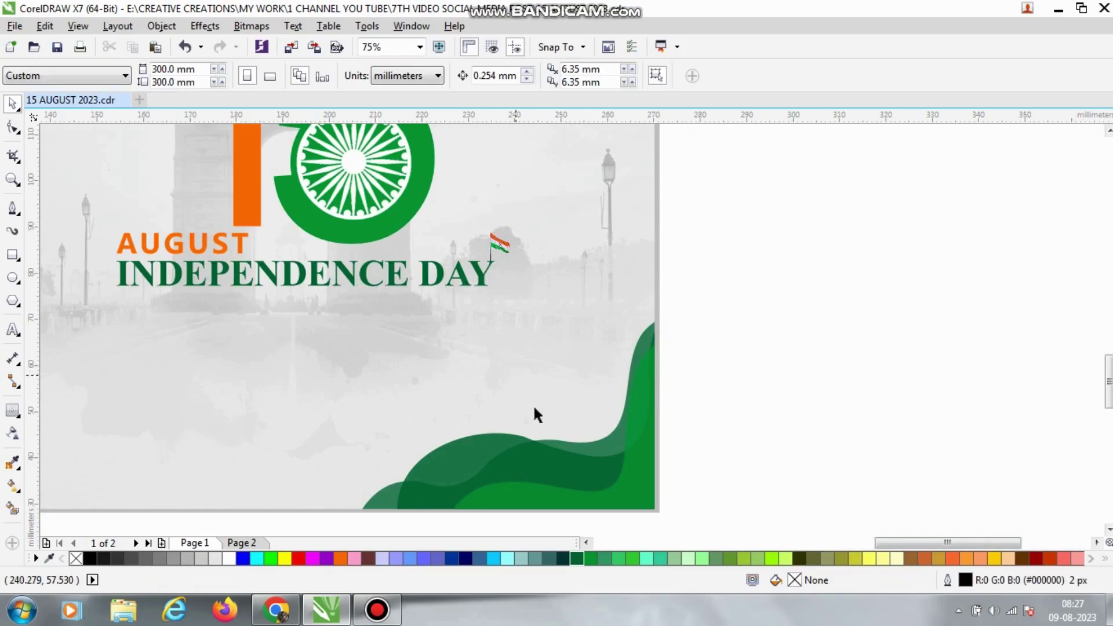
Step: Fill the background rectangle behind the faded India Gate image with white
scroll(472, 479, up, 1)
scroll(475, 481, down, 1)
scroll(475, 481, down, 1)
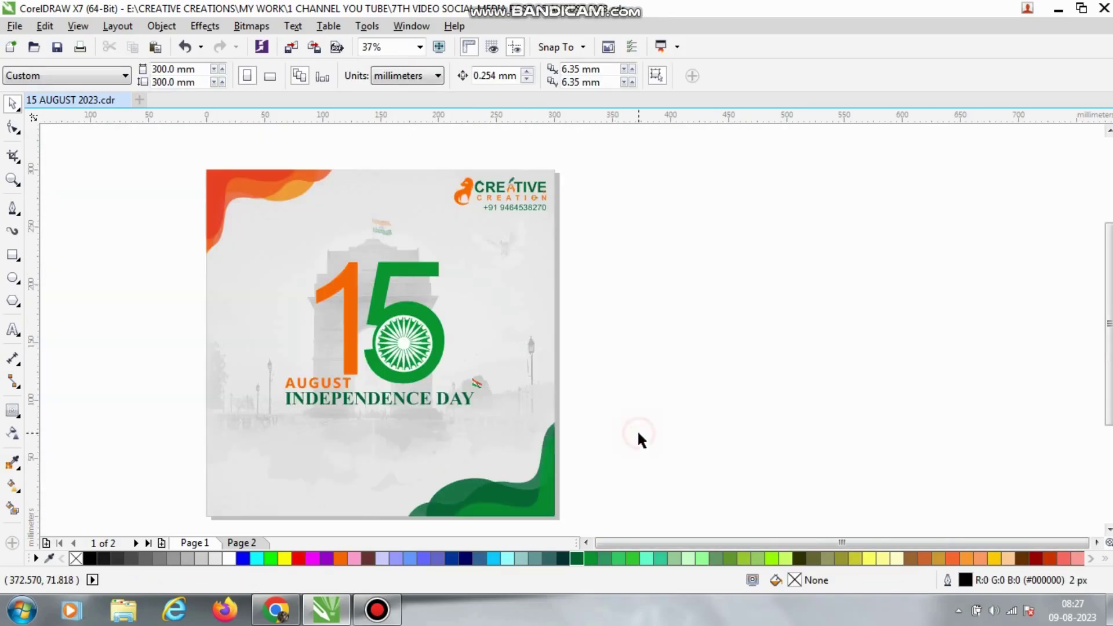
click(416, 430)
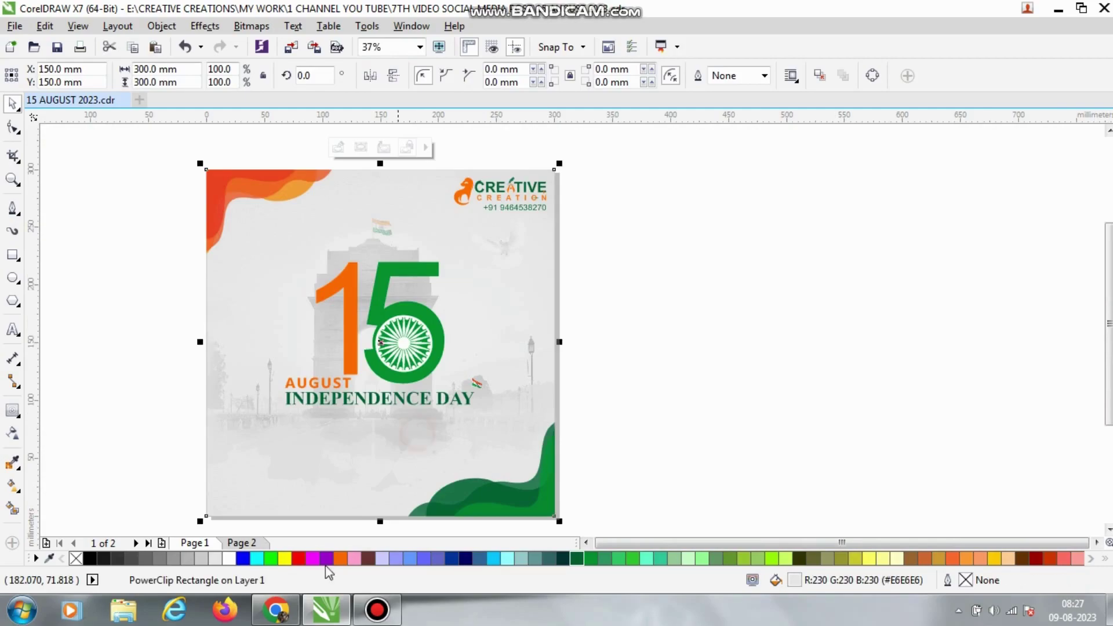
click(228, 559)
click(768, 376)
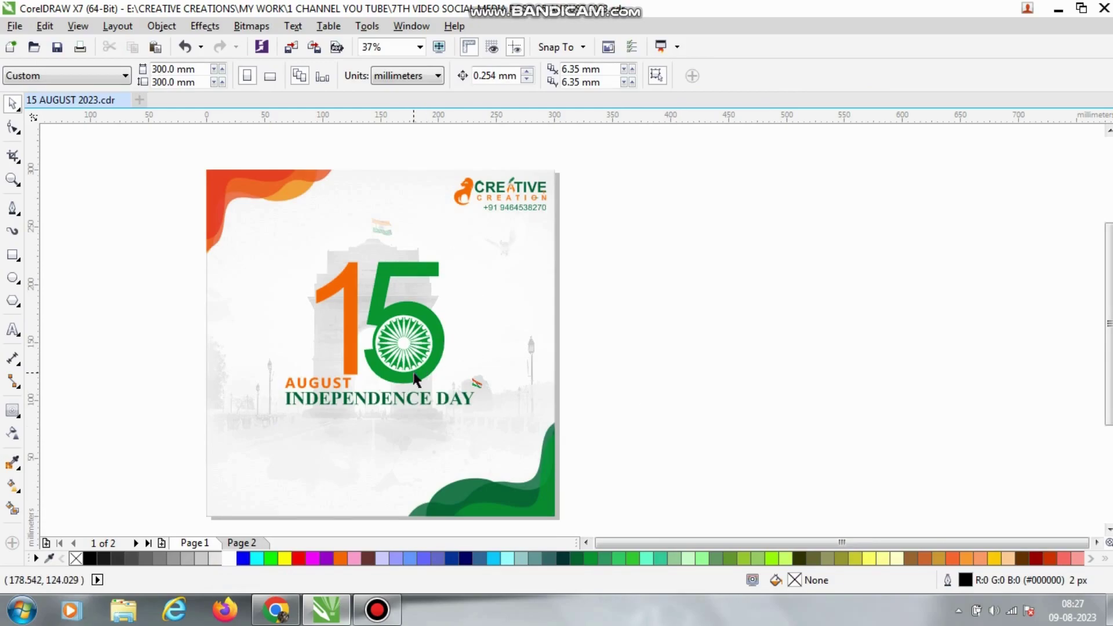
Step: Select the 15, the text lines and the flag together and nudge them slightly upward
scroll(381, 430, up, 1)
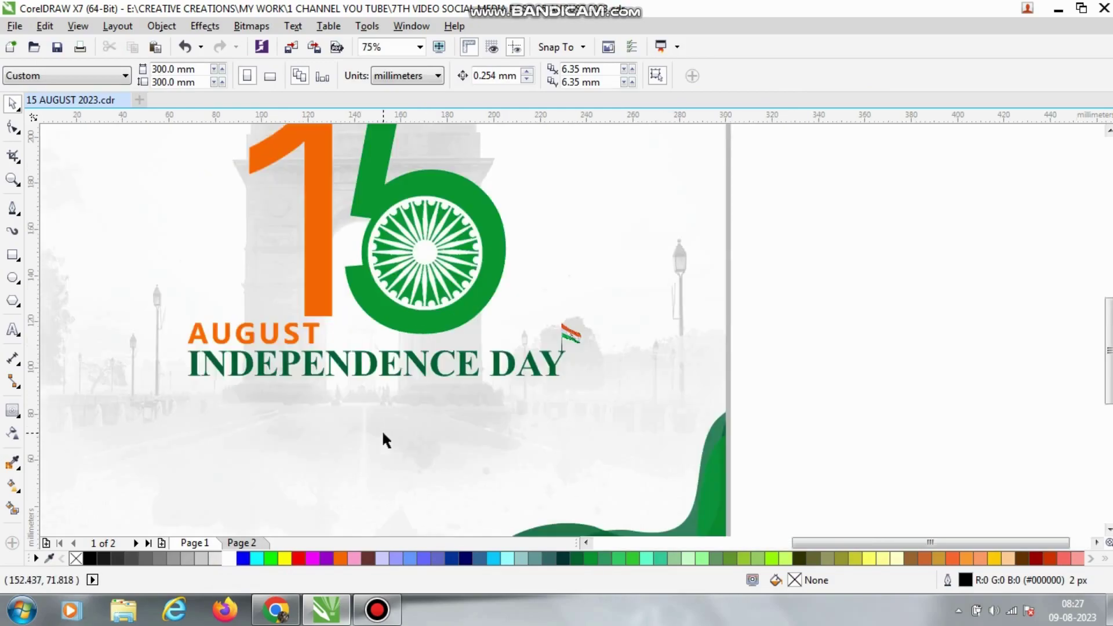
scroll(556, 369, down, 1)
scroll(555, 369, up, 1)
scroll(462, 376, down, 1)
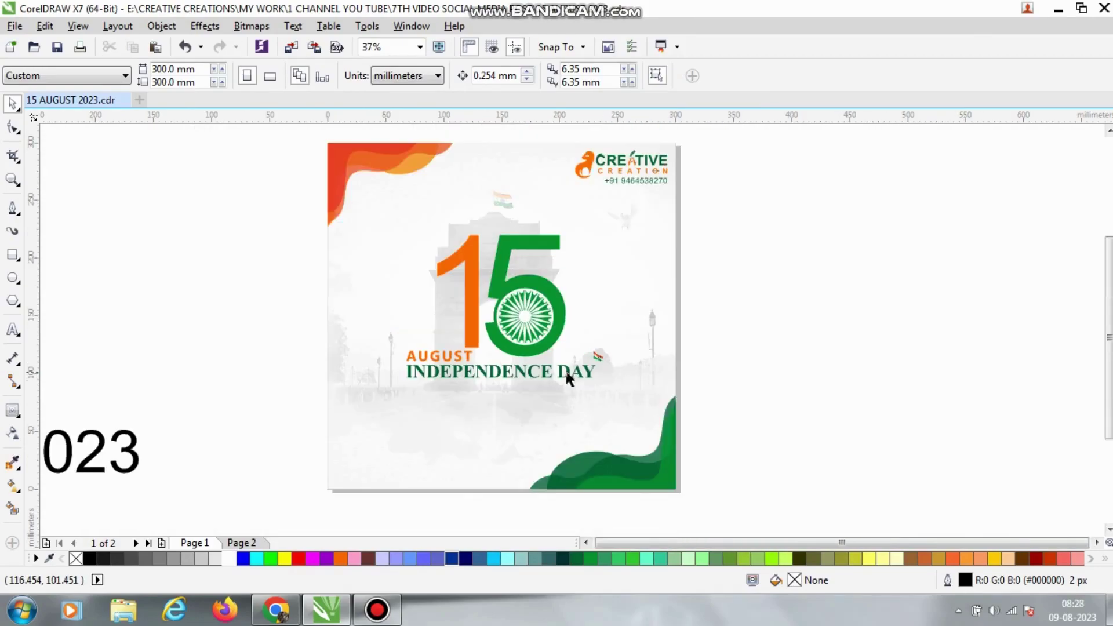
drag(811, 406, 354, 214)
key(Up)
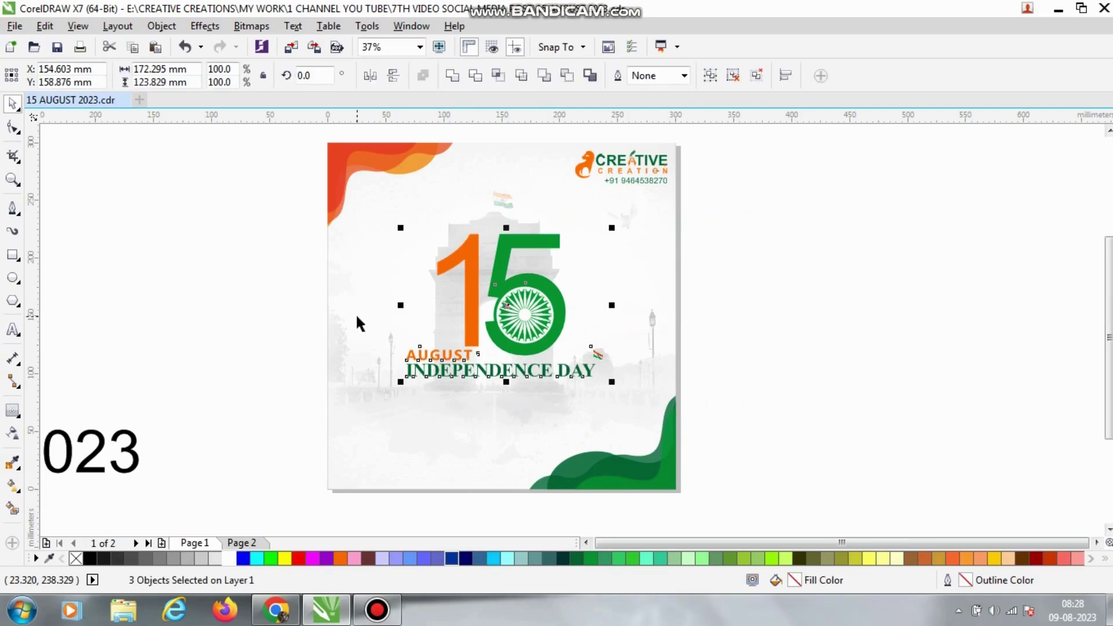
Step: Open the background's PowerClip contents and enlarge the orange corner wave group proportionally to about 197 × 113 mm
double_click(380, 422)
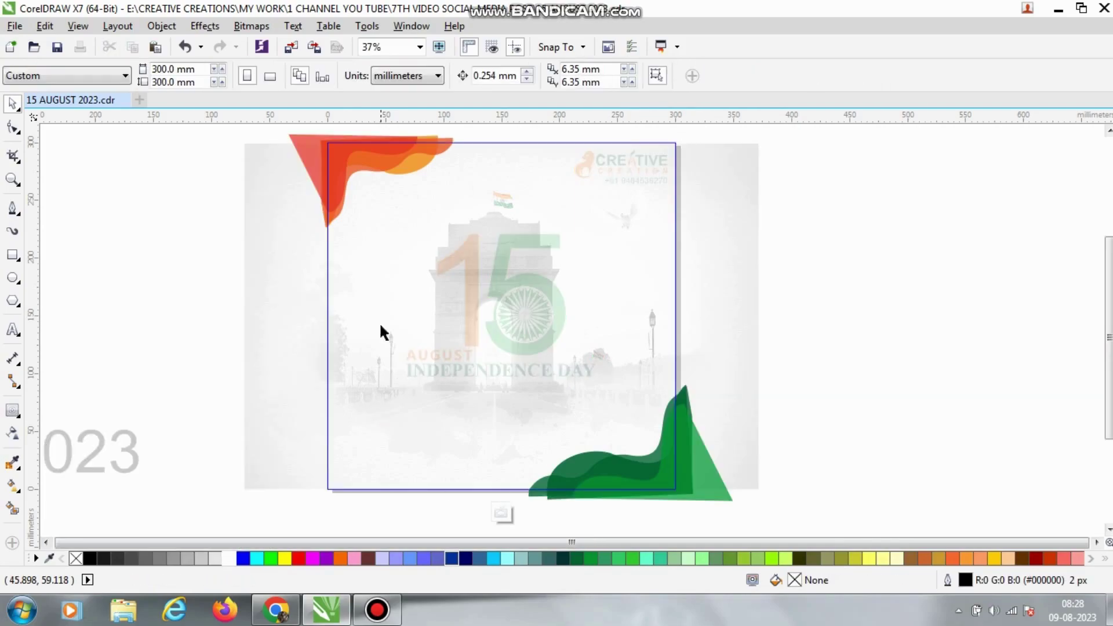
scroll(390, 392, down, 2)
scroll(402, 274, up, 2)
drag(152, 191, 542, 413)
scroll(468, 363, up, 1)
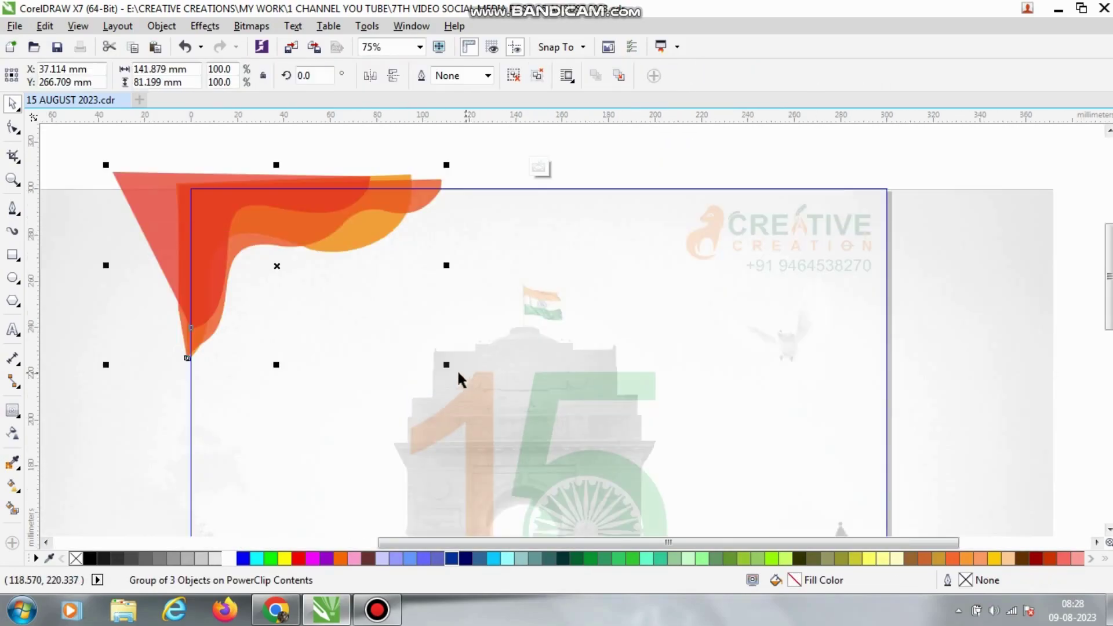
drag(447, 365, 510, 453)
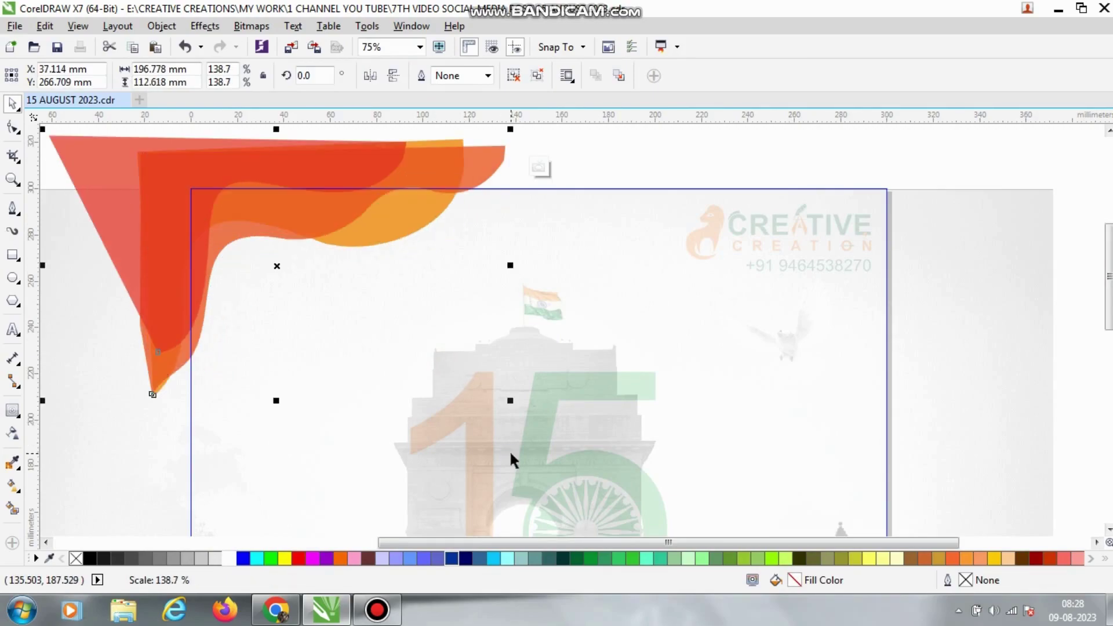
Step: Reposition the enlarged orange waves over the page's upper-left corner, centred at about X 51 mm, Y 253 mm
scroll(507, 235, down, 1)
drag(186, 152, 568, 395)
scroll(365, 246, up, 1)
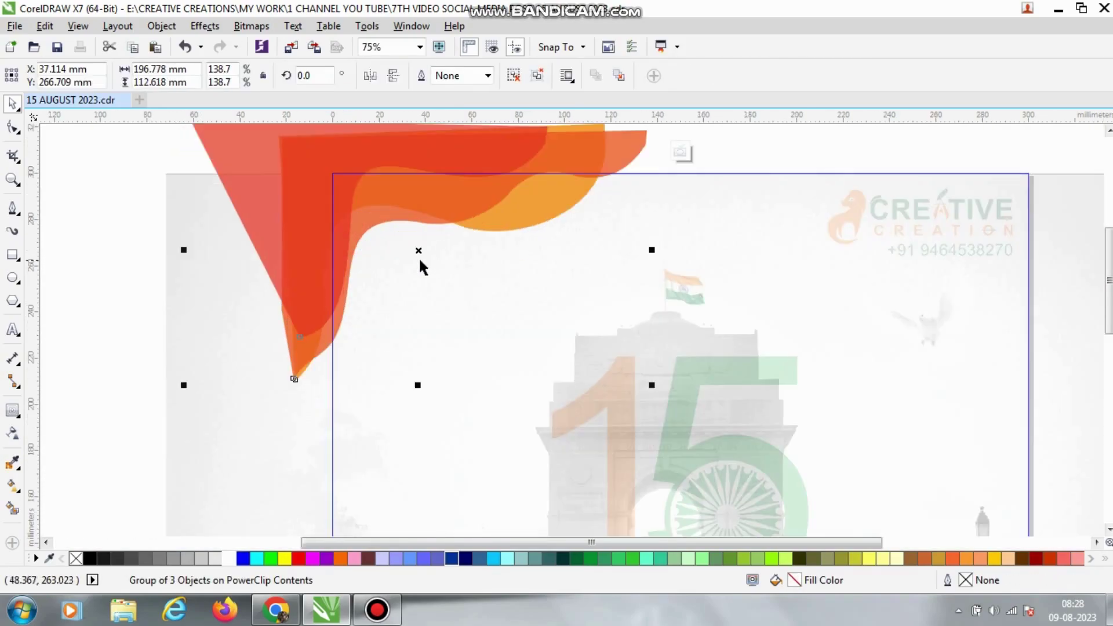
drag(418, 250, 455, 277)
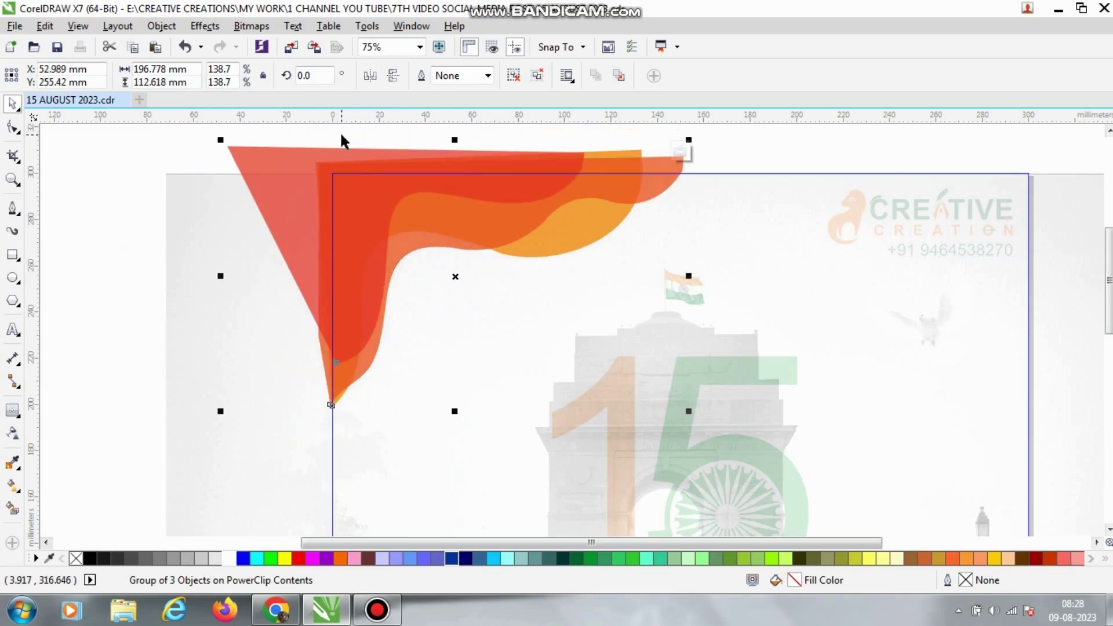
key(Left)
key(Left)
key(Left)
key(Left)
key(Down)
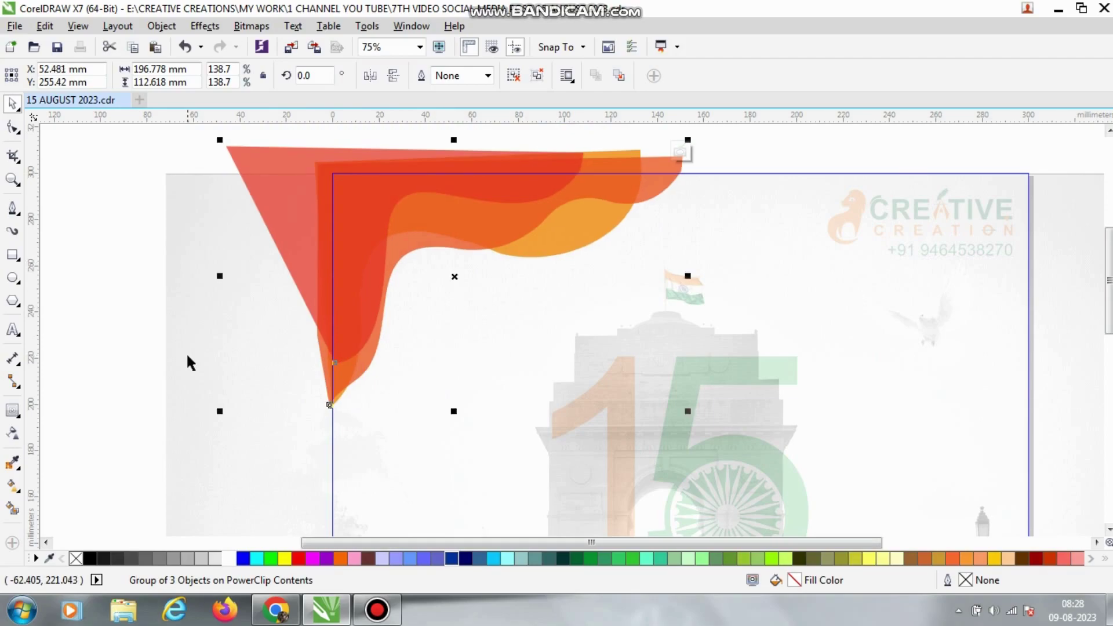
key(Down)
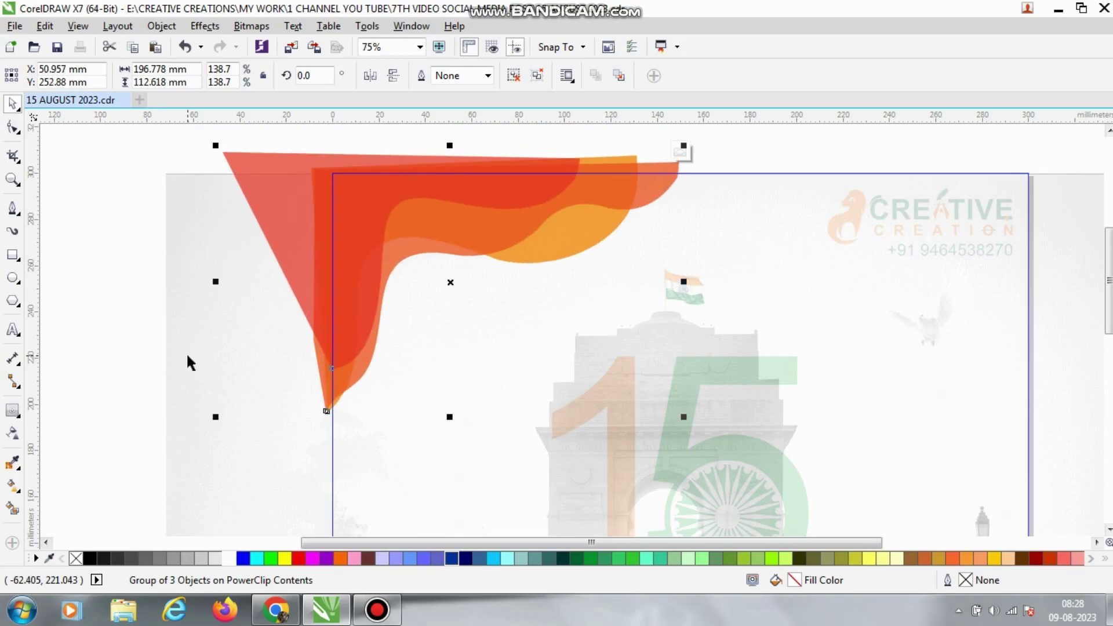
Step: Enlarge the green corner wave group proportionally to about 194 × 111 mm and finish editing the PowerClip contents
scroll(557, 320, down, 1)
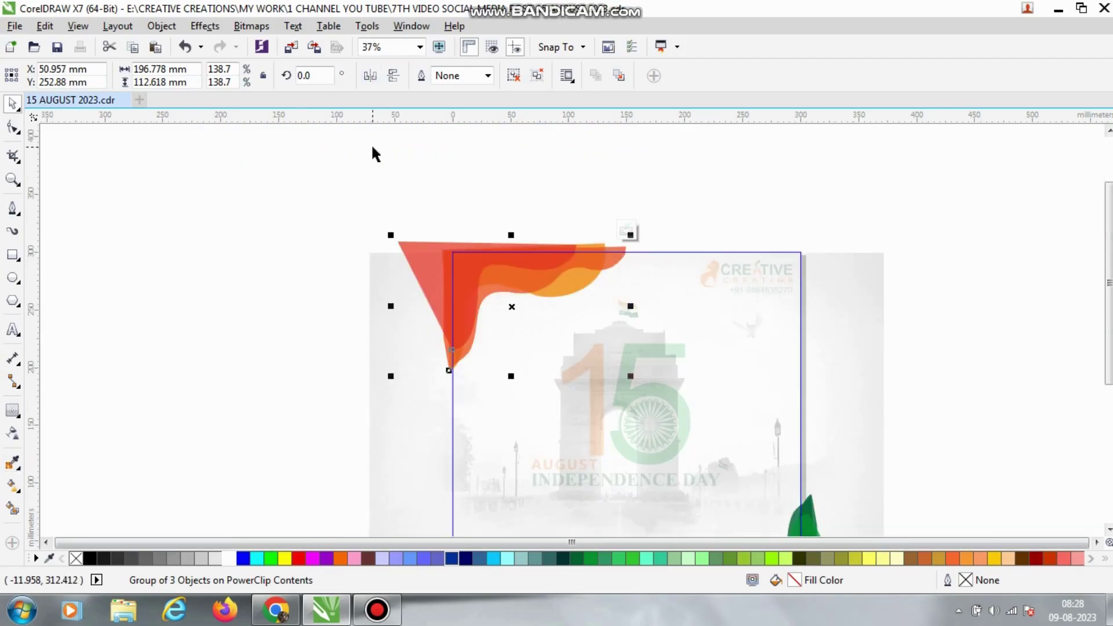
scroll(371, 144, down, 1)
click(633, 405)
scroll(621, 356, up, 1)
drag(732, 467, 376, 272)
scroll(413, 308, up, 2)
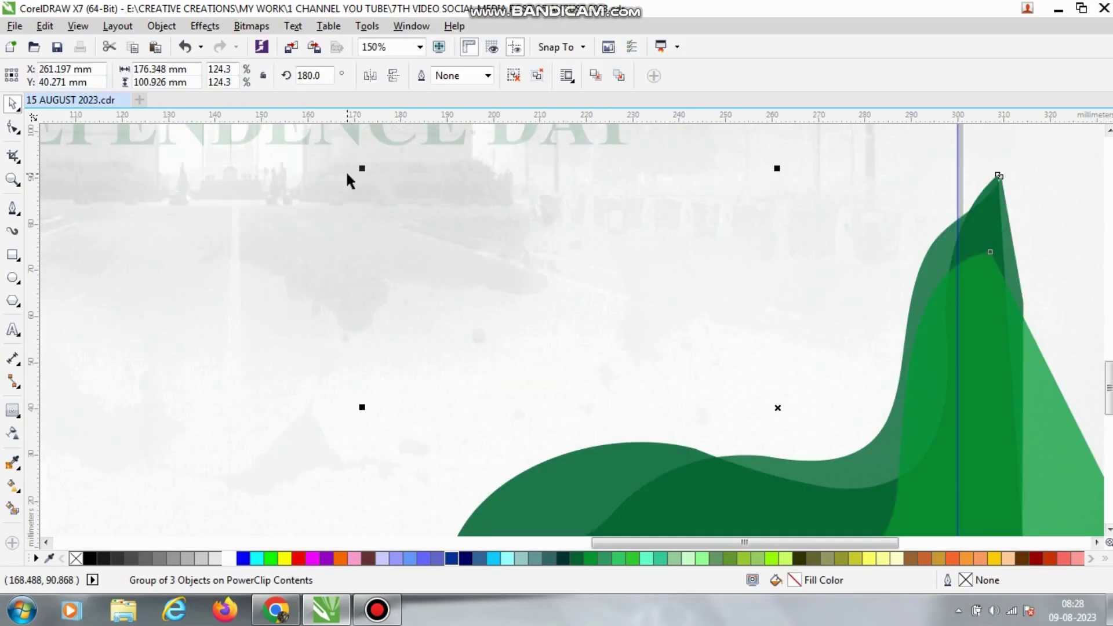
drag(364, 169, 280, 141)
scroll(408, 176, down, 1)
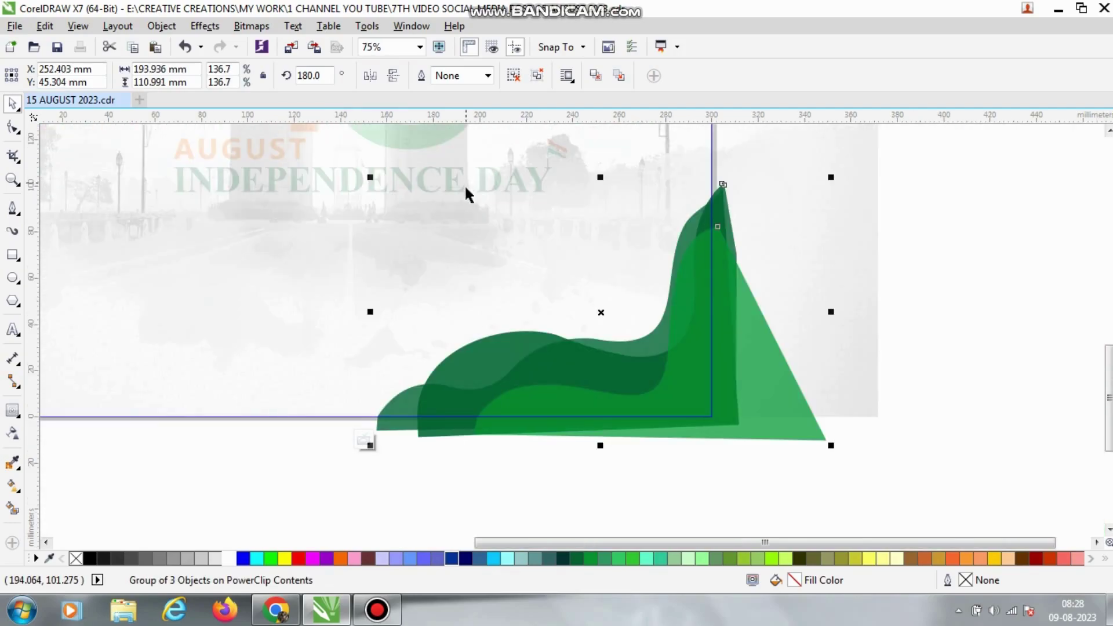
ctrl+click(476, 502)
click(529, 441)
scroll(530, 441, down, 1)
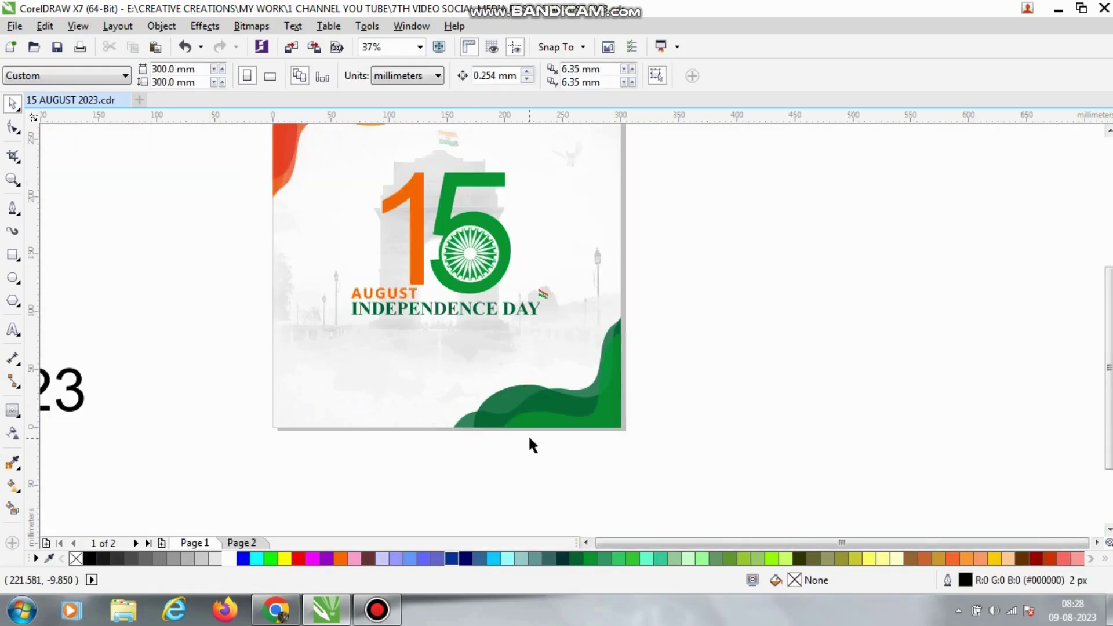
Step: Reopen the PowerClip contents and recolour the green wave extending furthest left to dark teal (#003333)
click(536, 411)
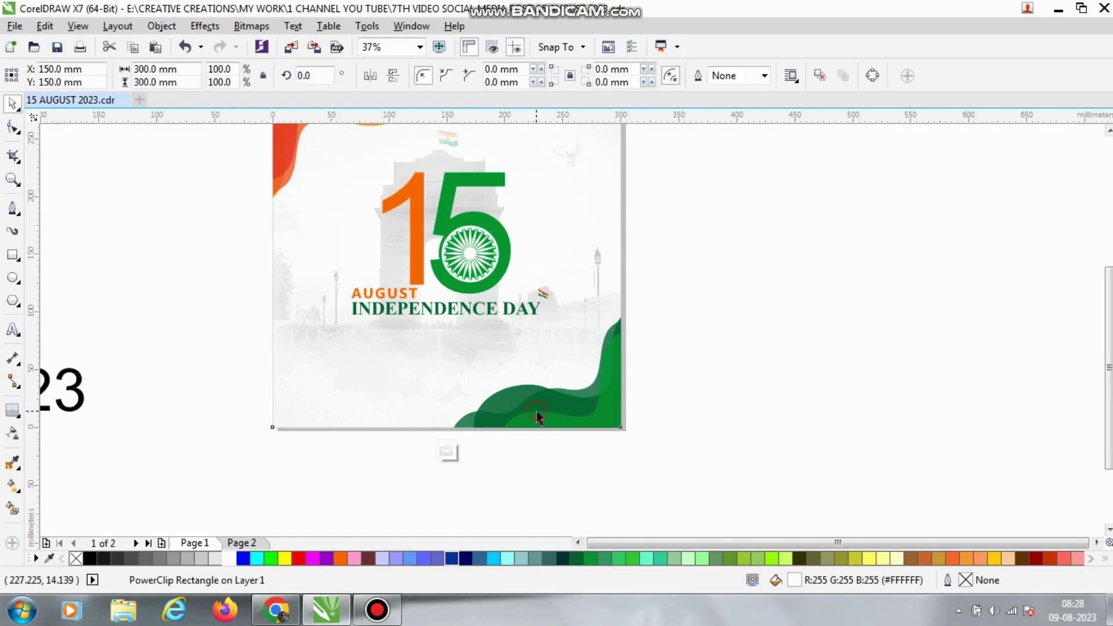
ctrl+click(537, 412)
scroll(514, 455, up, 1)
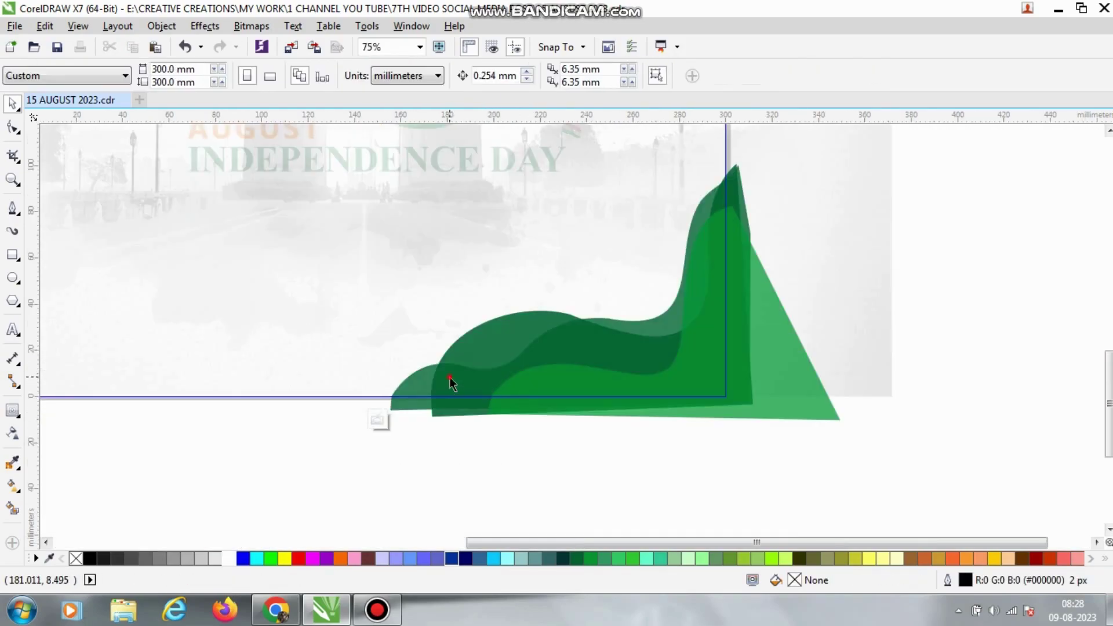
click(484, 418)
click(593, 559)
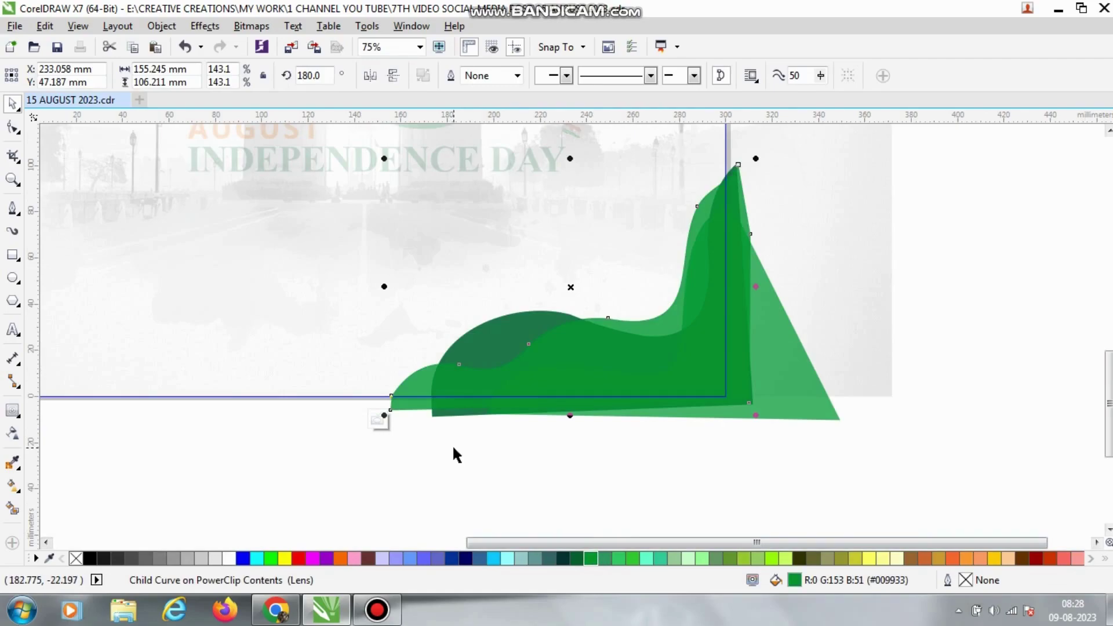
scroll(452, 444, up, 1)
click(562, 558)
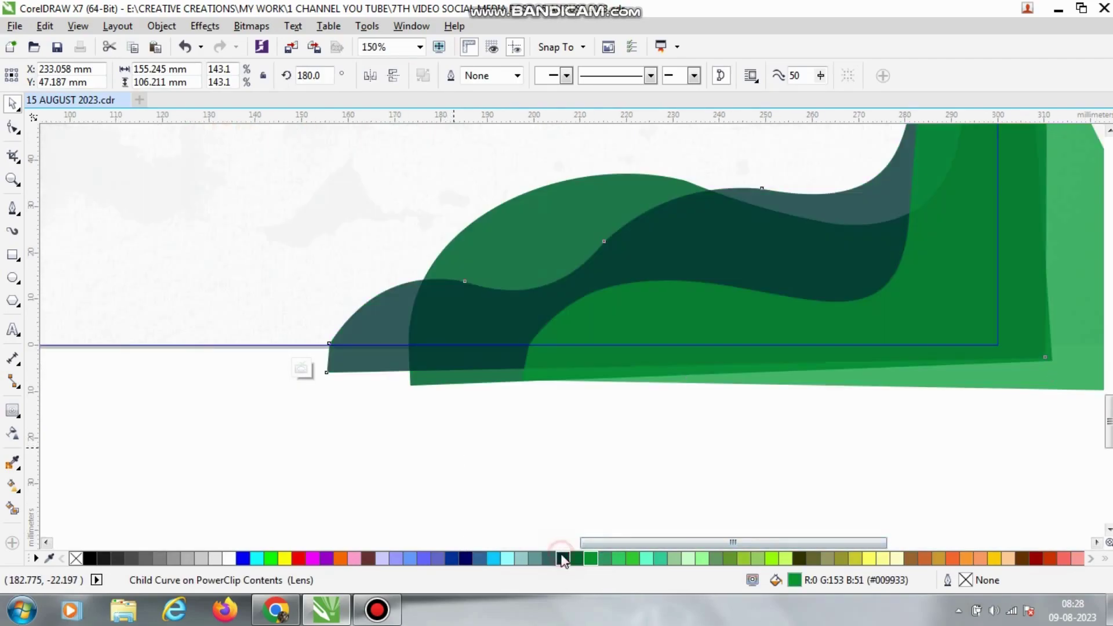
click(510, 429)
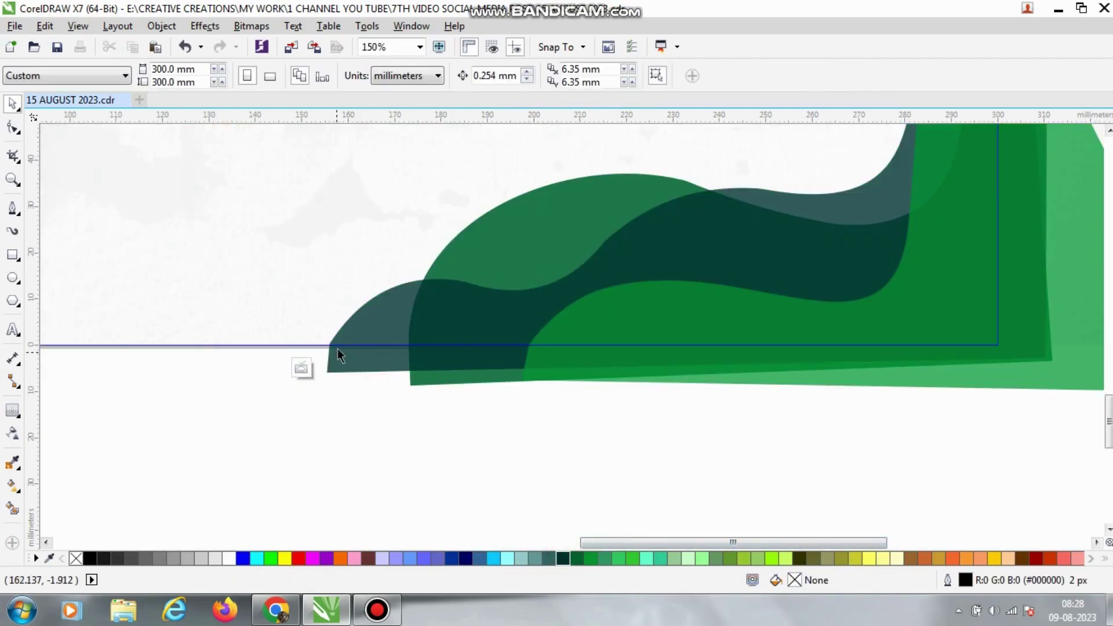
Step: Try a bright green fill (#33CC33) on the whole green wave group and undo it
click(360, 350)
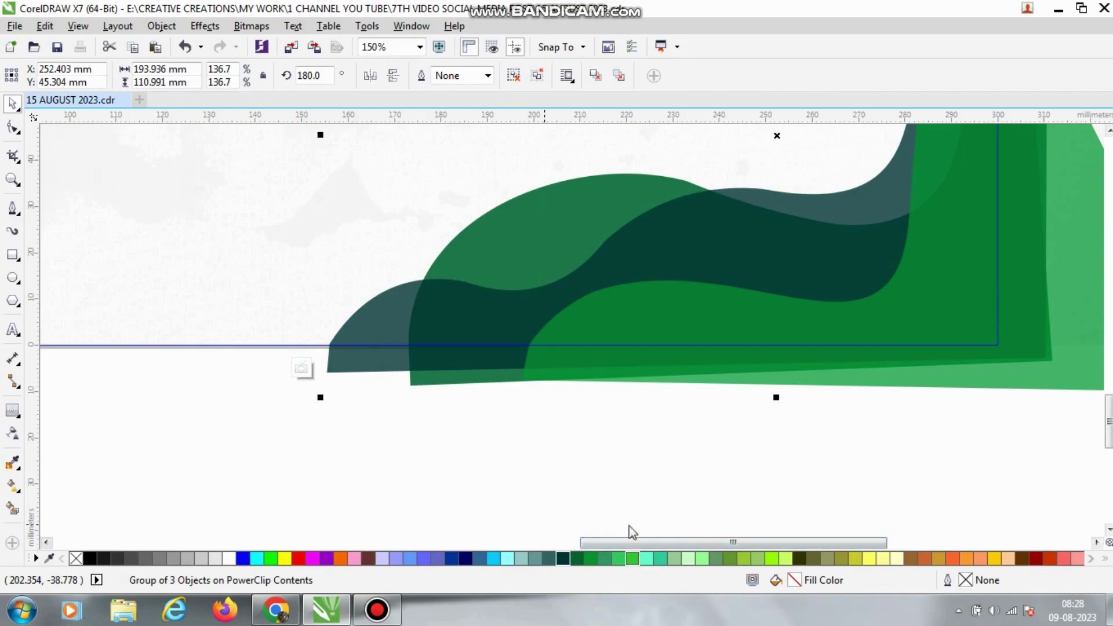
click(506, 420)
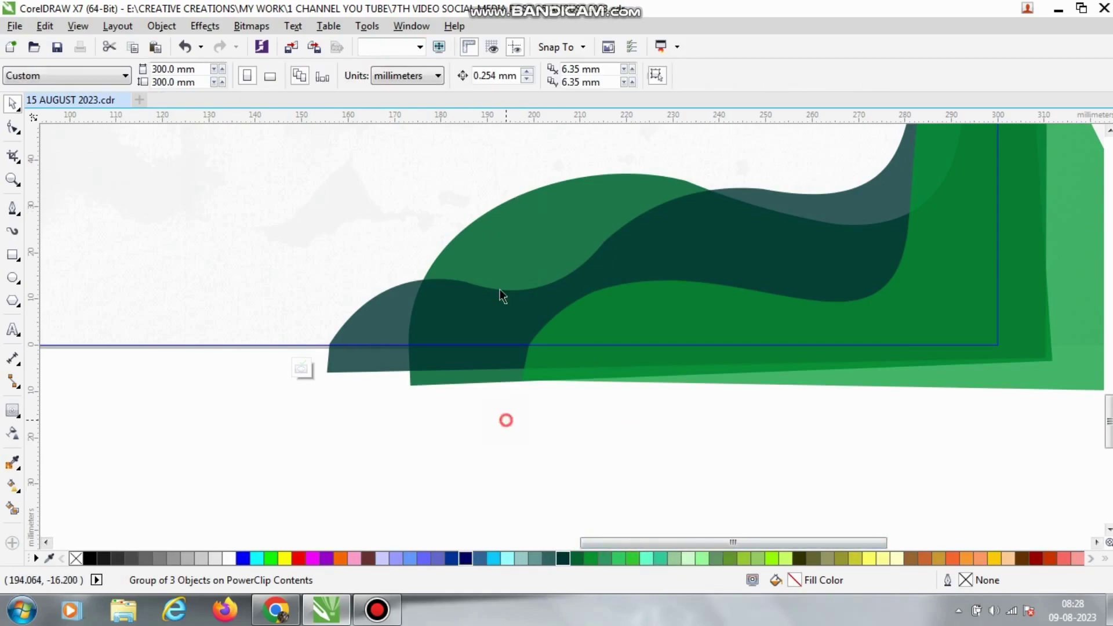
click(509, 231)
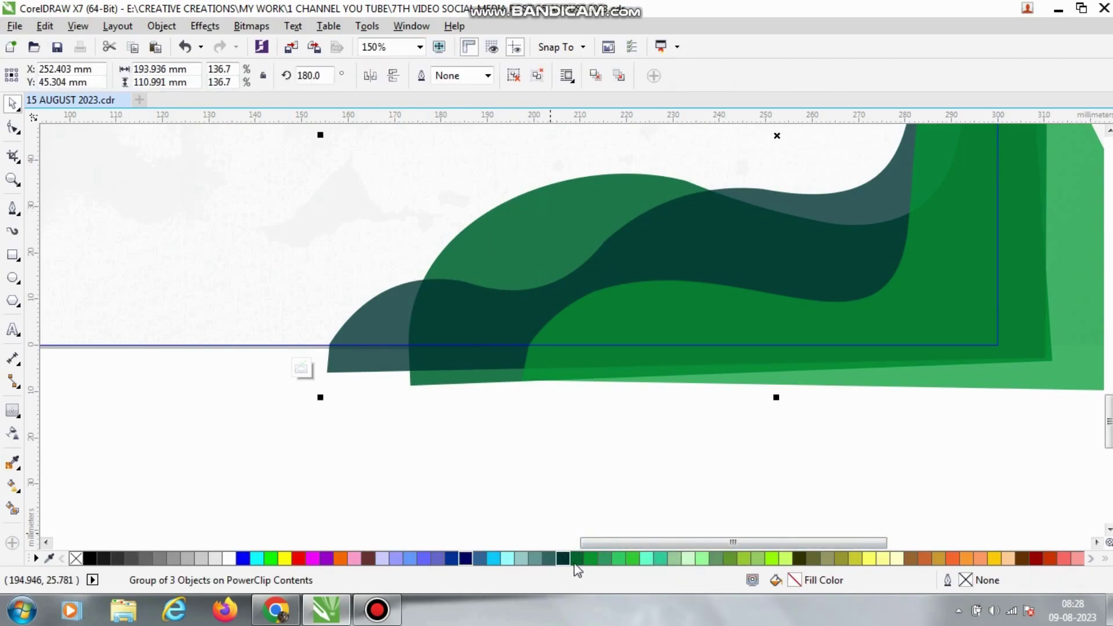
click(638, 560)
key(ctrl+z)
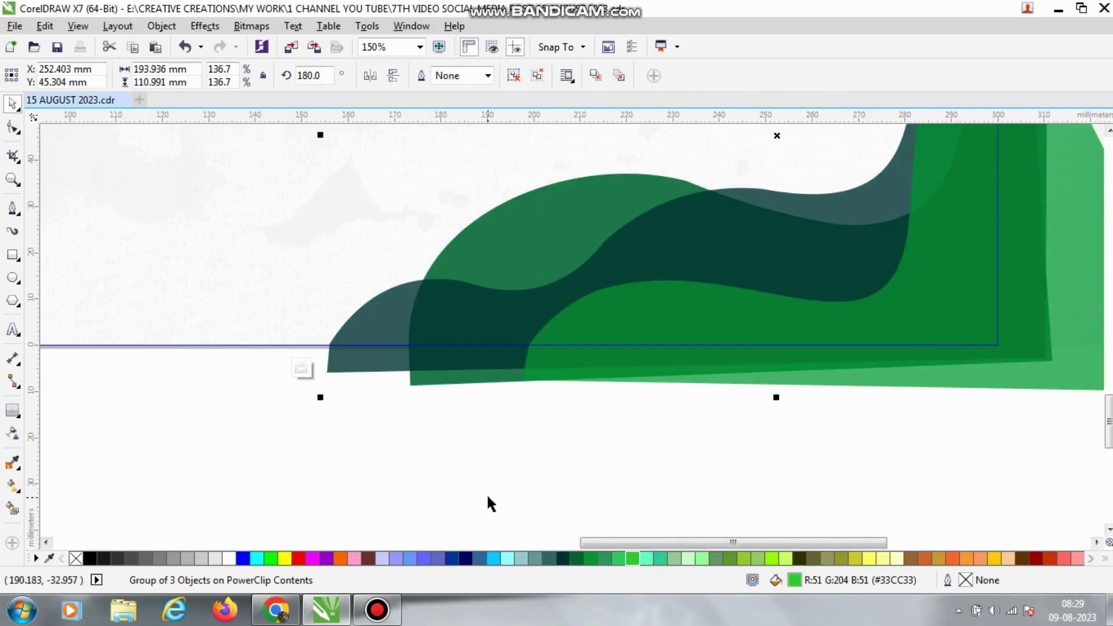
Step: Recolour only the rounded green wave behind the dark teal one to bright green (#33CC33)
ctrl+click(605, 217)
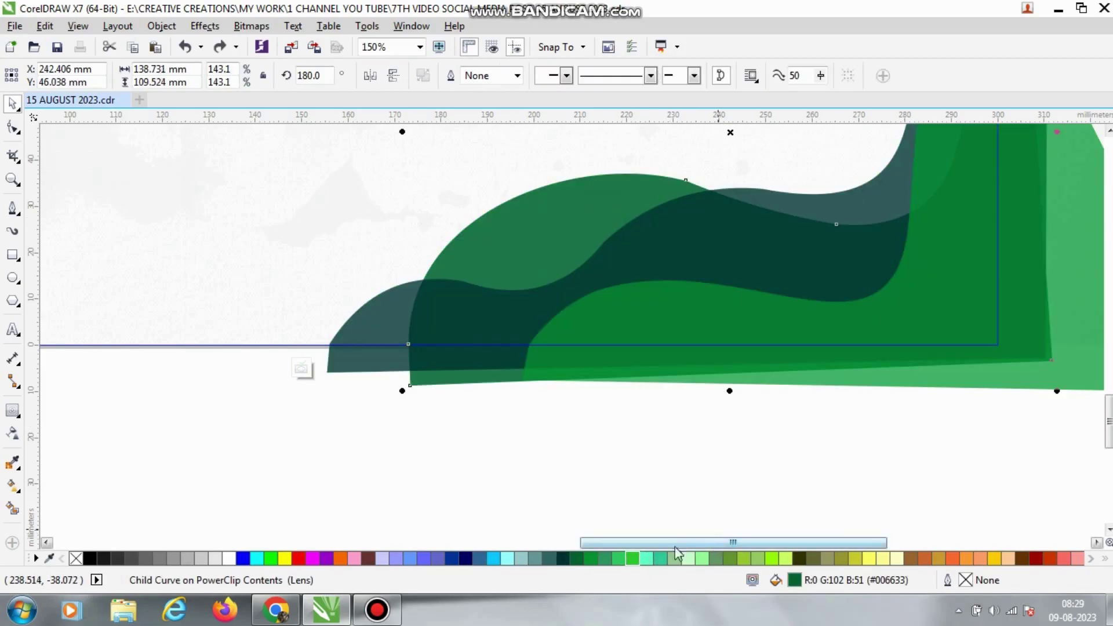
click(633, 559)
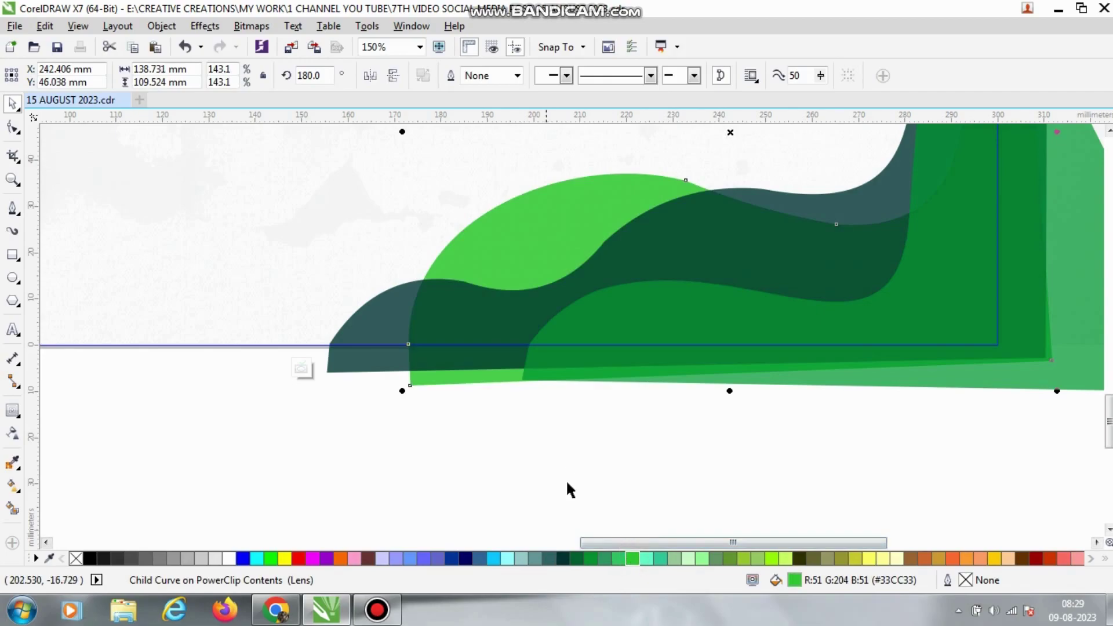
click(387, 397)
Step: Try green (#009933) on the dark teal wave and return its fill to #003333
ctrl+click(374, 332)
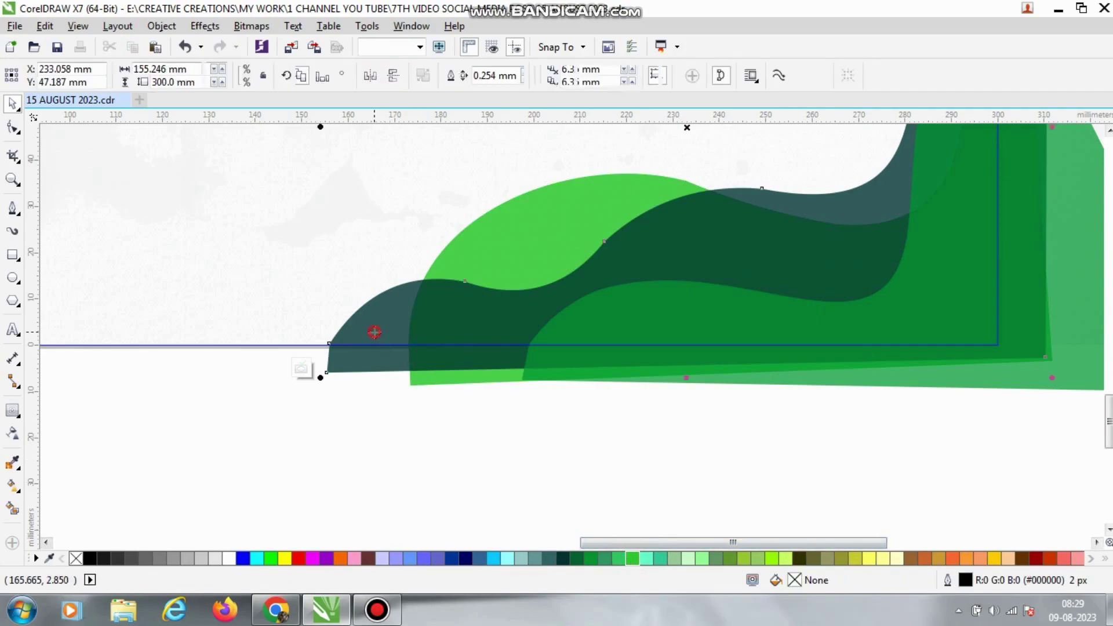
click(587, 558)
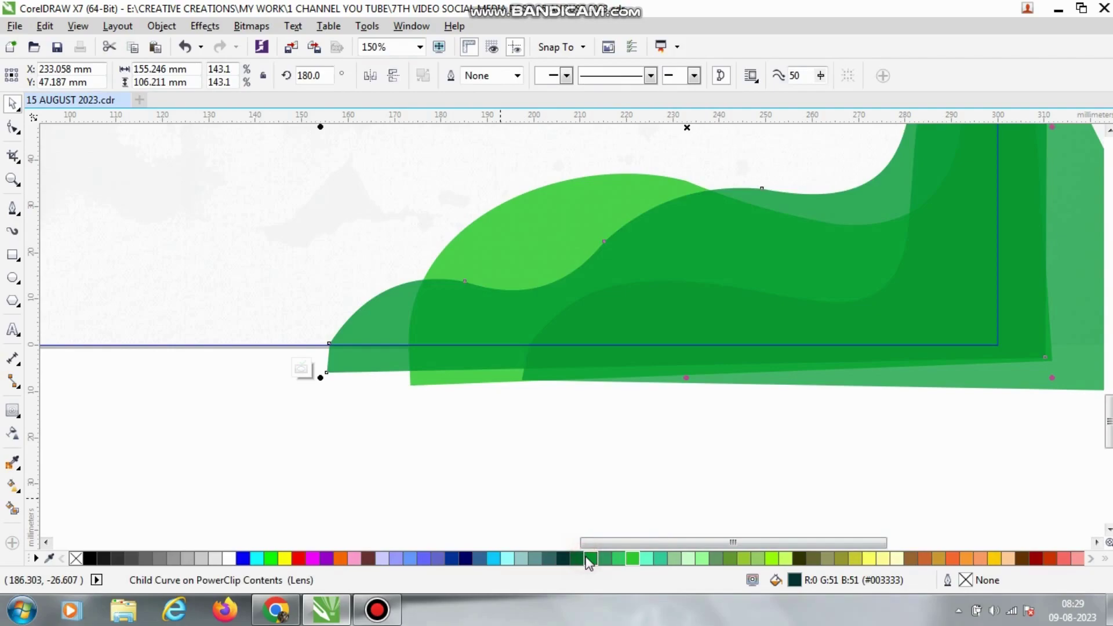
click(562, 559)
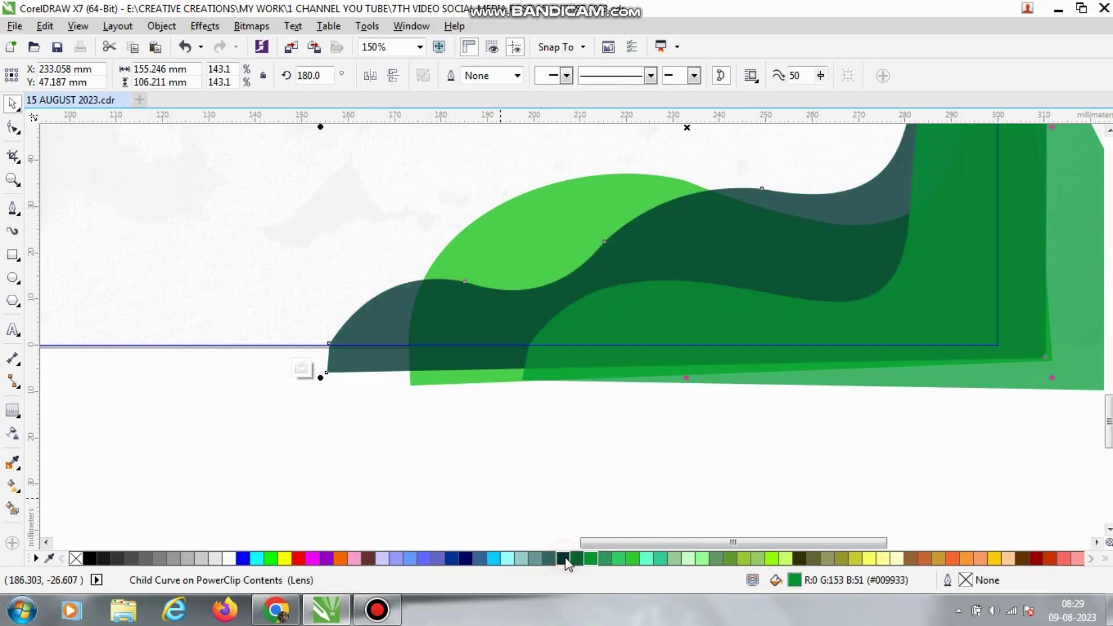
Step: Recolour the dark teal wave in the lower corner to deep green (#006633) and leave the PowerClip contents
click(576, 559)
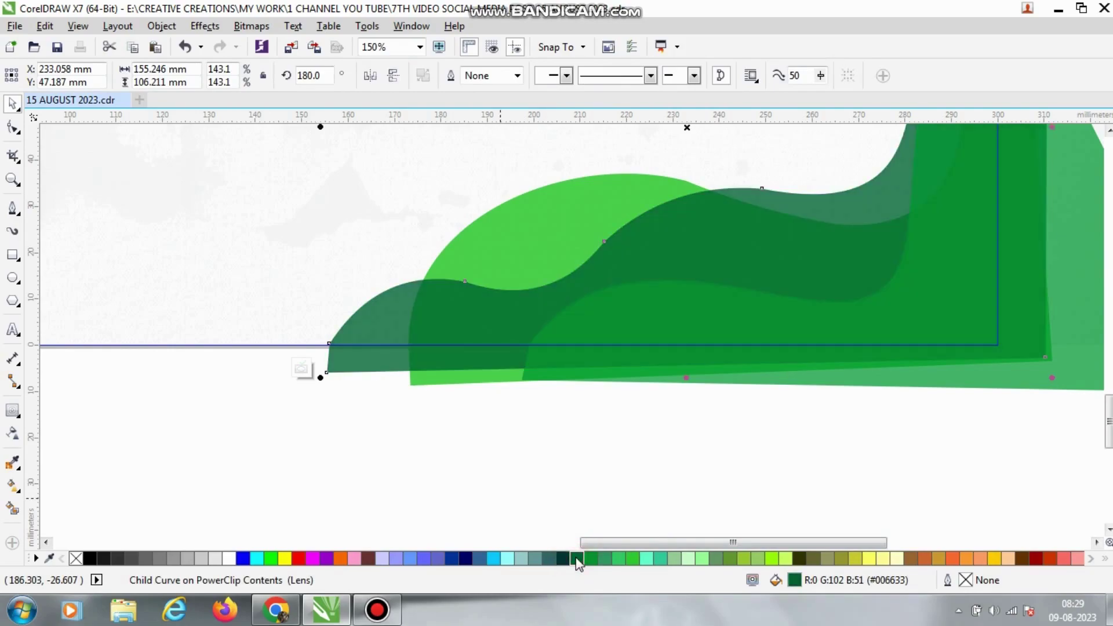
click(470, 436)
scroll(471, 437, down, 2)
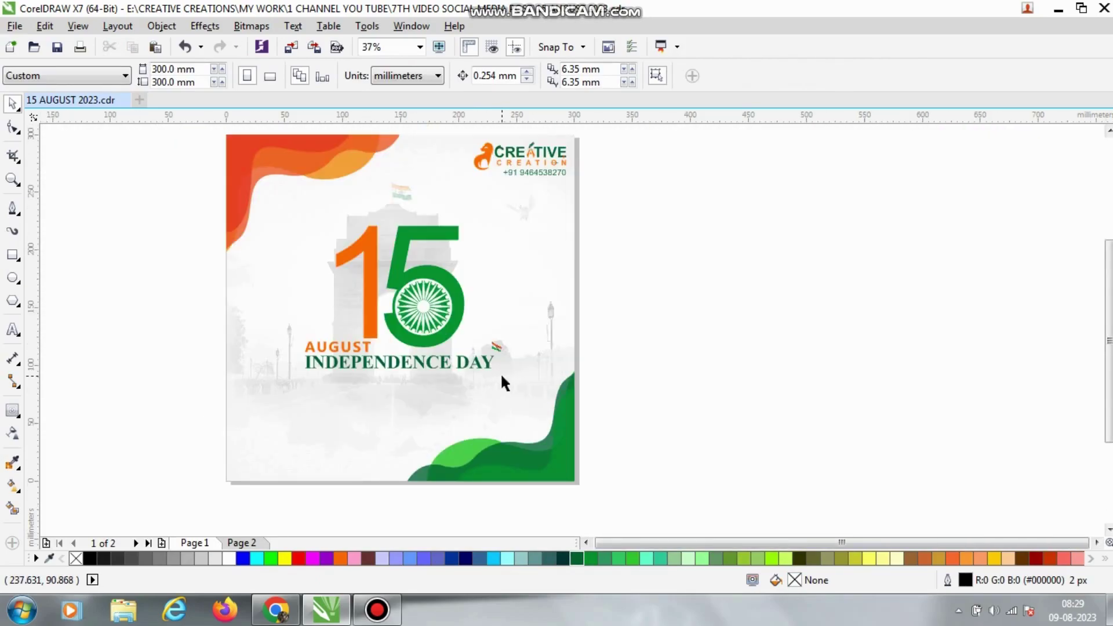
Step: Draw a thin rectangle about 92.4 mm wide and 4.1 mm high below INDEPENDENCE DAY and convert it to curves
scroll(501, 376, up, 1)
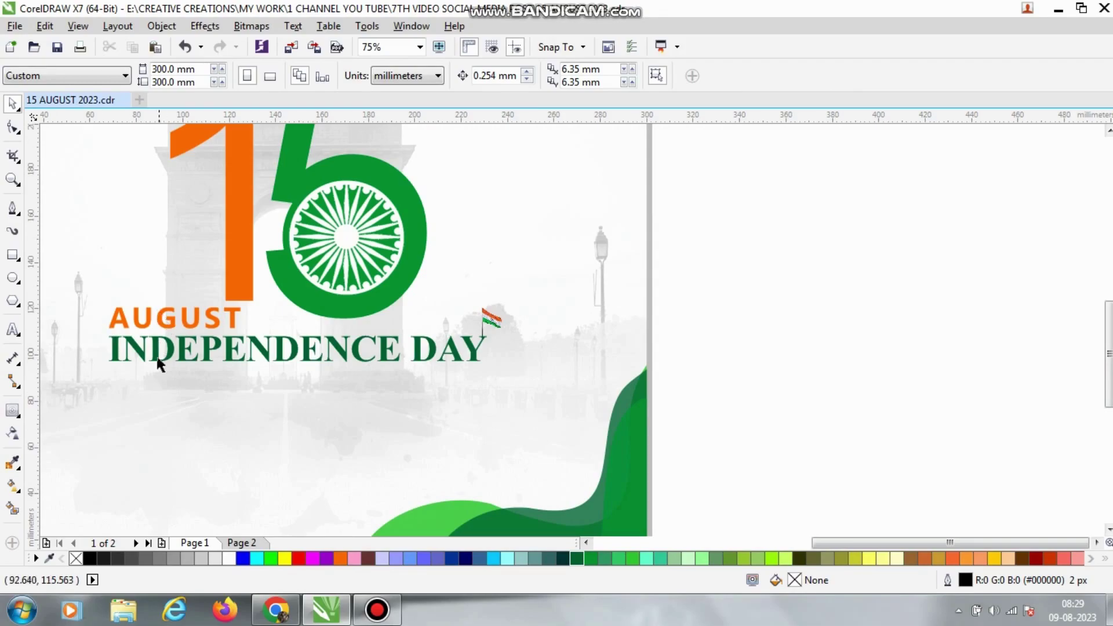
click(13, 255)
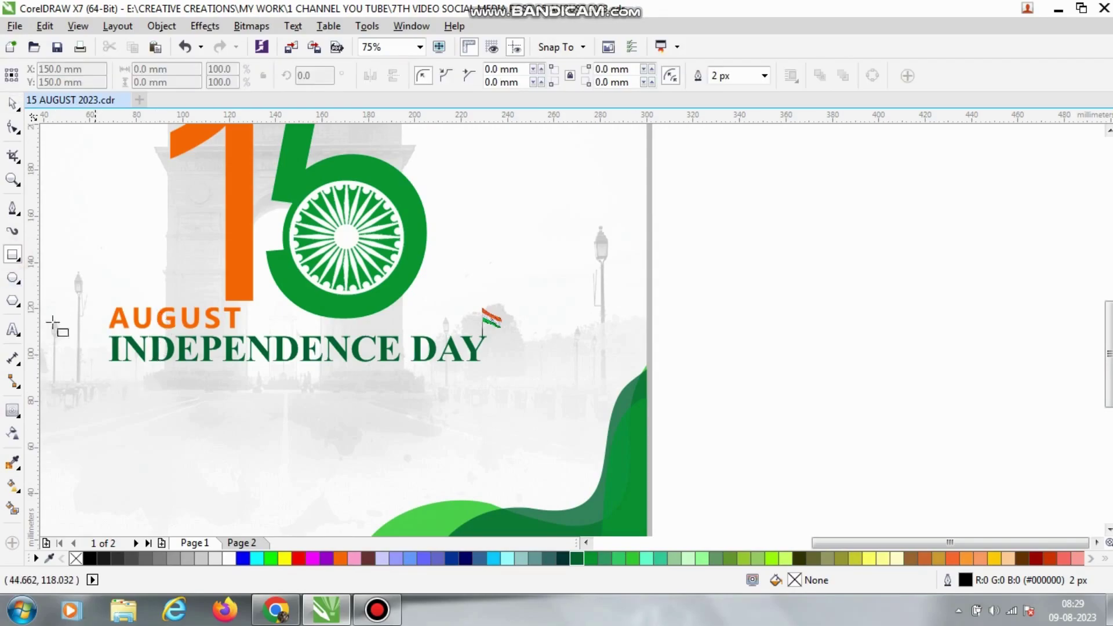
scroll(179, 387, up, 1)
drag(187, 362, 617, 381)
click(13, 104)
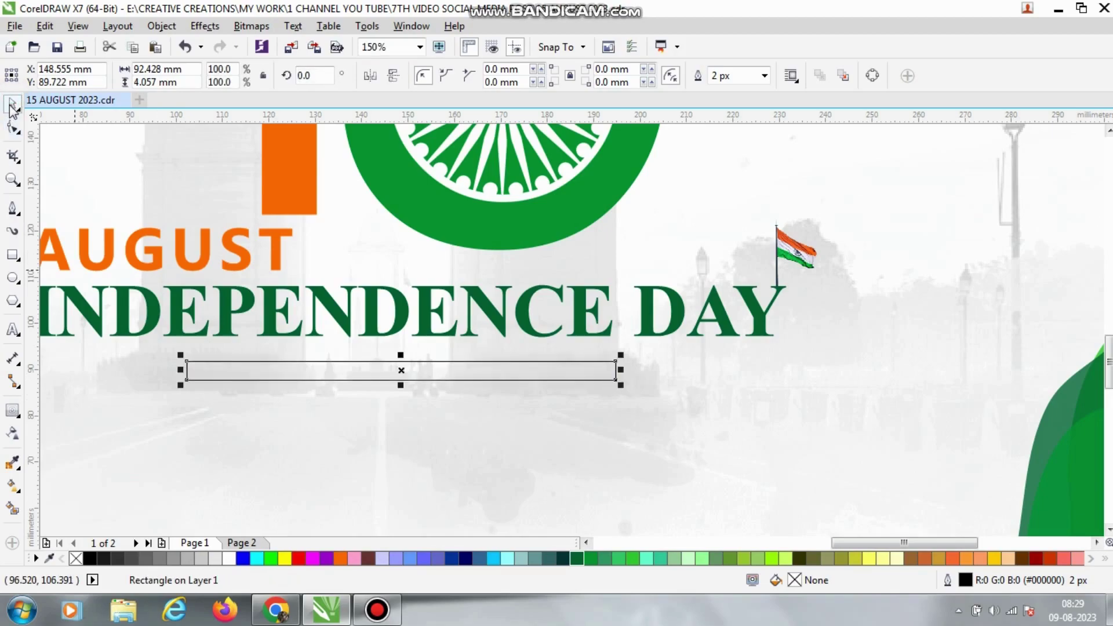
key(ctrl+q)
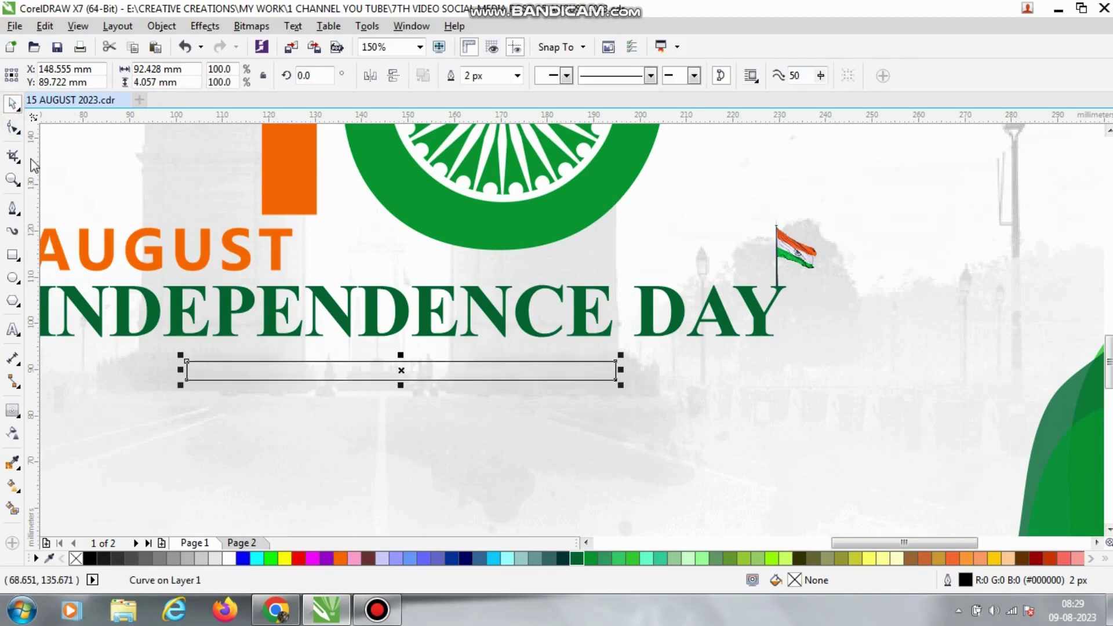
Step: Move both left-end nodes of the thin rectangle to its mid-height so it tapers to a point
click(13, 128)
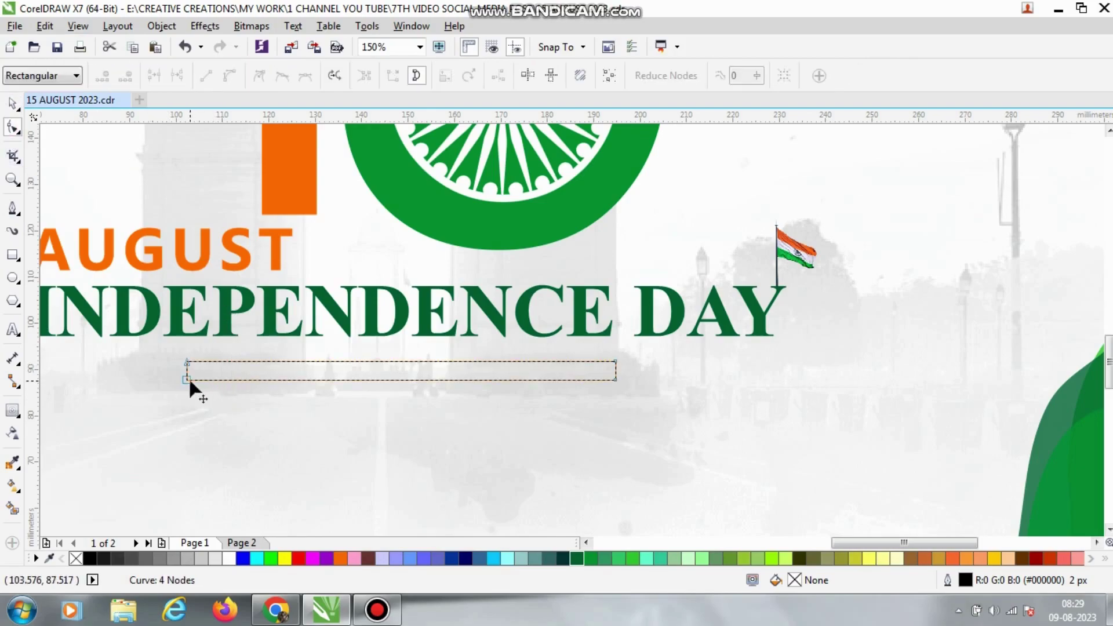
scroll(184, 366, up, 3)
drag(185, 404, 184, 364)
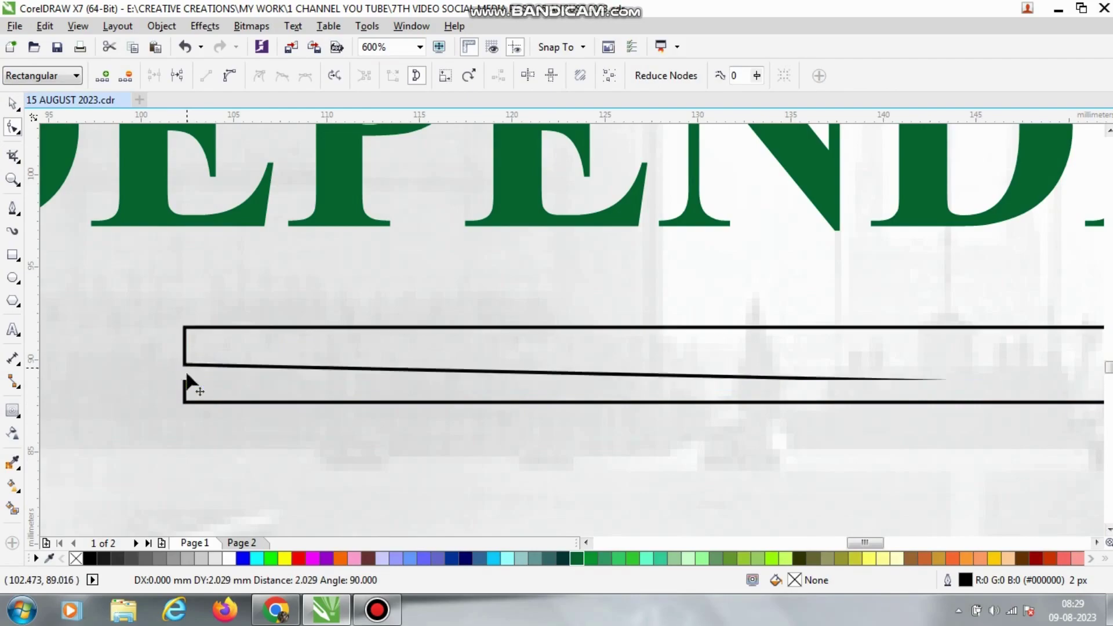
click(184, 328)
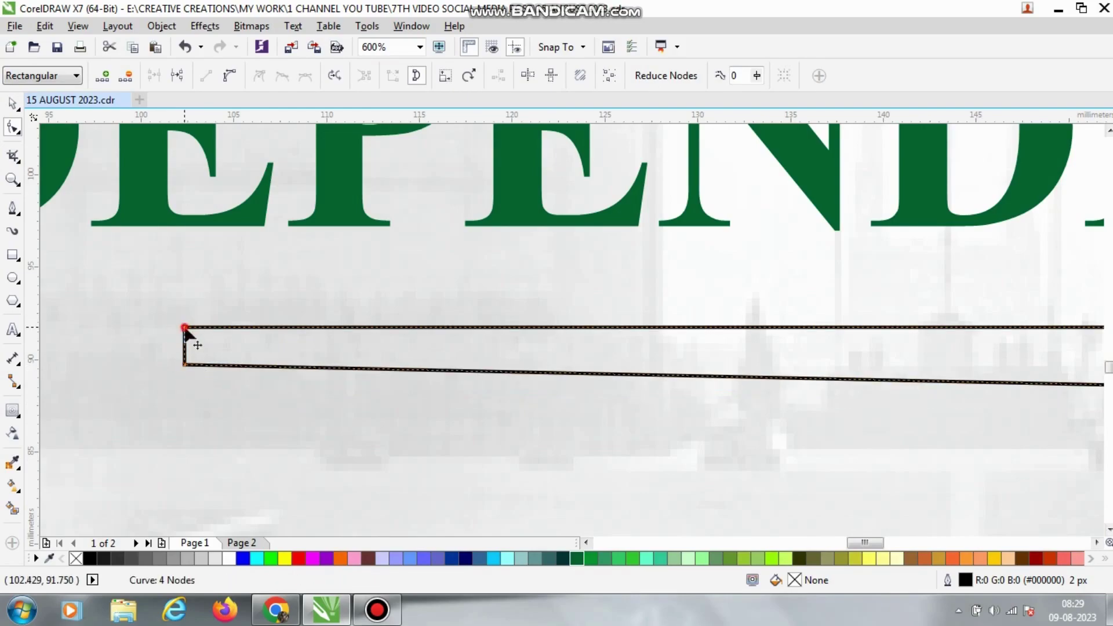
drag(184, 327, 184, 364)
key(Escape)
click(12, 105)
Step: Try a near-black fill (#1A1A1A) on the page background rectangle and undo it
click(105, 558)
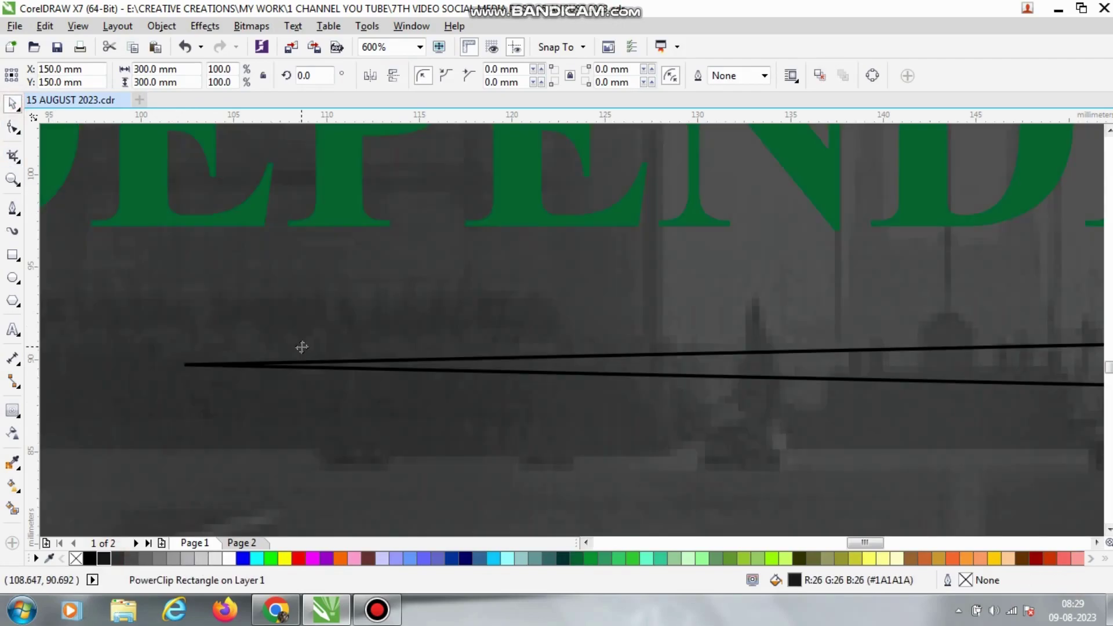
key(ctrl+z)
scroll(301, 346, down, 2)
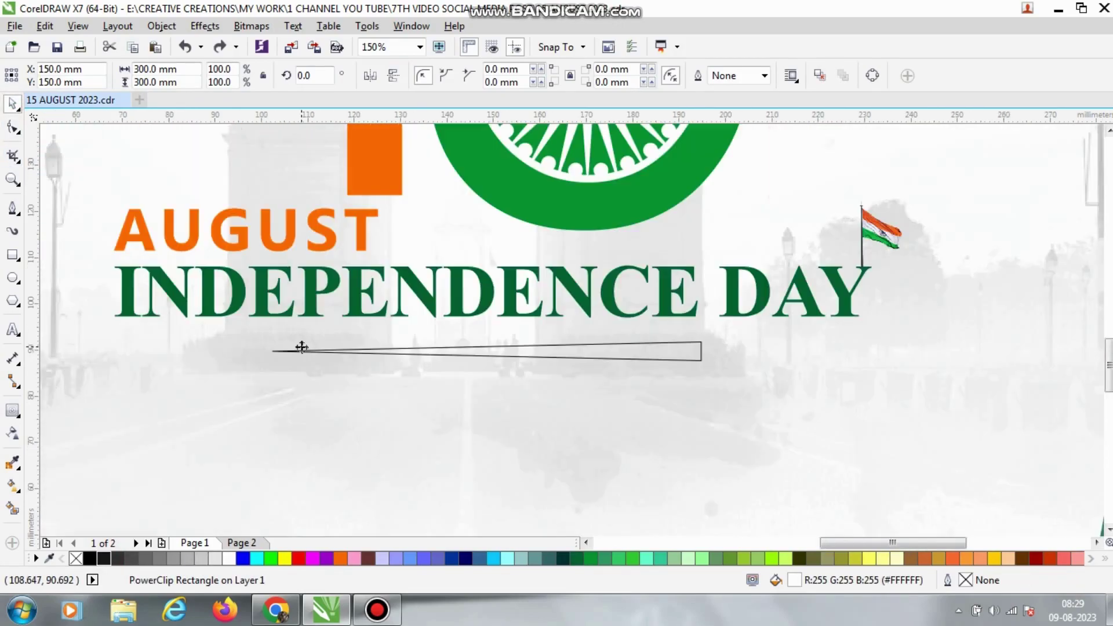
scroll(301, 346, down, 1)
click(898, 360)
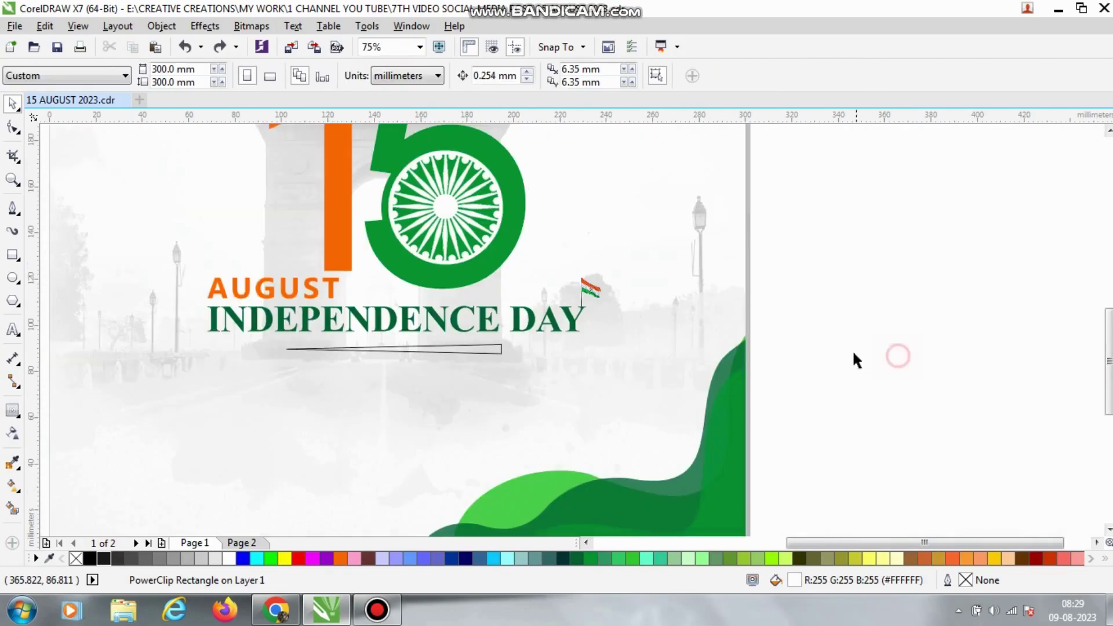
Step: Shorten the tapered shape from its blunt end to about 43.3 mm wide, keeping its height
click(476, 346)
scroll(474, 377, down, 1)
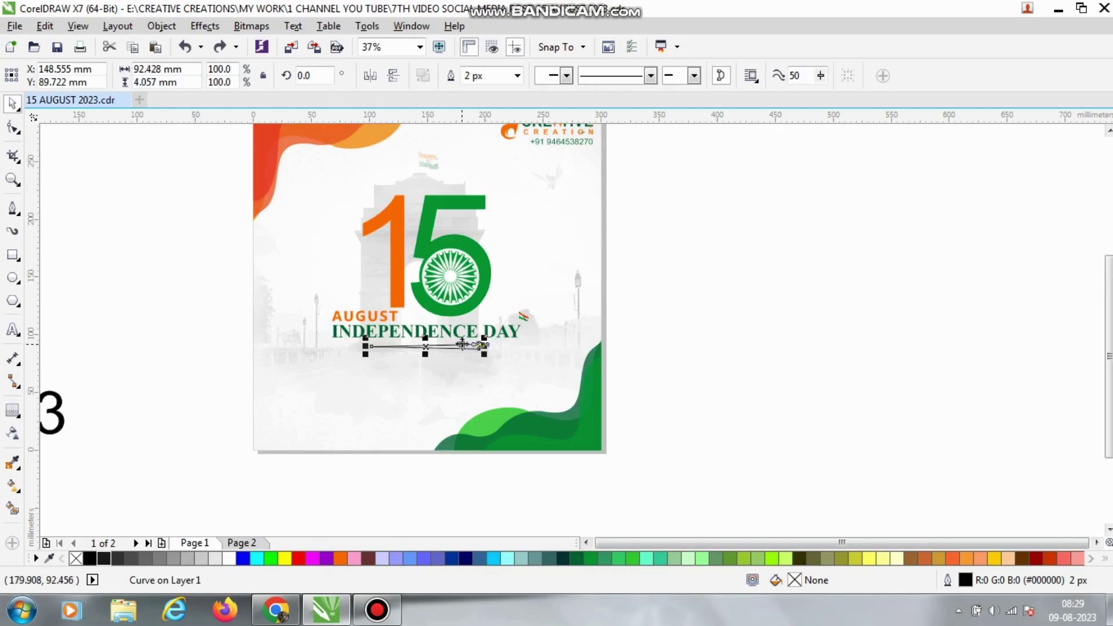
scroll(463, 345, up, 2)
drag(538, 357, 307, 361)
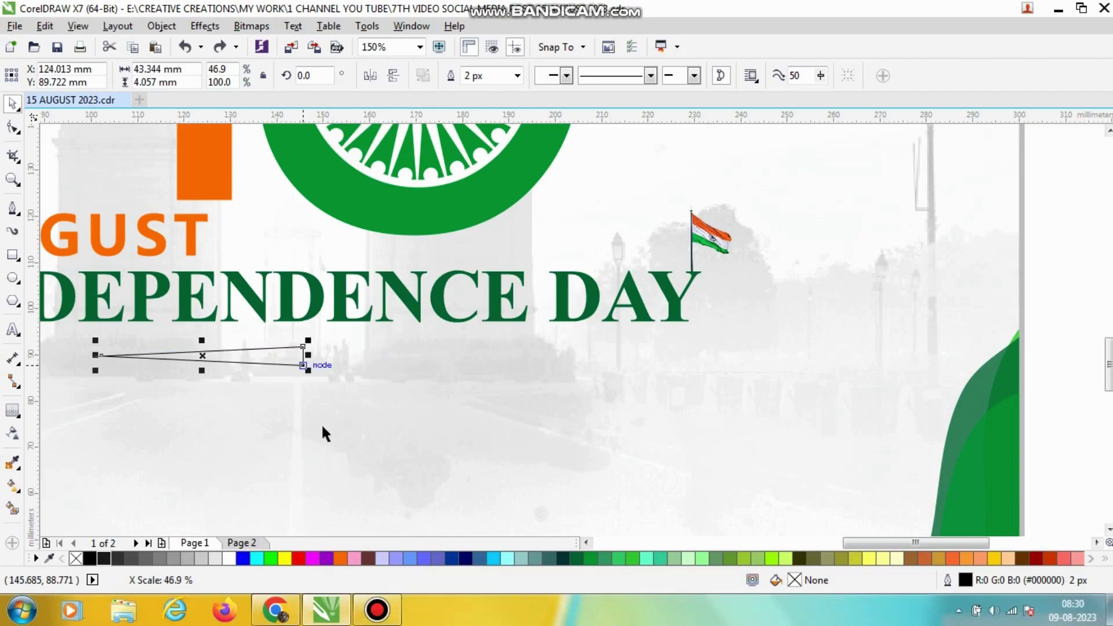
Step: Place a horizontally mirrored copy of the tapered shape to its right, leaving a gap of about 5.6 mm between them
scroll(130, 344, up, 1)
drag(142, 366, 591, 386)
click(370, 75)
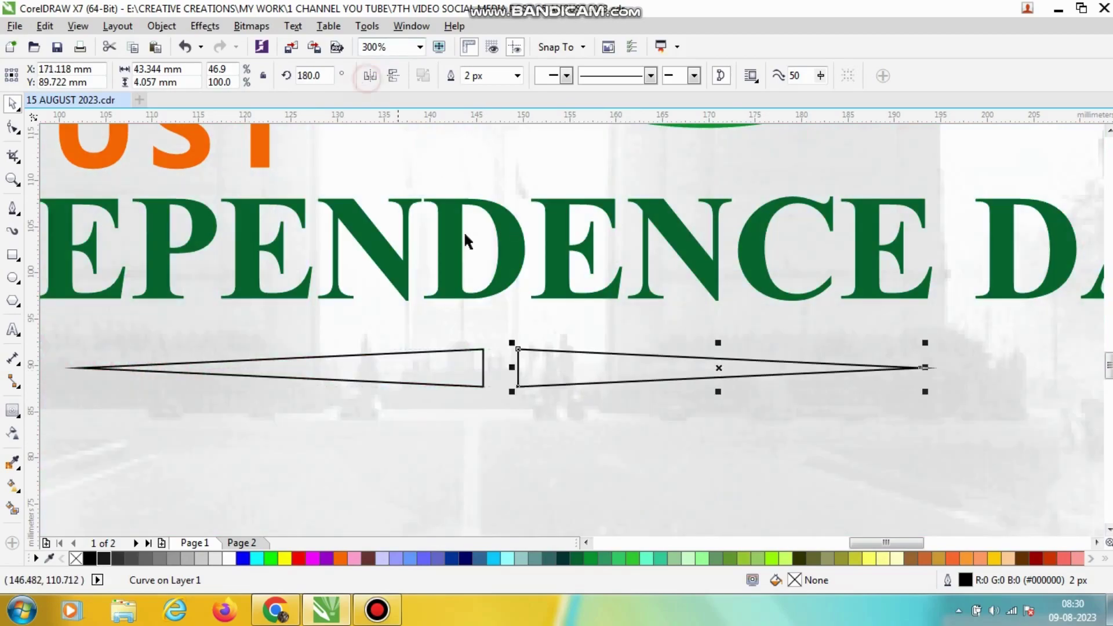
scroll(551, 365, up, 3)
drag(534, 400, 569, 387)
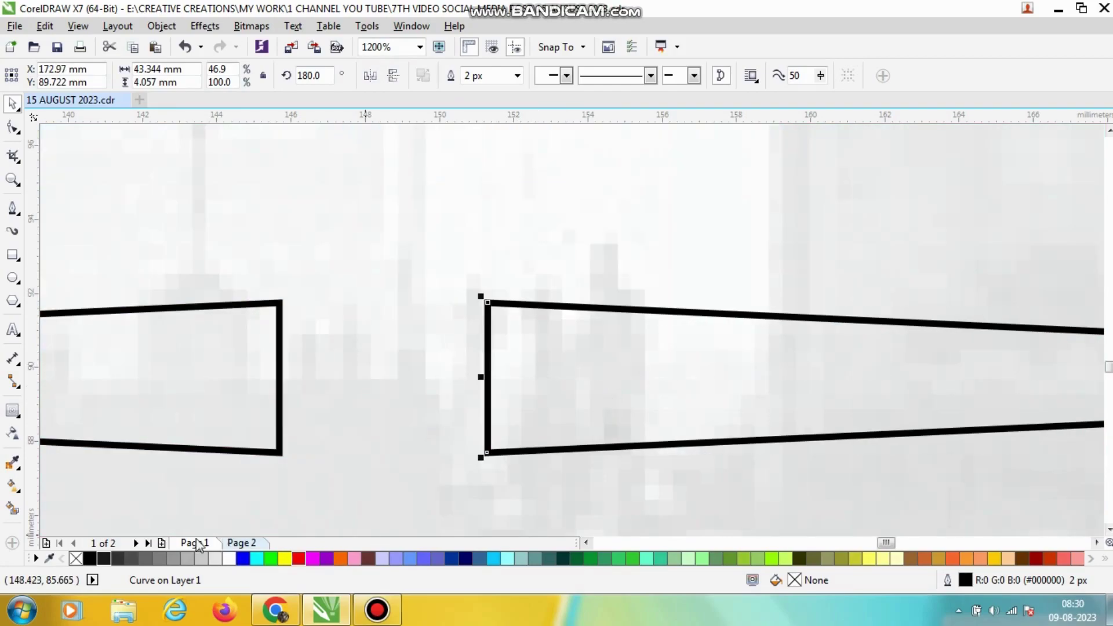
Step: Fill both tapered shapes with dark grey, trying #4D4D4D first and settling on #666666
click(132, 559)
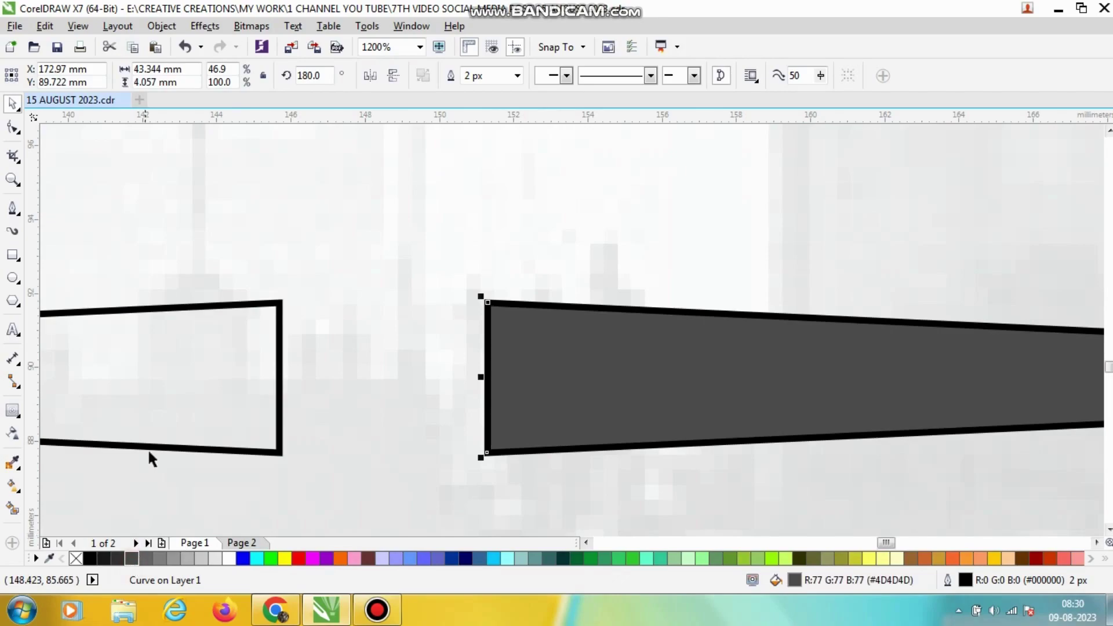
click(183, 415)
click(132, 559)
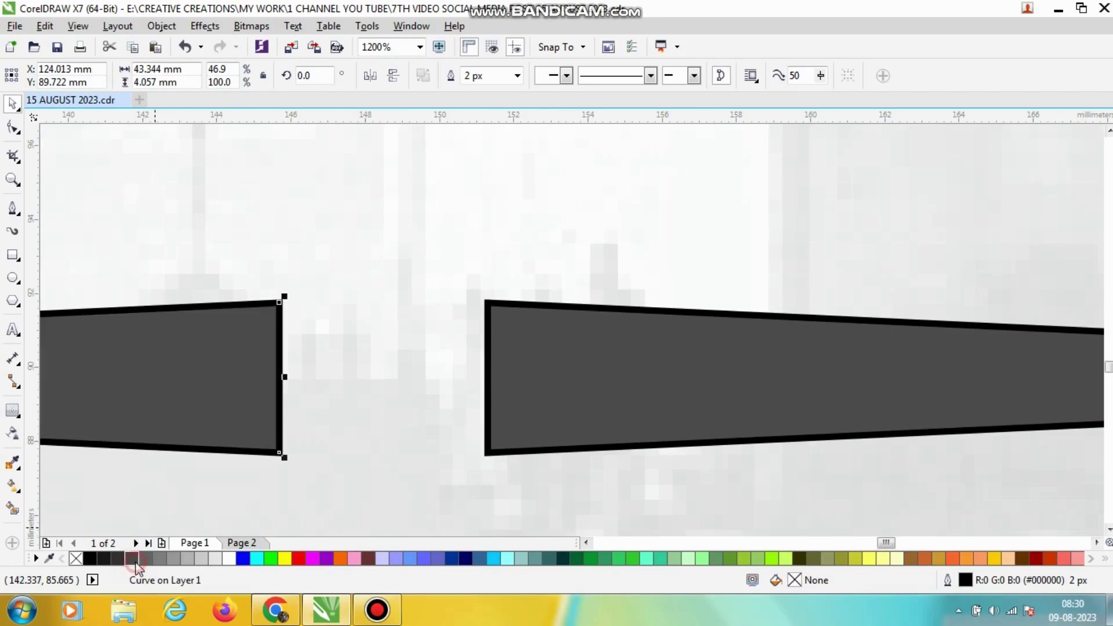
click(145, 559)
click(589, 405)
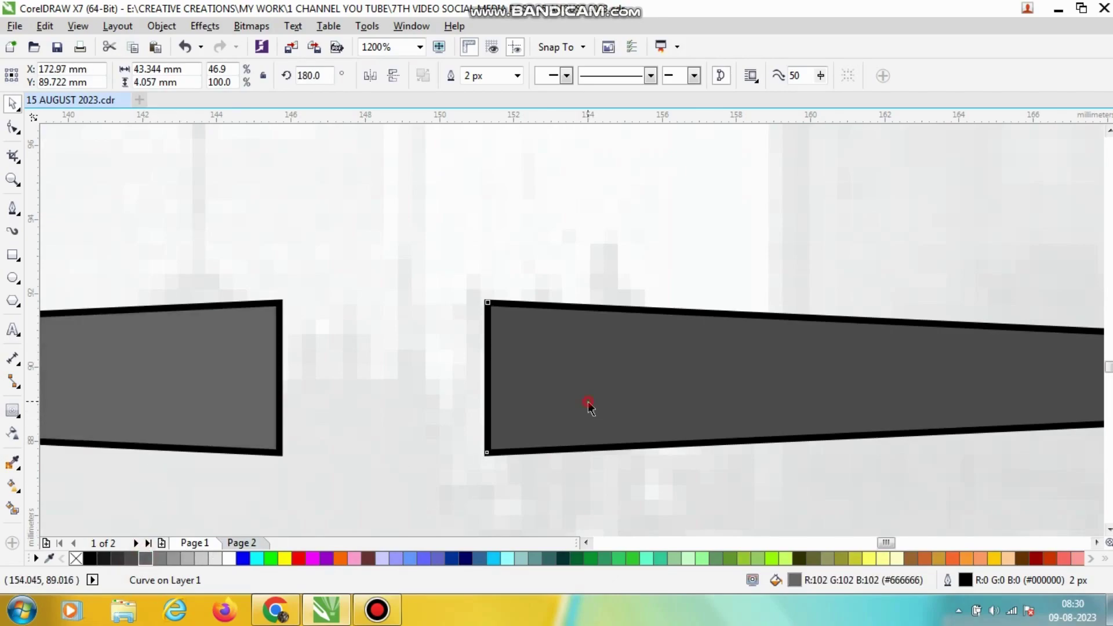
click(144, 559)
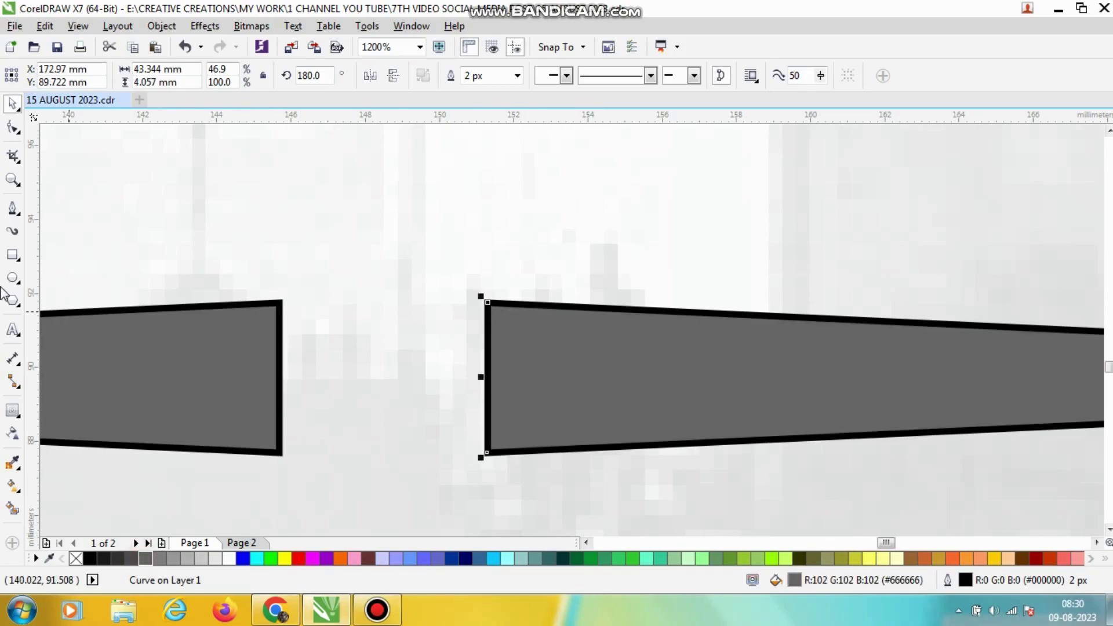
Step: Draw a circle about 4.7 mm in diameter in the gap between the tapered shapes and fill it with grey #666666
drag(315, 296, 406, 482)
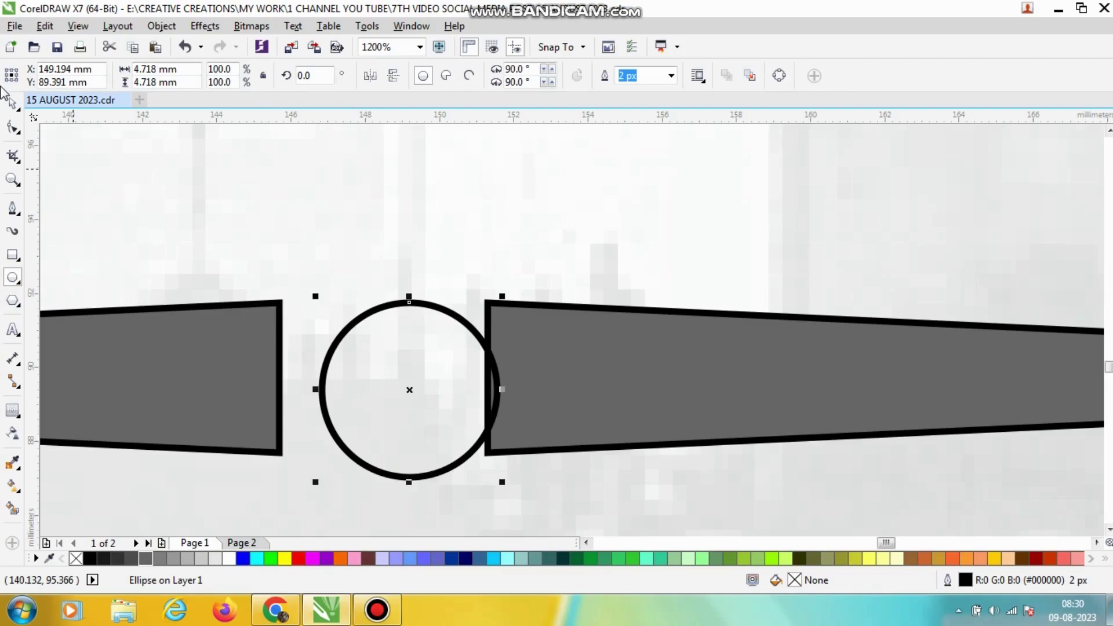
click(12, 102)
drag(388, 405, 368, 407)
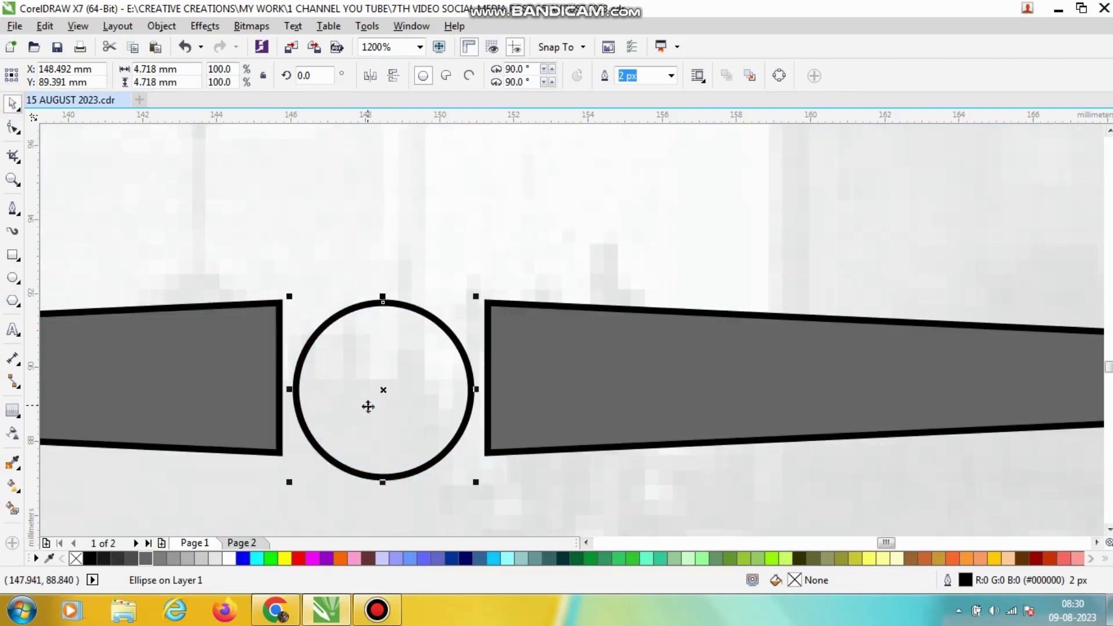
click(146, 559)
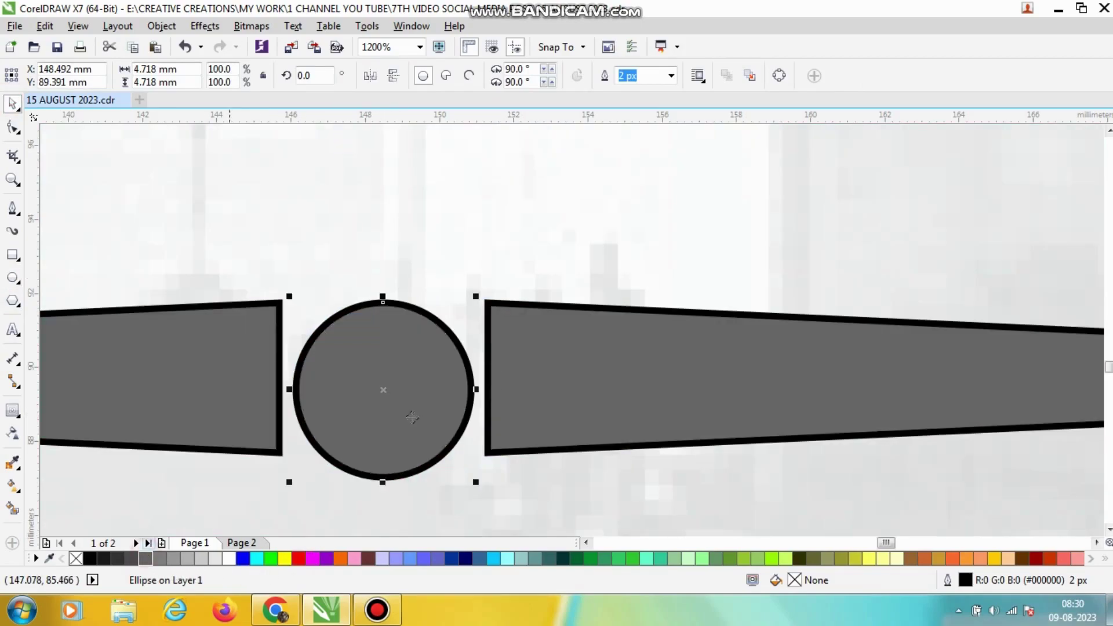
Step: Remove the outlines of the circle and both tapered shapes and align the circle to their vertical centre
shift+click(560, 338)
shift+click(131, 321)
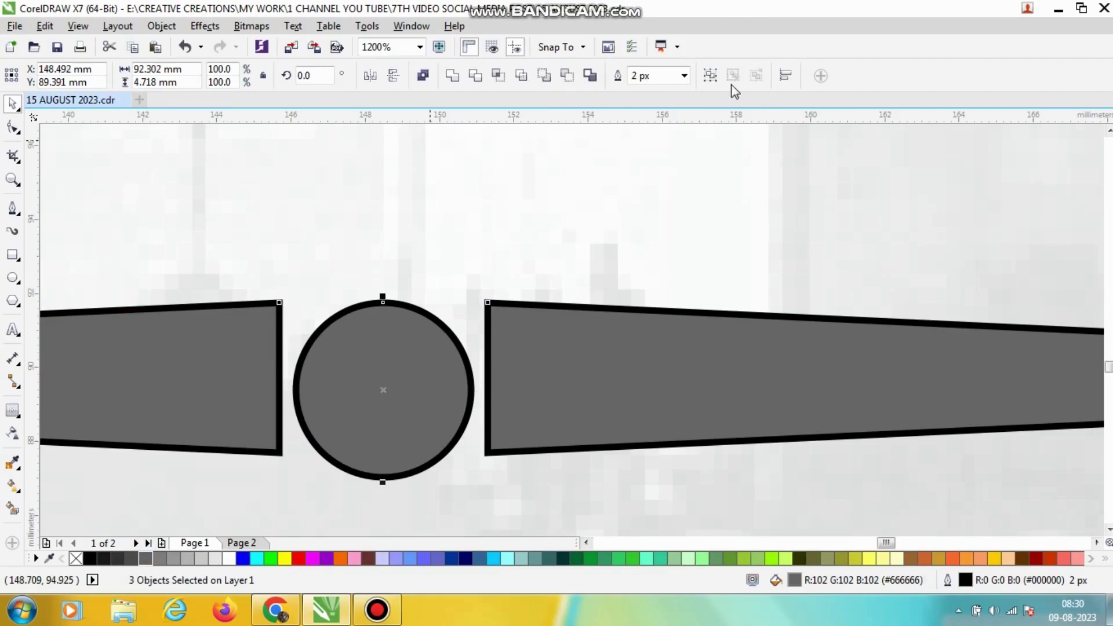
click(677, 84)
click(685, 76)
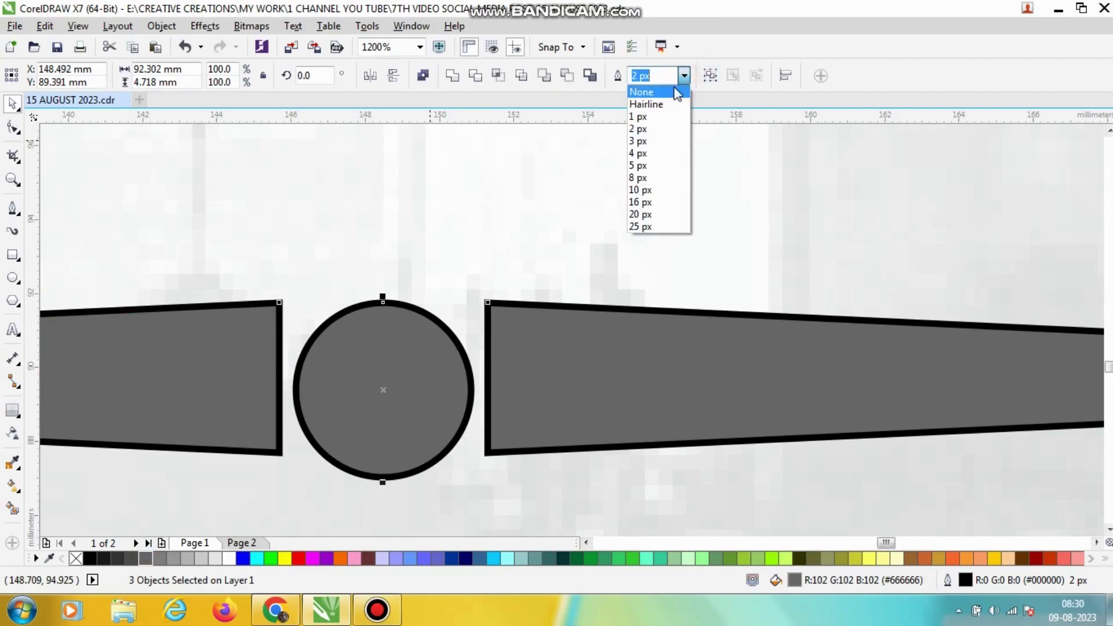
click(665, 93)
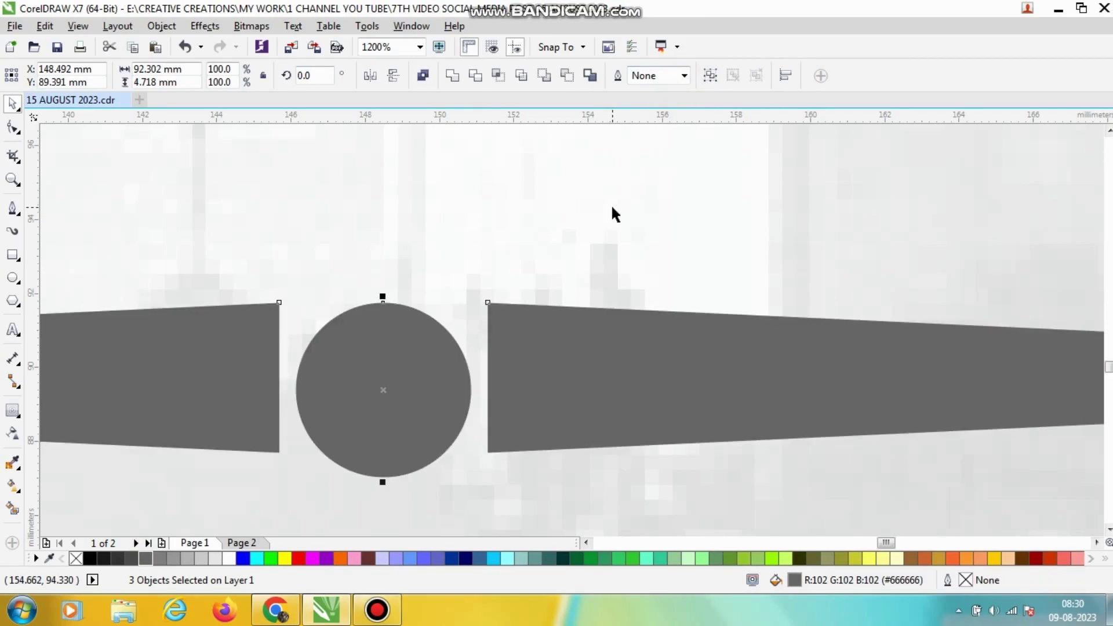
key(Up)
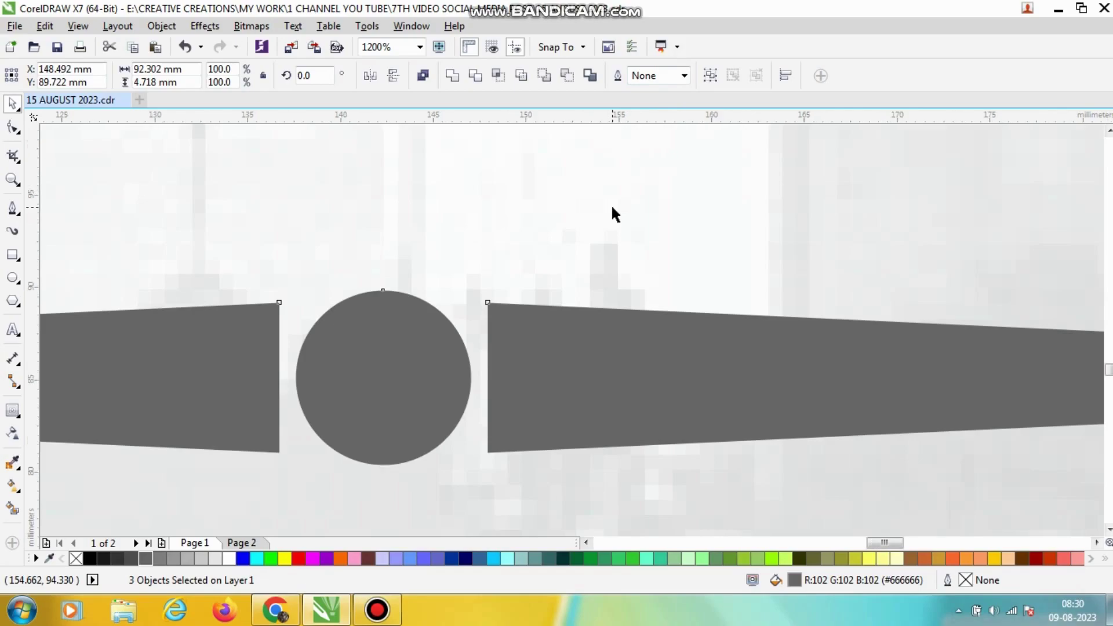
scroll(368, 328, down, 4)
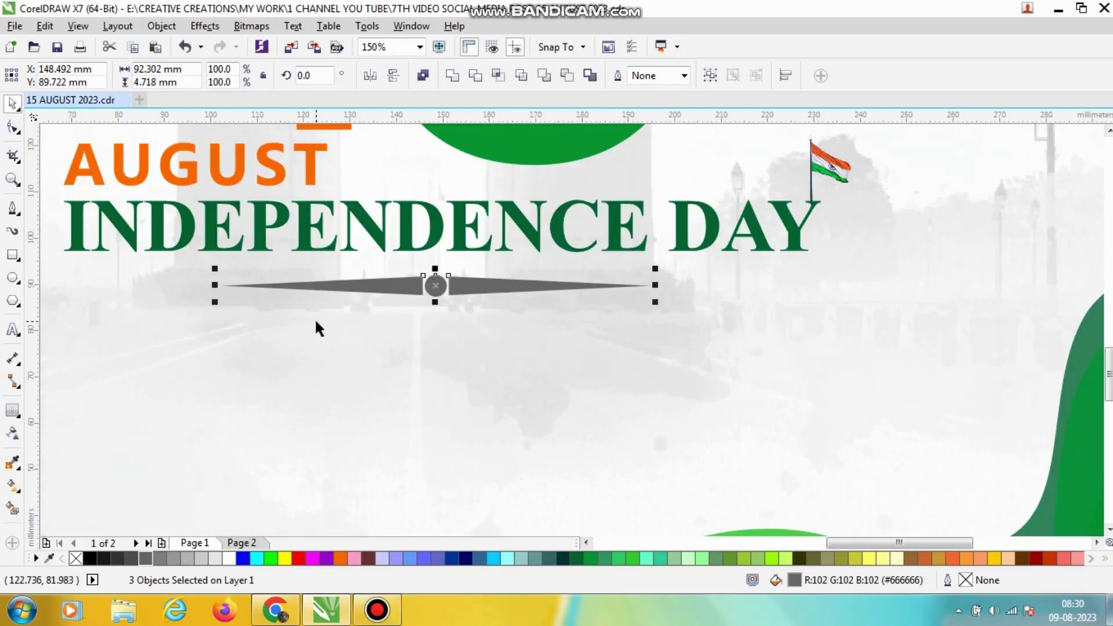
Step: Group the three divider shapes and centre the group horizontally on the INDEPENDENCE DAY text
key(ctrl+g)
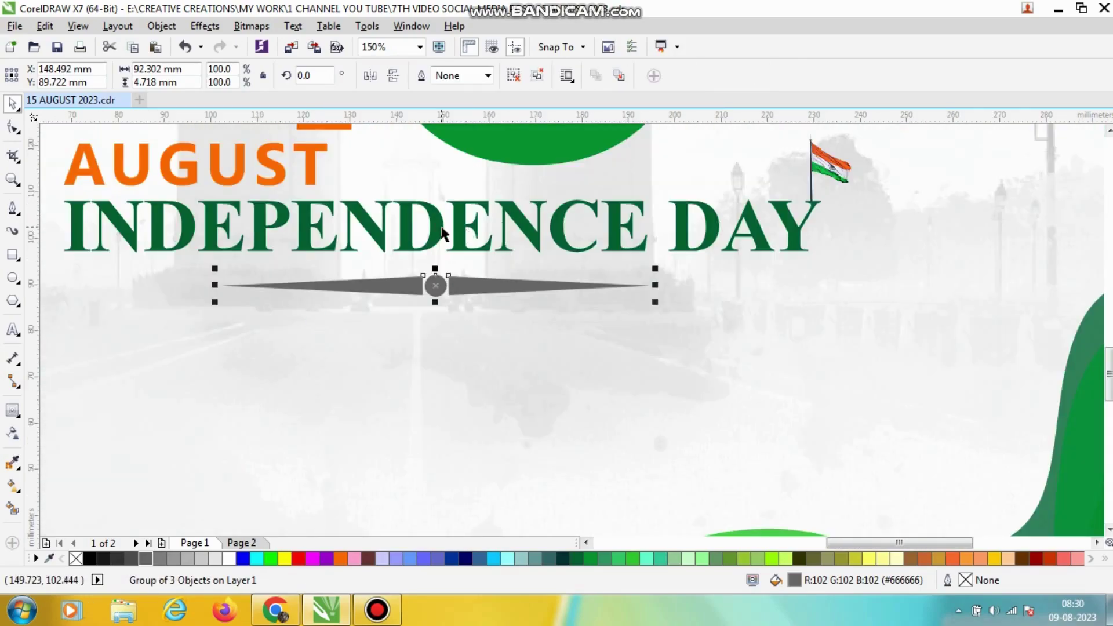
shift+click(441, 232)
key(c)
scroll(446, 266, down, 2)
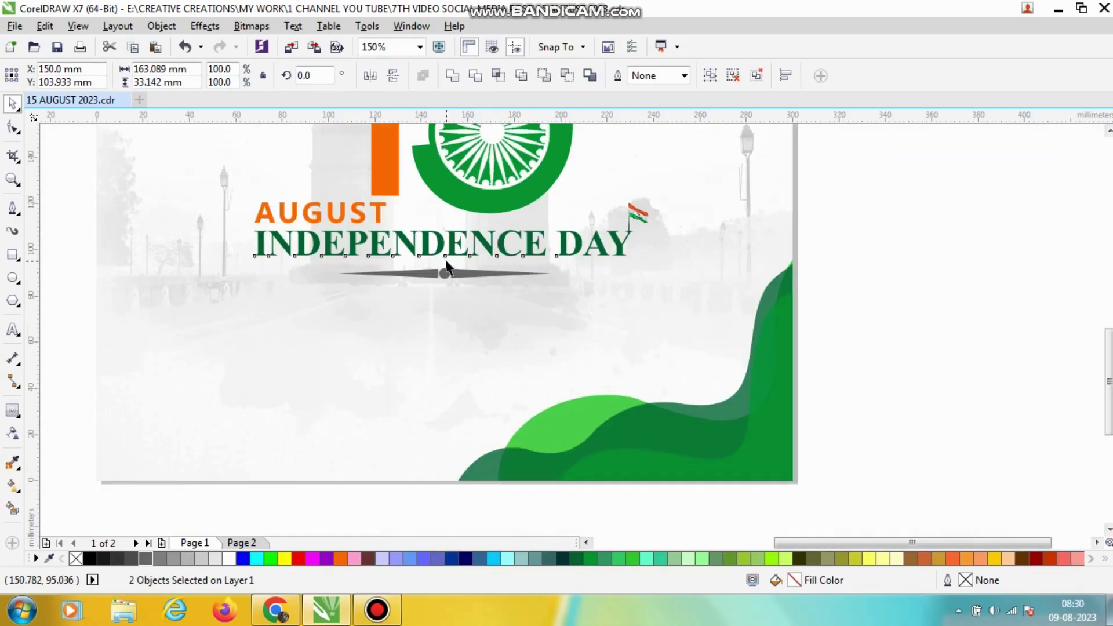
click(892, 312)
Step: Enlarge the divider group proportionally to 116.2%, about 107.3 mm wide, and centre it horizontally on the background
scroll(892, 313, down, 2)
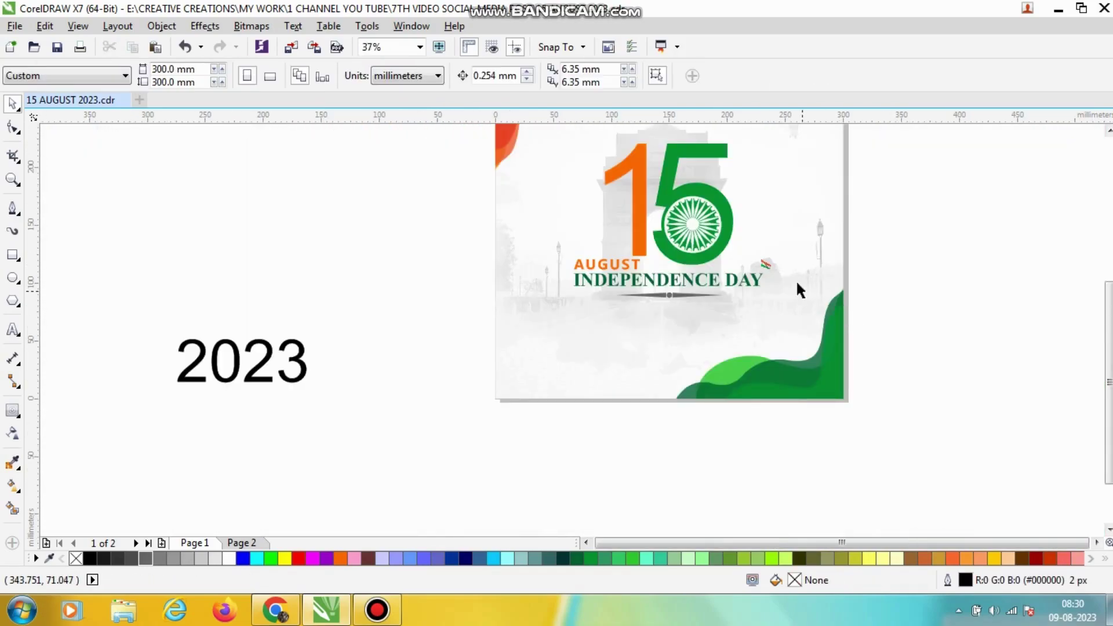
scroll(795, 279, up, 2)
drag(1031, 367, 402, 301)
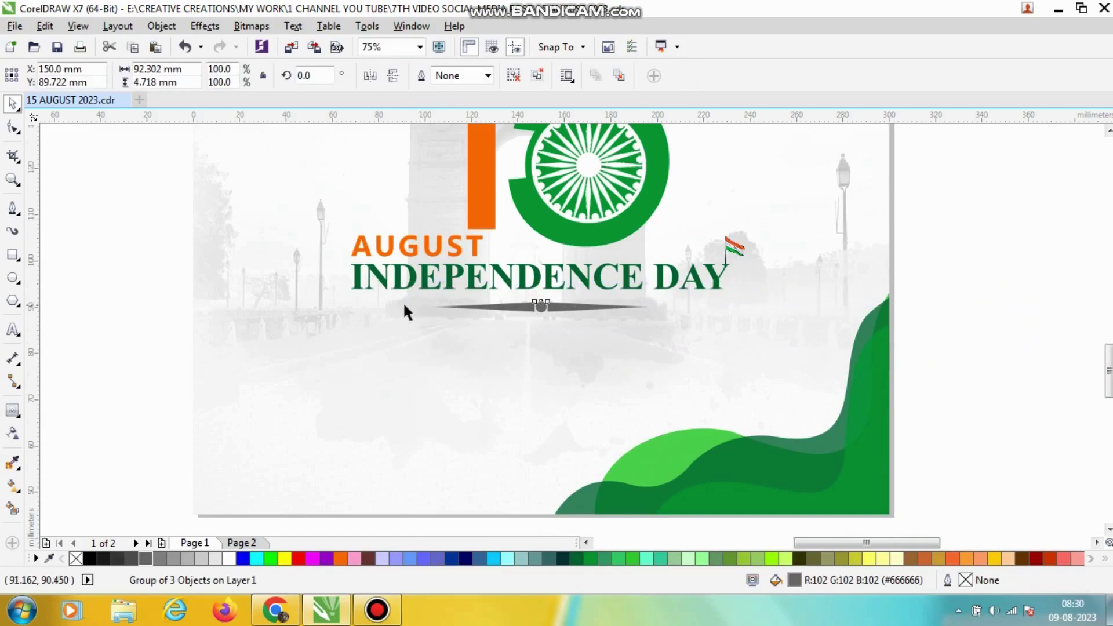
scroll(402, 301, up, 3)
drag(510, 325, 371, 365)
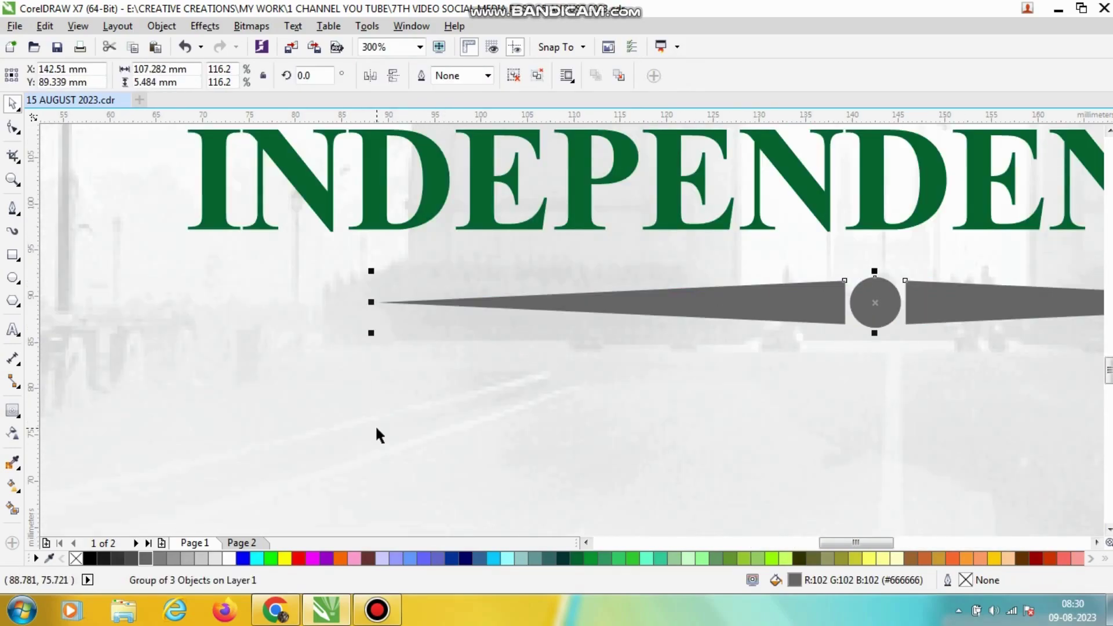
shift+click(376, 429)
key(c)
scroll(308, 296, down, 3)
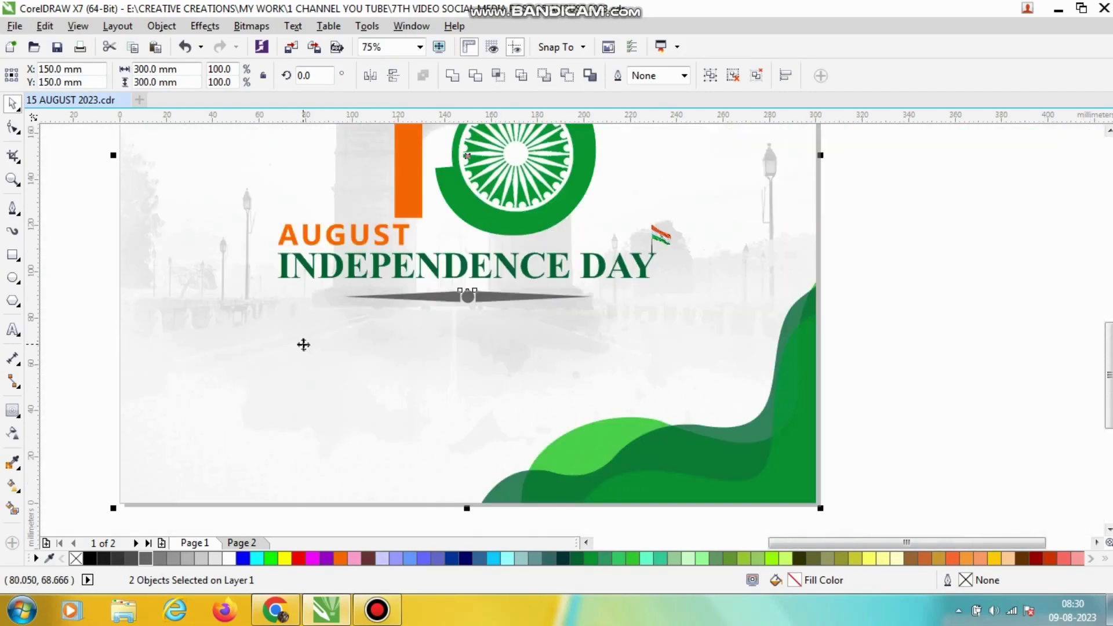
scroll(303, 344, down, 1)
click(636, 336)
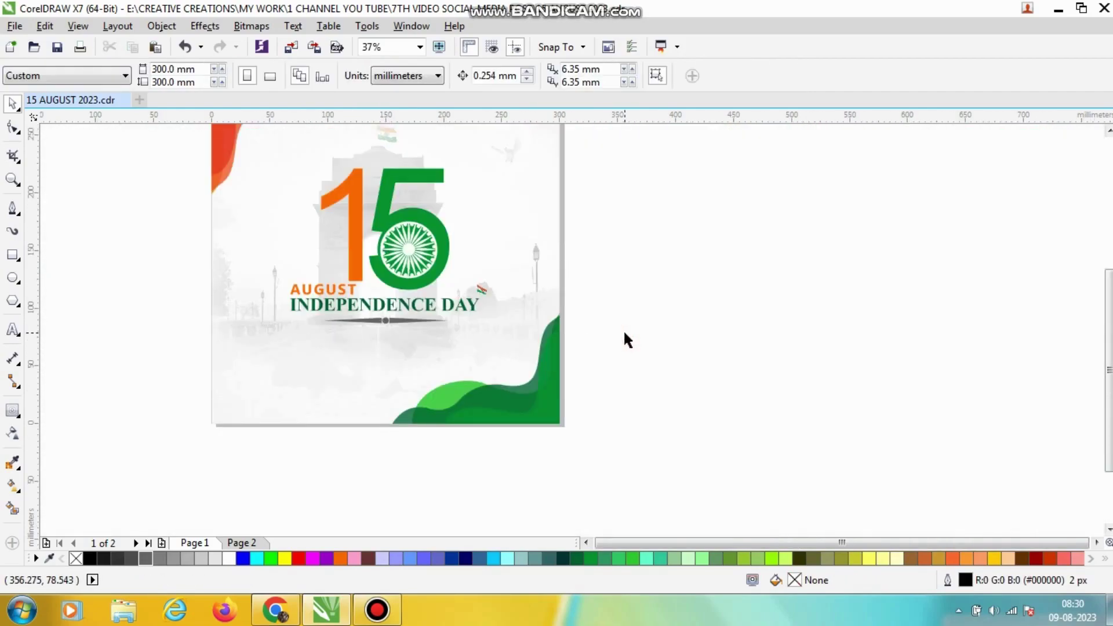
Step: Select the 15, the AUGUST and INDEPENDENCE DAY text, the small flag and the divider, and move them up about 11 mm
drag(638, 340, 152, 149)
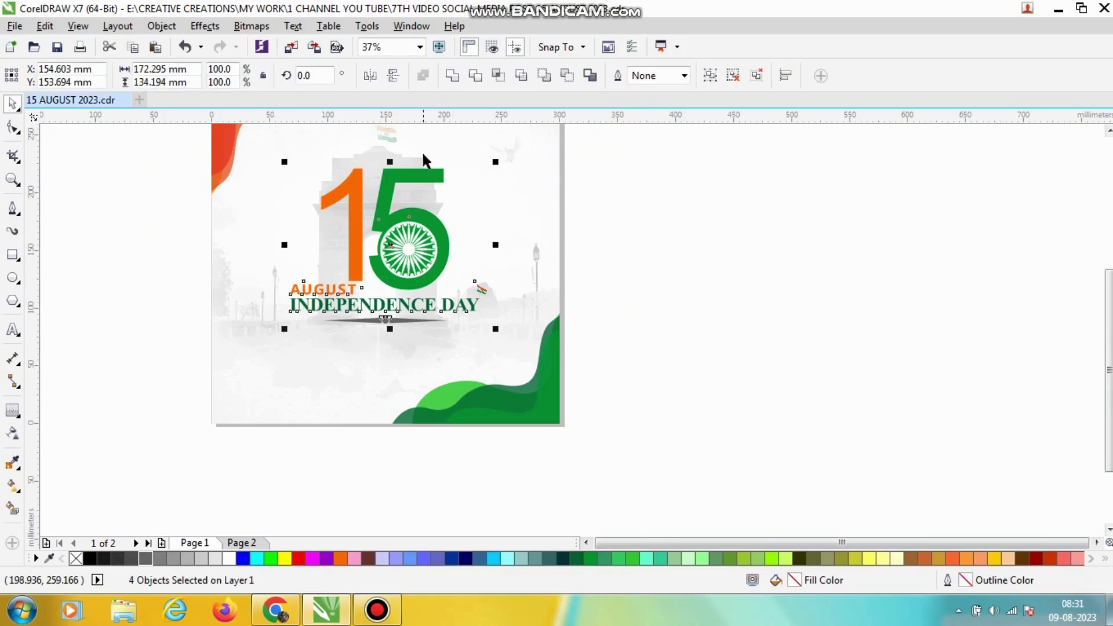
key(Up)
key(Up)
key(Up)
key(Up)
key(Up)
key(Up)
key(Up)
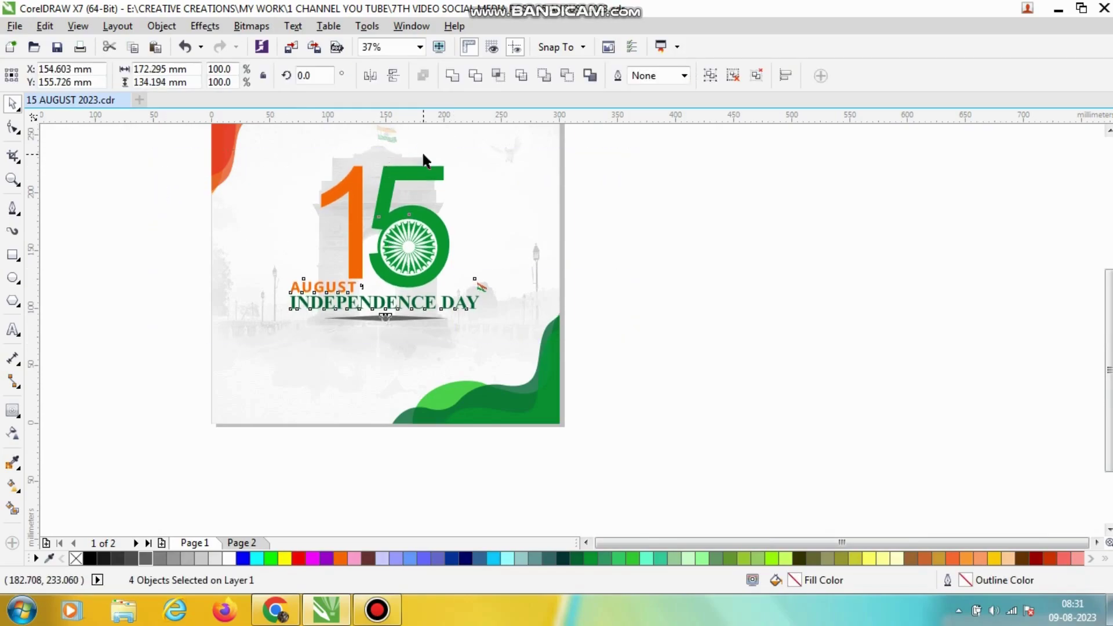
key(Up)
key(Up)
key(Up)
key(Up)
key(Up)
key(Up)
key(Up)
key(Up)
key(Up)
key(Up)
key(Up)
key(Up)
key(Up)
key(Up)
key(Up)
key(Up)
key(Up)
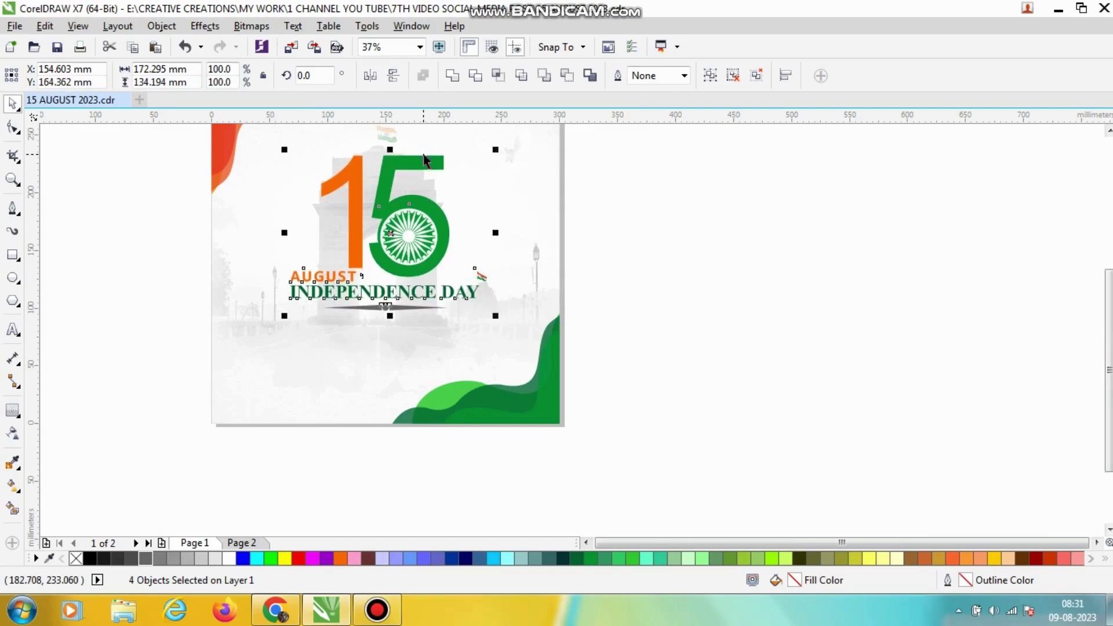
click(743, 262)
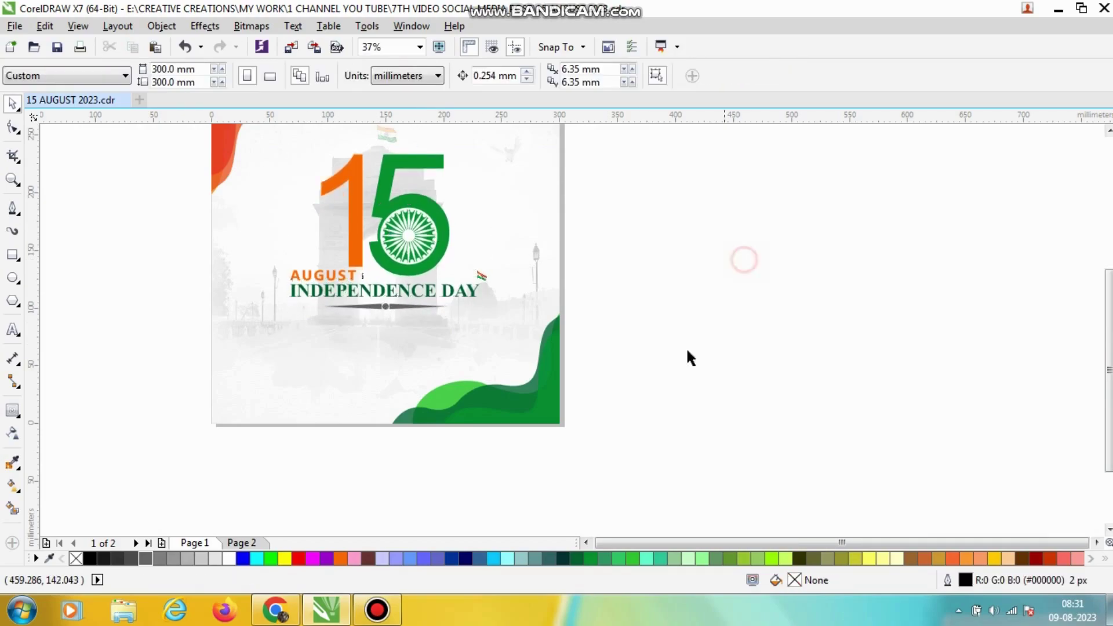
Step: Open the clipped background contents for editing and fill the dark green wave in the lower corner with #33CC33
double_click(450, 395)
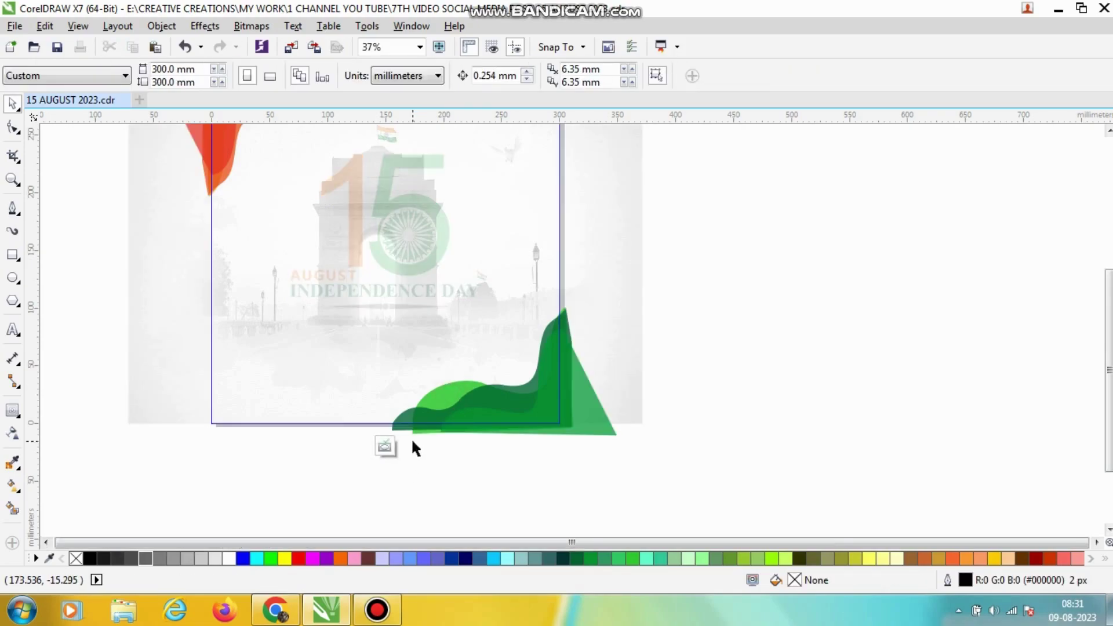
click(412, 419)
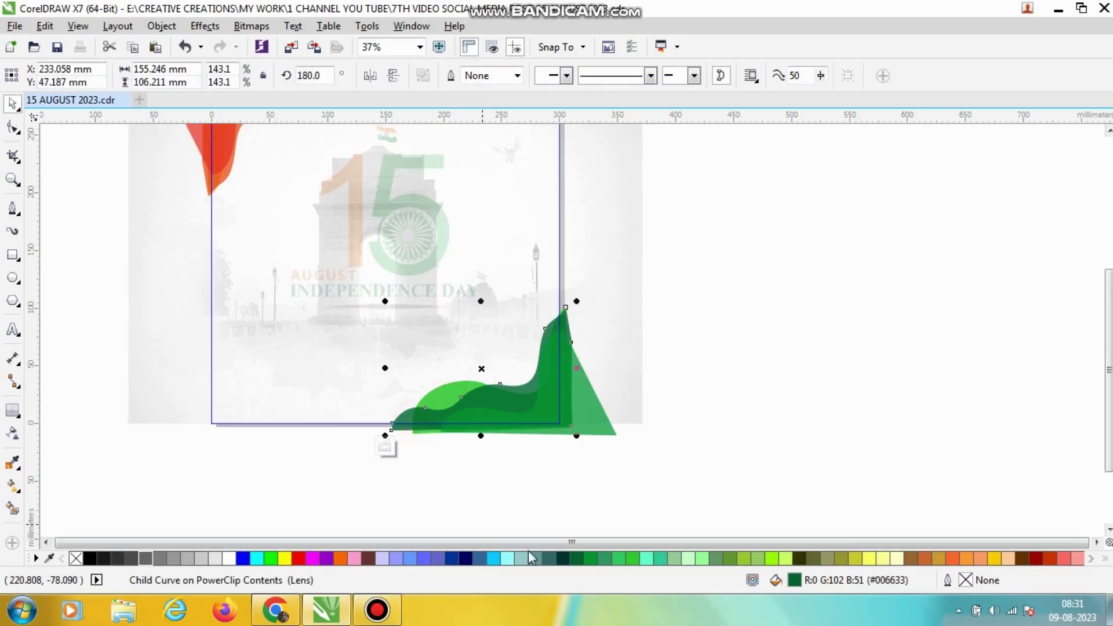
click(632, 558)
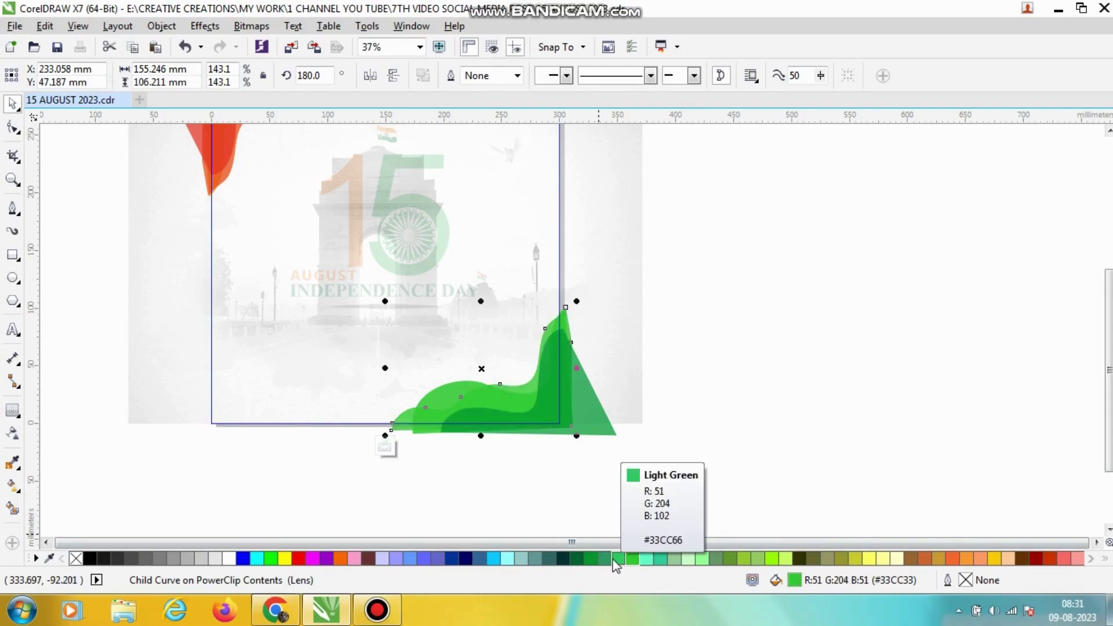
Step: Try the fills #33CC66, #339966 and #99FF00 on the same wave, finish editing the clipped contents, and undo these changes
click(616, 560)
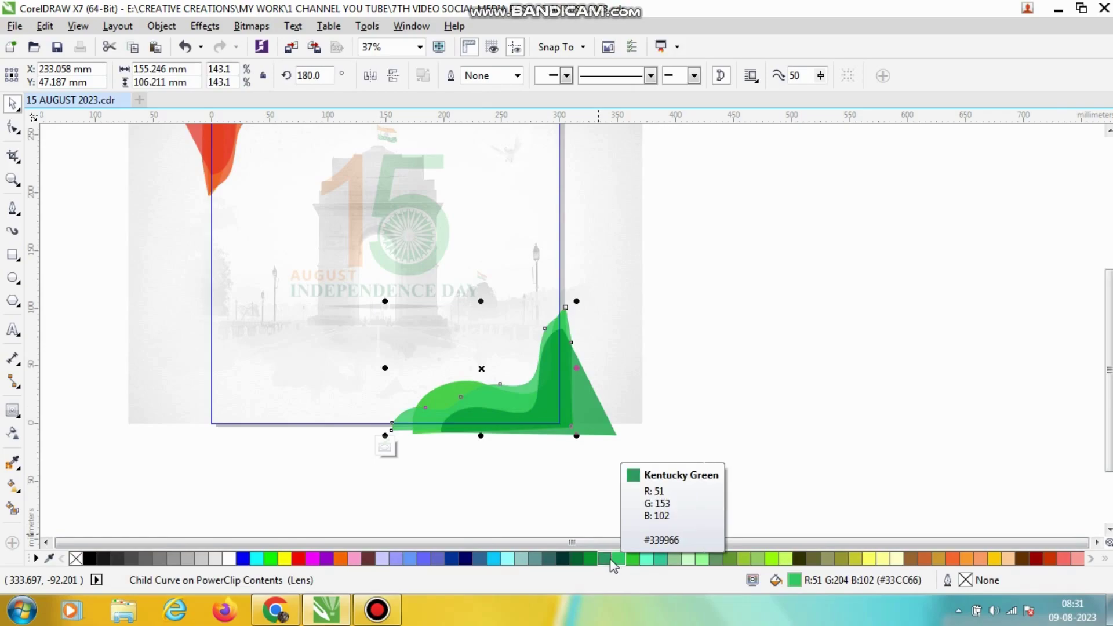
click(610, 560)
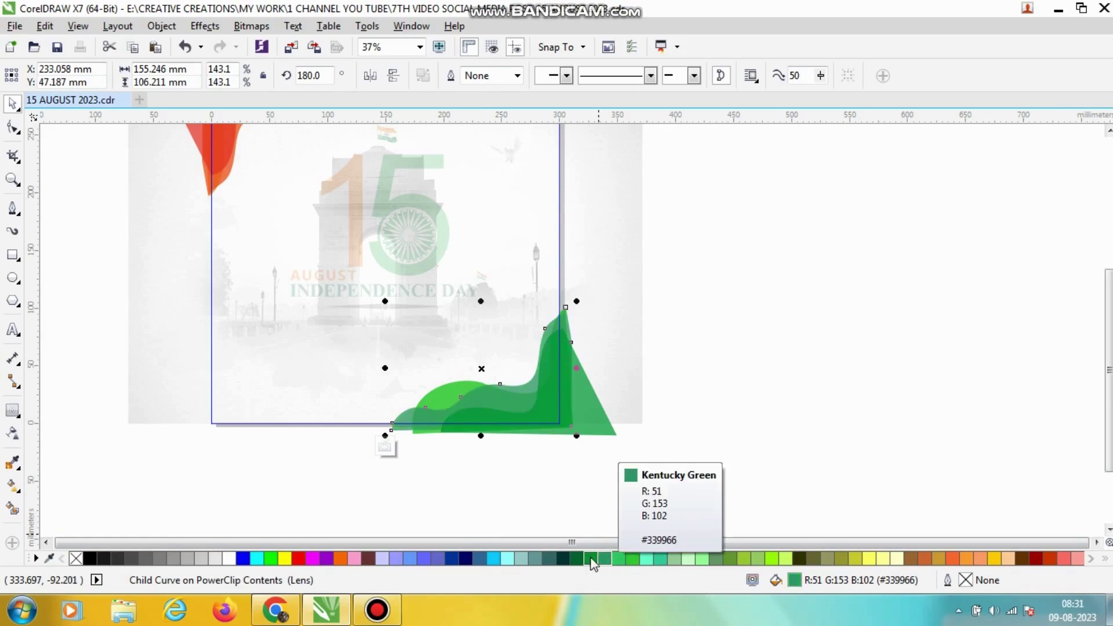
click(772, 560)
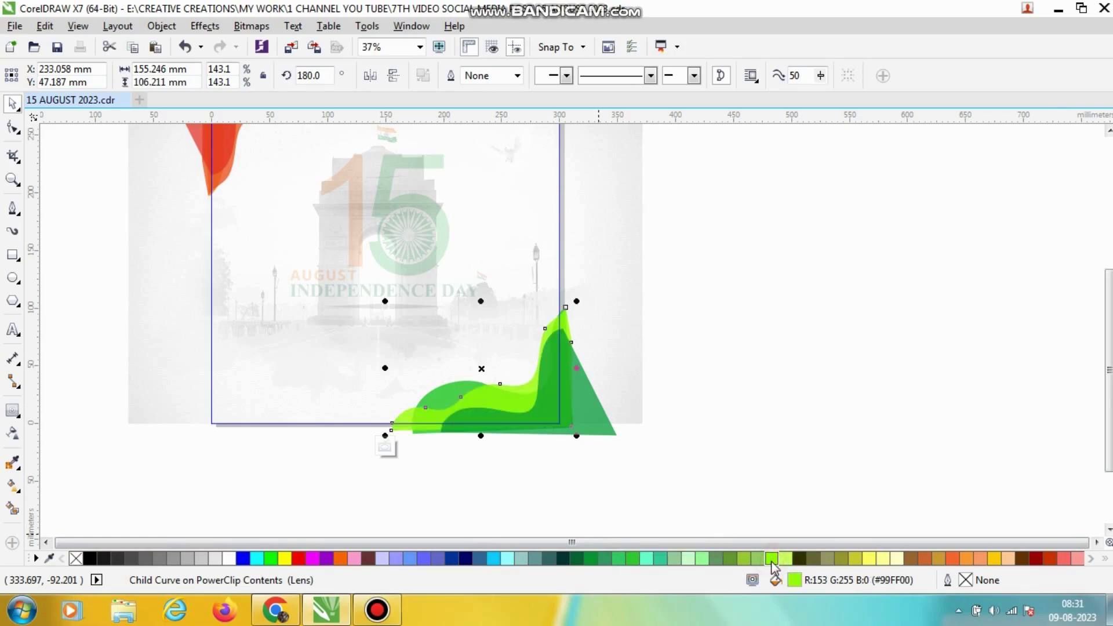
ctrl+click(662, 473)
click(662, 473)
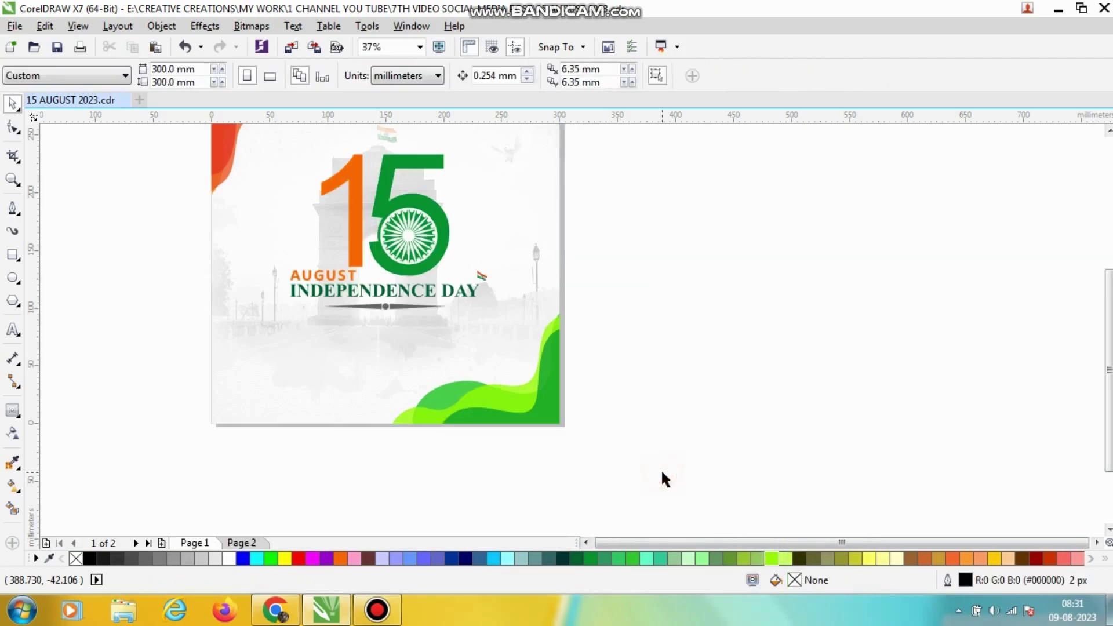
key(ctrl+z)
key(ctrl+z)
key(ctrl+z)
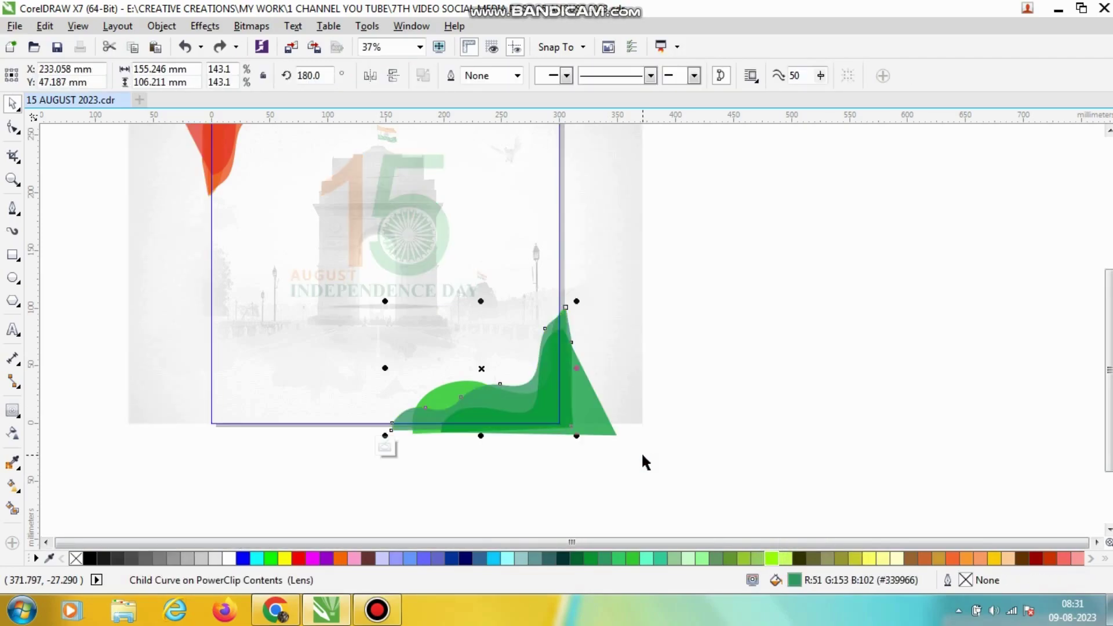
key(ctrl+z)
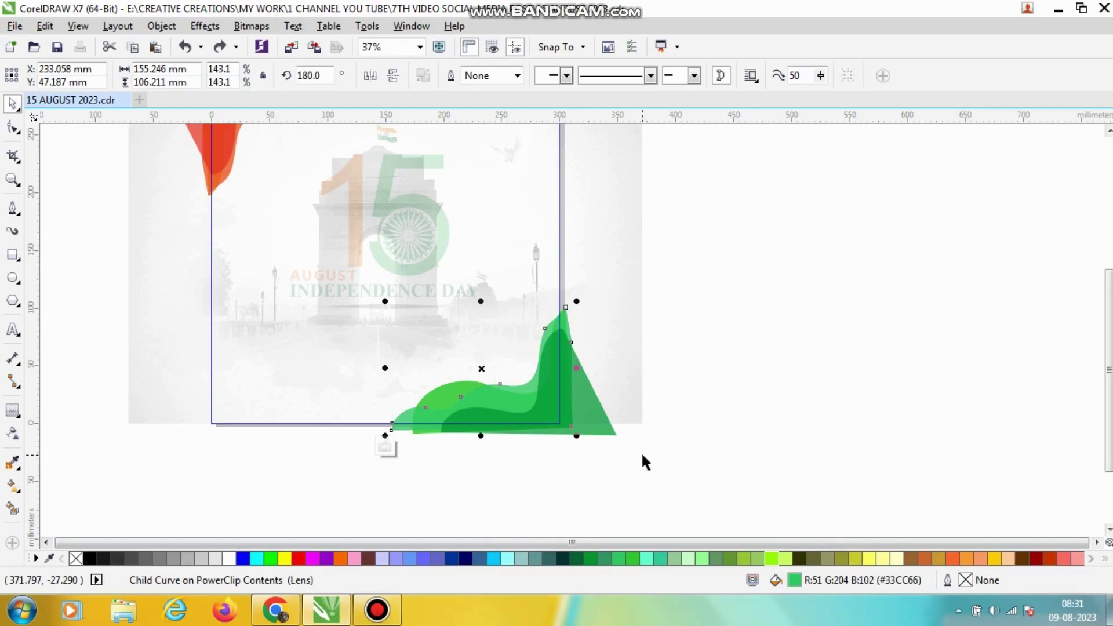
Step: Fill the rounded rear wave of the green corner with Kentucky Green #339966 and finish editing the clipped contents
scroll(437, 453, up, 2)
click(437, 454)
click(454, 314)
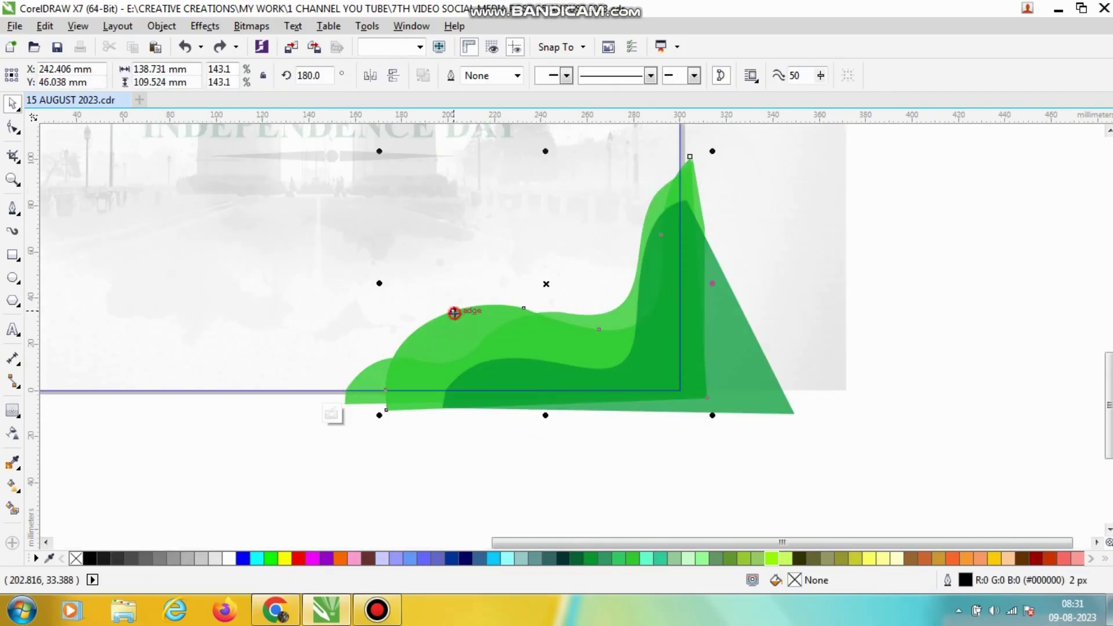
click(618, 559)
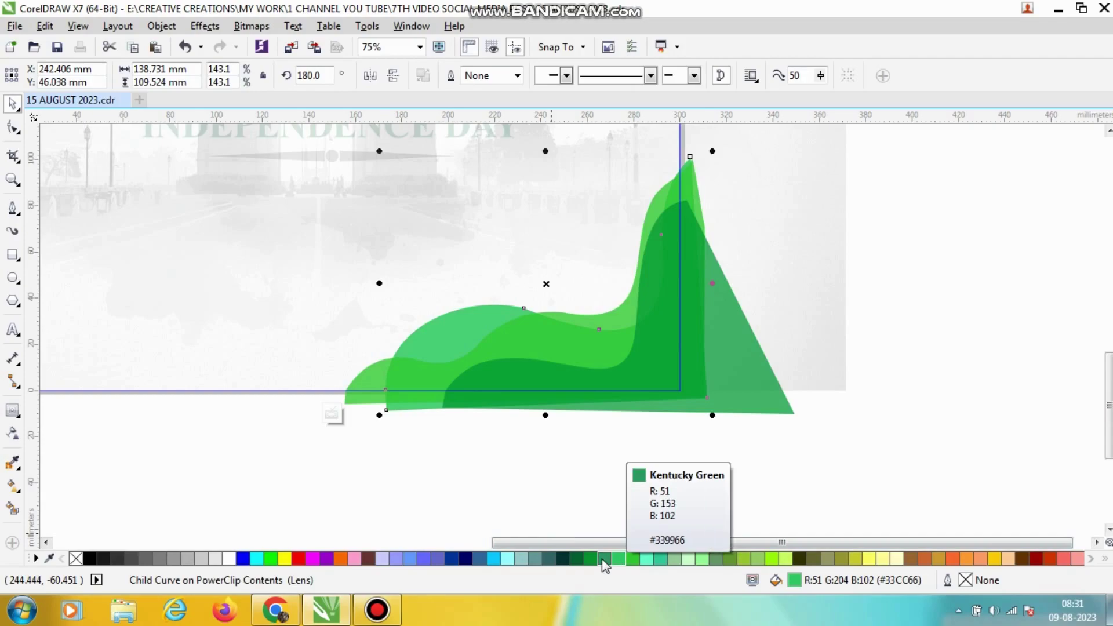
click(605, 559)
ctrl+click(538, 447)
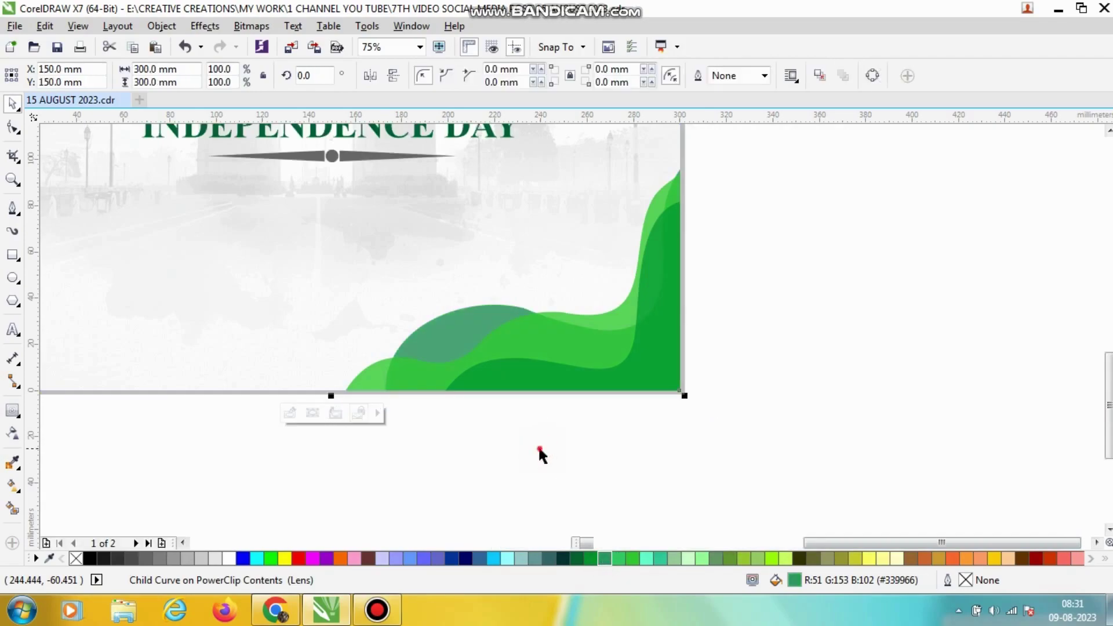
click(538, 448)
scroll(539, 447, down, 2)
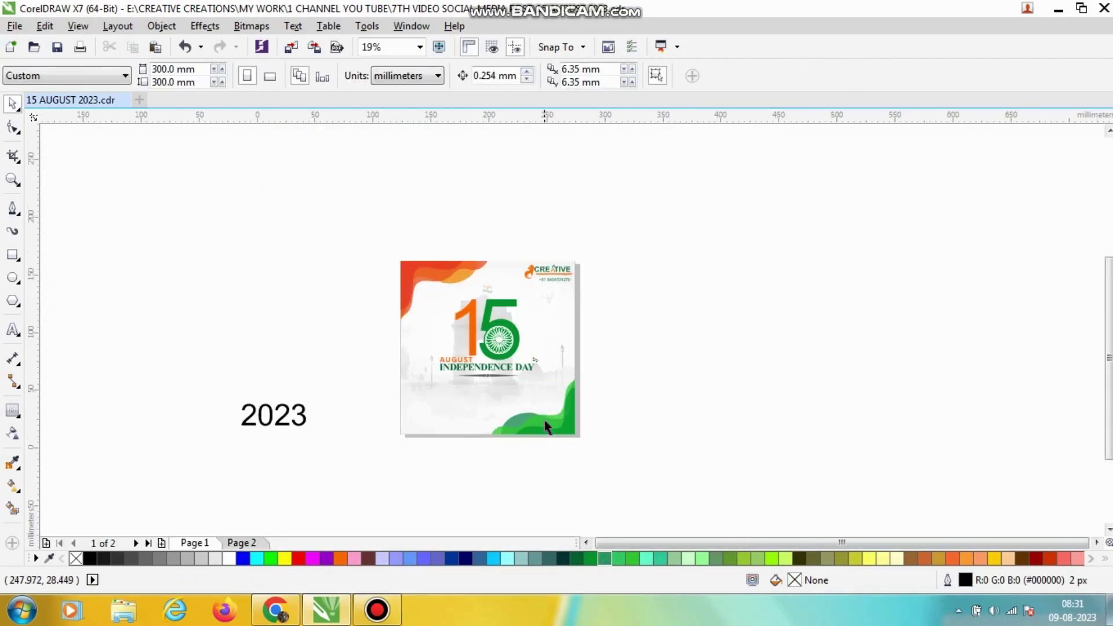
Step: Reopen the clipped background contents, fill the rounded rear wave with Light Green #33CC66, and finish editing
scroll(544, 419, up, 1)
ctrl+click(509, 409)
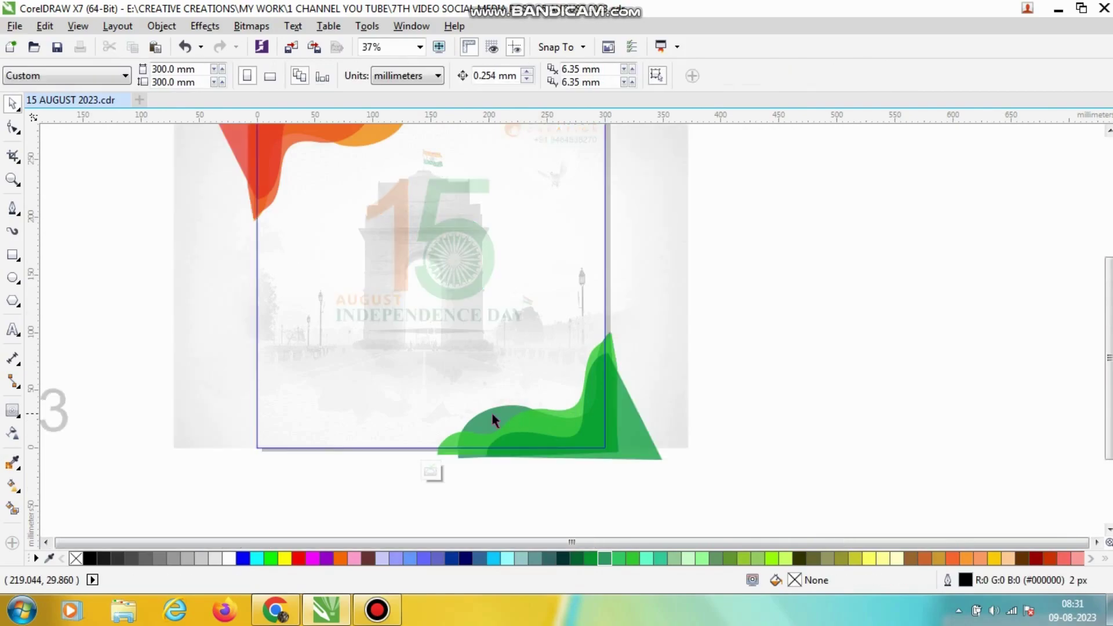
click(490, 433)
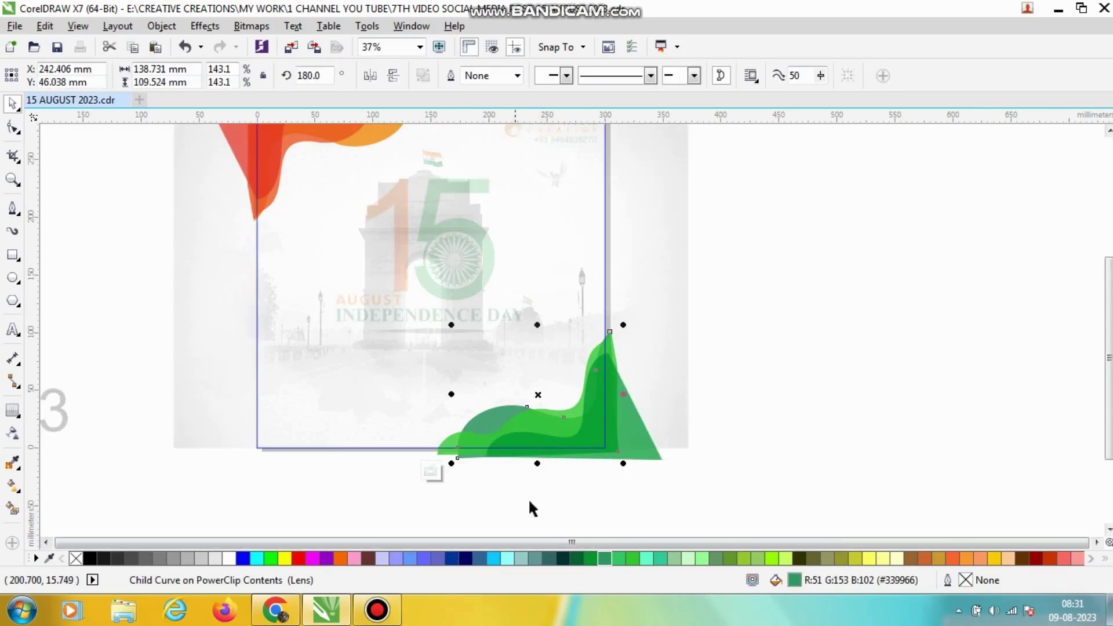
click(619, 558)
click(608, 488)
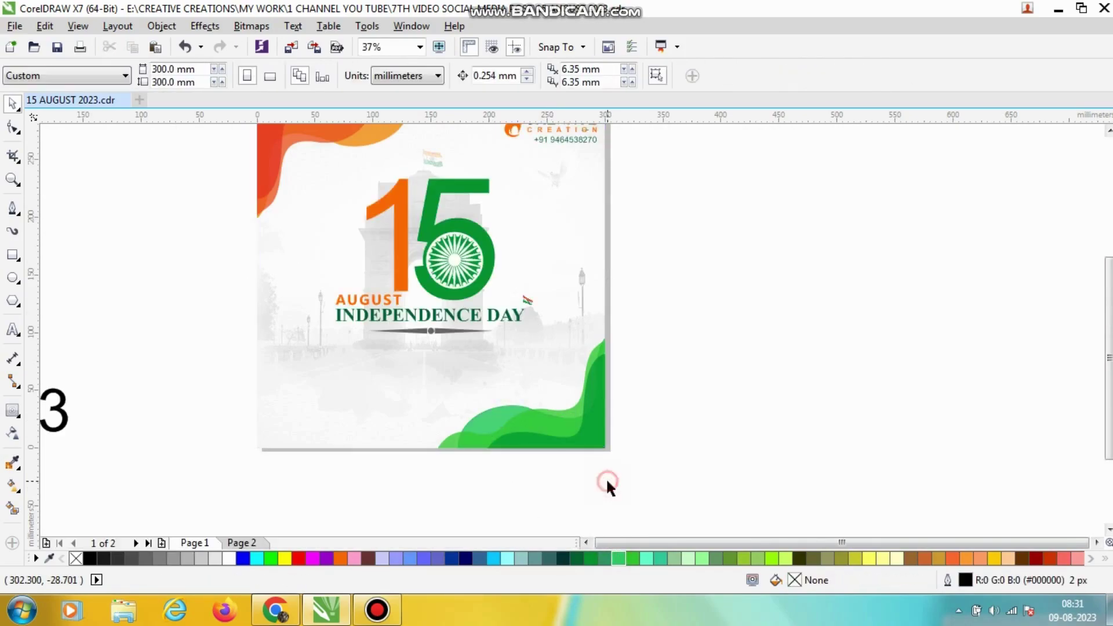
Step: Add a line of artistic text below the divider reading "Every Indian should now forget that he is a Rajput a"
scroll(463, 391, down, 2)
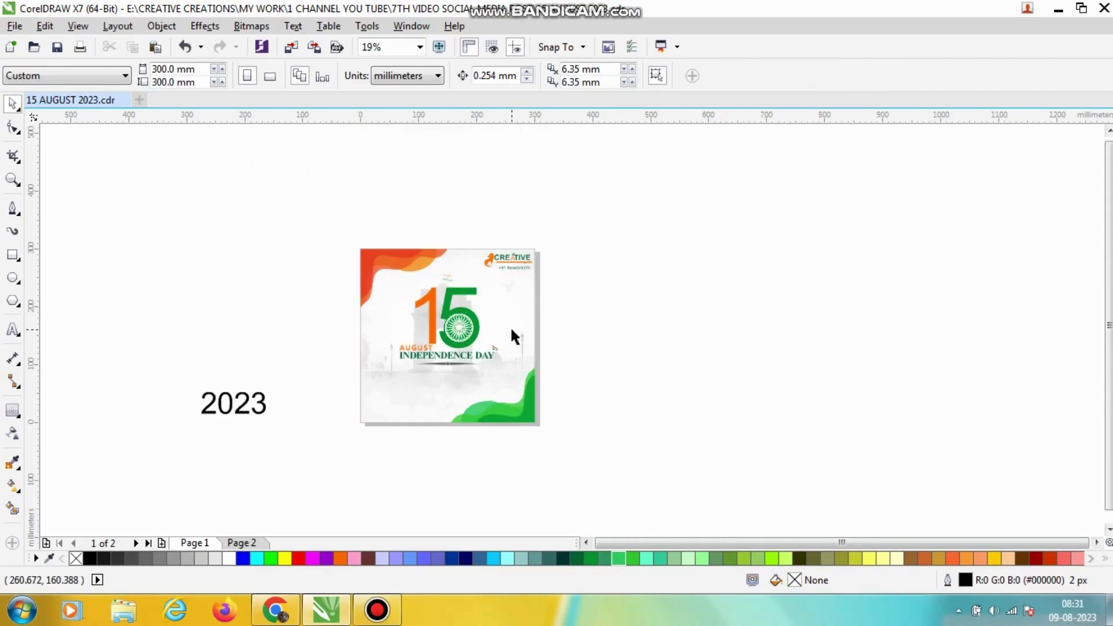
scroll(511, 330, down, 1)
scroll(596, 357, up, 1)
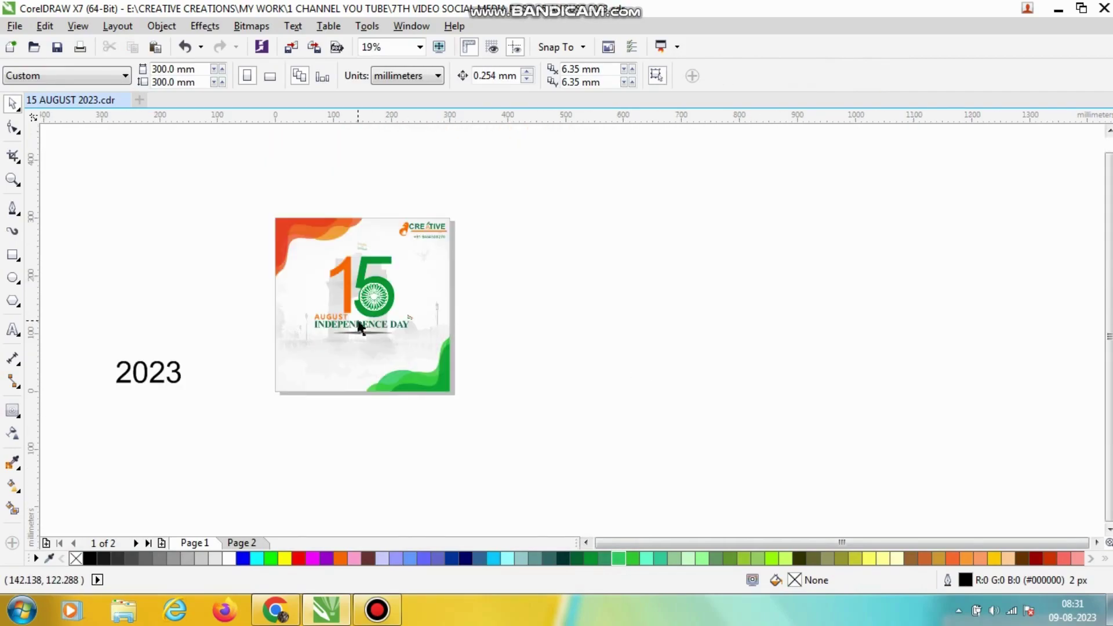
scroll(358, 336, up, 1)
scroll(358, 336, up, 1)
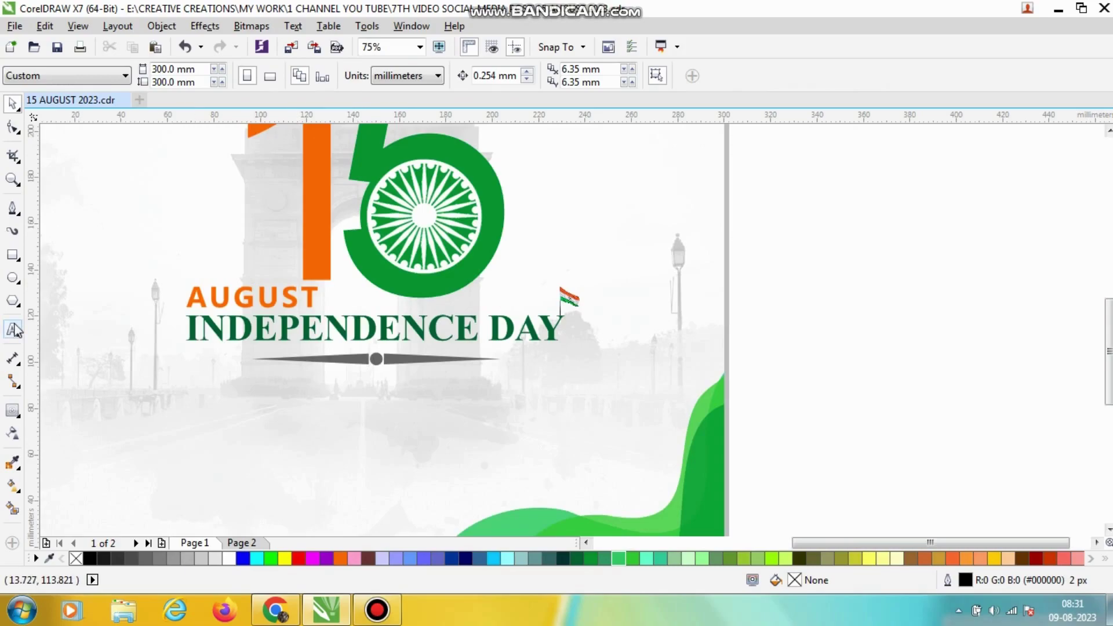
click(13, 329)
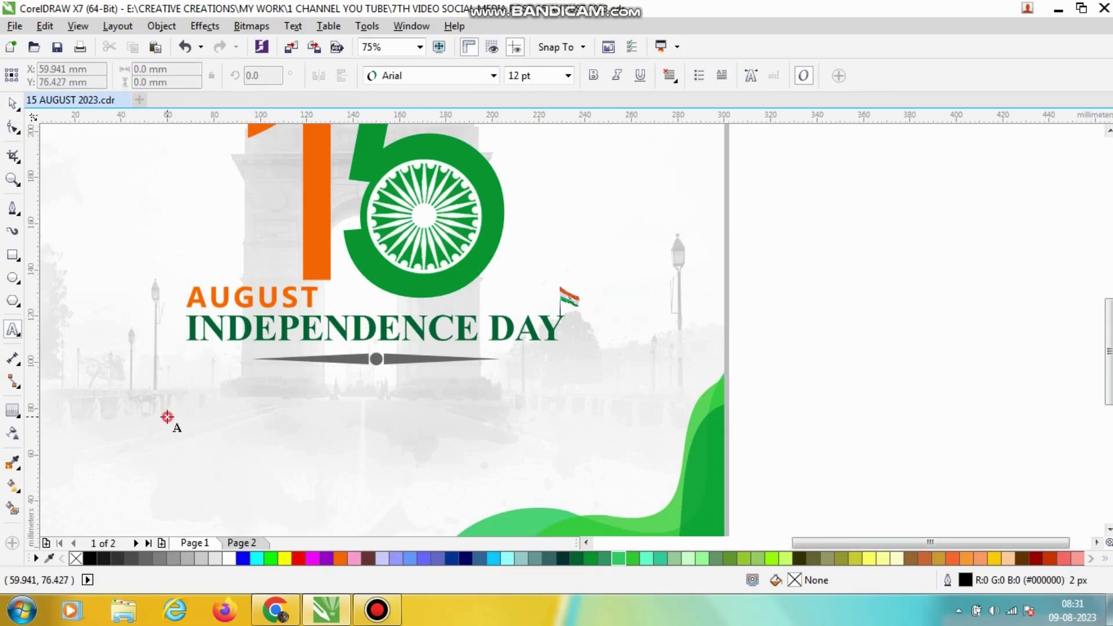
click(167, 416)
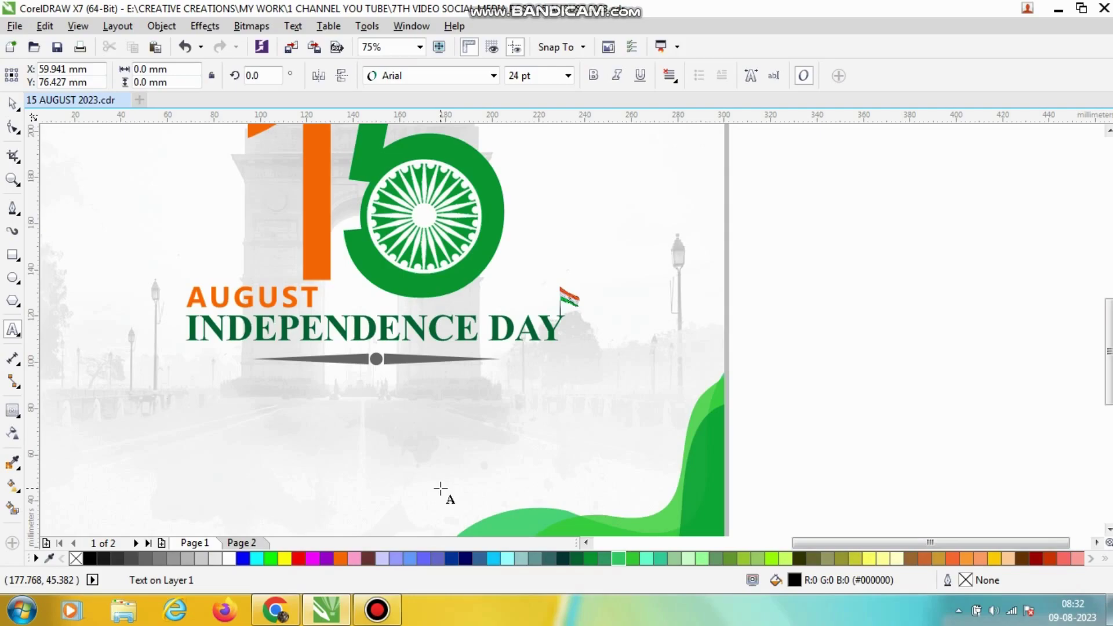
text(Every)
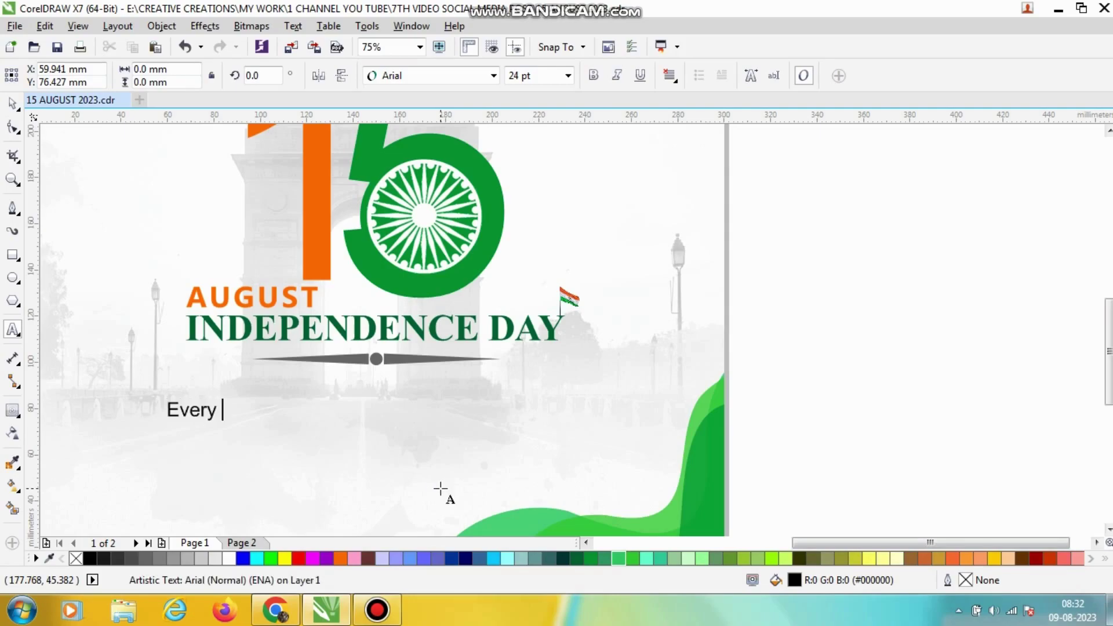
text( Indian shou)
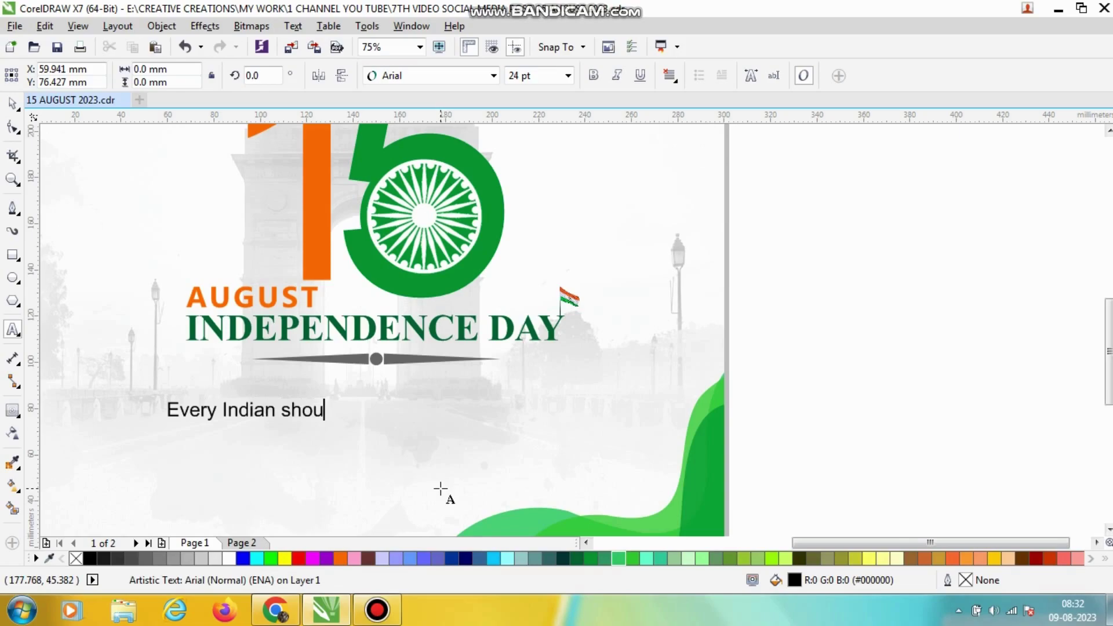
text(ld now)
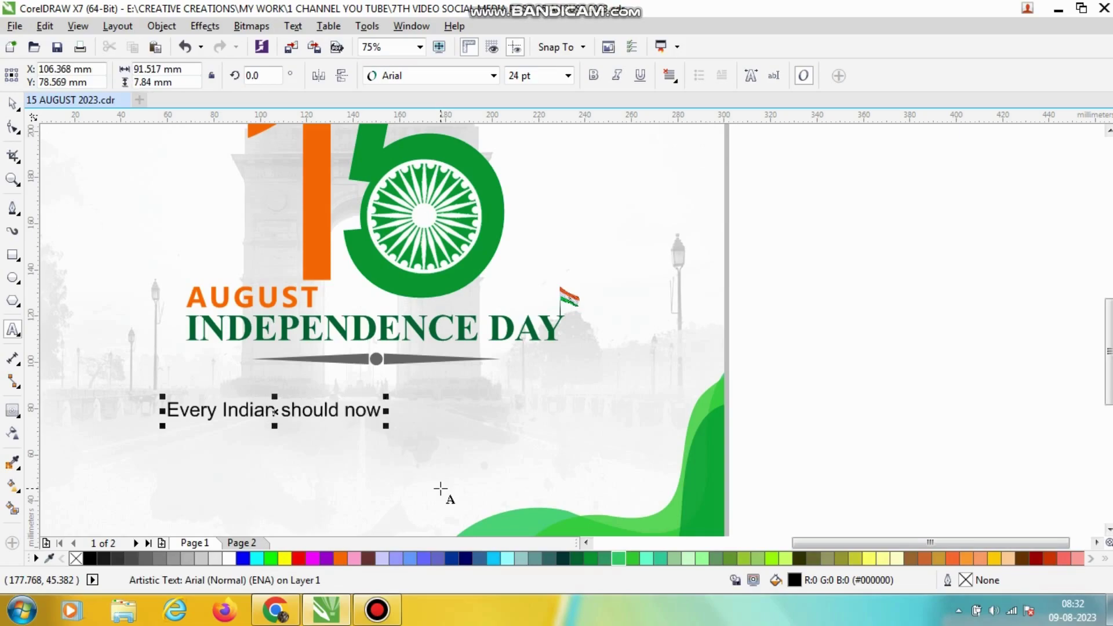
text( for)
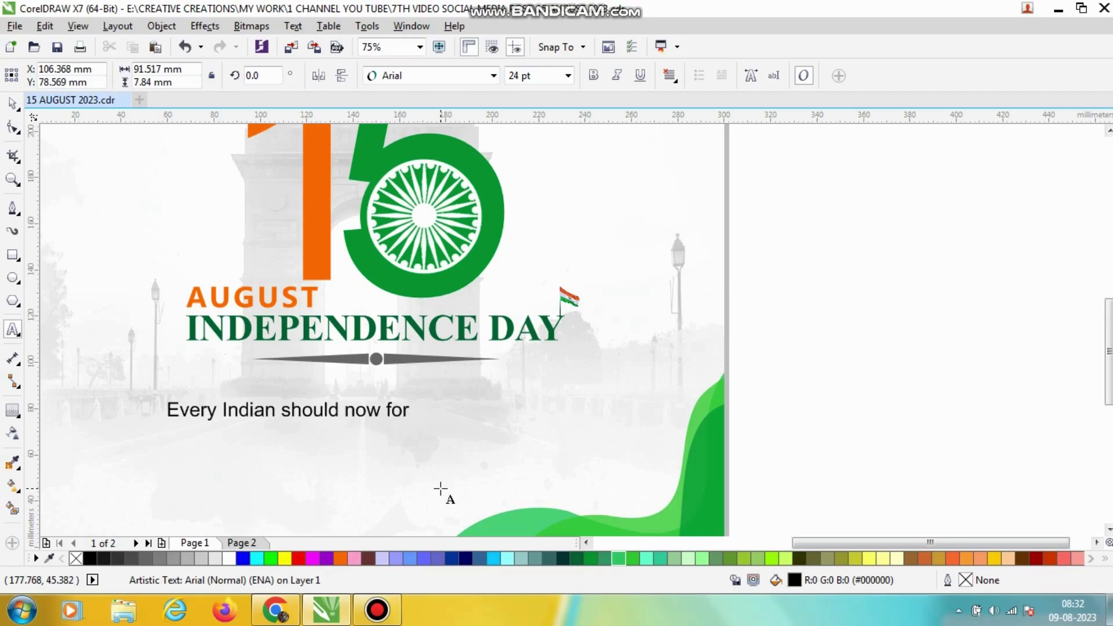
text(get that )
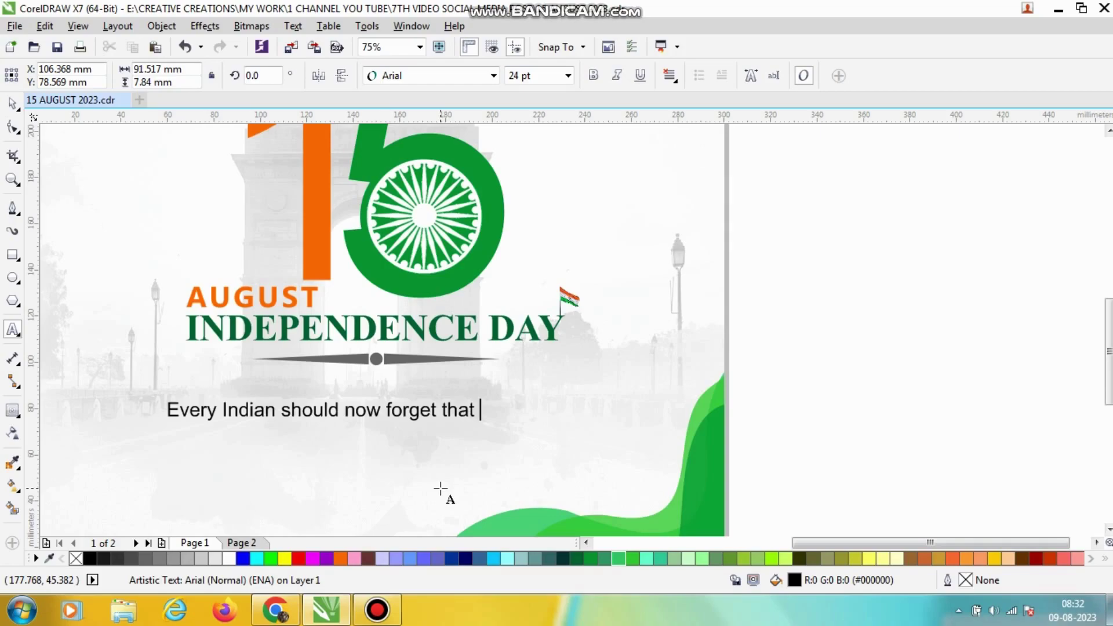
text(he is a Rajput a)
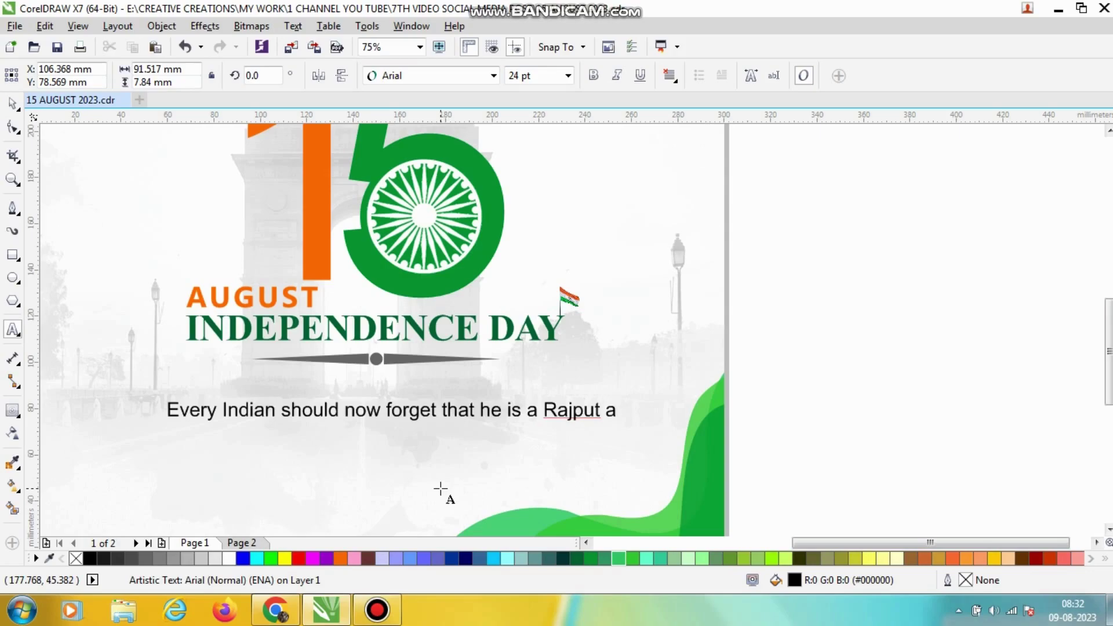
Step: Continue the quote on a second line with "Sikh or a Jat. He must remember that he is anIndian.”"
key(Return)
text(Sikh or )
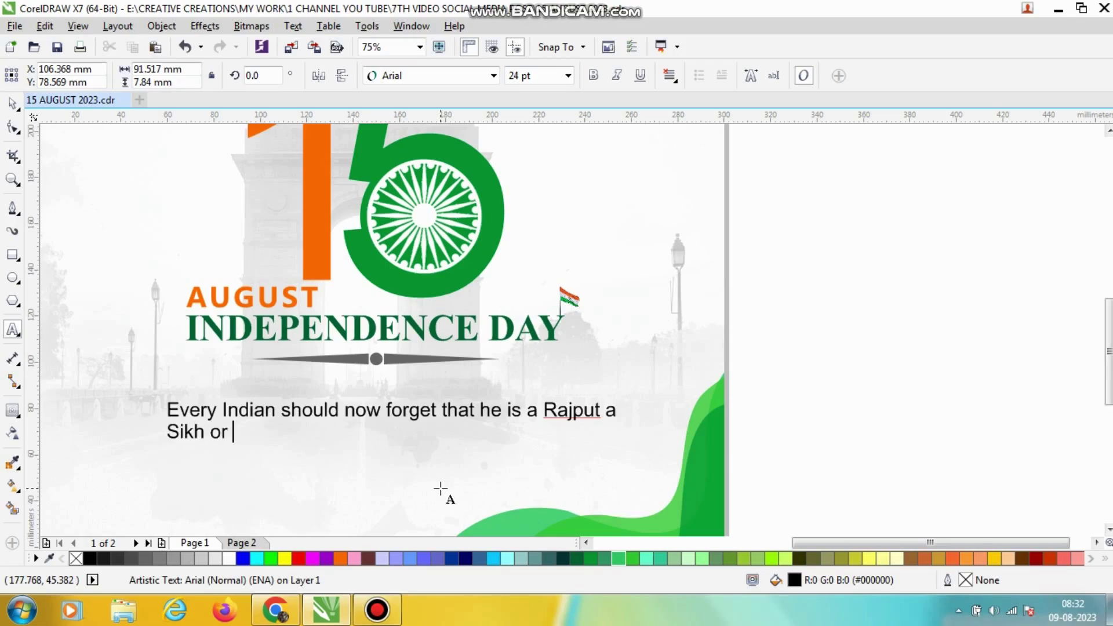
text(a jat.)
key(BackSpace)
key(BackSpace)
key(BackSpace)
key(BackSpace)
key(BackSpace)
text(Jat. He must remember)
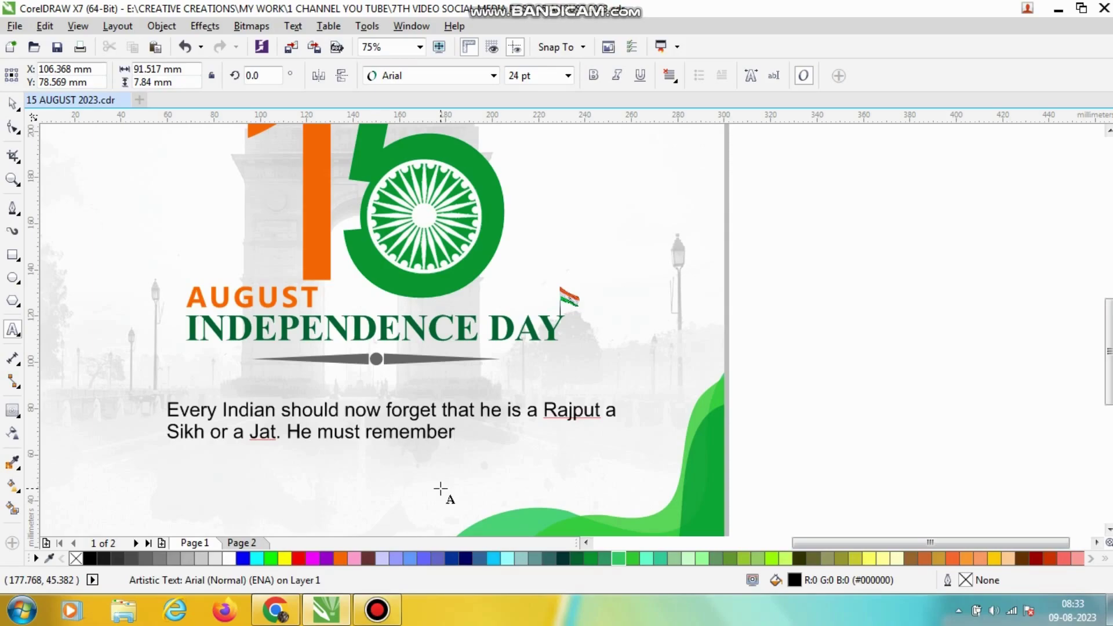
text( that he is )
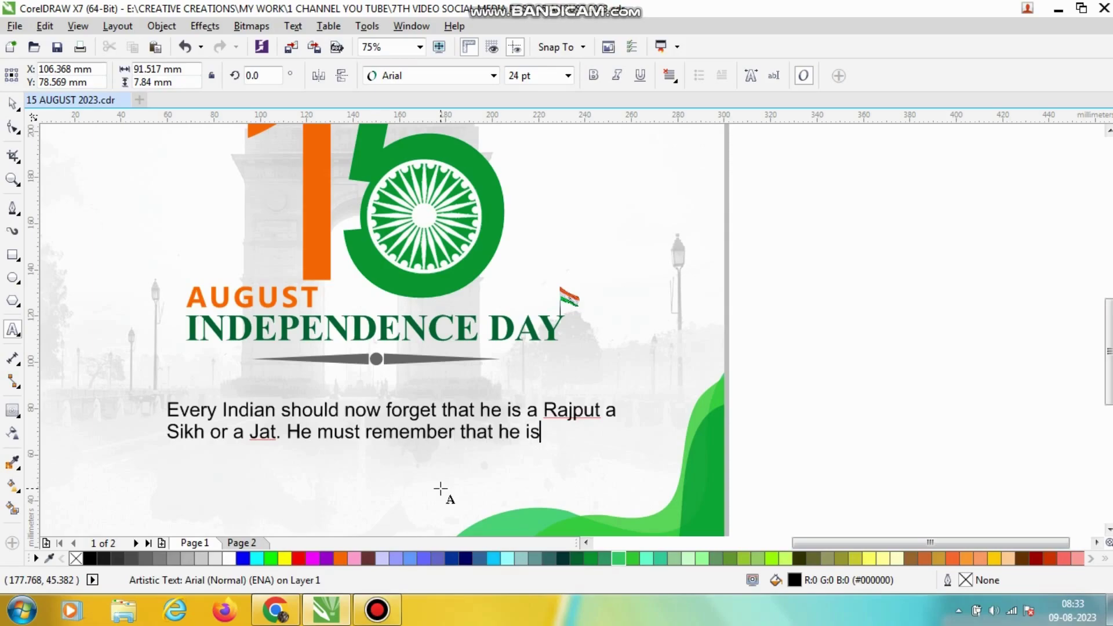
text(an Indian)
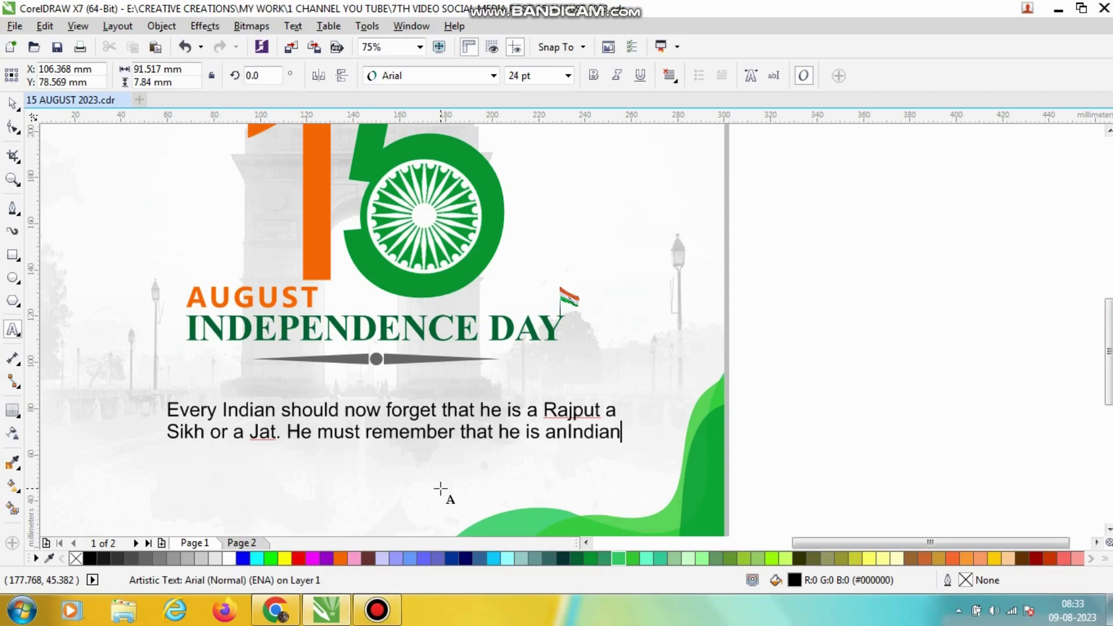
text(.”)
Step: Try an opening quotation mark before "Every" at the start of the quote, and remove it
key(Escape)
key(Up)
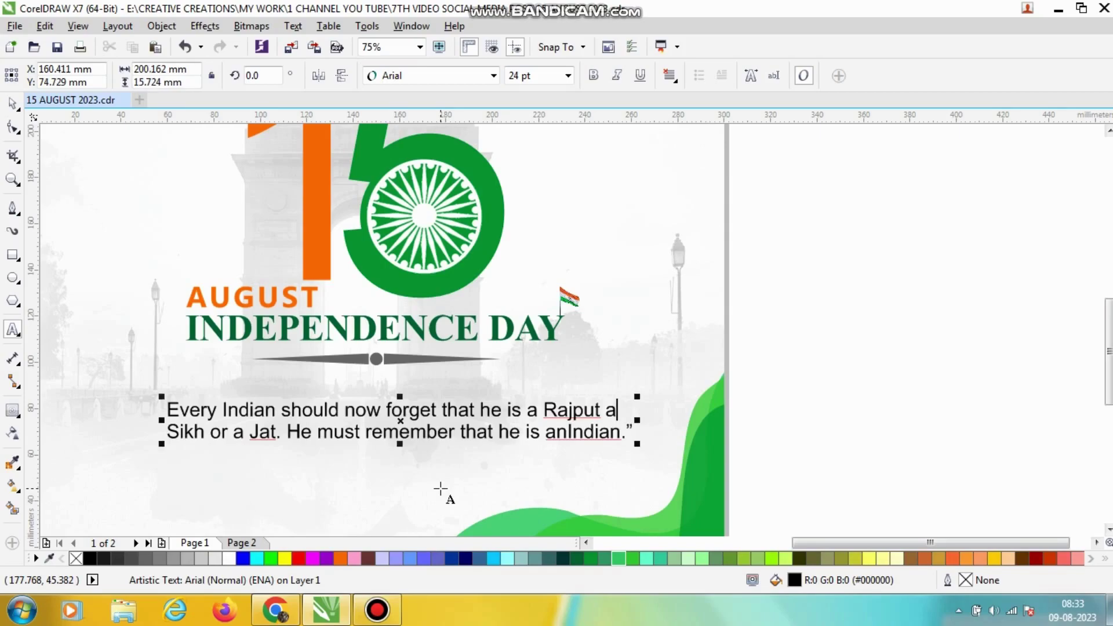
key(Left)
key(Left)
key(Left)
key(Left)
key(Left)
key(Left)
key(Left)
key(Left)
key(Left)
key(Left)
key(Left)
key(Left)
key(Left)
key(Left)
key(Left)
key(Left)
key(Left)
key(Left)
key(Left)
key(Left)
text(“)
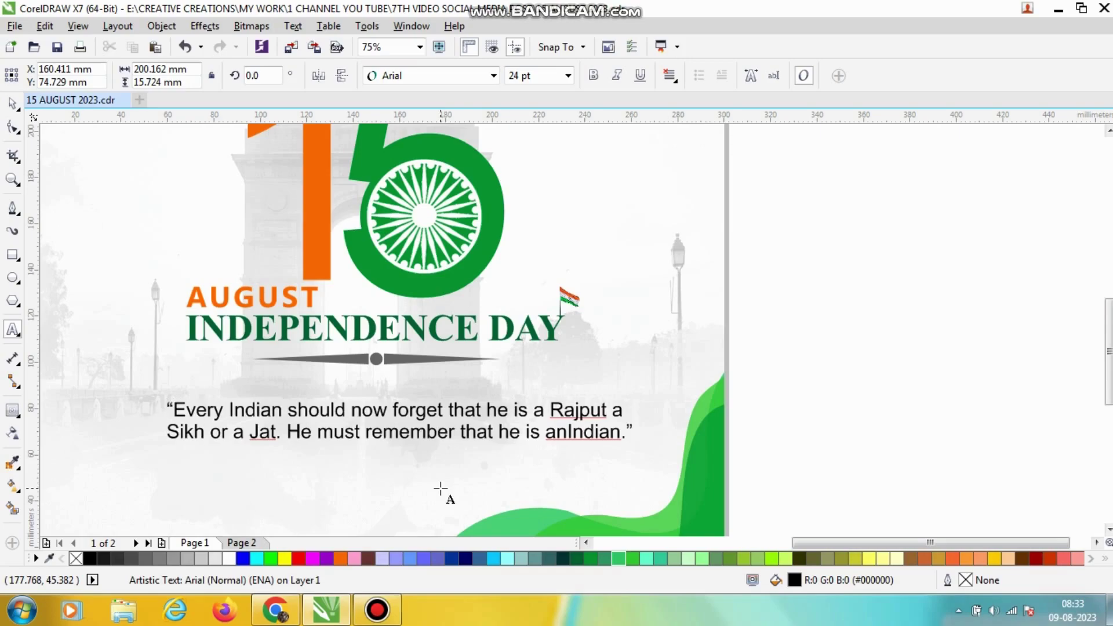
key(BackSpace)
Step: Delete the closing quotation mark at the end of the quote's second line
key(Right)
key(Right)
key(Right)
key(Right)
key(Right)
key(Right)
key(Right)
key(Right)
key(Right)
key(Right)
key(Right)
key(Right)
key(Right)
key(Right)
key(Right)
key(Right)
key(Right)
key(Right)
key(Right)
key(Right)
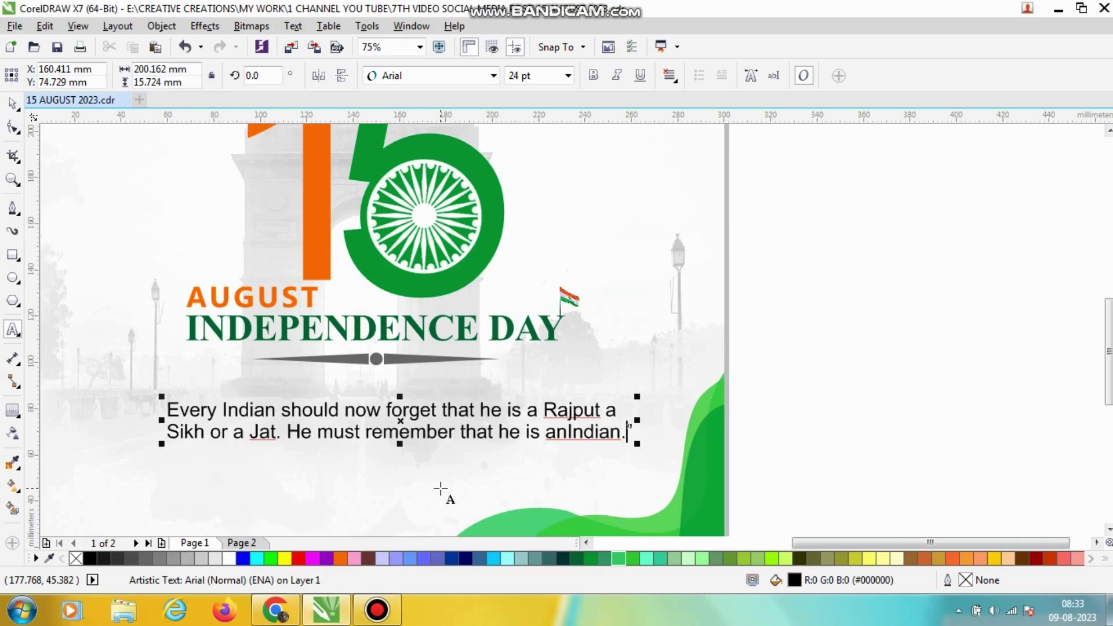
key(BackSpace)
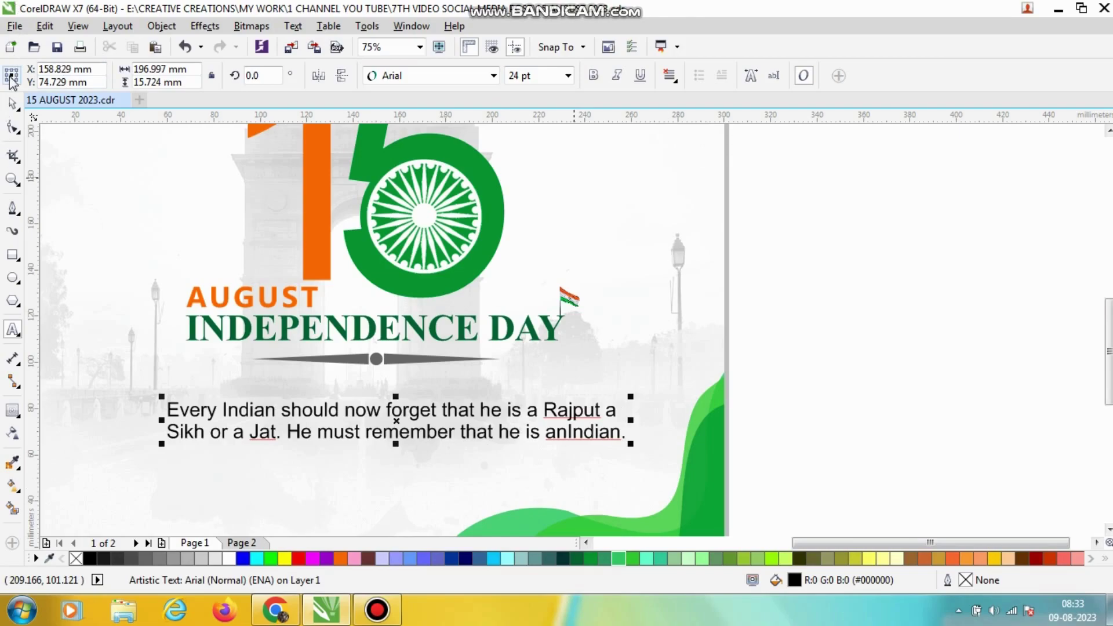
Step: Change the quote's font to Calibri
click(12, 103)
click(457, 76)
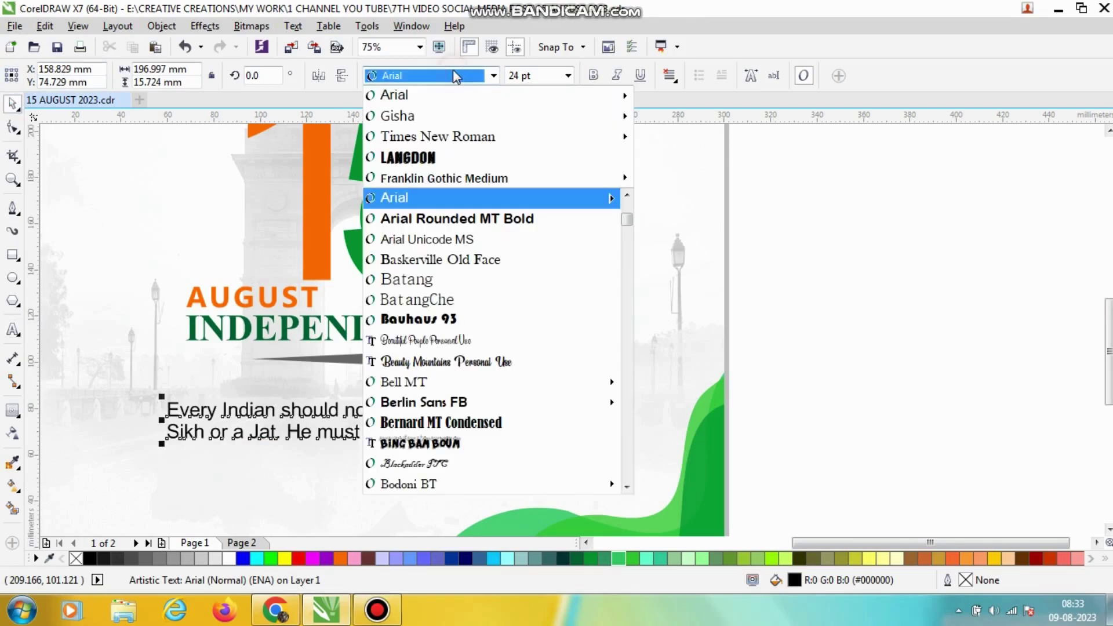
mouse_move(446, 118)
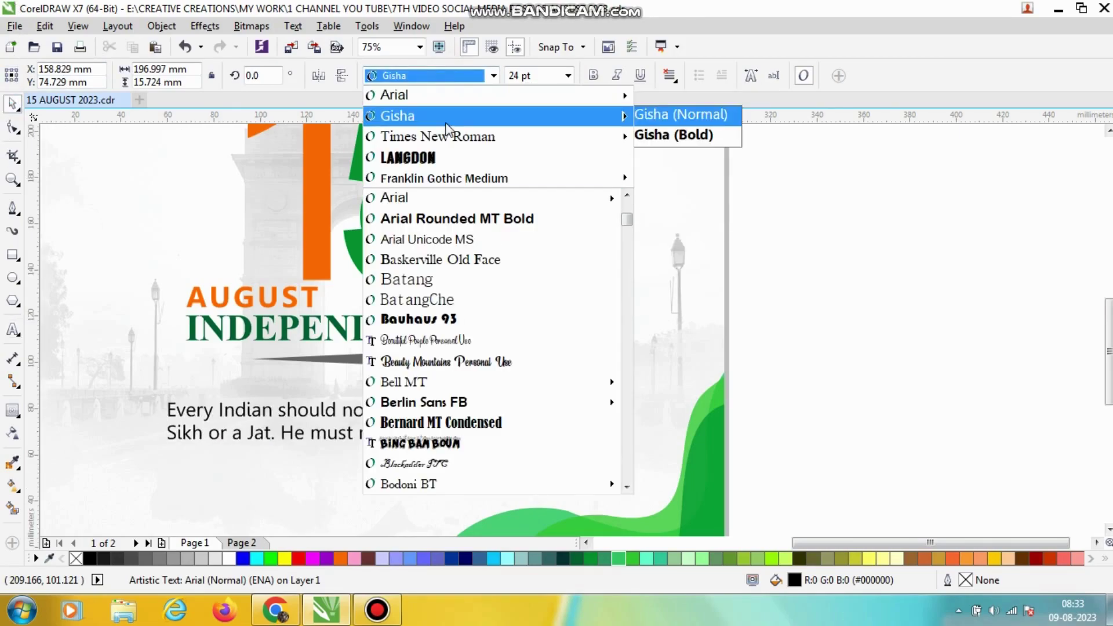
scroll(449, 250, down, 2)
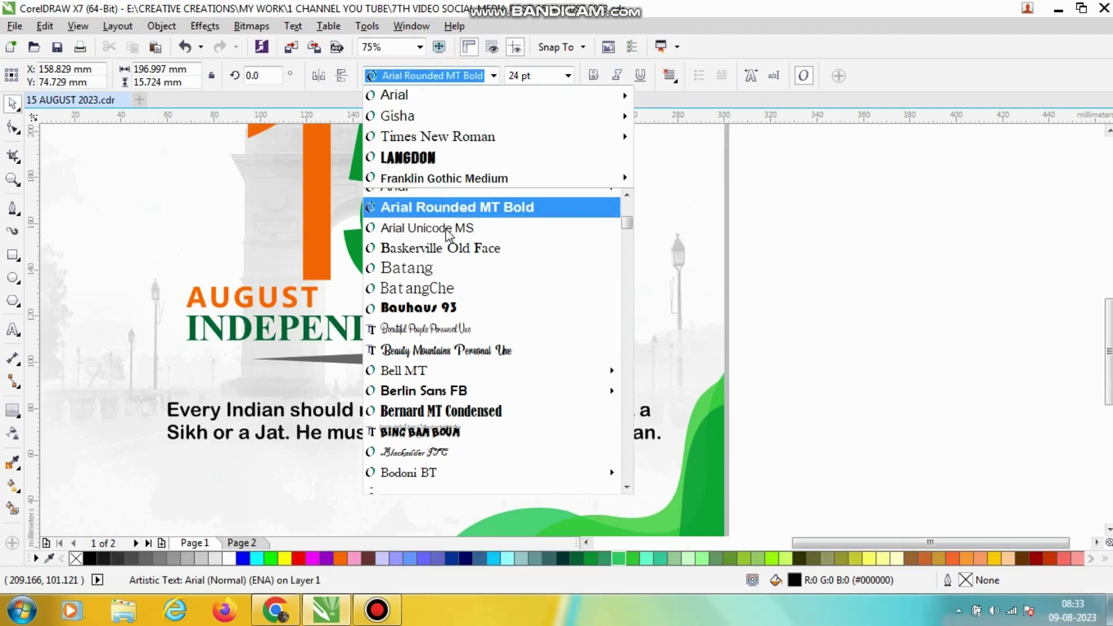
scroll(458, 267, down, 7)
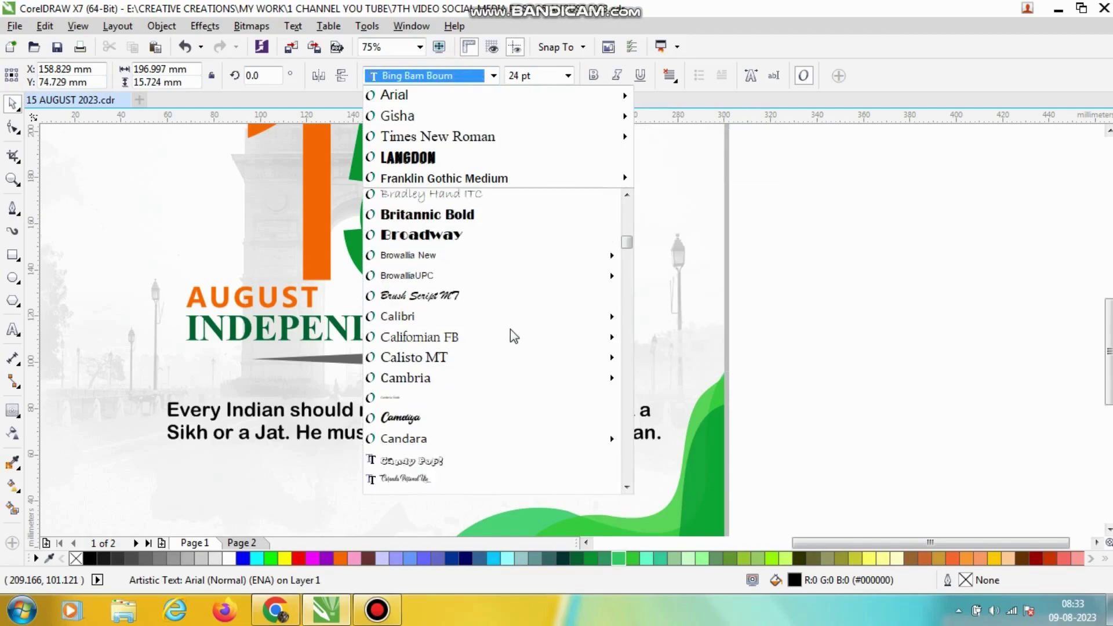
scroll(494, 291, up, 3)
mouse_move(461, 274)
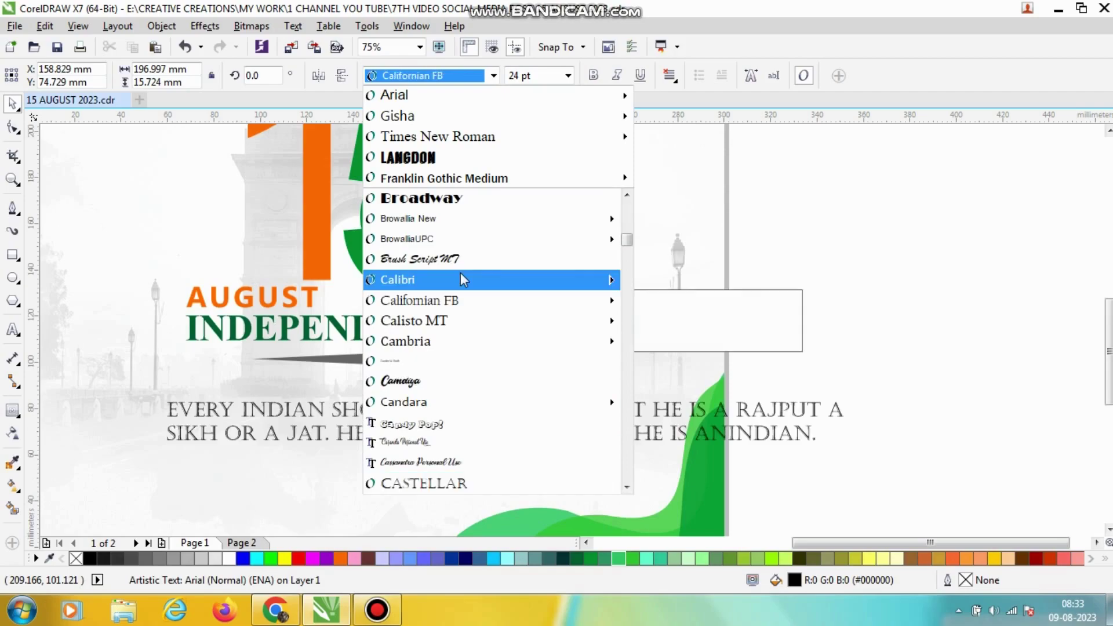
click(460, 277)
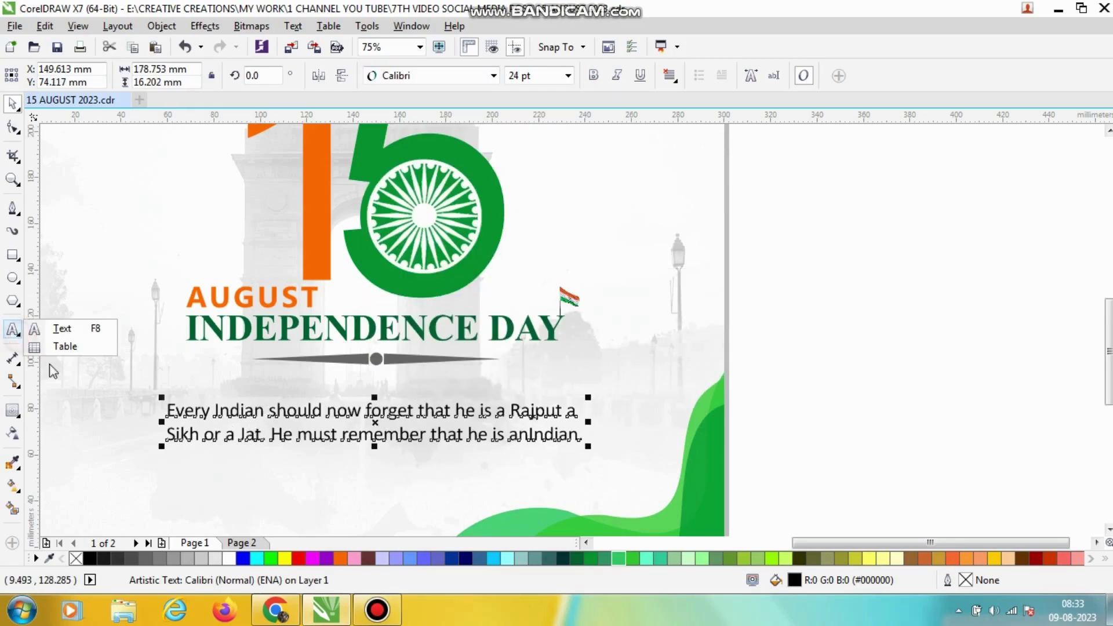
Step: Shift the quote's line break so that the first line ends with "Sikh" and the second starts with "or a Jat"
click(13, 330)
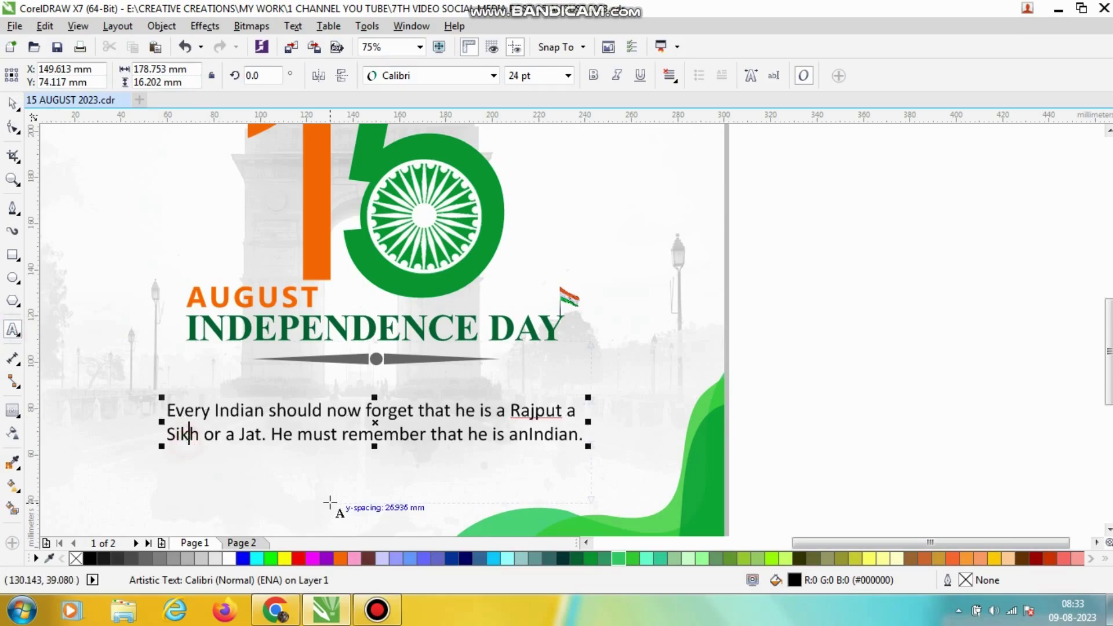
key(Left)
key(Left)
key(BackSpace)
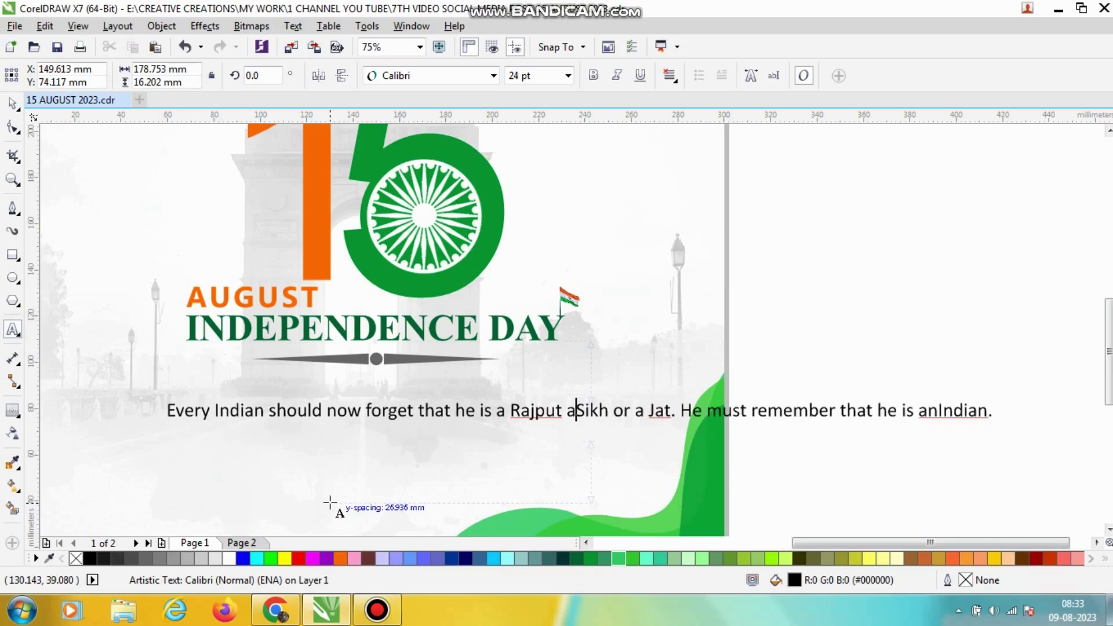
key(Right)
key(Right)
key(Right)
key(Right)
key(Right)
key(Left)
key(Return)
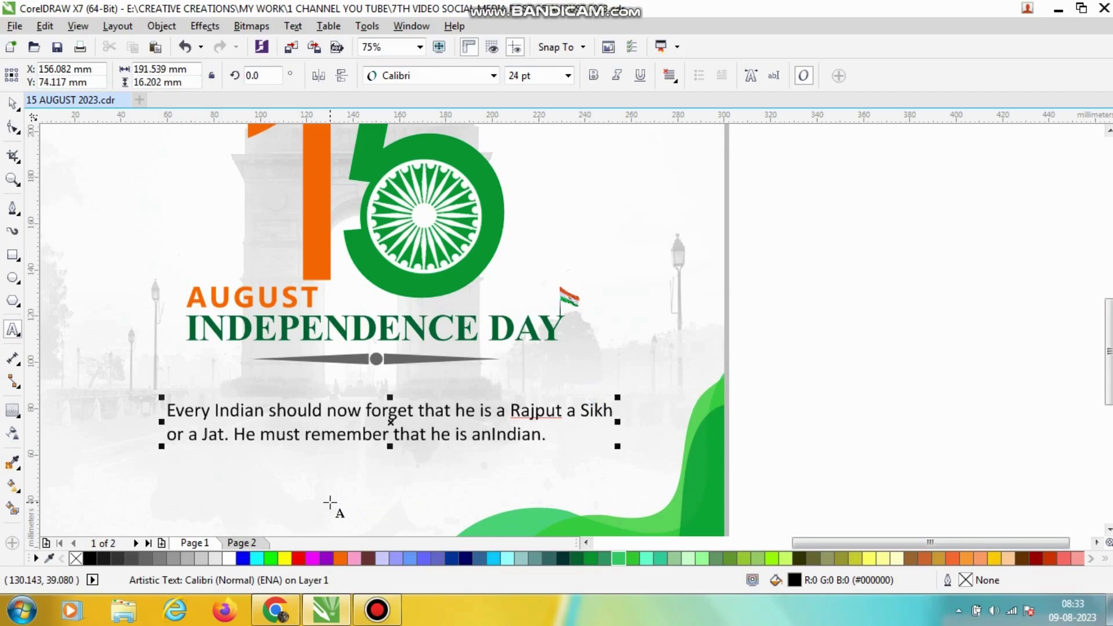
Step: Set the quote's text alignment to Center and centre it horizontally on the square background
click(11, 102)
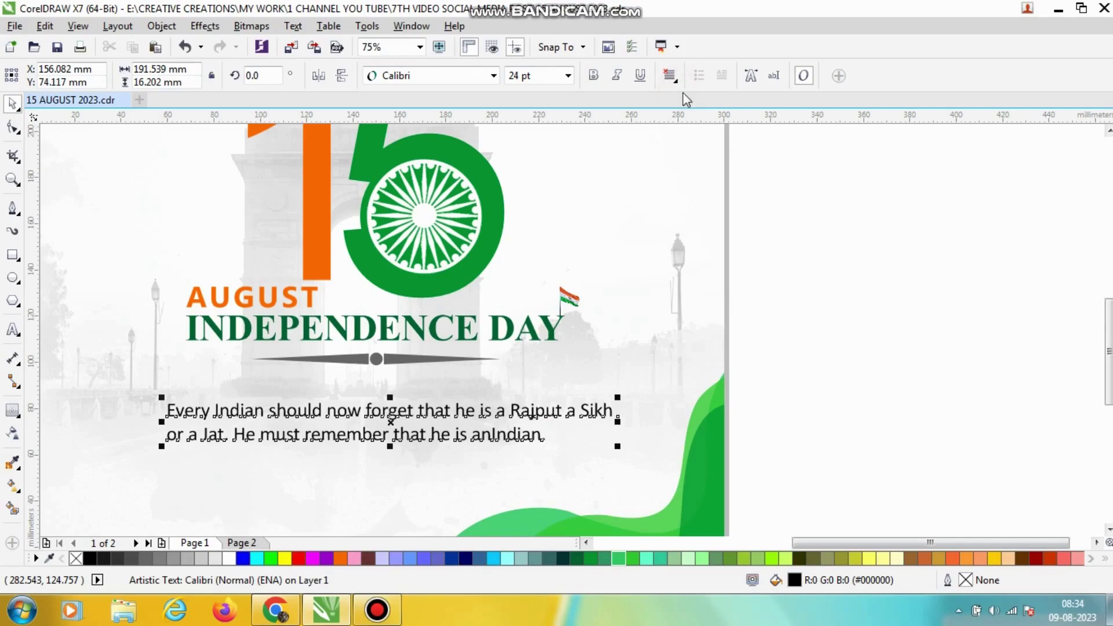
click(679, 84)
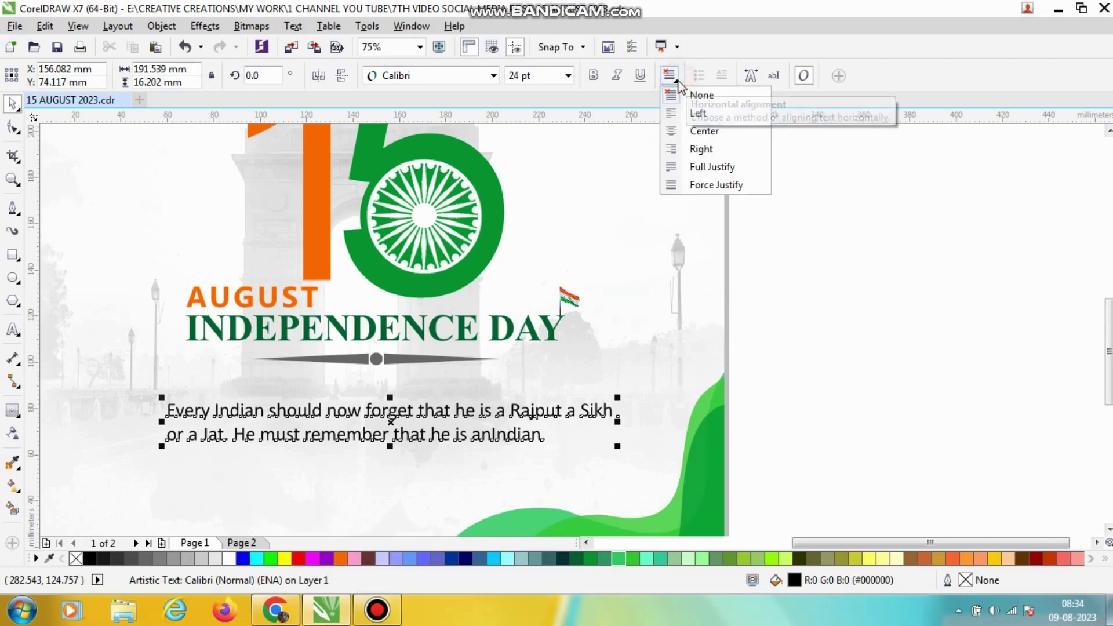
click(699, 131)
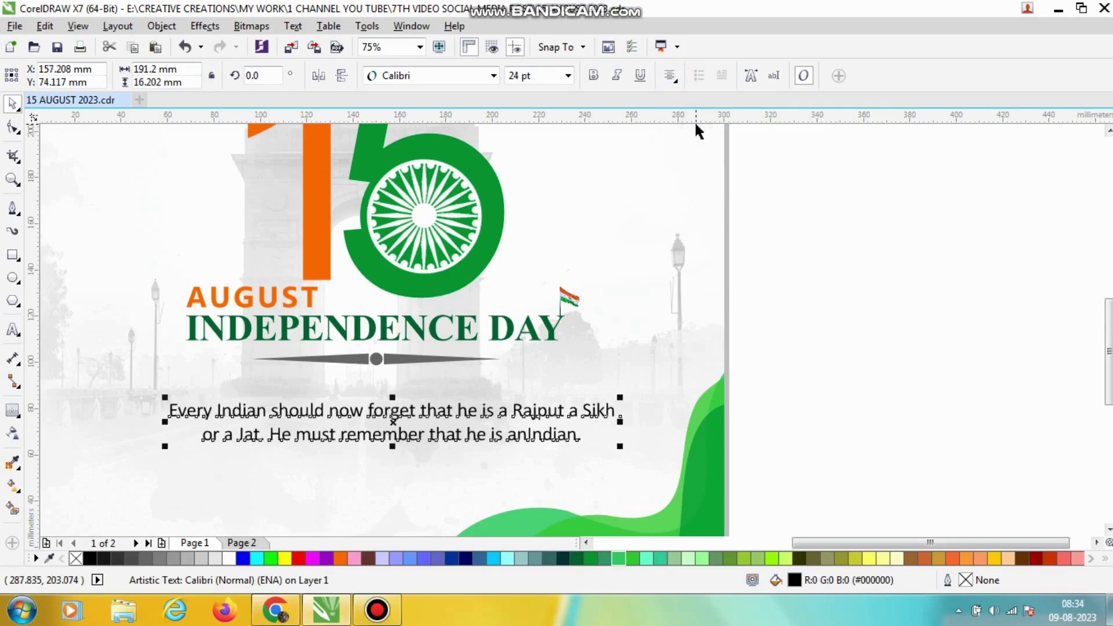
shift+click(655, 303)
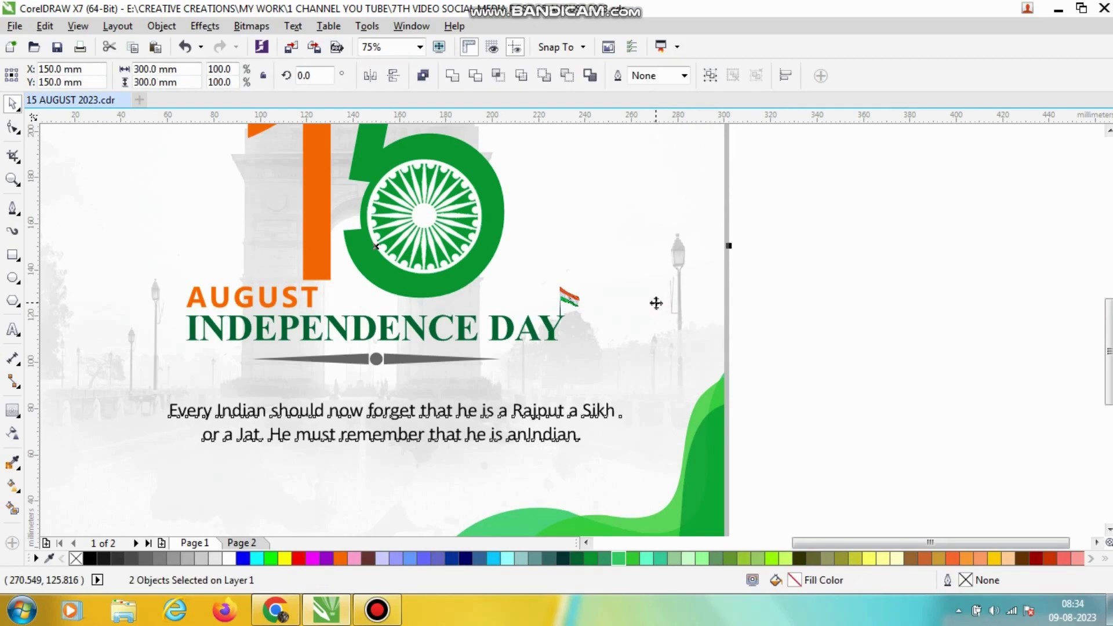
key(c)
click(847, 374)
Step: Move the quote up so it sits just below the divider, keeping it centred on the background
scroll(301, 447, up, 2)
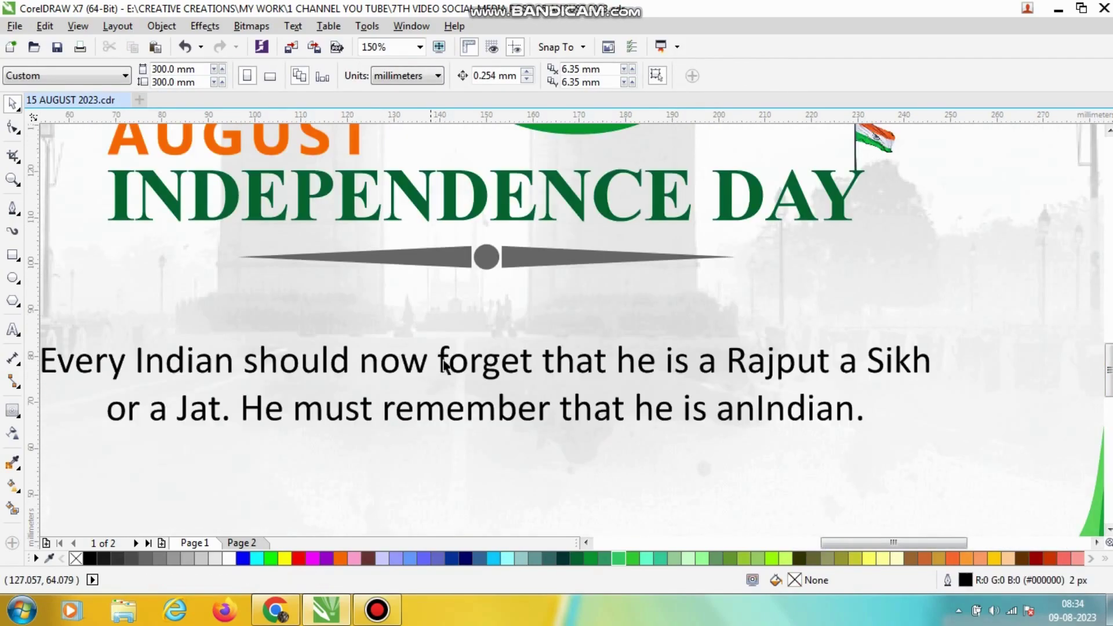
drag(443, 364, 451, 314)
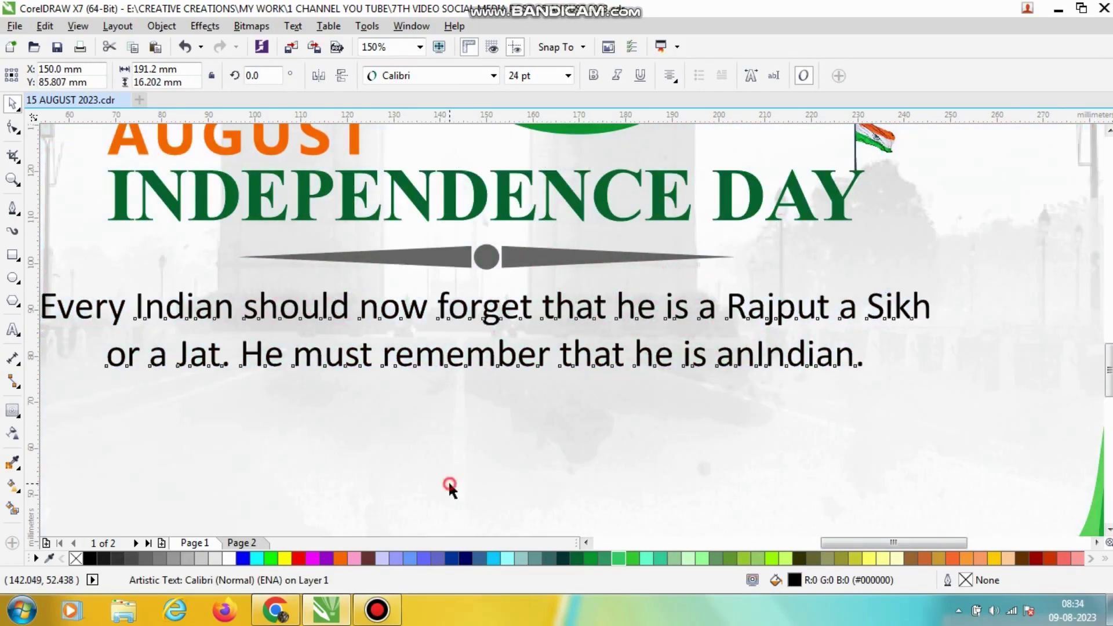
shift+click(450, 485)
scroll(390, 308, down, 1)
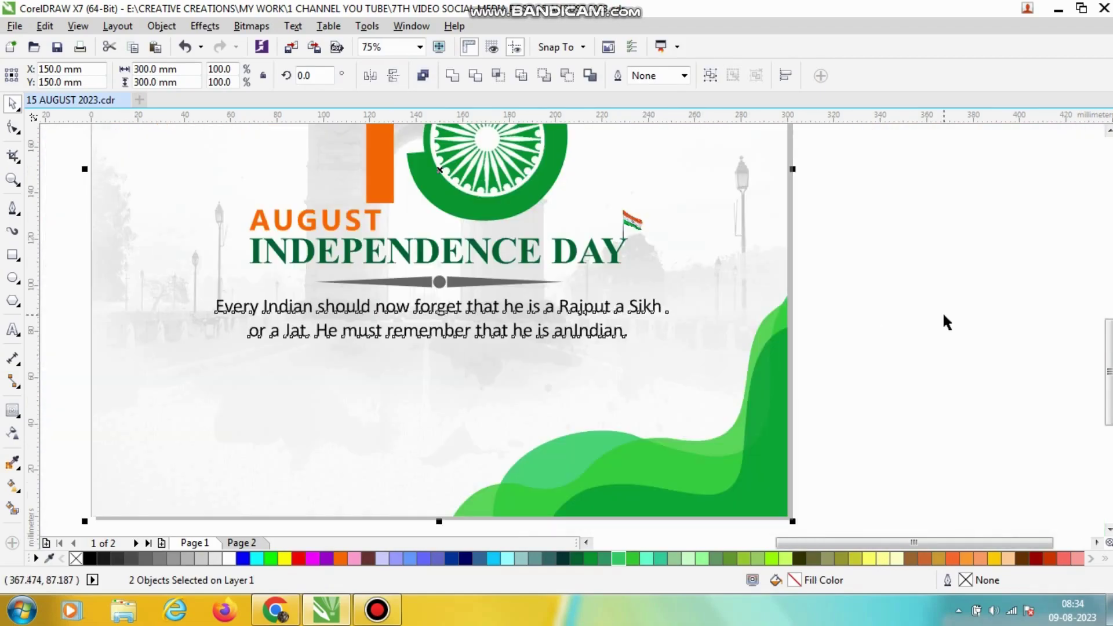
click(943, 317)
click(572, 305)
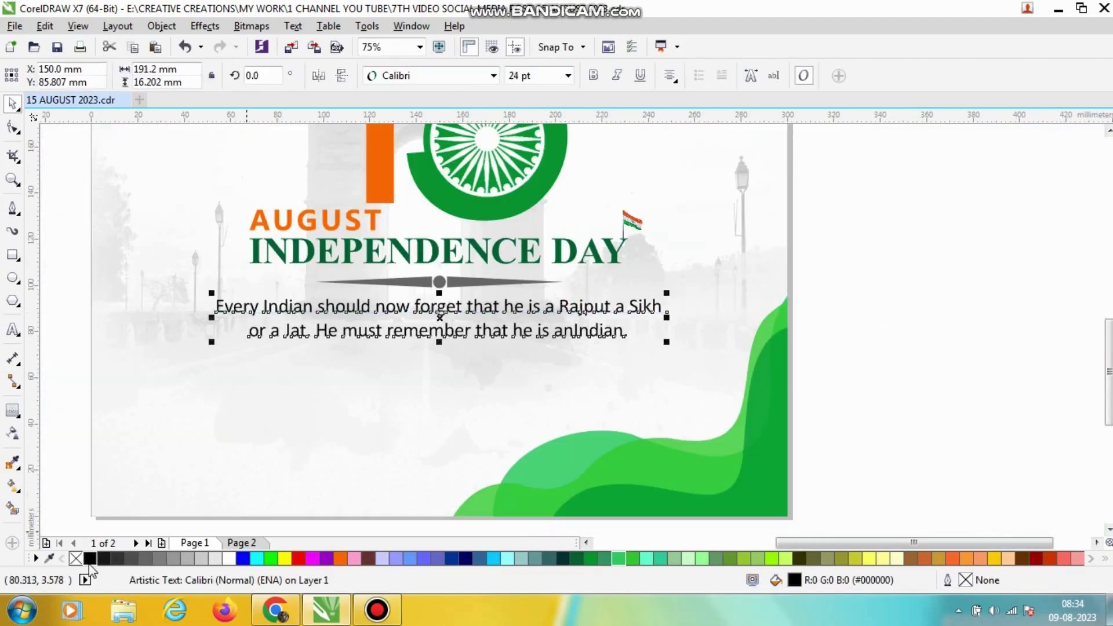
click(908, 328)
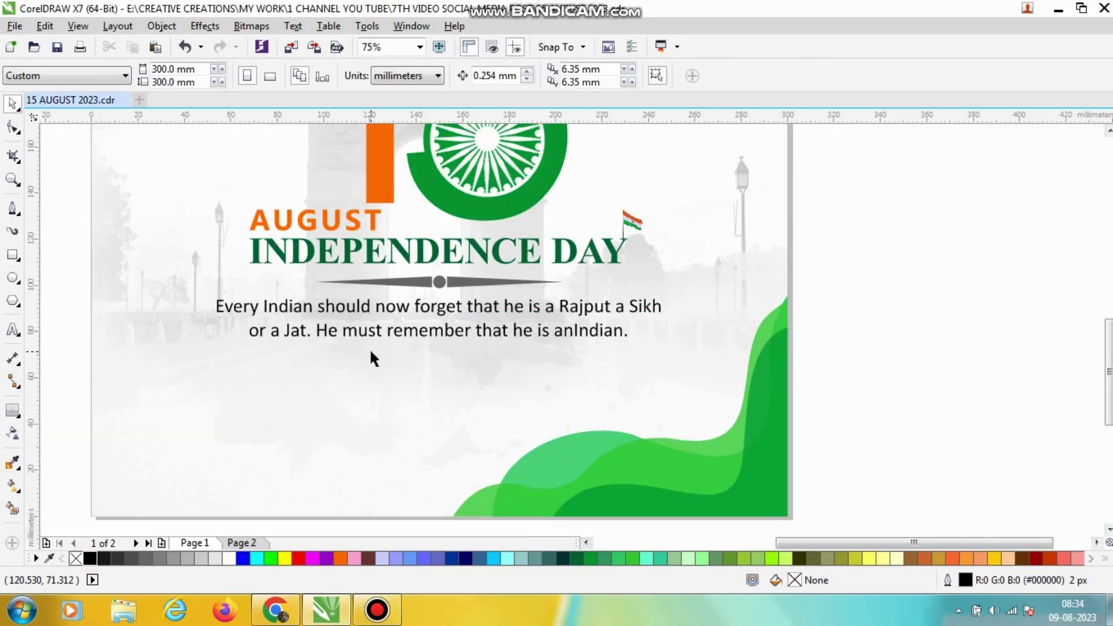
Step: Scale the quote up proportionally to about 215 mm wide, about 27 pt, keeping it centred on the background
scroll(370, 347, down, 1)
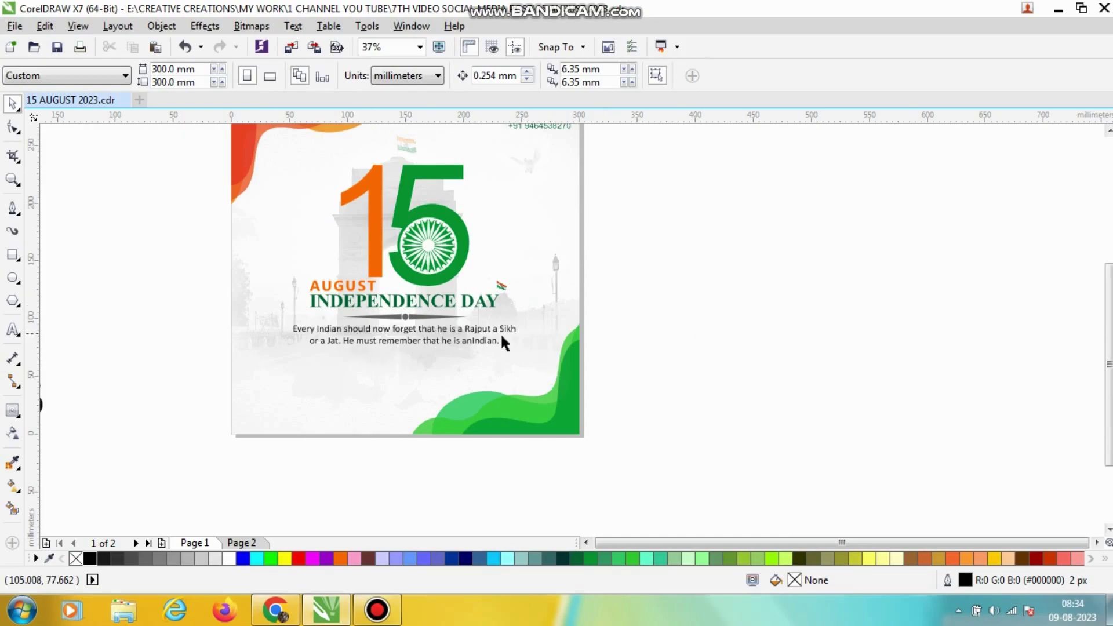
click(472, 347)
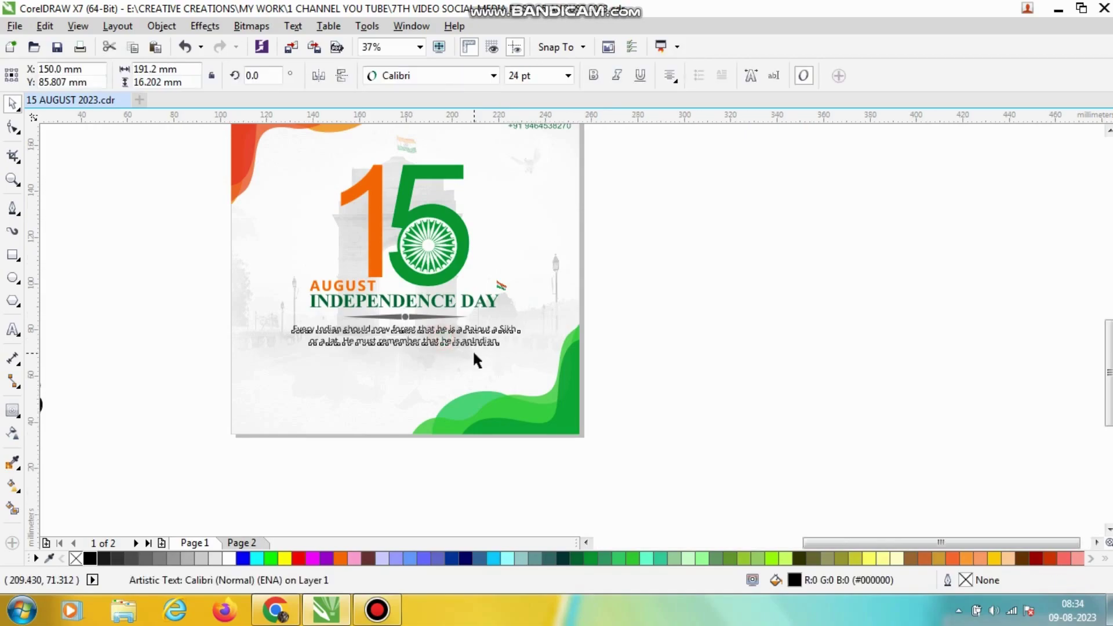
scroll(472, 350, up, 2)
drag(576, 323, 631, 331)
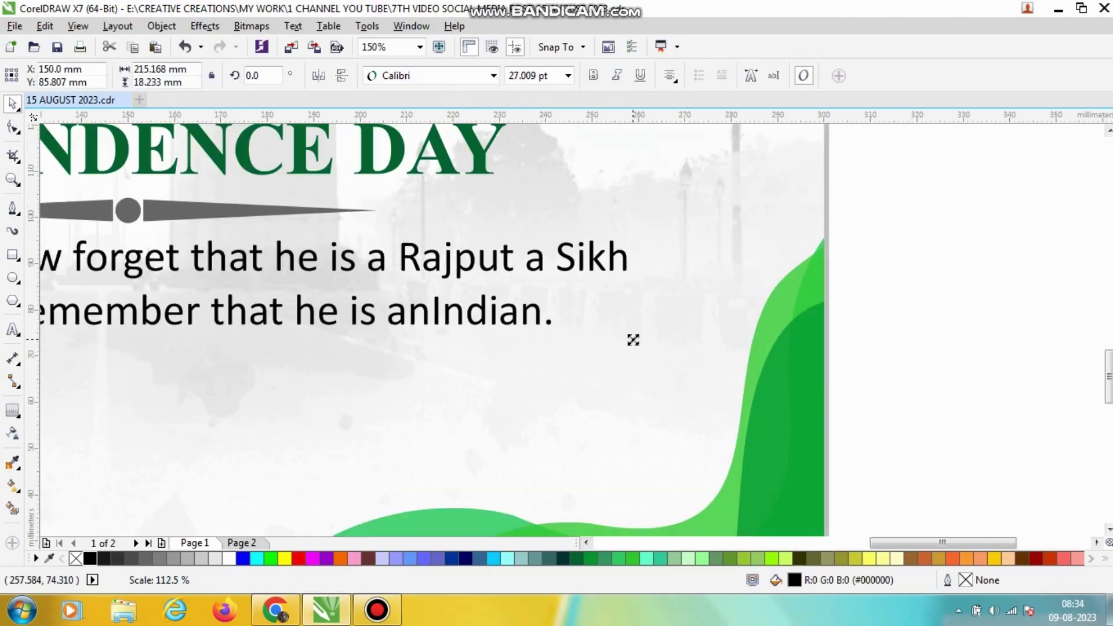
shift+click(594, 452)
click(940, 382)
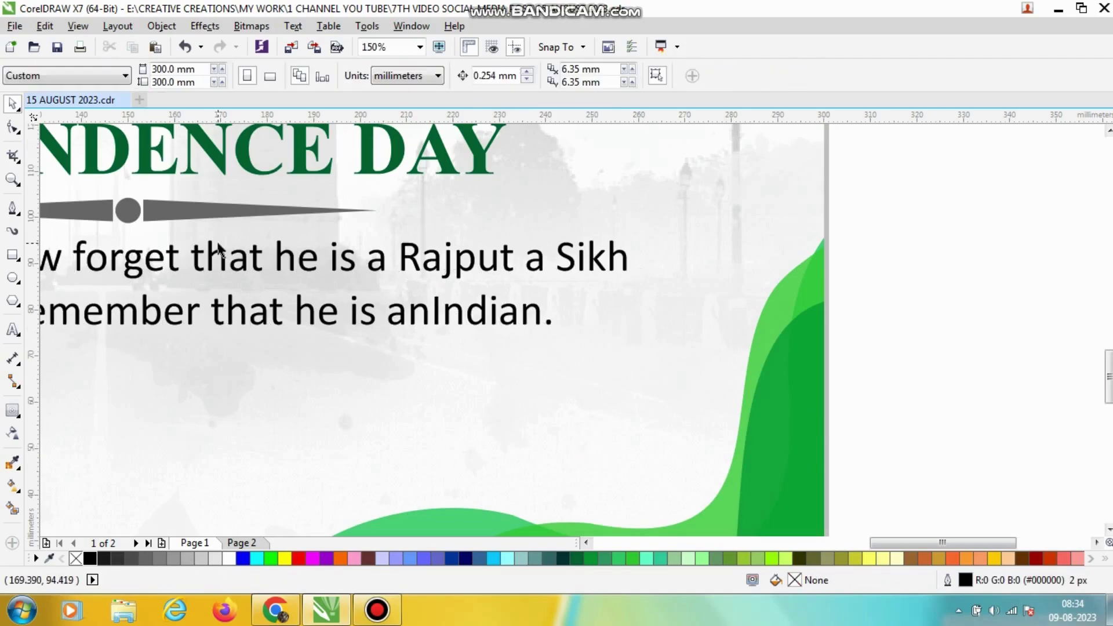
Step: Move the enlarged quote down about 3 mm to leave more space under the divider
drag(216, 249, 213, 260)
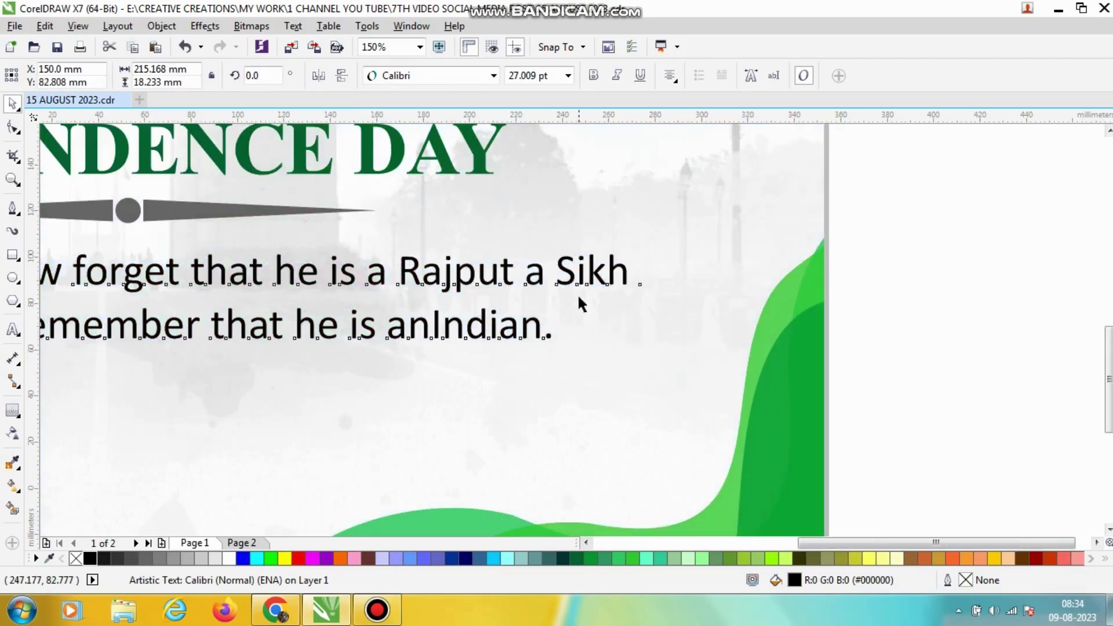
scroll(577, 293, down, 2)
click(802, 347)
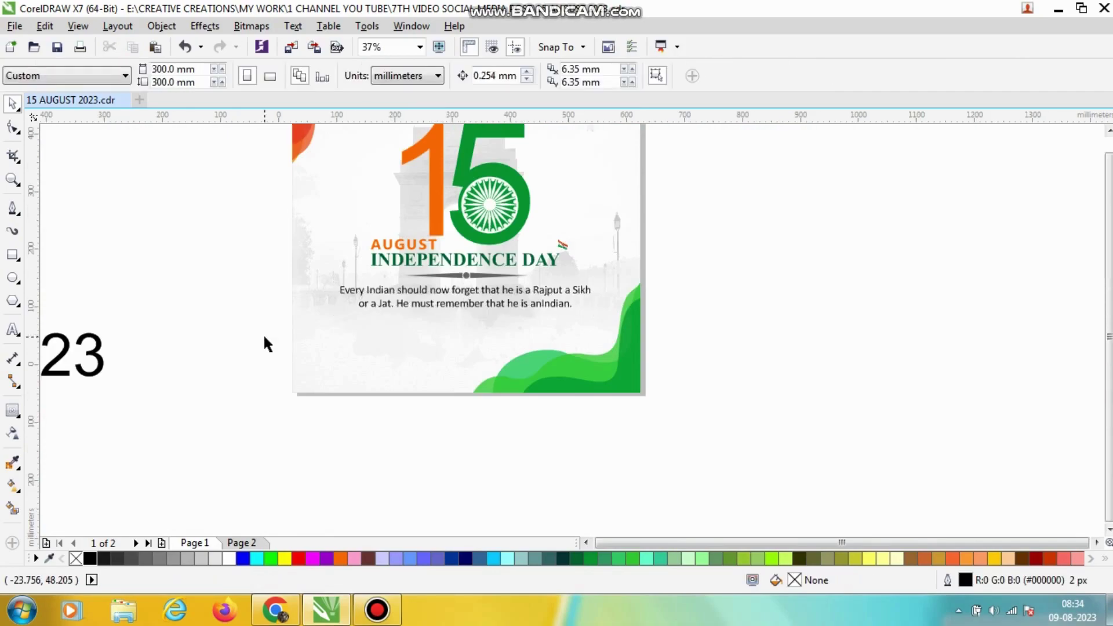
scroll(266, 341, down, 2)
scroll(387, 223, up, 1)
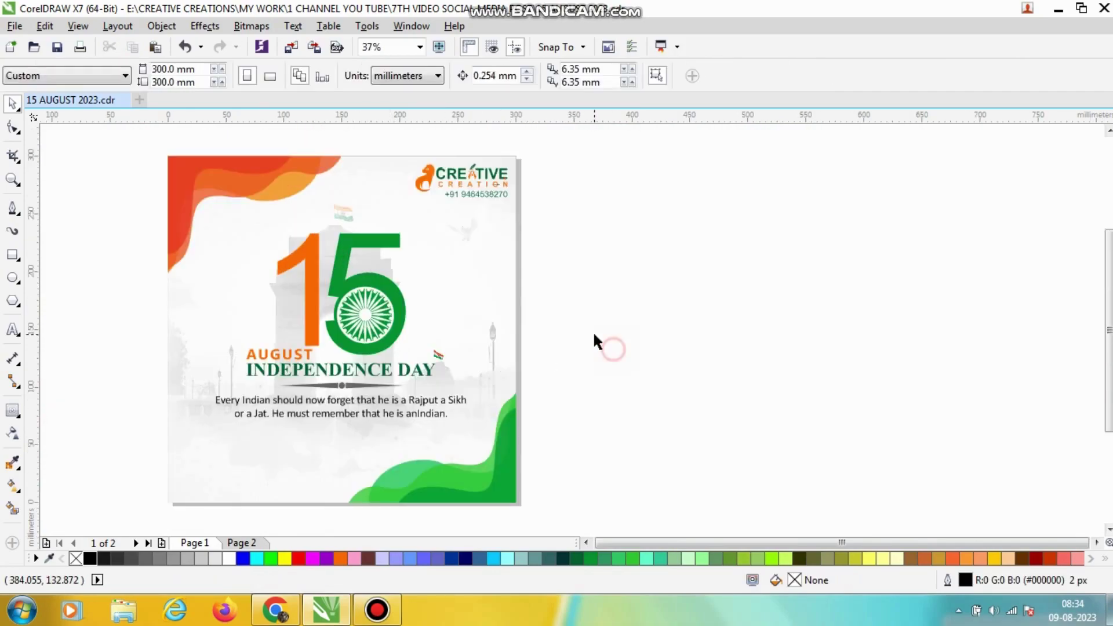
scroll(592, 330, down, 1)
Step: Switch to Chrome and download the 2400x2400px flag of India monuments illustration from its PNGWing page, completing the character-order check
click(275, 610)
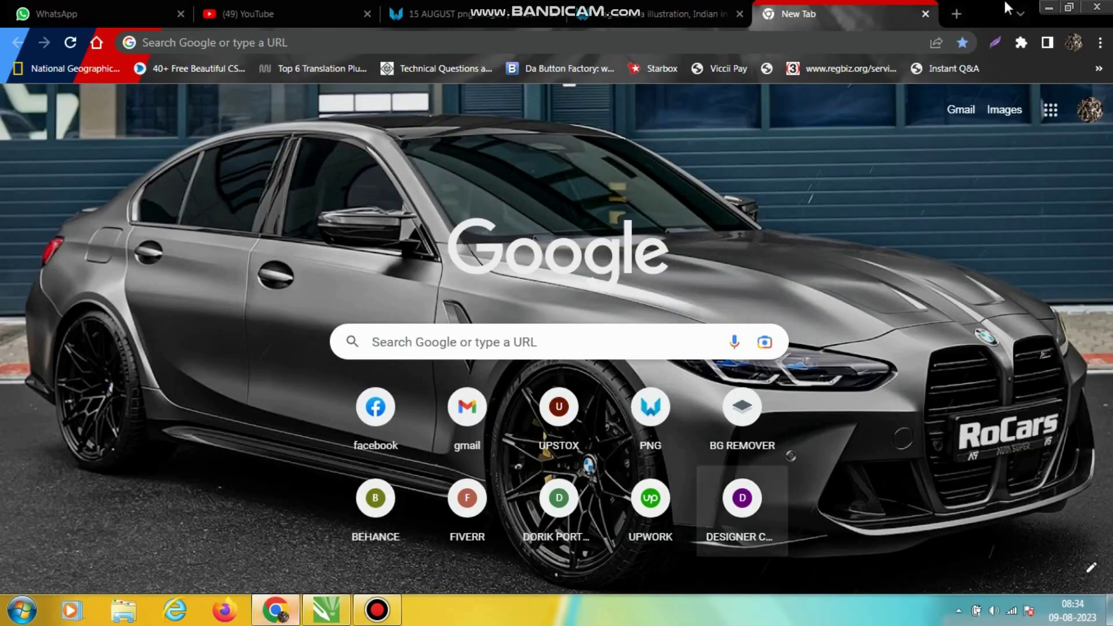
click(701, 1)
scroll(608, 289, down, 12)
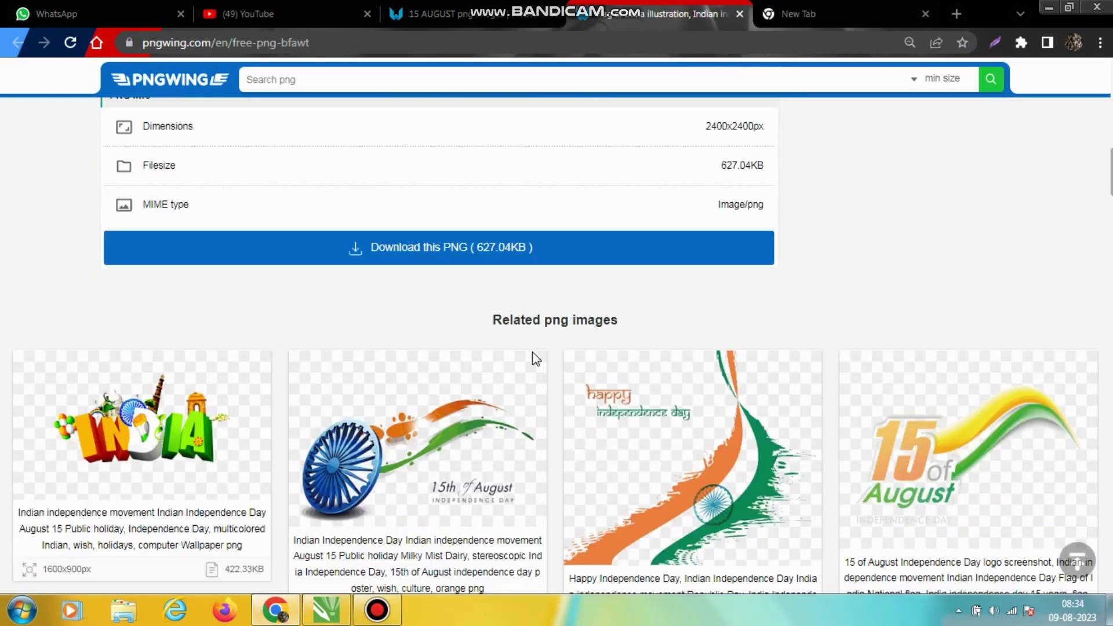
click(521, 249)
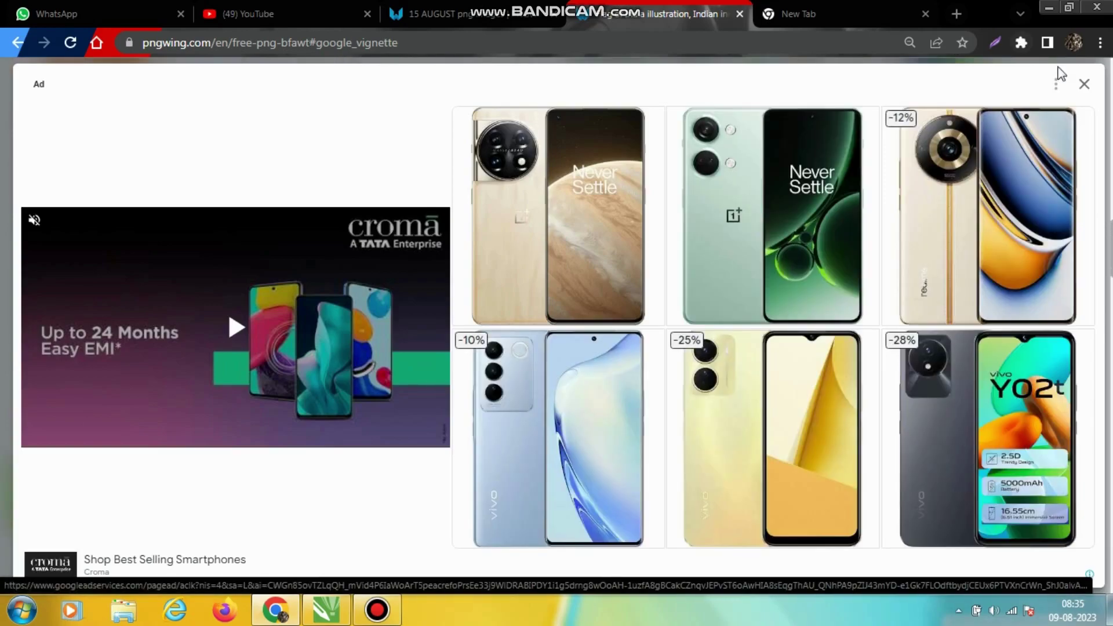
click(1086, 88)
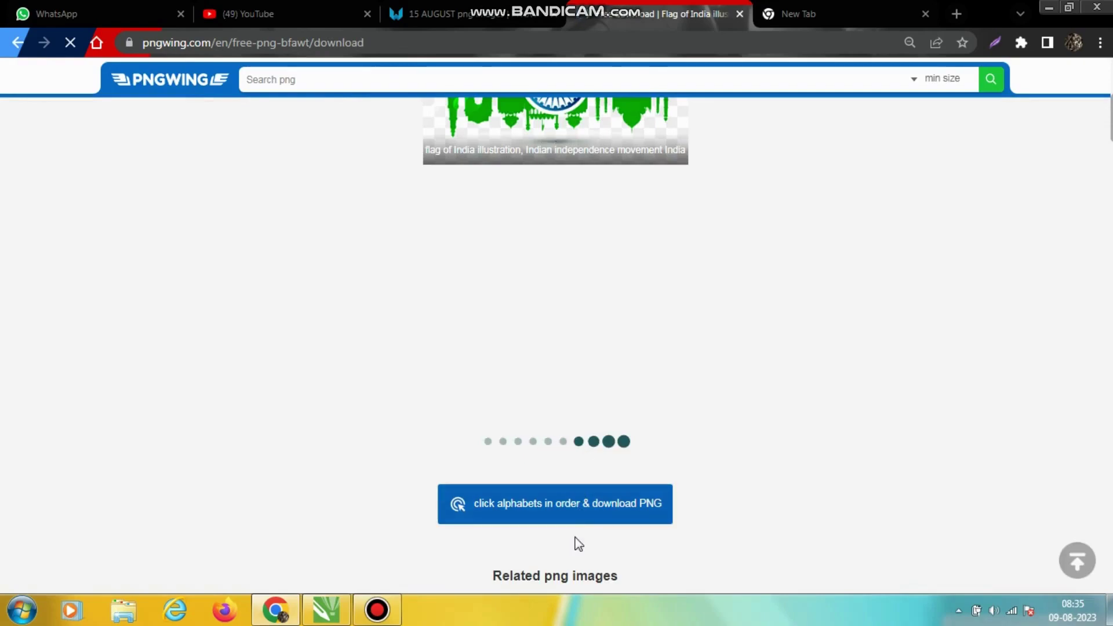
click(579, 513)
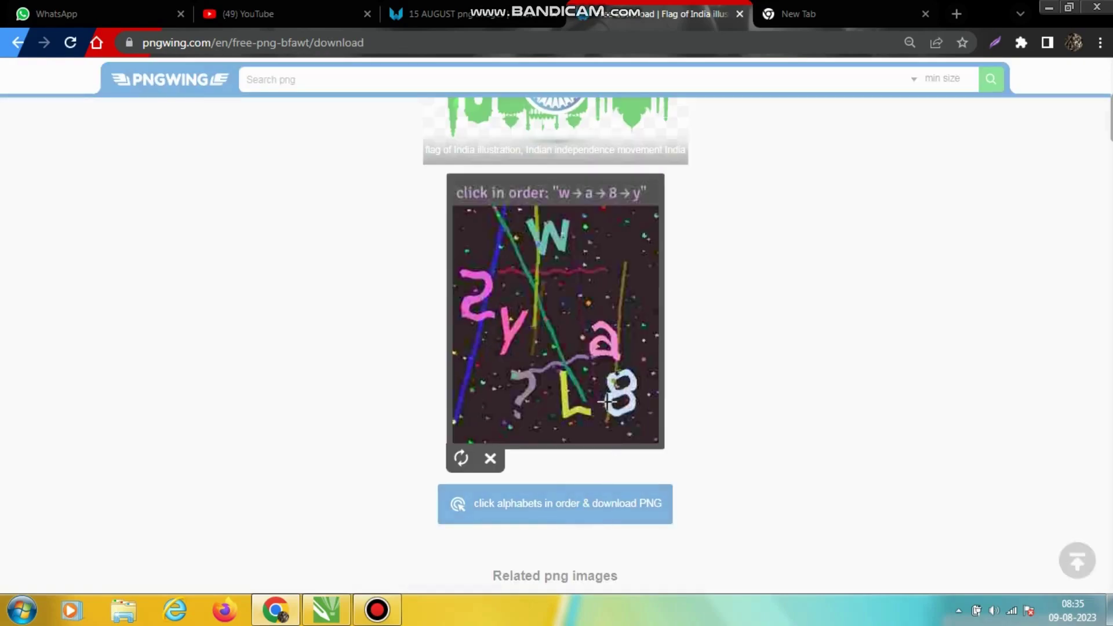
click(549, 233)
click(616, 345)
click(611, 387)
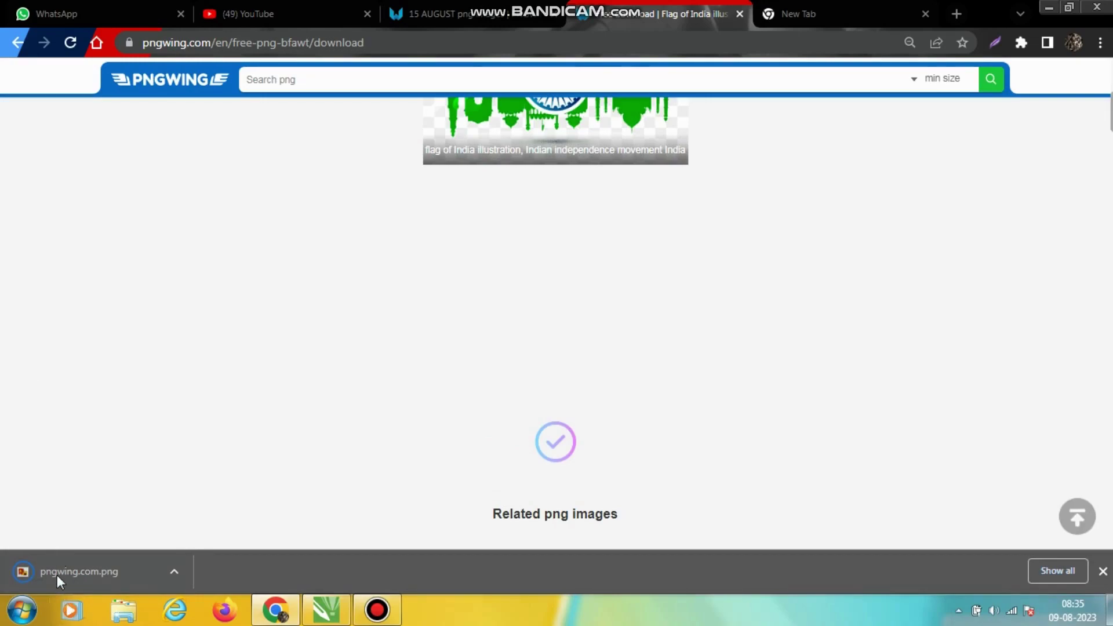
Step: Bring pngwing.com.png into CorelDRAW, scale it proportionally to about 107 mm wide and place it at the design's lower-left corner
drag(83, 571, 372, 386)
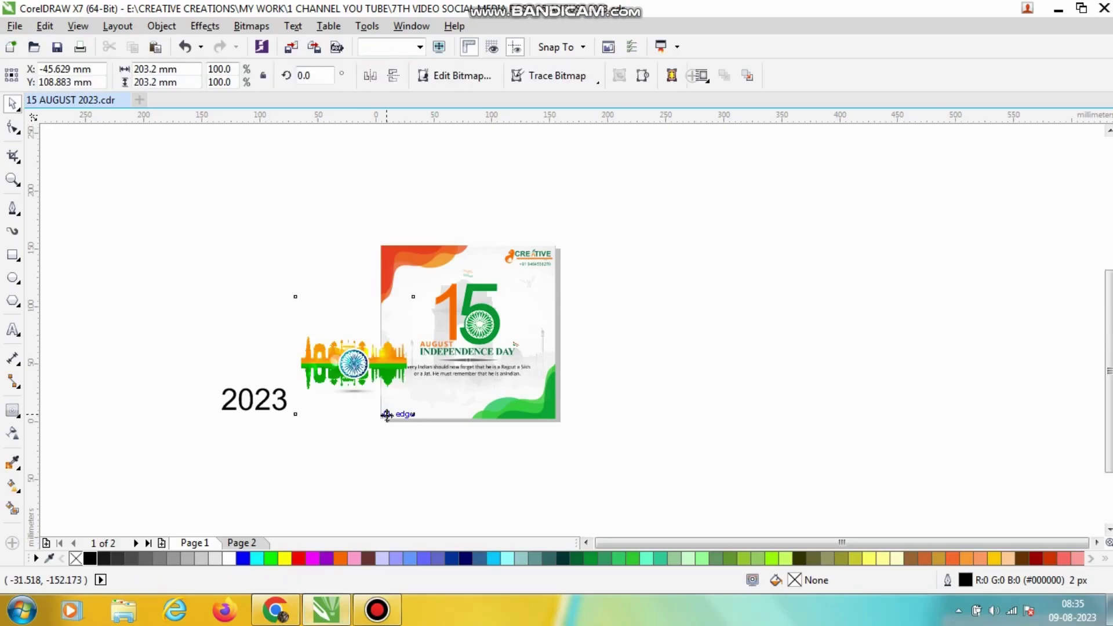
scroll(388, 421, up, 1)
drag(287, 309, 453, 376)
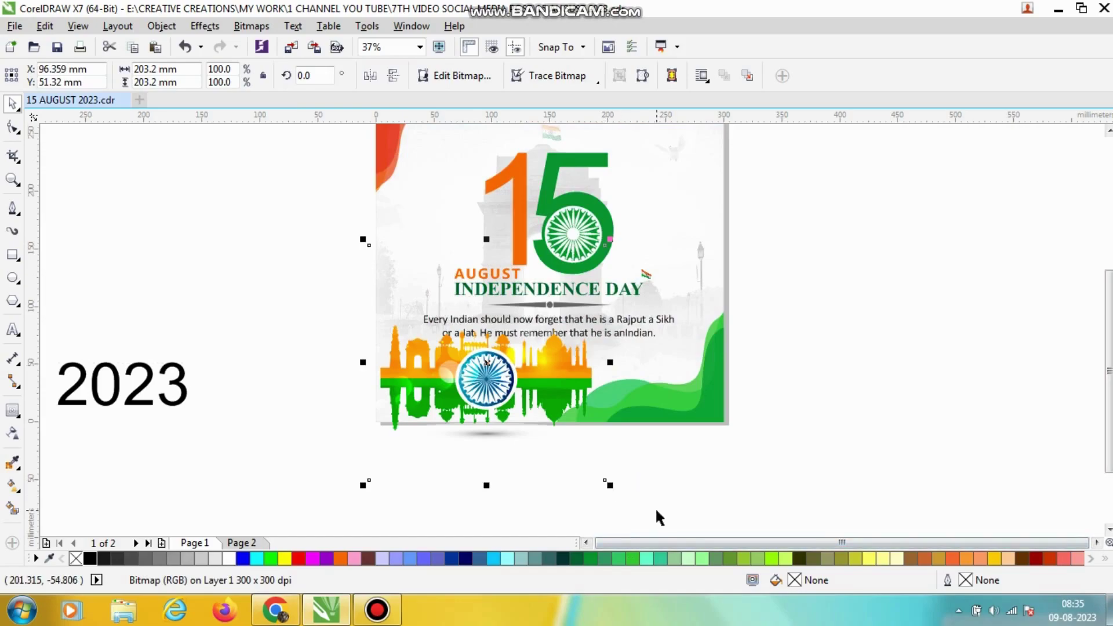
drag(609, 483, 498, 439)
scroll(499, 440, up, 1)
drag(341, 180, 382, 326)
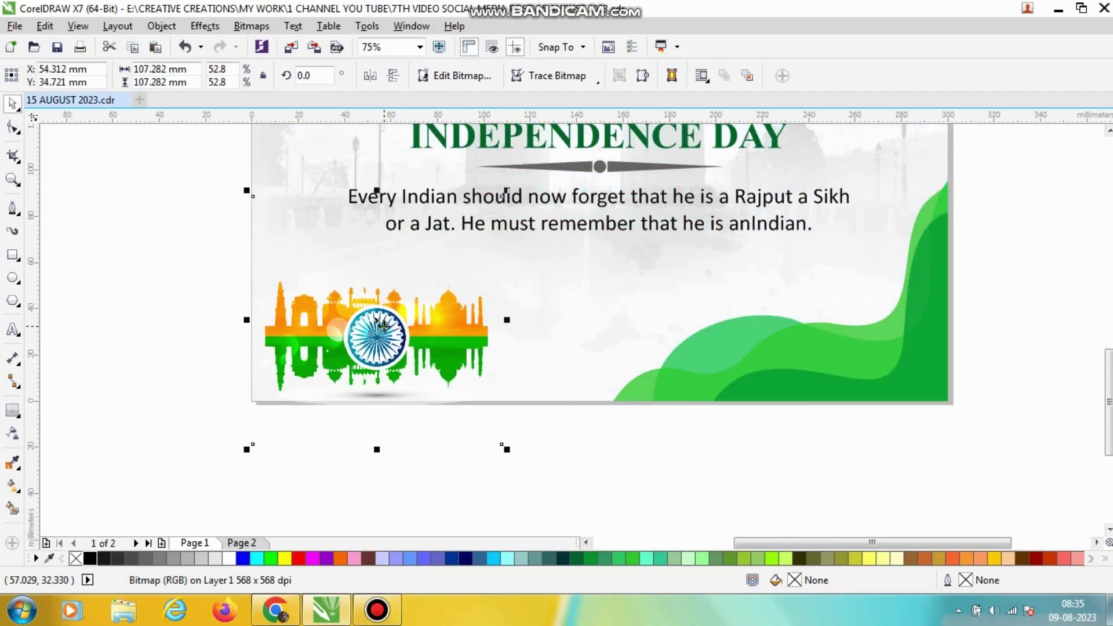
Step: PowerClip the monuments image inside the square background
right_click(383, 325)
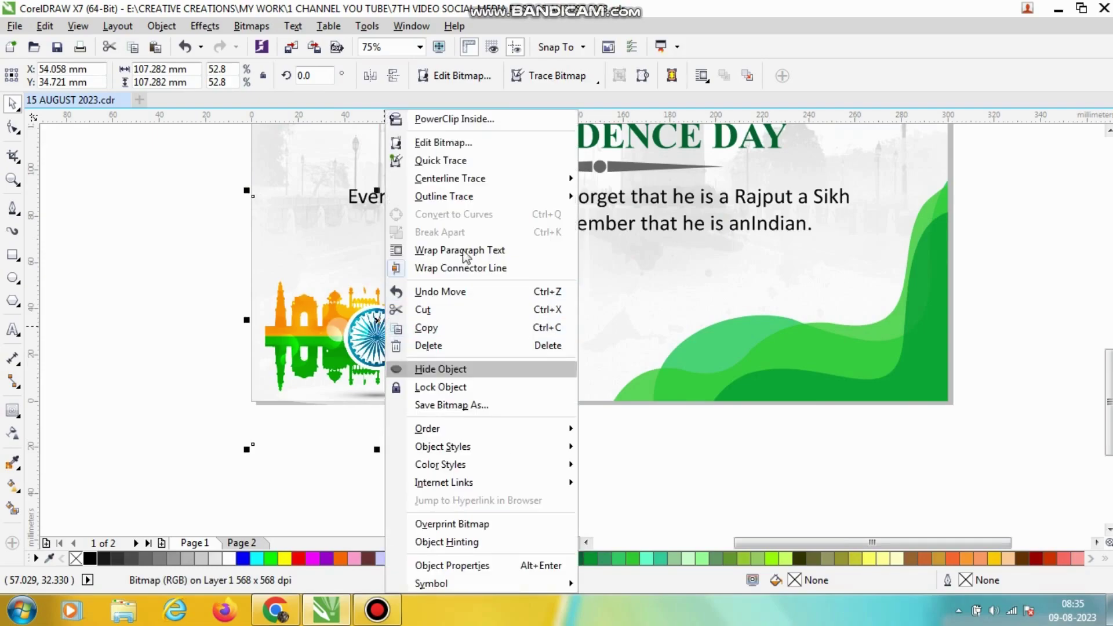
click(464, 119)
click(584, 322)
click(442, 436)
Step: Delete the spare black 2023 text lying outside the page
scroll(442, 436, down, 2)
click(282, 418)
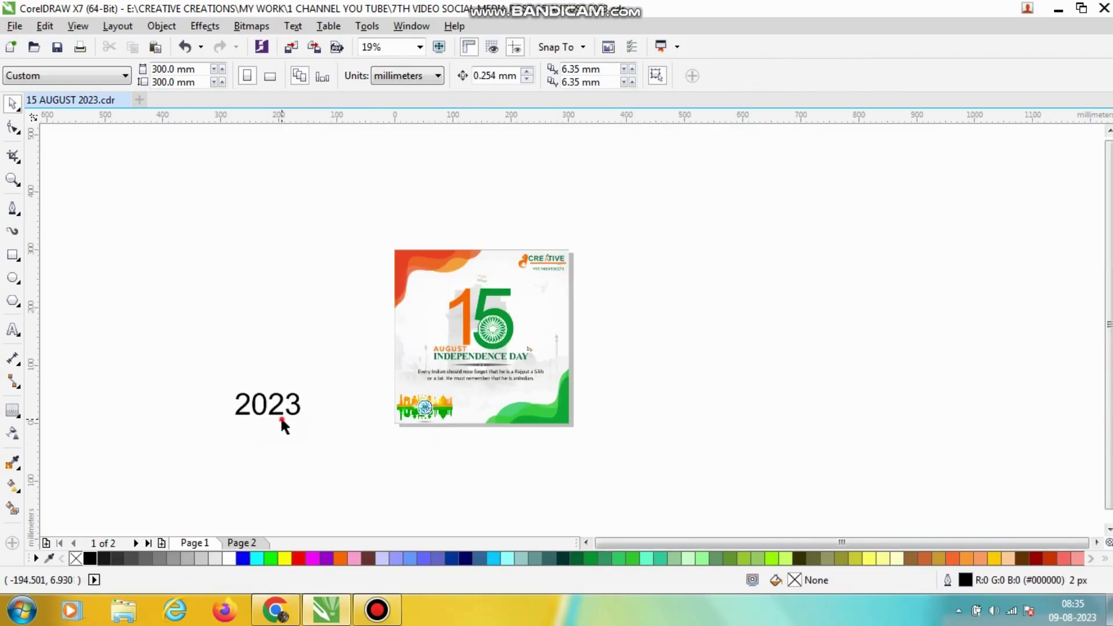
click(282, 405)
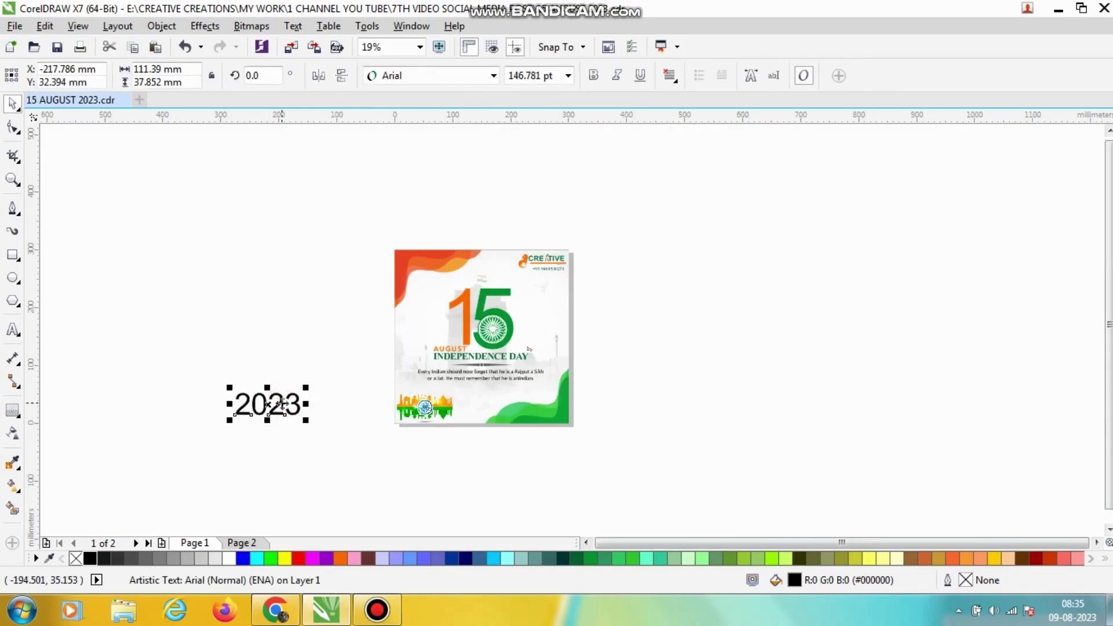
key(Delete)
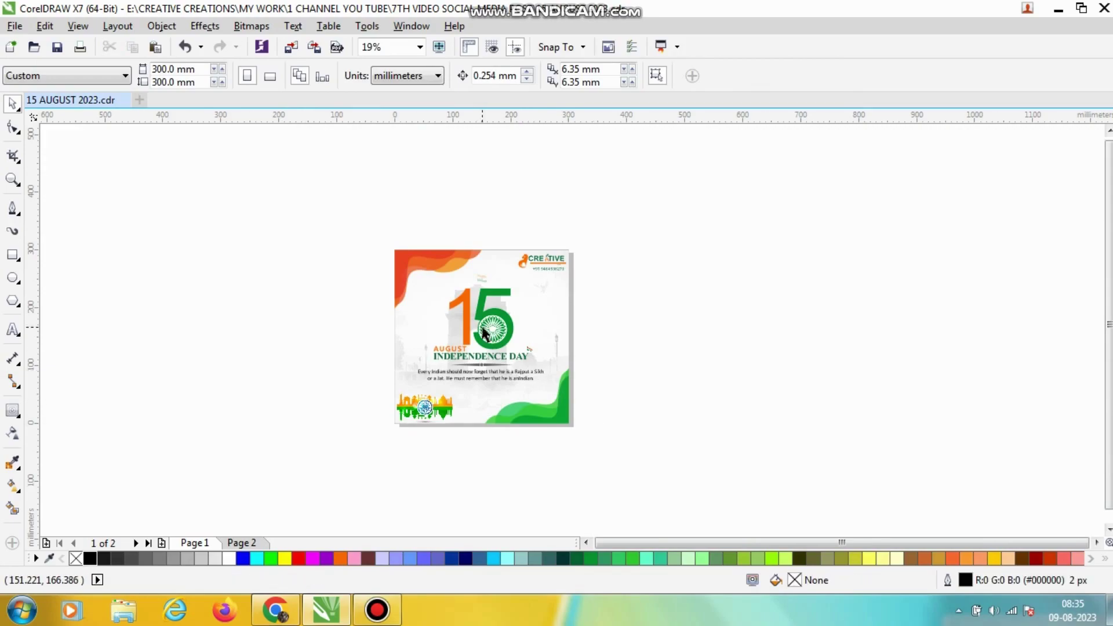
Step: Nudge the 15 August Independence Day text, divider and quote up together by about 4 mm
scroll(484, 333, up, 2)
drag(797, 455, 248, 232)
key(Up)
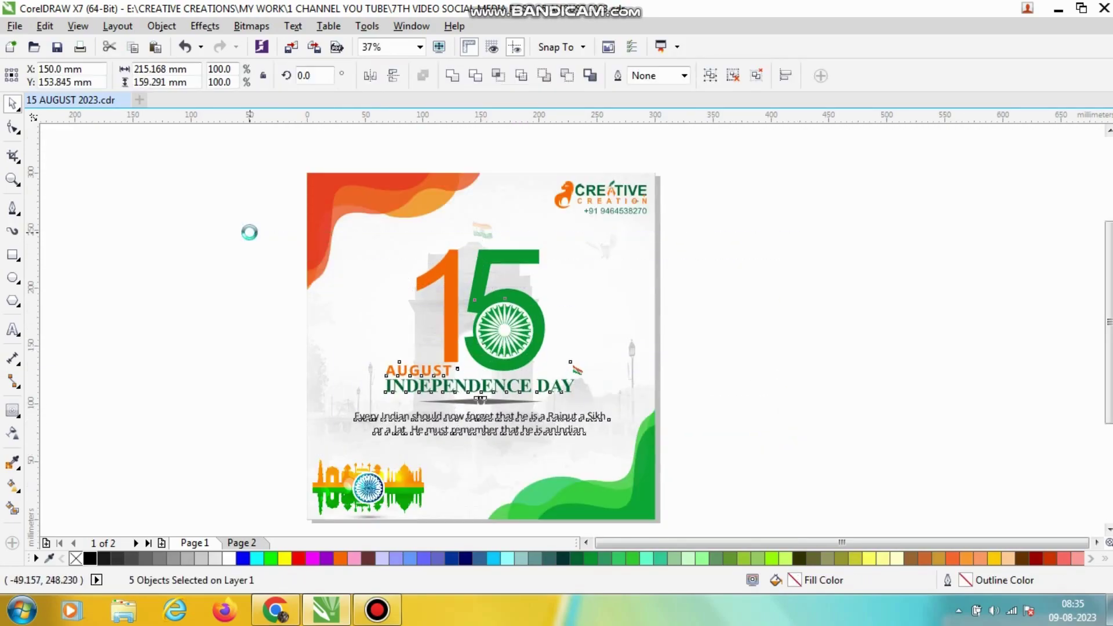
click(189, 327)
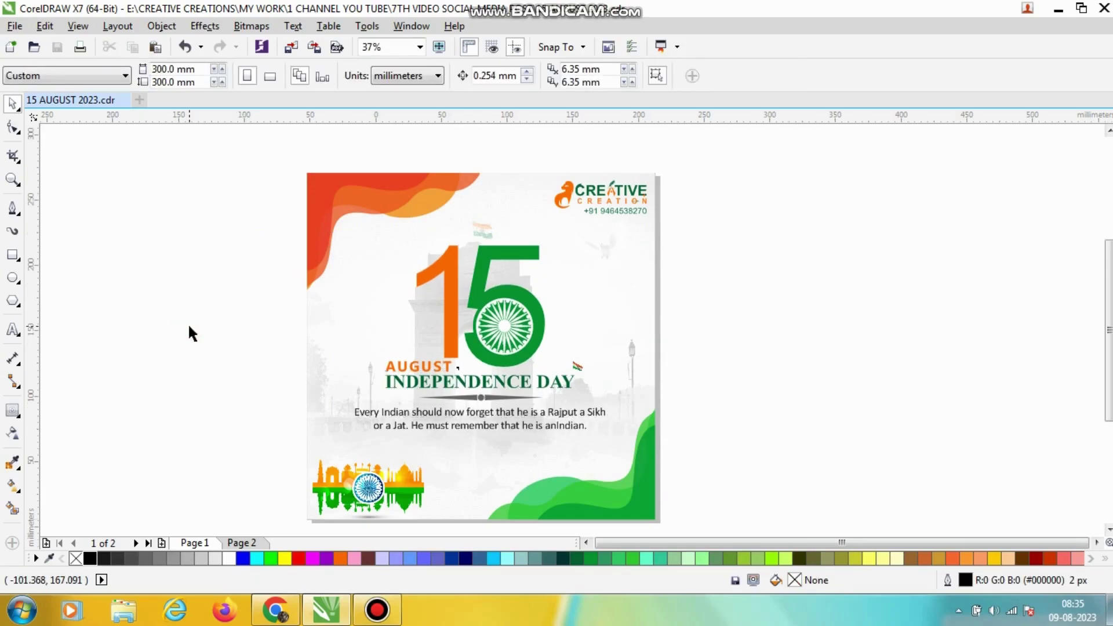
Step: Fit the page to the window and preview the whole design full screen
key(shift+F4)
key(F9)
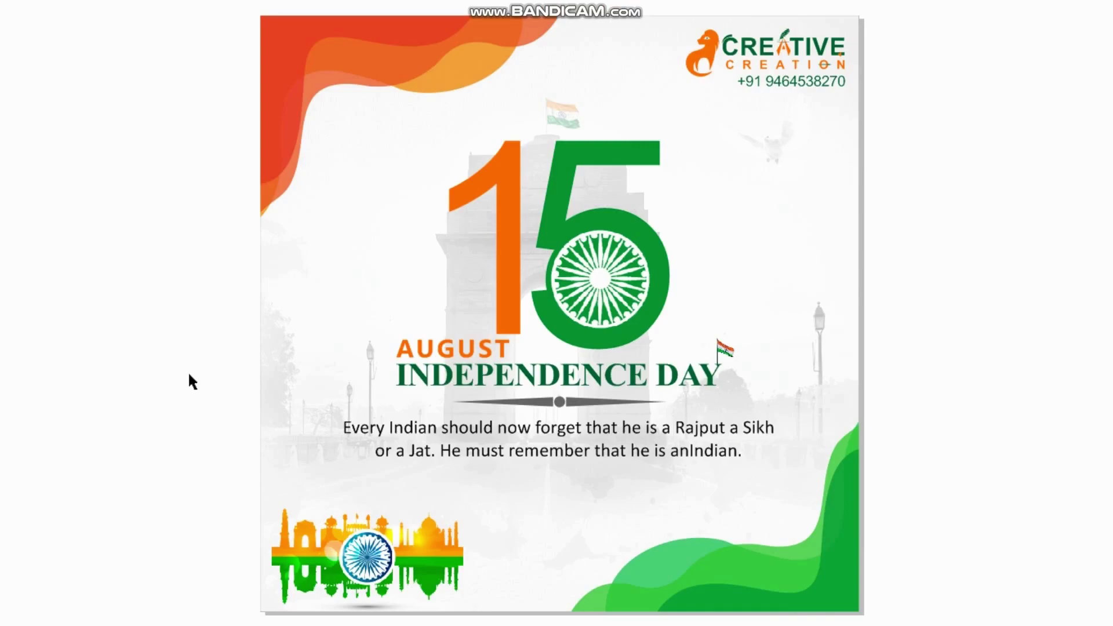
key(Escape)
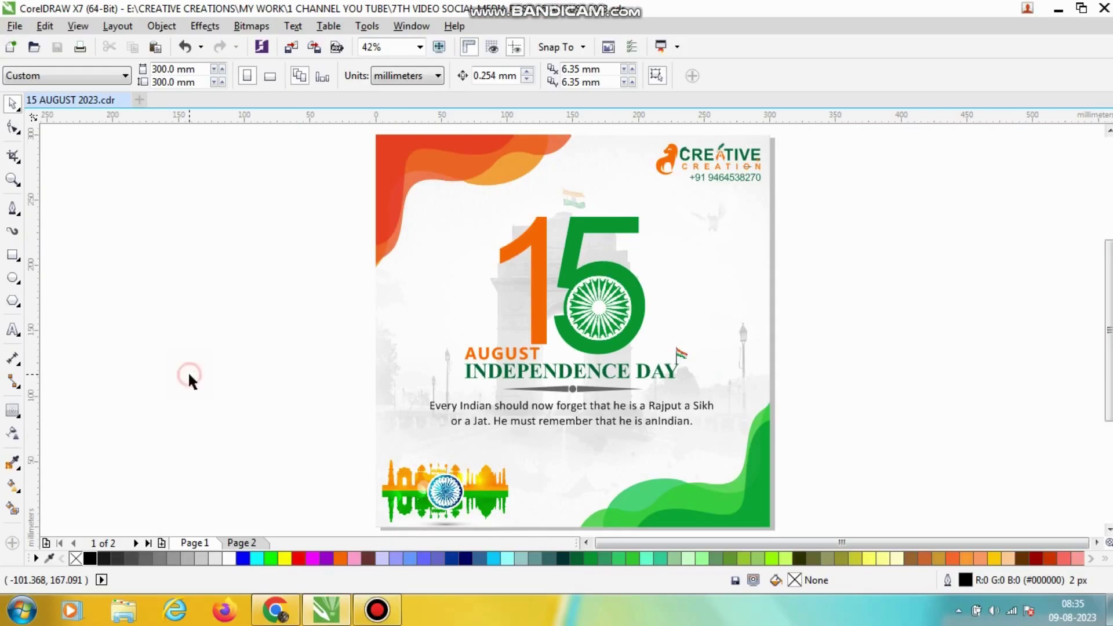
click(384, 618)
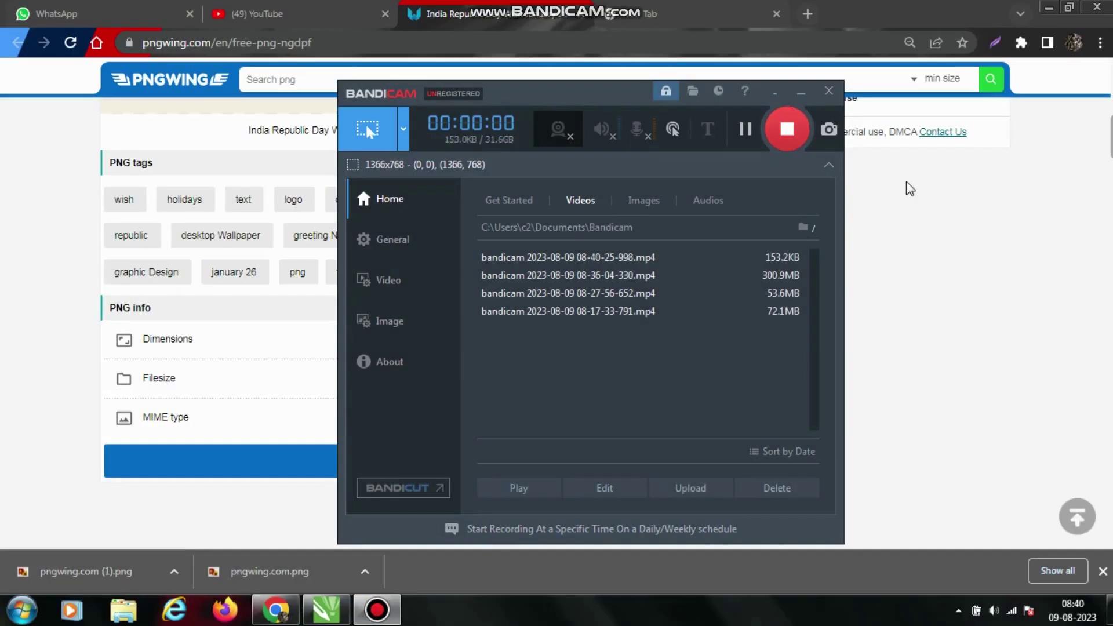
click(908, 187)
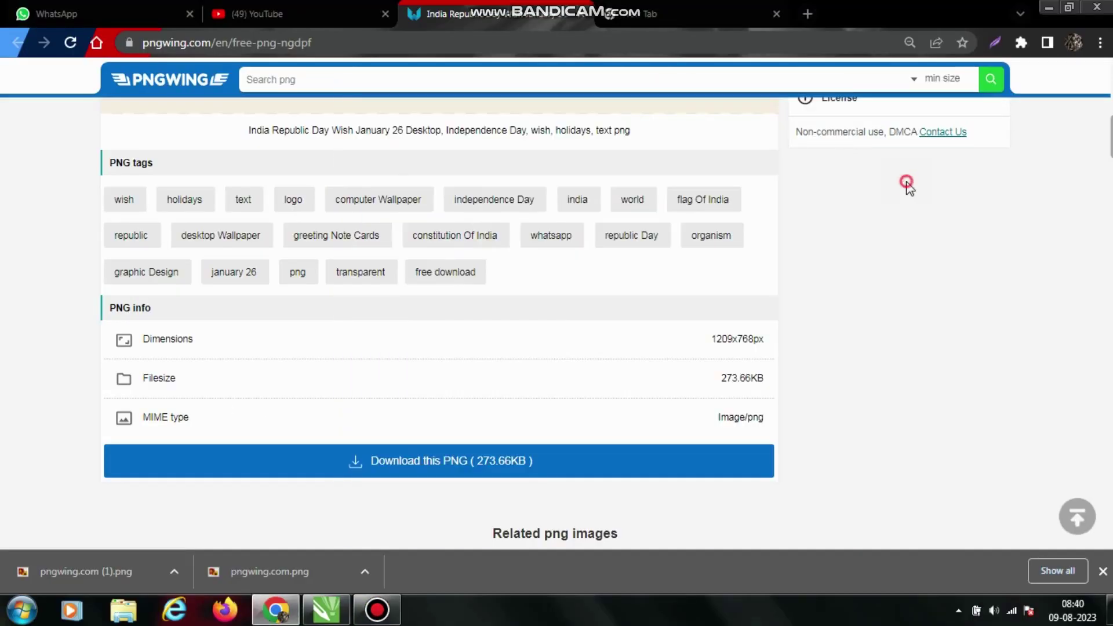
Step: Browse PNGWing's related images in Chrome, open the Ashoka Chakra graphic with orange and green ribbons, and close the previous image page
scroll(543, 282, down, 7)
scroll(265, 323, down, 6)
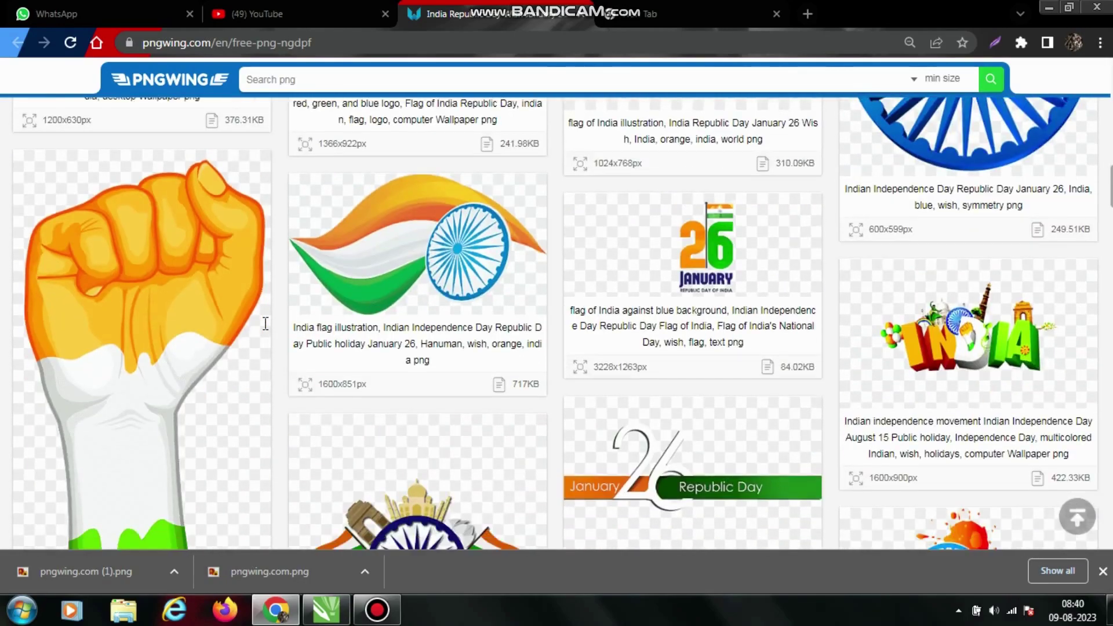
scroll(266, 322, down, 15)
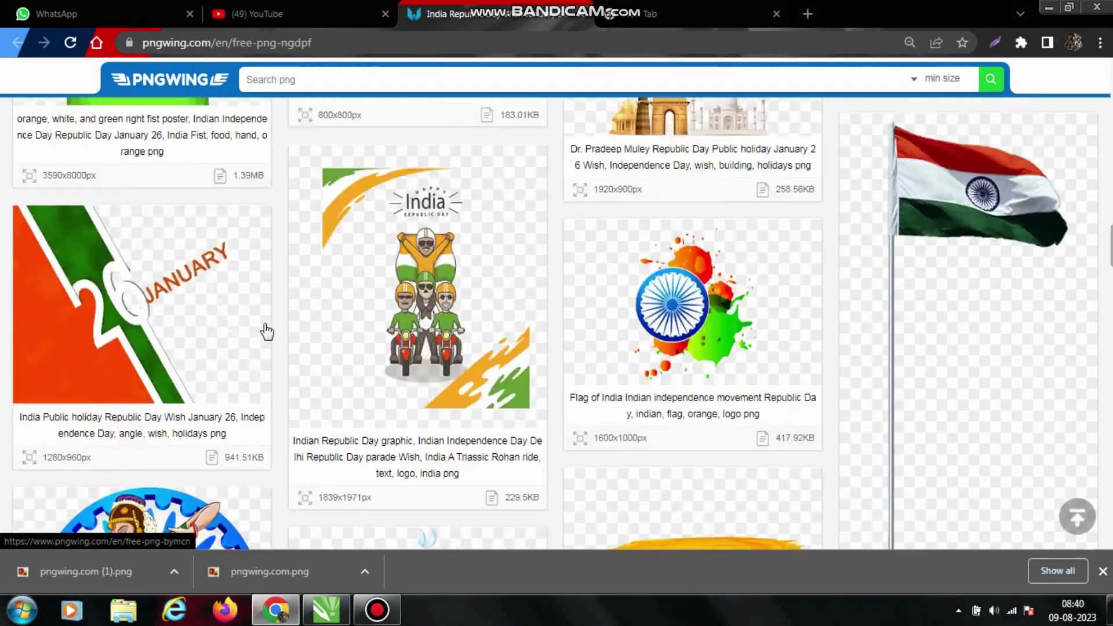
scroll(266, 332, down, 15)
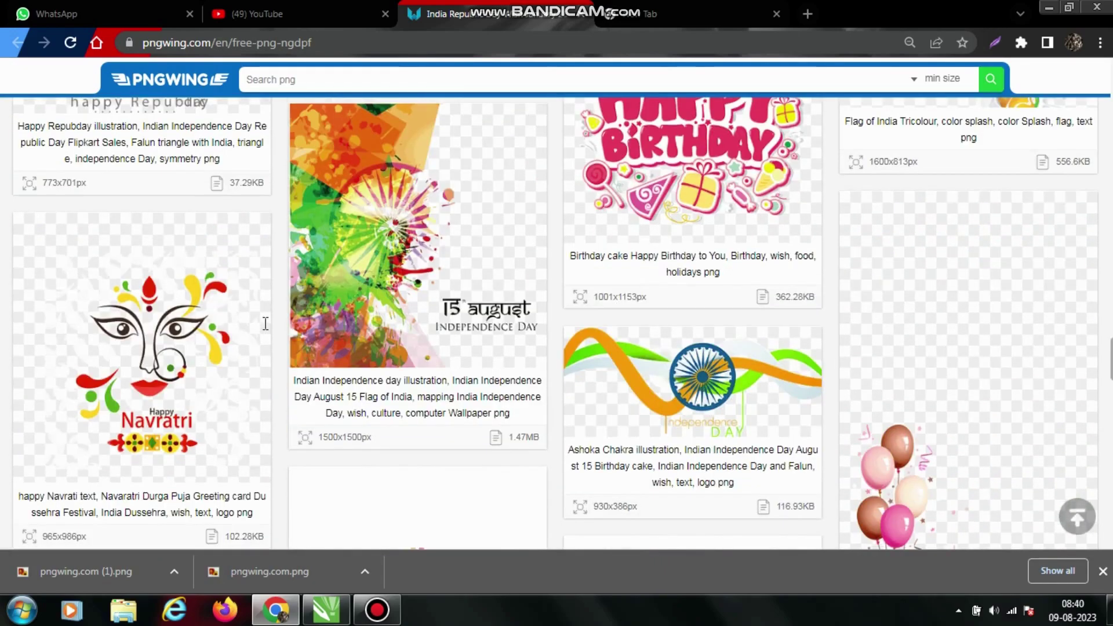
scroll(266, 331, down, 10)
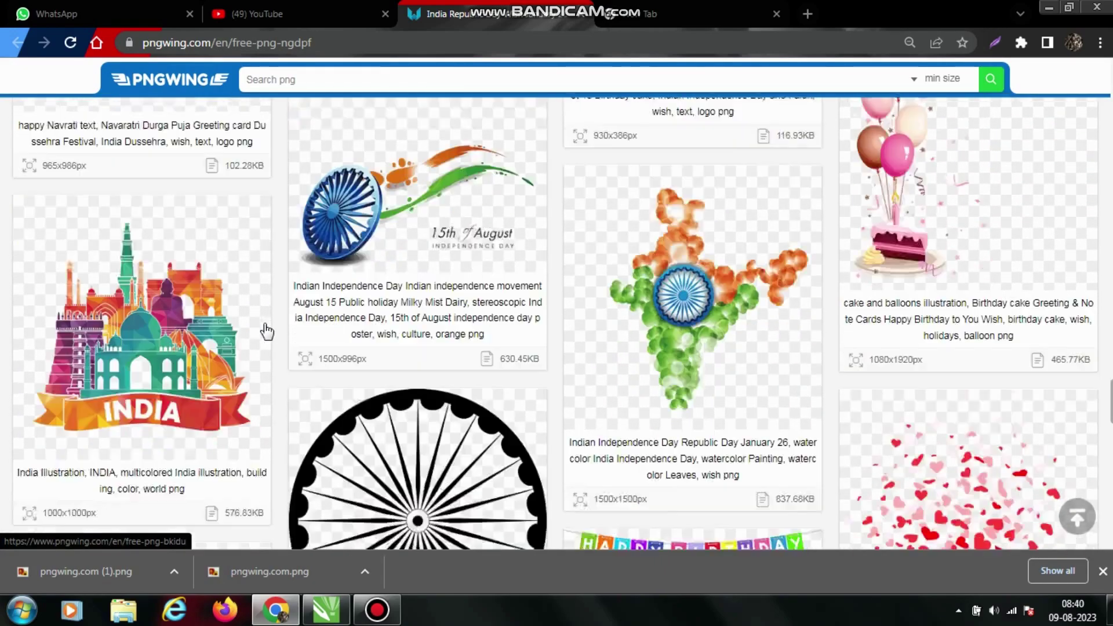
scroll(267, 331, down, 10)
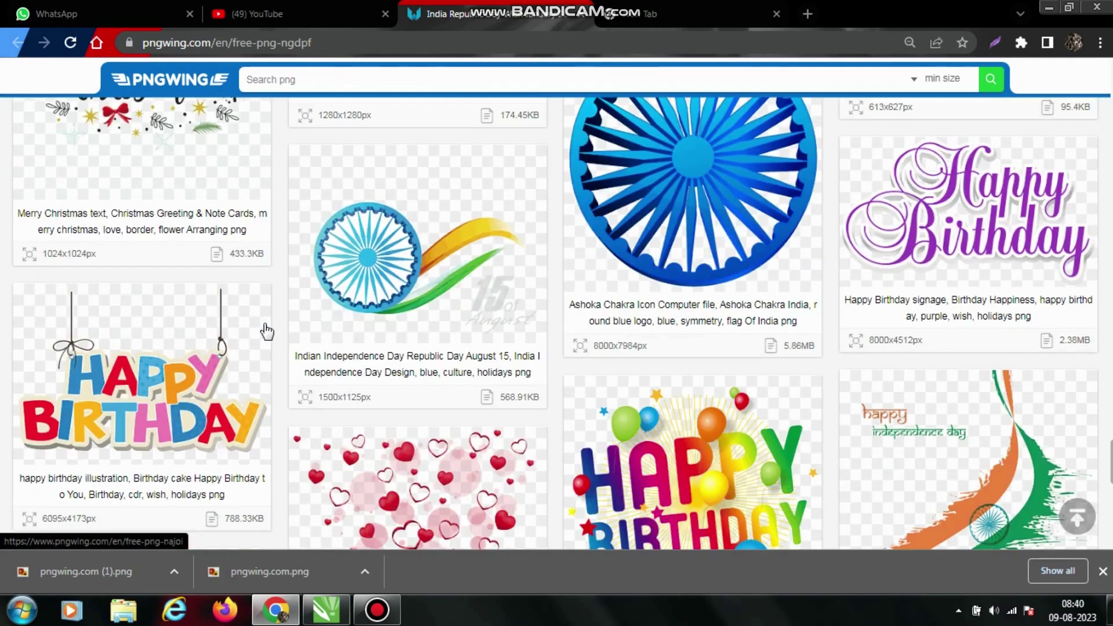
click(470, 250)
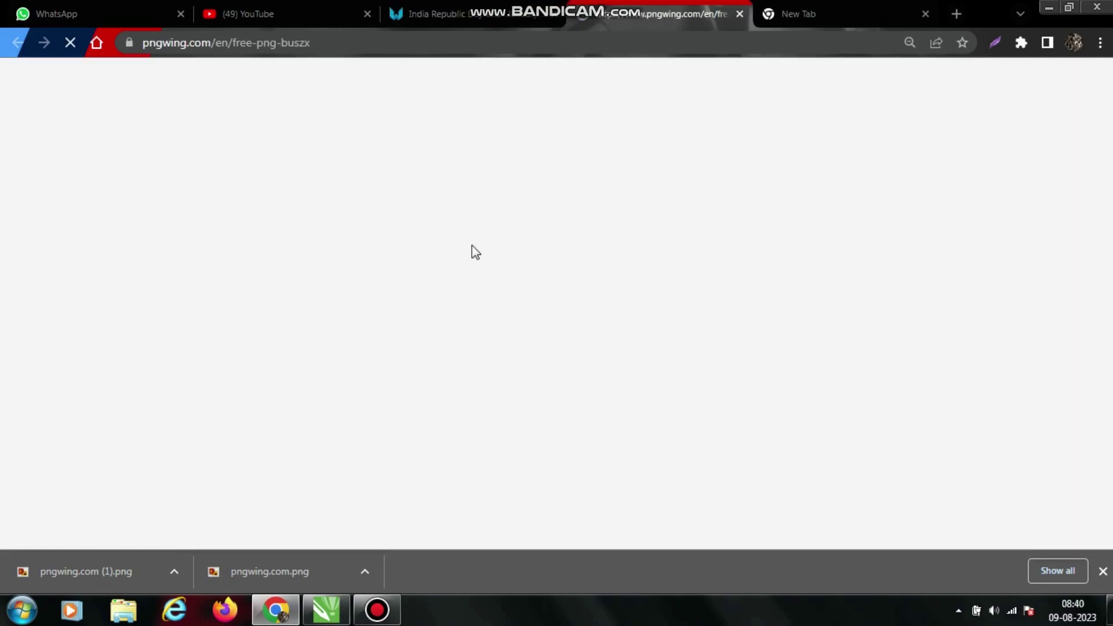
click(555, 15)
Step: Look through PNGWing's related Independence Day images for another tricolour graphic
scroll(3, 347, down, 15)
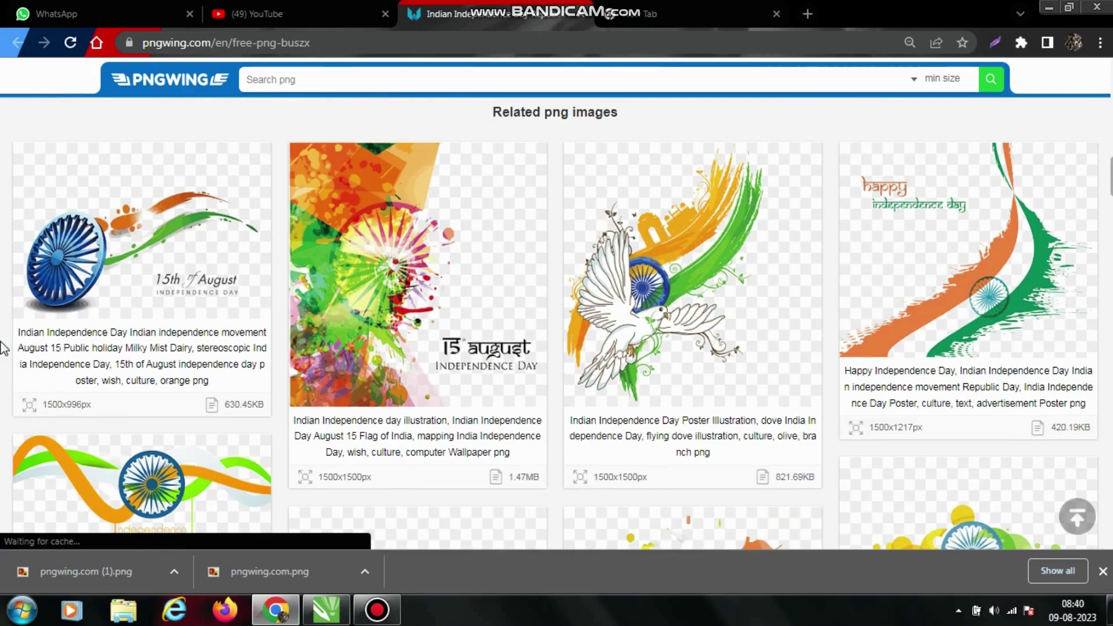
scroll(3, 347, down, 2)
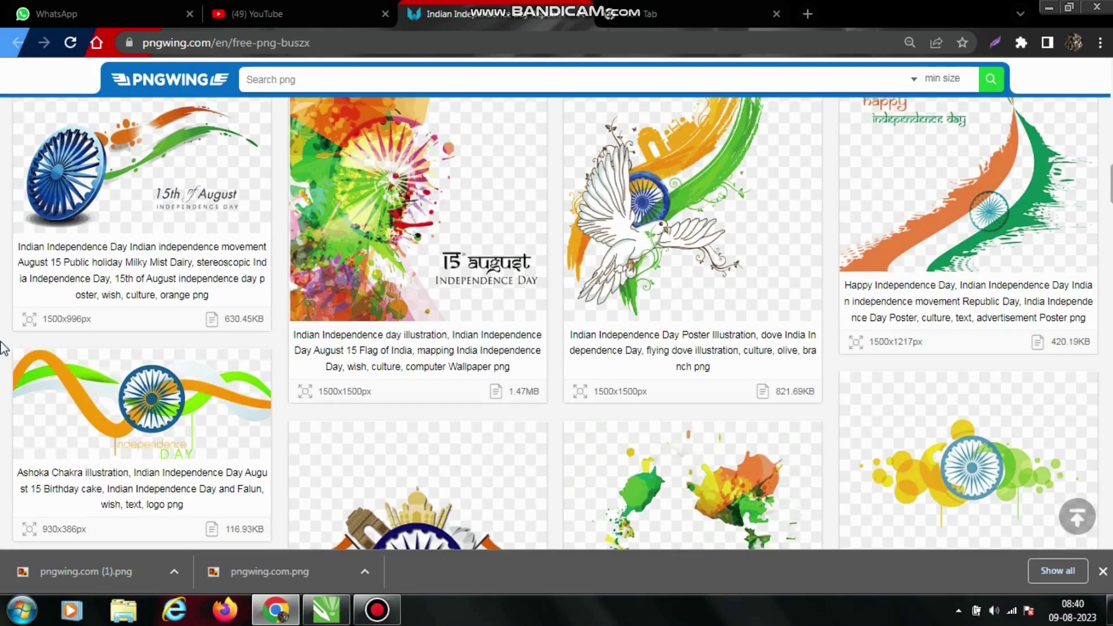
scroll(2, 348, down, 7)
scroll(3, 348, down, 6)
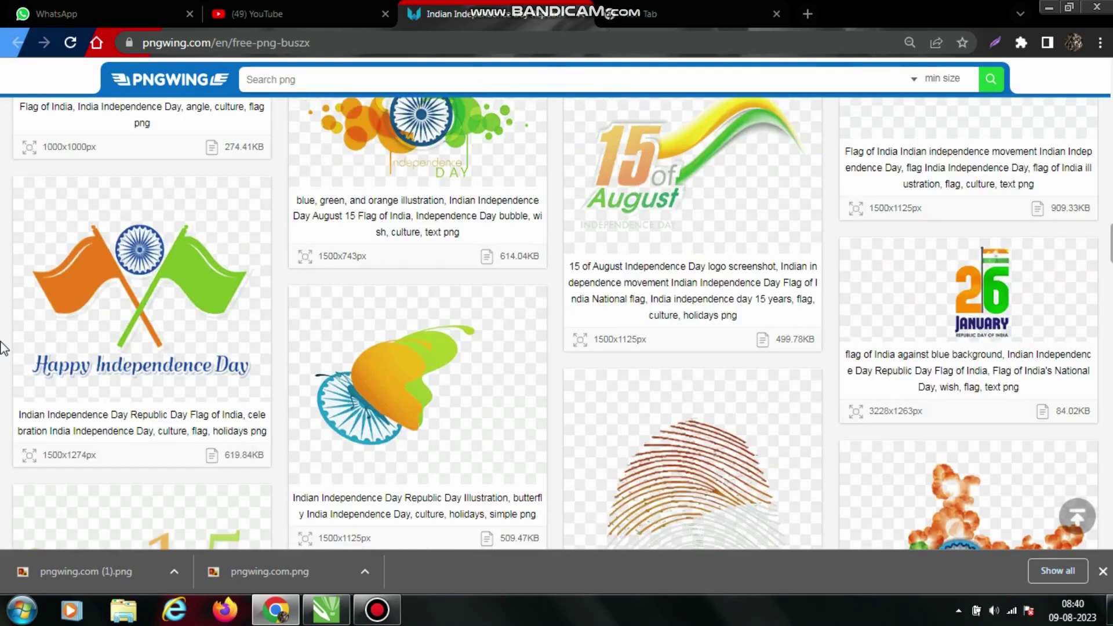
scroll(2, 348, down, 14)
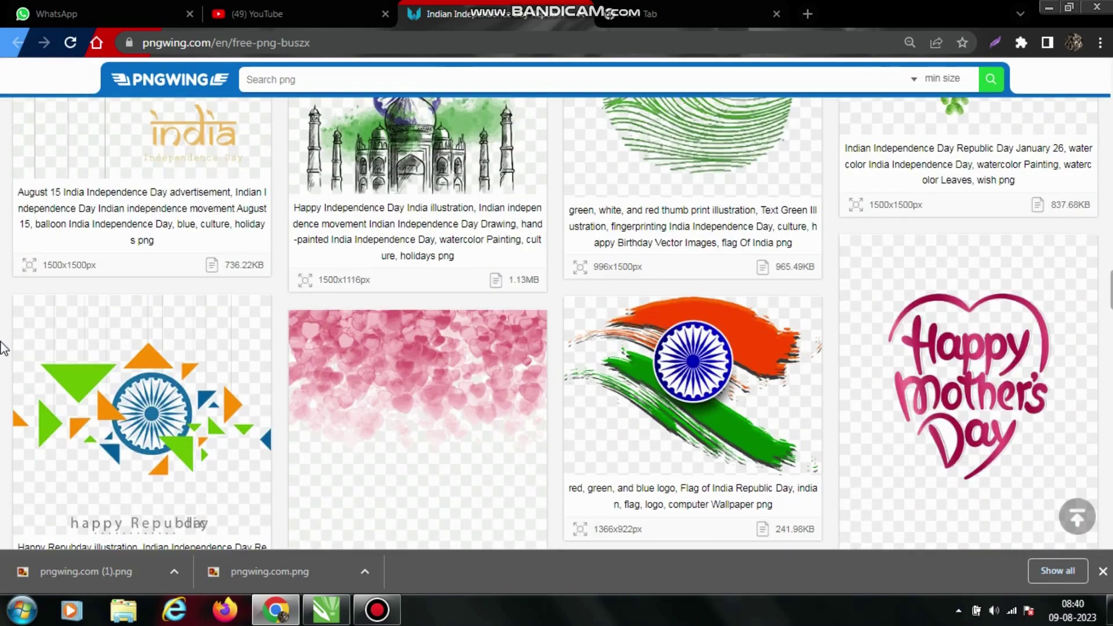
scroll(3, 348, down, 12)
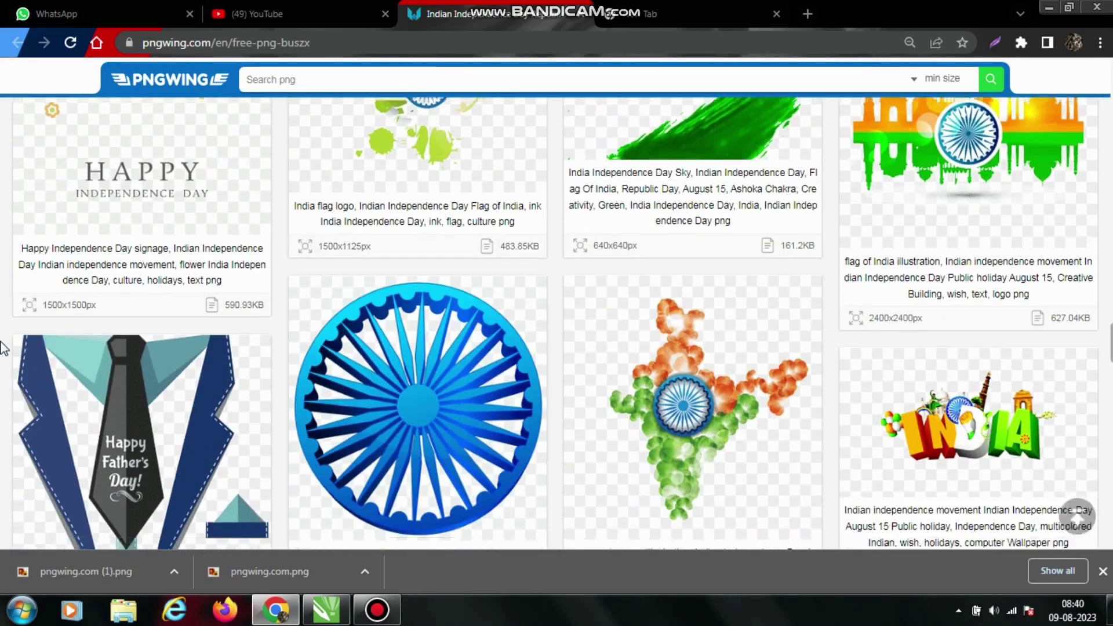
scroll(3, 348, down, 11)
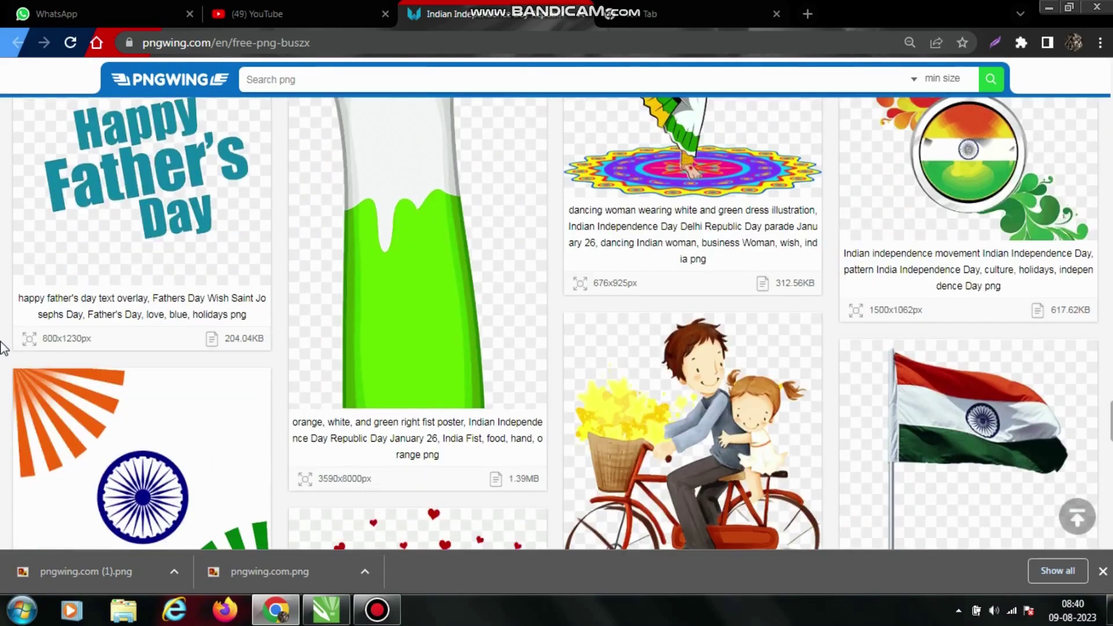
scroll(3, 348, down, 7)
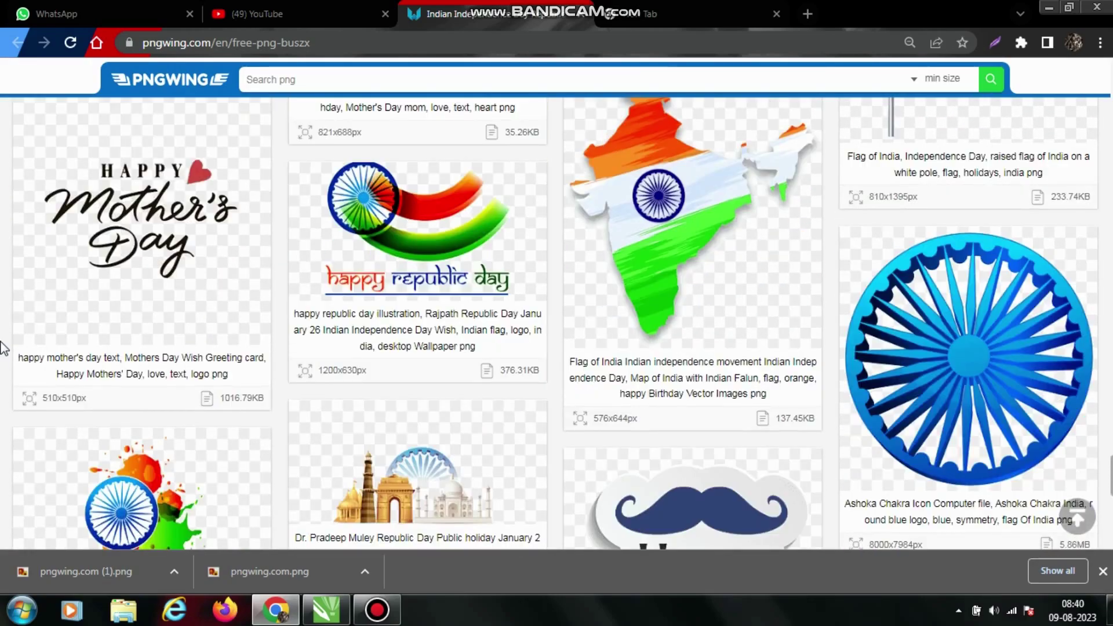
scroll(3, 348, down, 6)
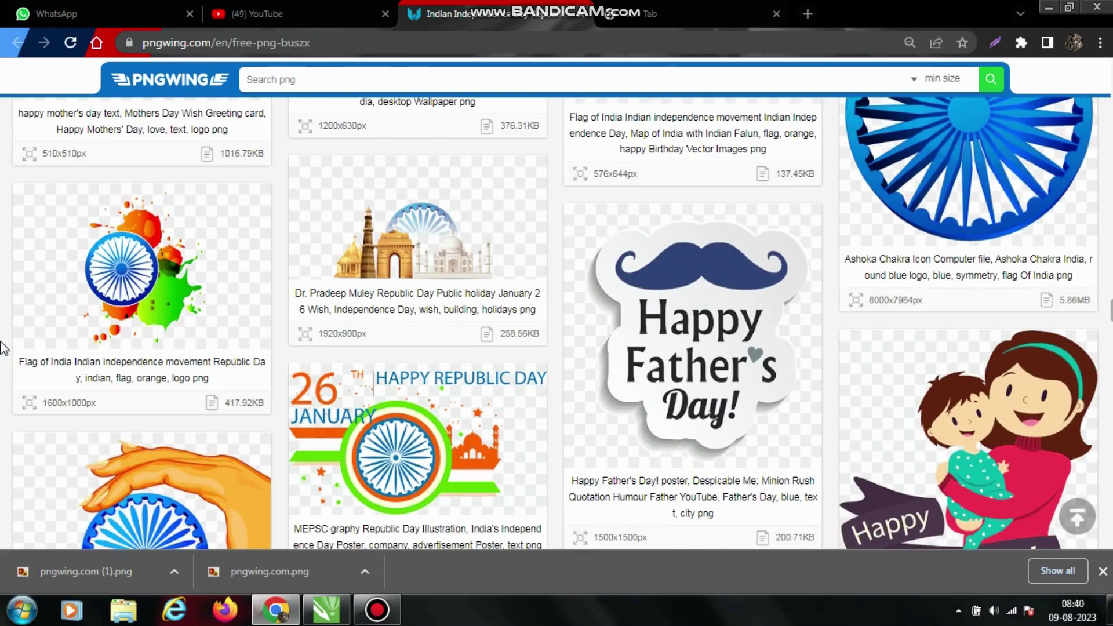
scroll(3, 348, down, 3)
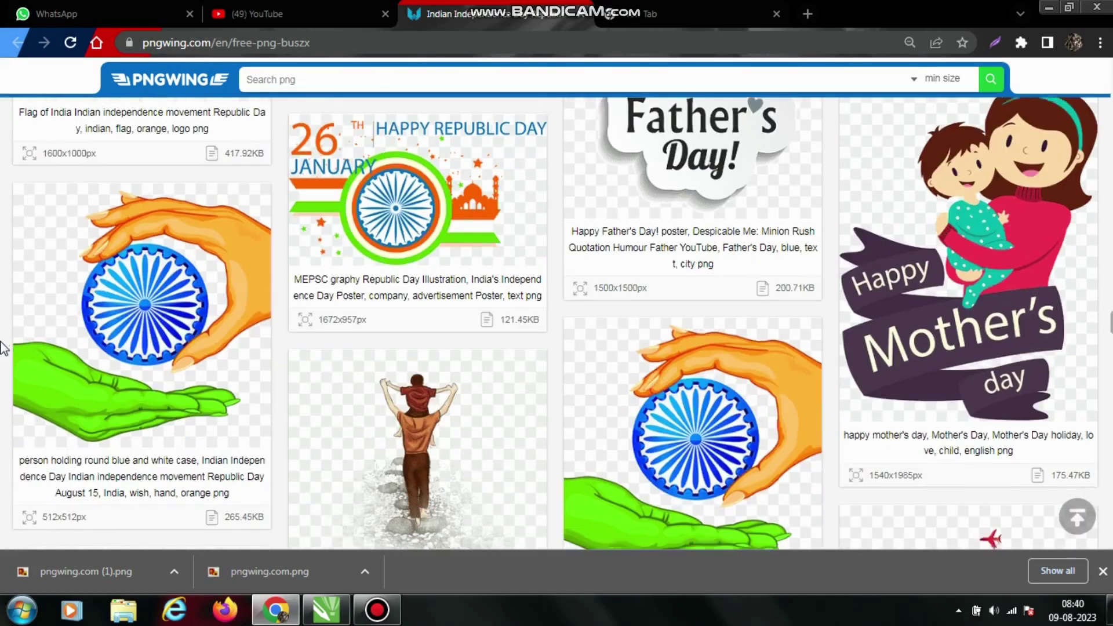
scroll(3, 348, down, 3)
scroll(3, 348, down, 12)
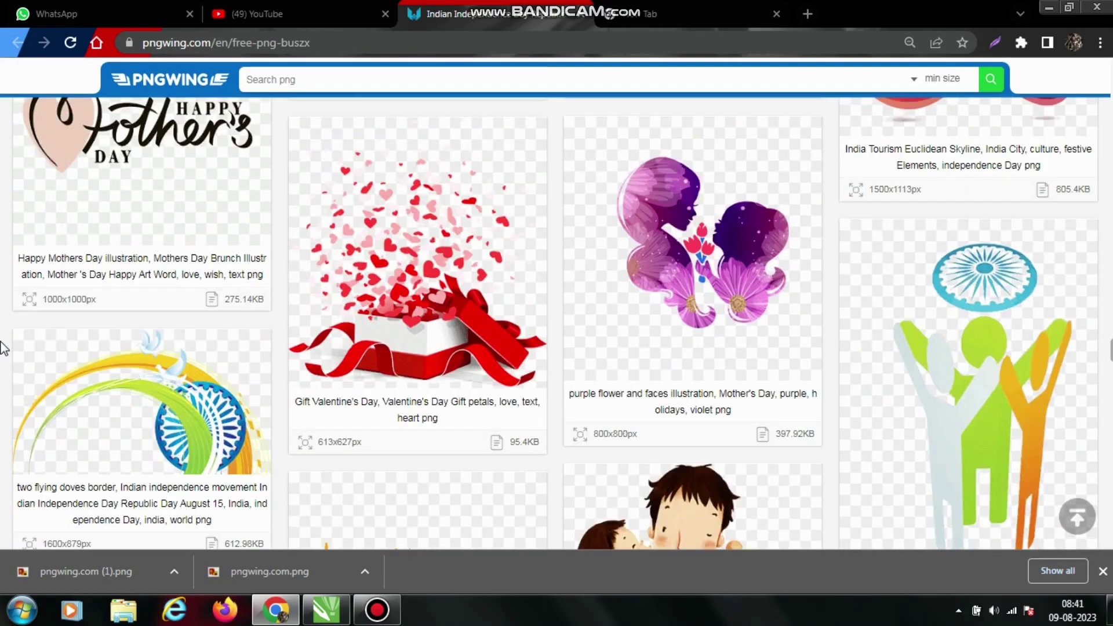
scroll(3, 347, down, 8)
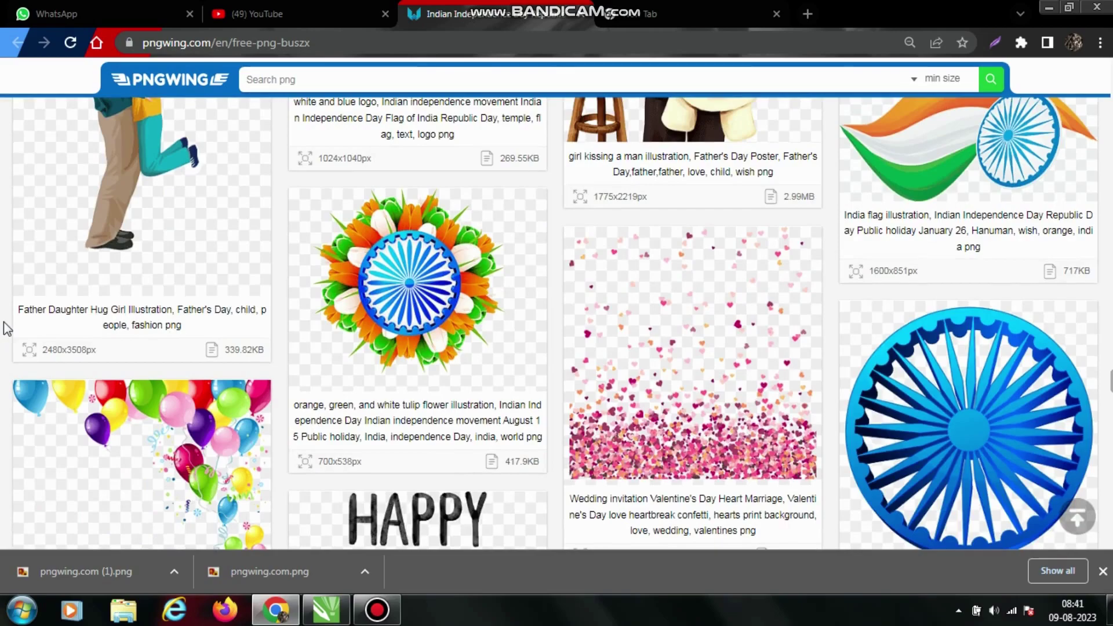
Step: Open the India flag wave illustration with the Ashoka Chakra and download its 1600x851px PNG
click(916, 129)
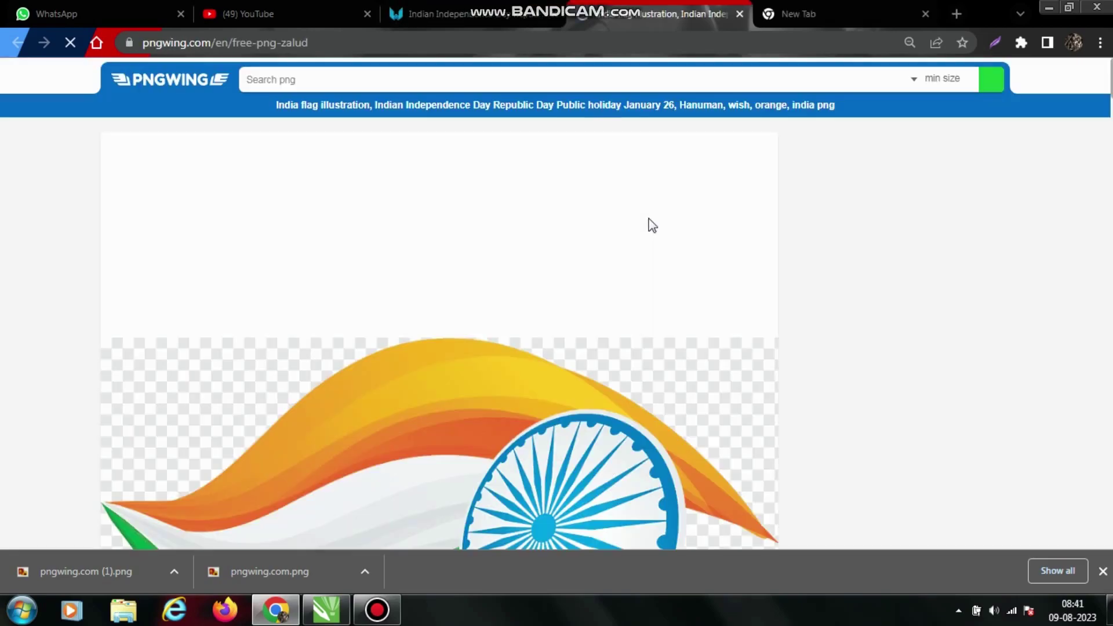
scroll(650, 224, down, 10)
scroll(650, 226, down, 2)
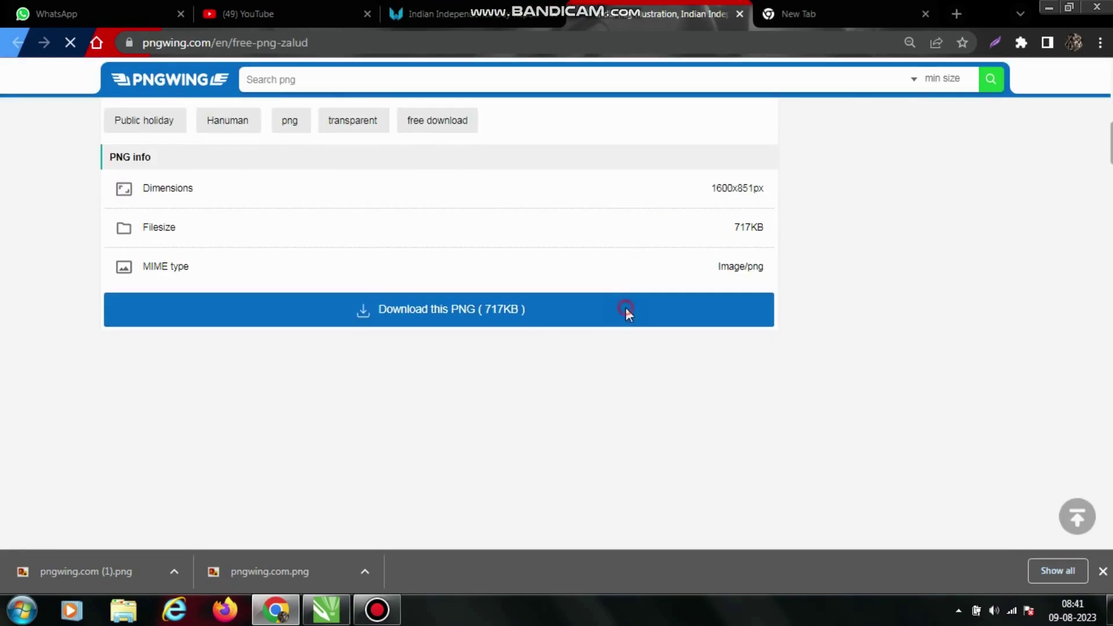
click(625, 309)
scroll(139, 333, down, 20)
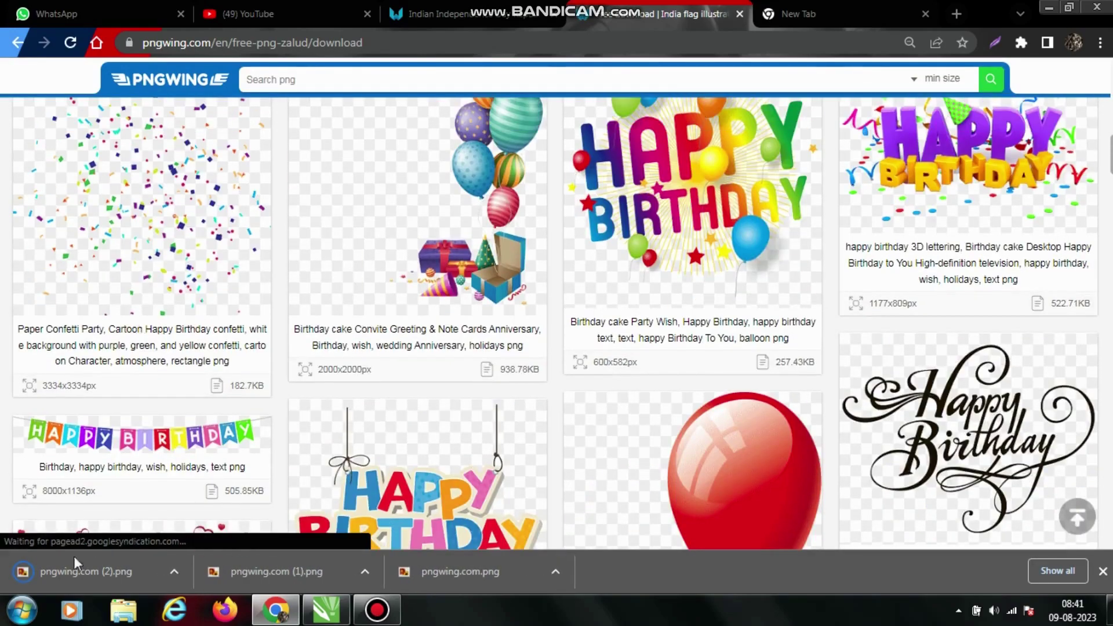
scroll(139, 333, down, 6)
Step: Bring the downloaded flag wave into the CorelDRAW page and scale it to about 121 x 64 mm across the page's right edge
drag(149, 566, 877, 308)
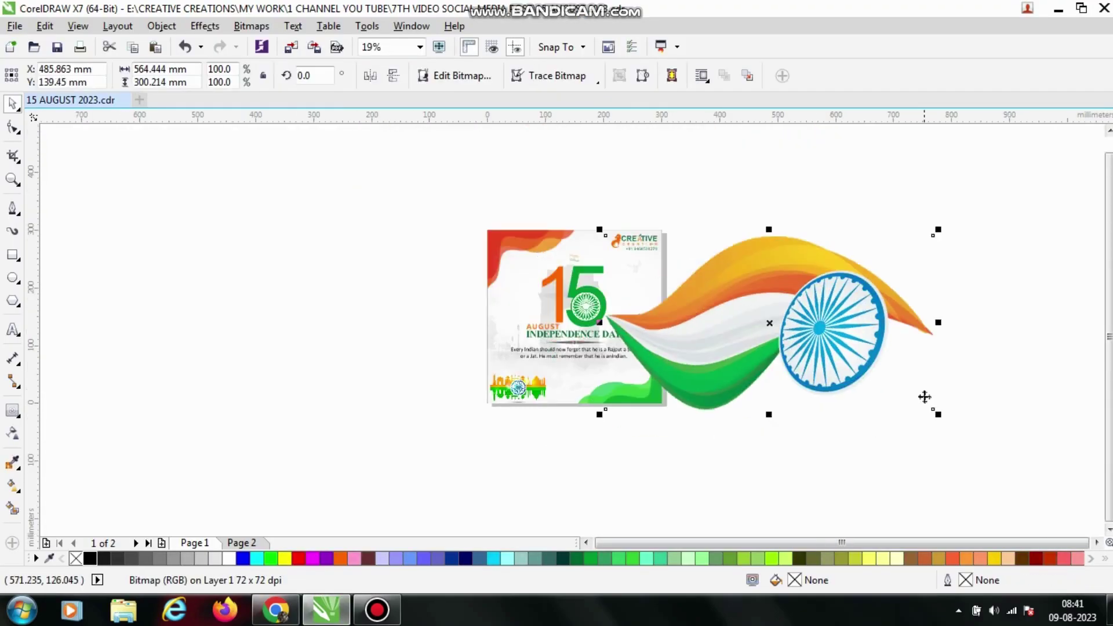
drag(938, 413, 691, 277)
scroll(689, 321, up, 2)
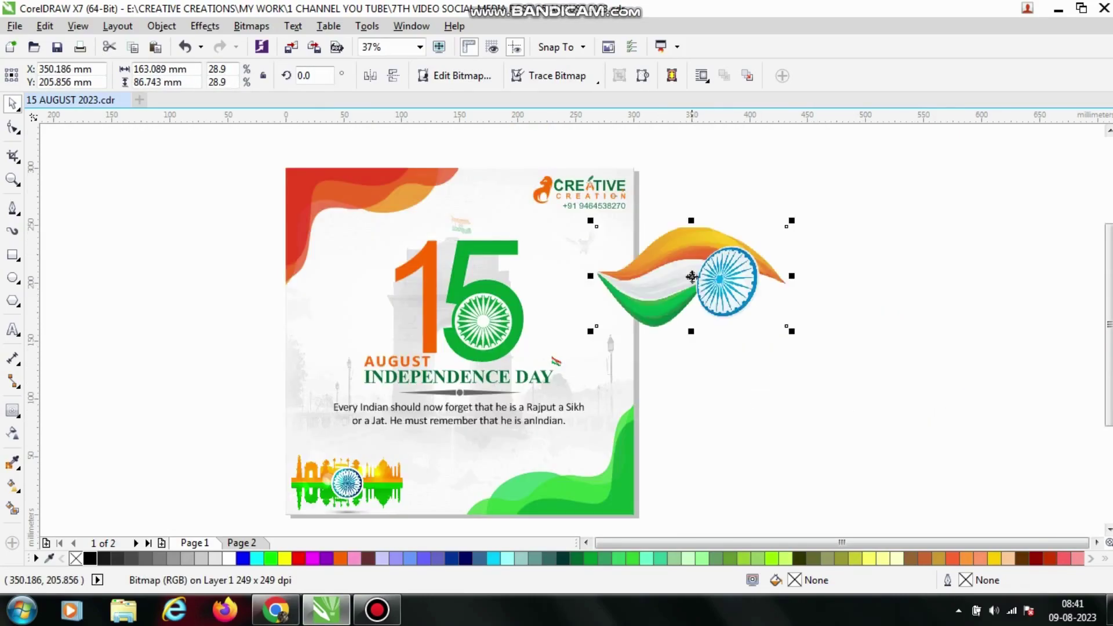
scroll(598, 273, up, 2)
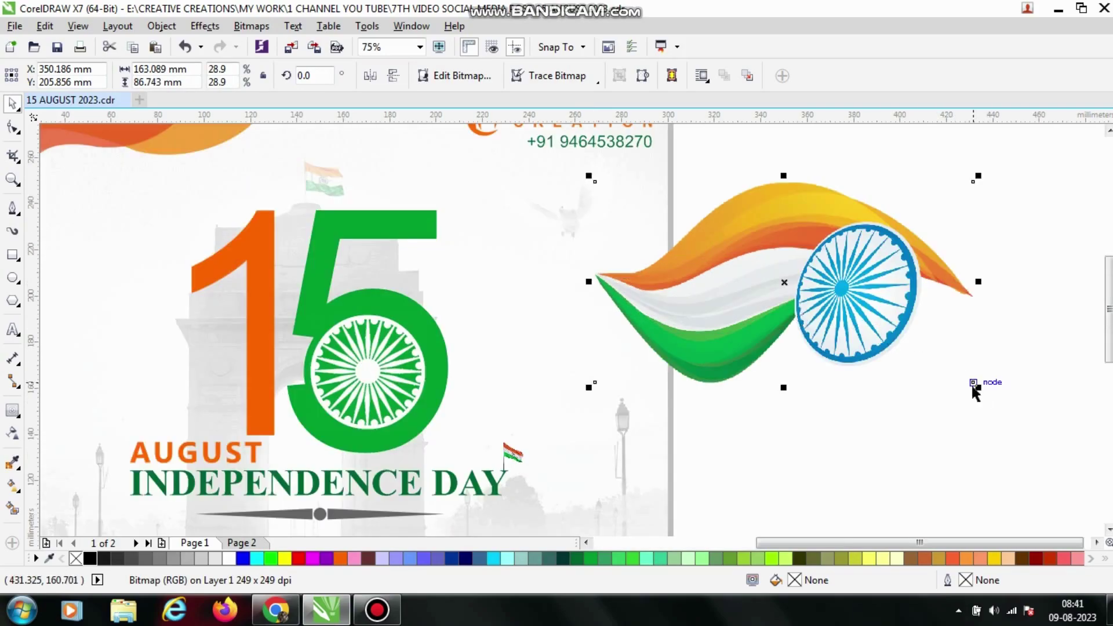
drag(977, 387, 885, 374)
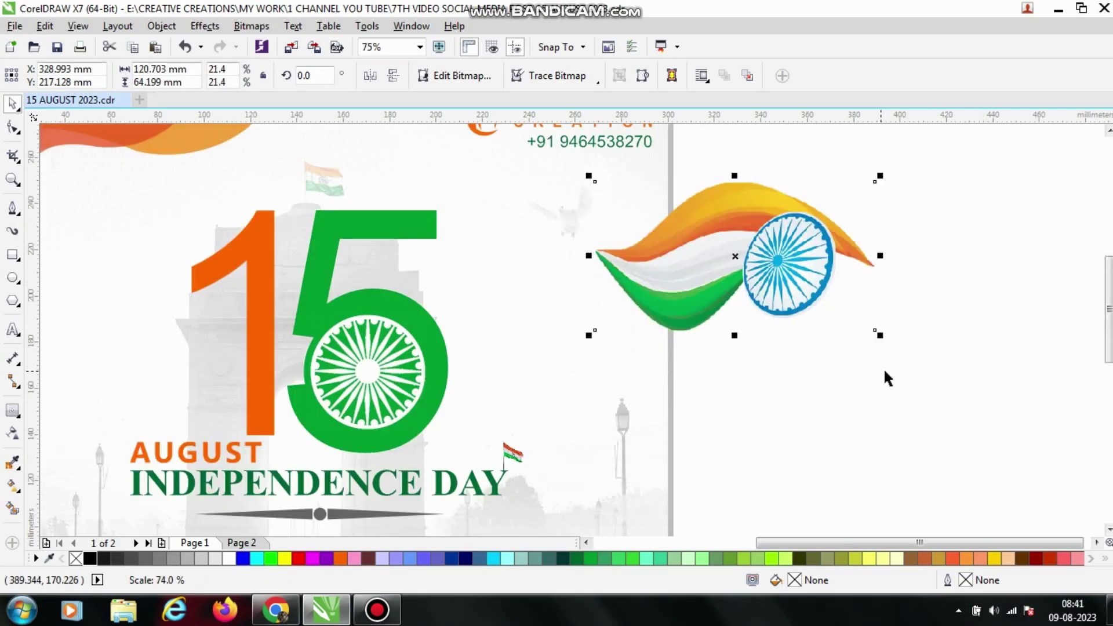
Step: PowerClip the flag wave inside the page background so its overhanging part is cropped at the right edge
right_click(699, 270)
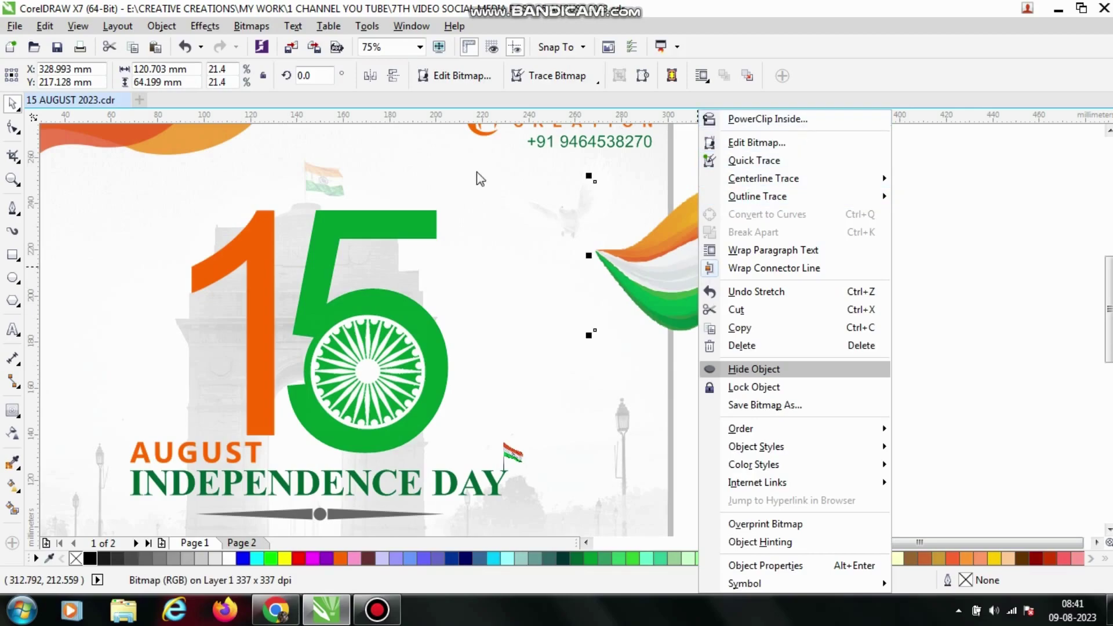
click(714, 123)
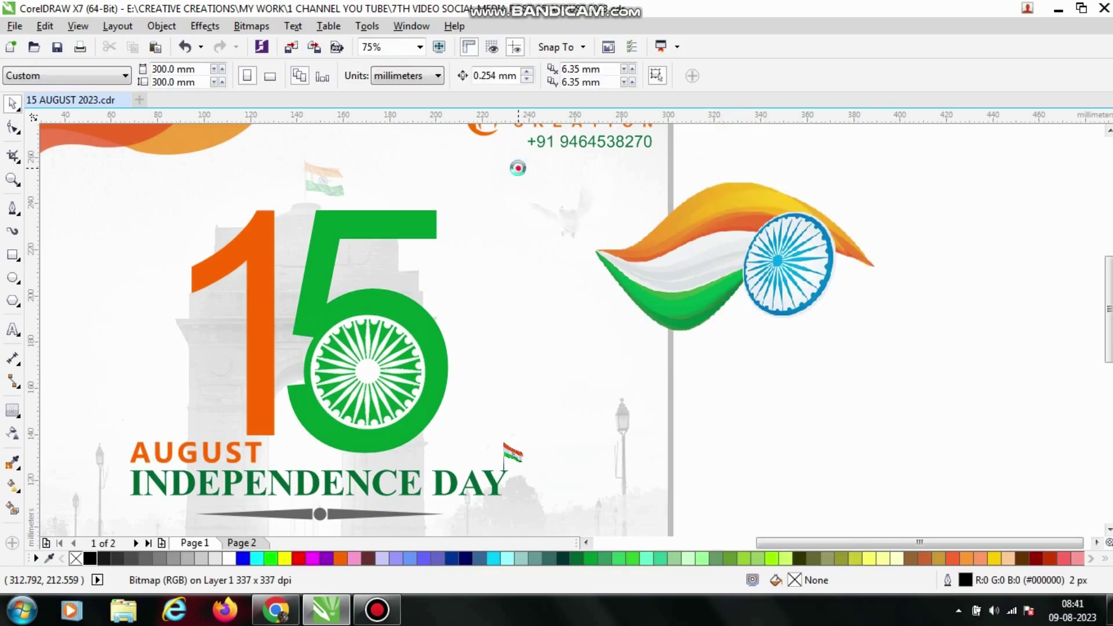
click(518, 168)
click(852, 310)
Step: Fit the page to the window and check the design with the flag wave in full-screen preview
scroll(688, 217, down, 1)
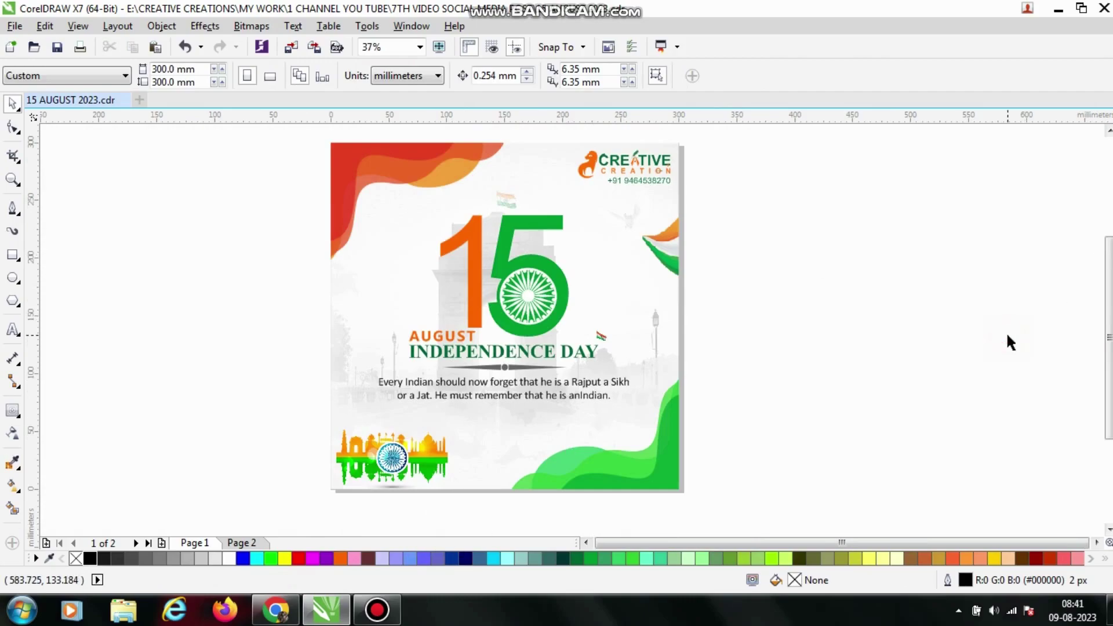
key(shift+F4)
key(F9)
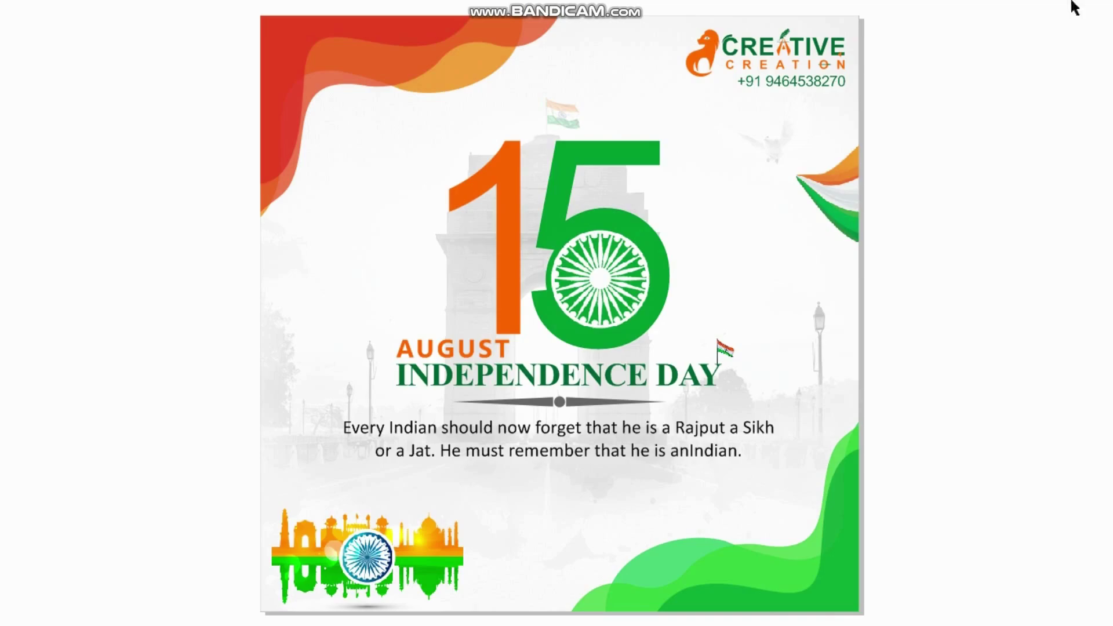
click(874, 168)
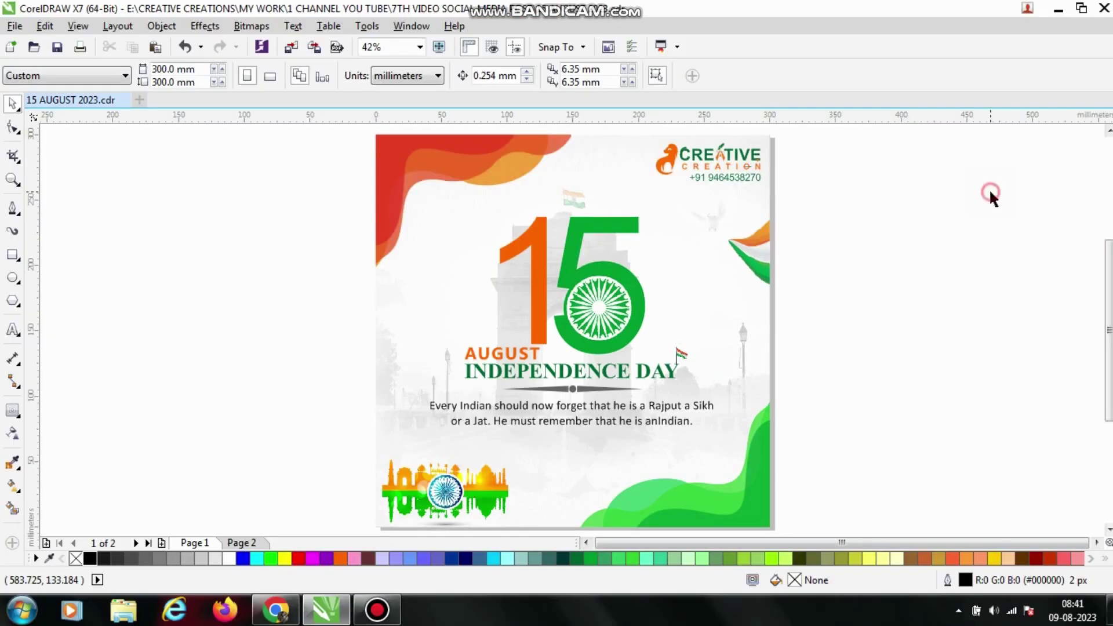
Step: Write DONE in Arial on the empty area left of the page, enlarge it to about 189 pt and make it bold
click(12, 328)
click(85, 281)
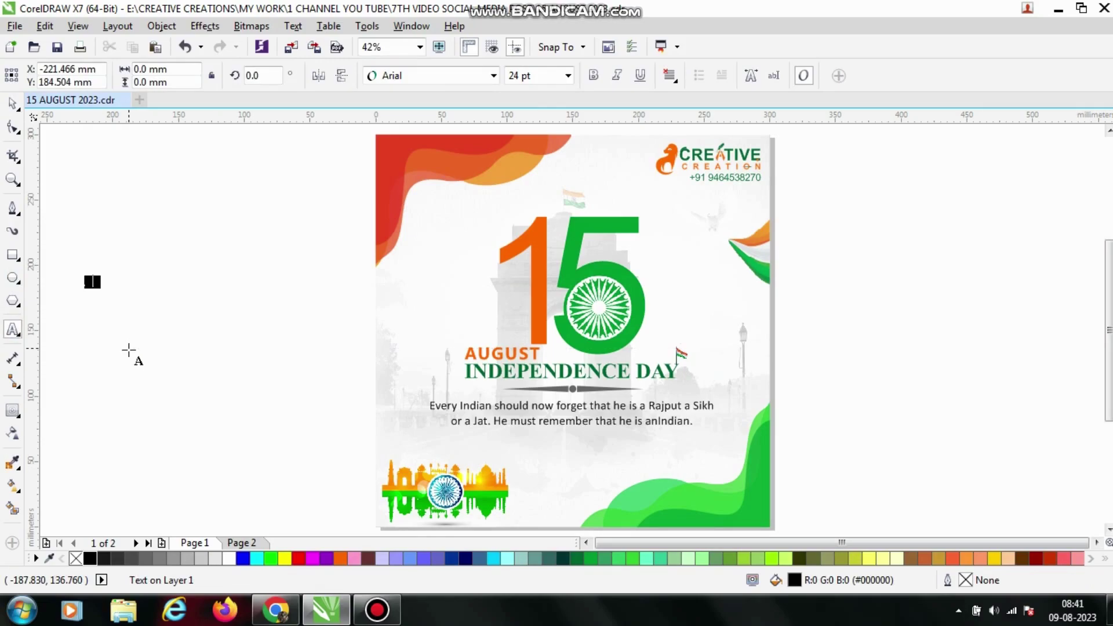
text(DONE)
click(9, 104)
drag(120, 288, 328, 414)
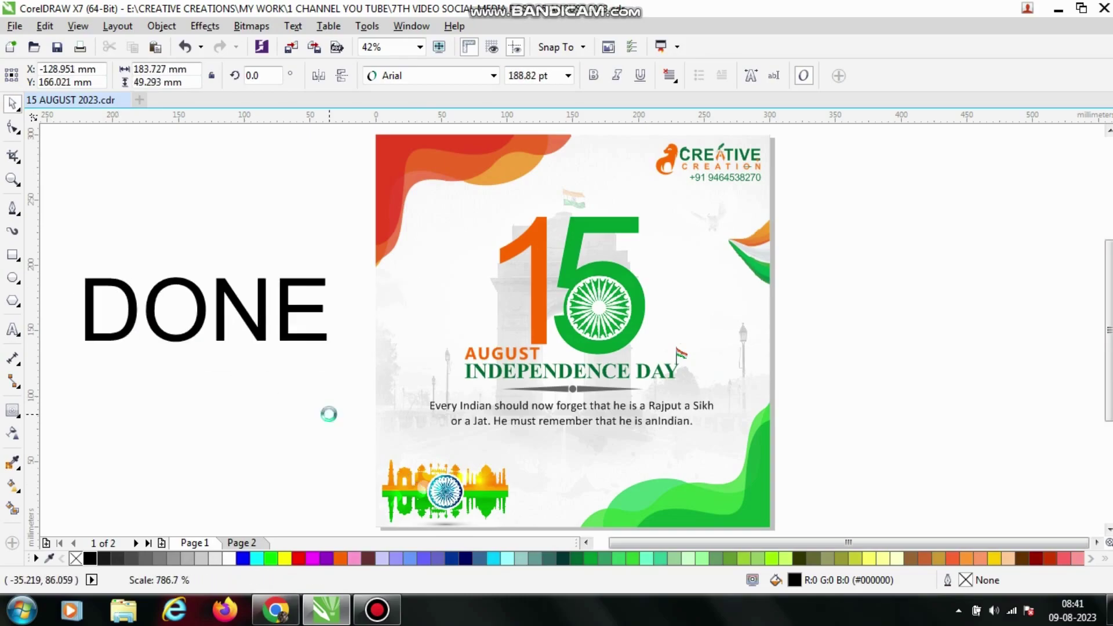
click(593, 76)
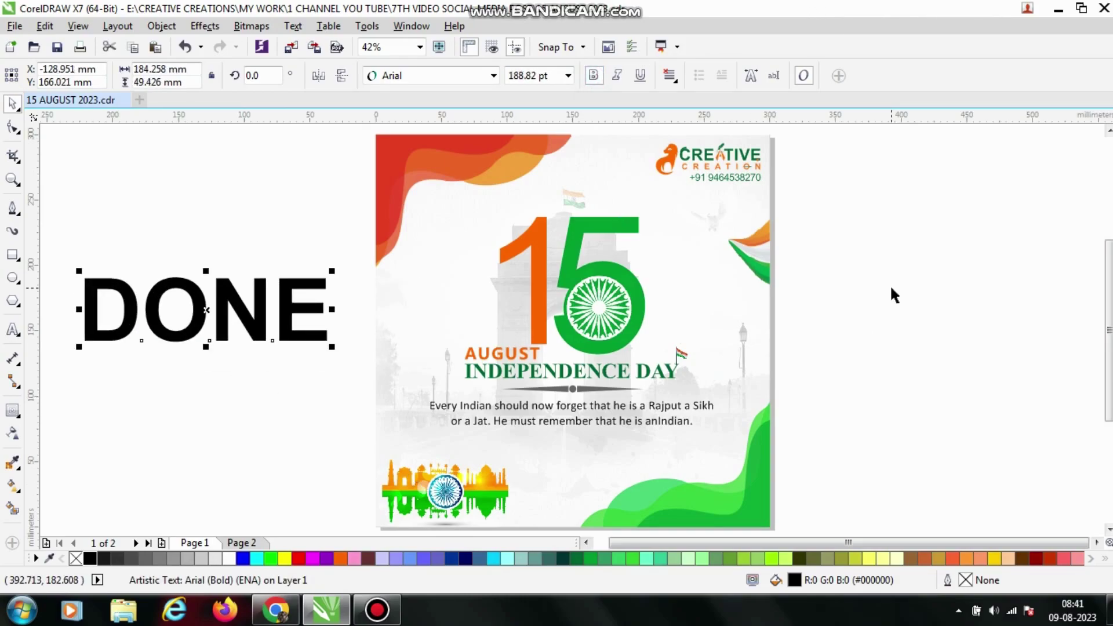
click(881, 296)
click(377, 610)
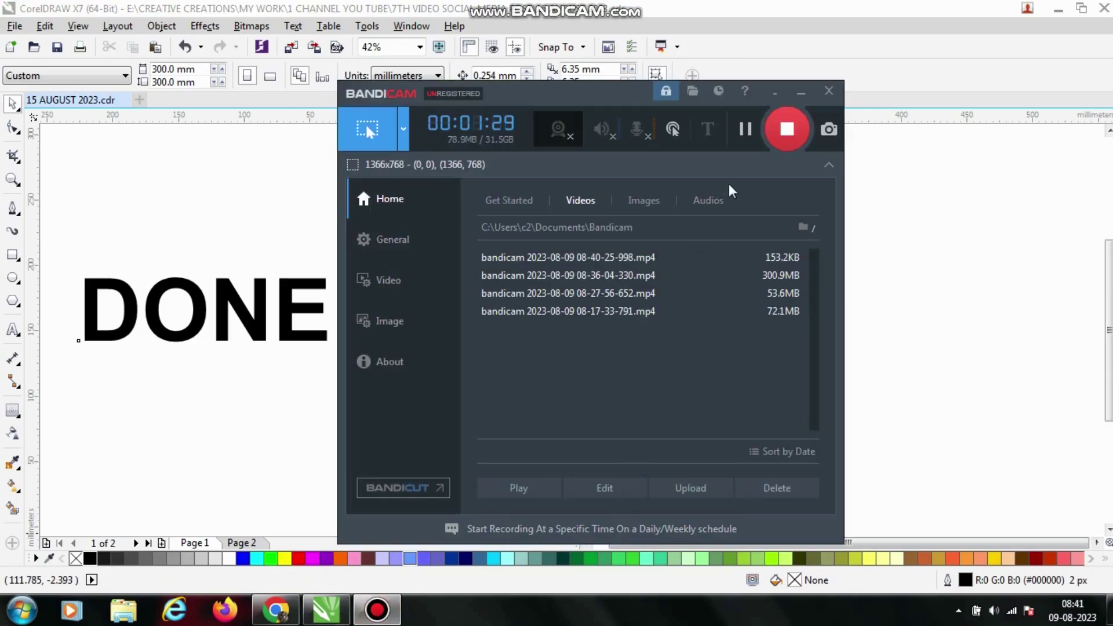
click(785, 132)
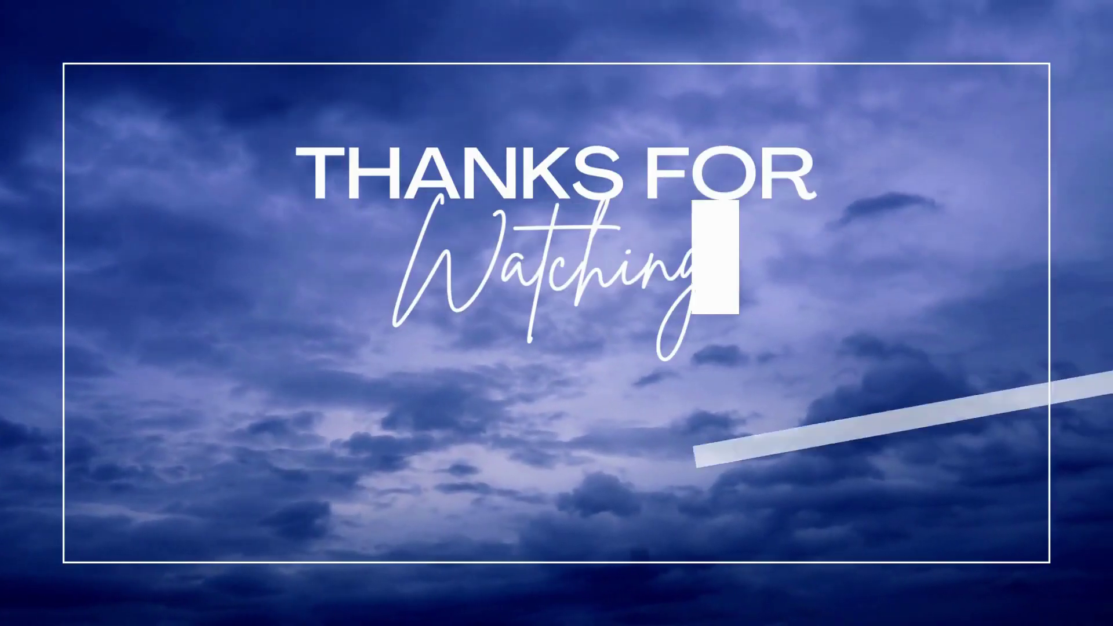